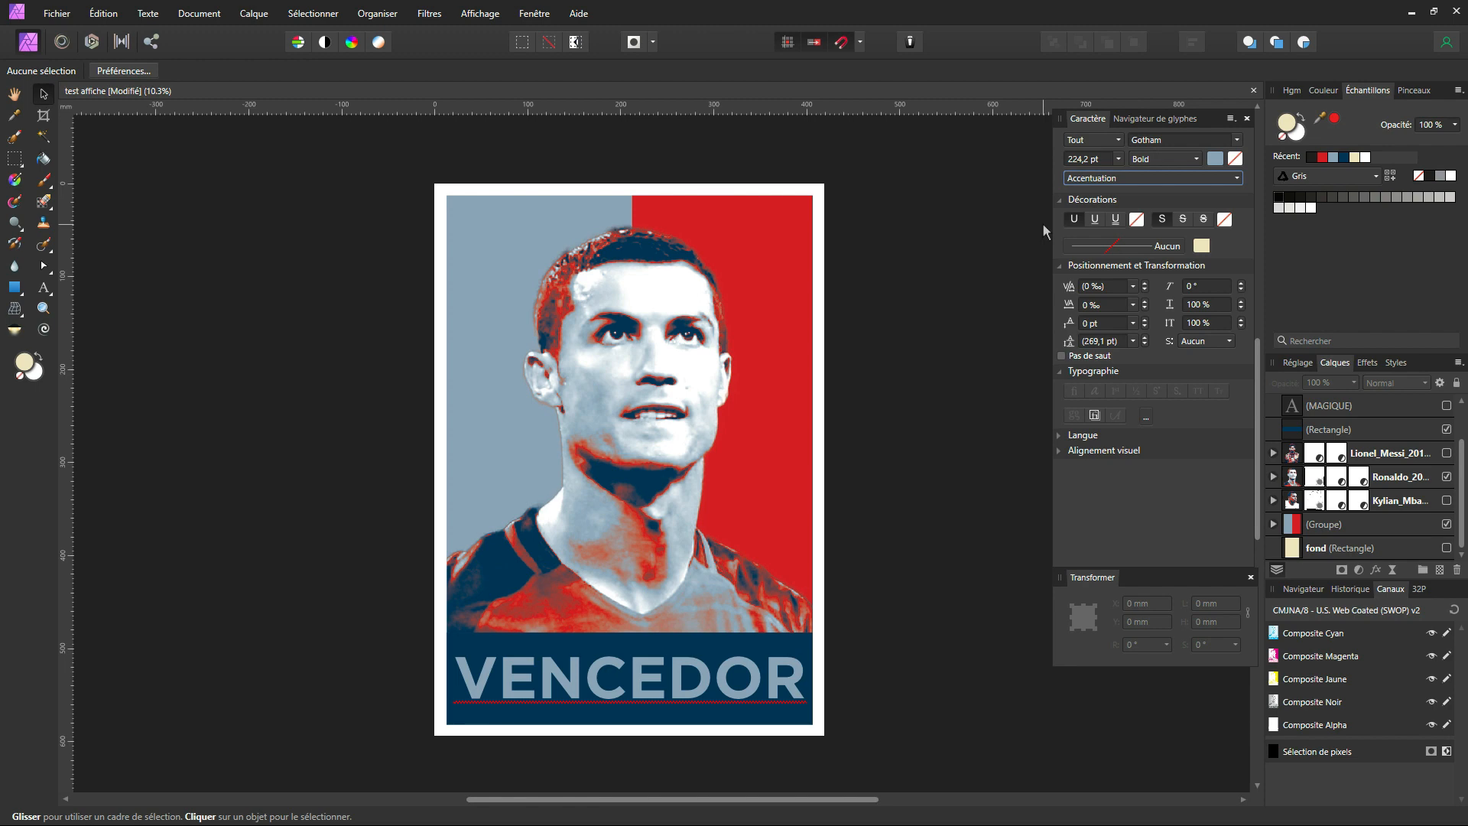
- Start a new 420 × 594 mm A2 document with margins included, setting the left and right margins to 15 mm
click(269, 231)
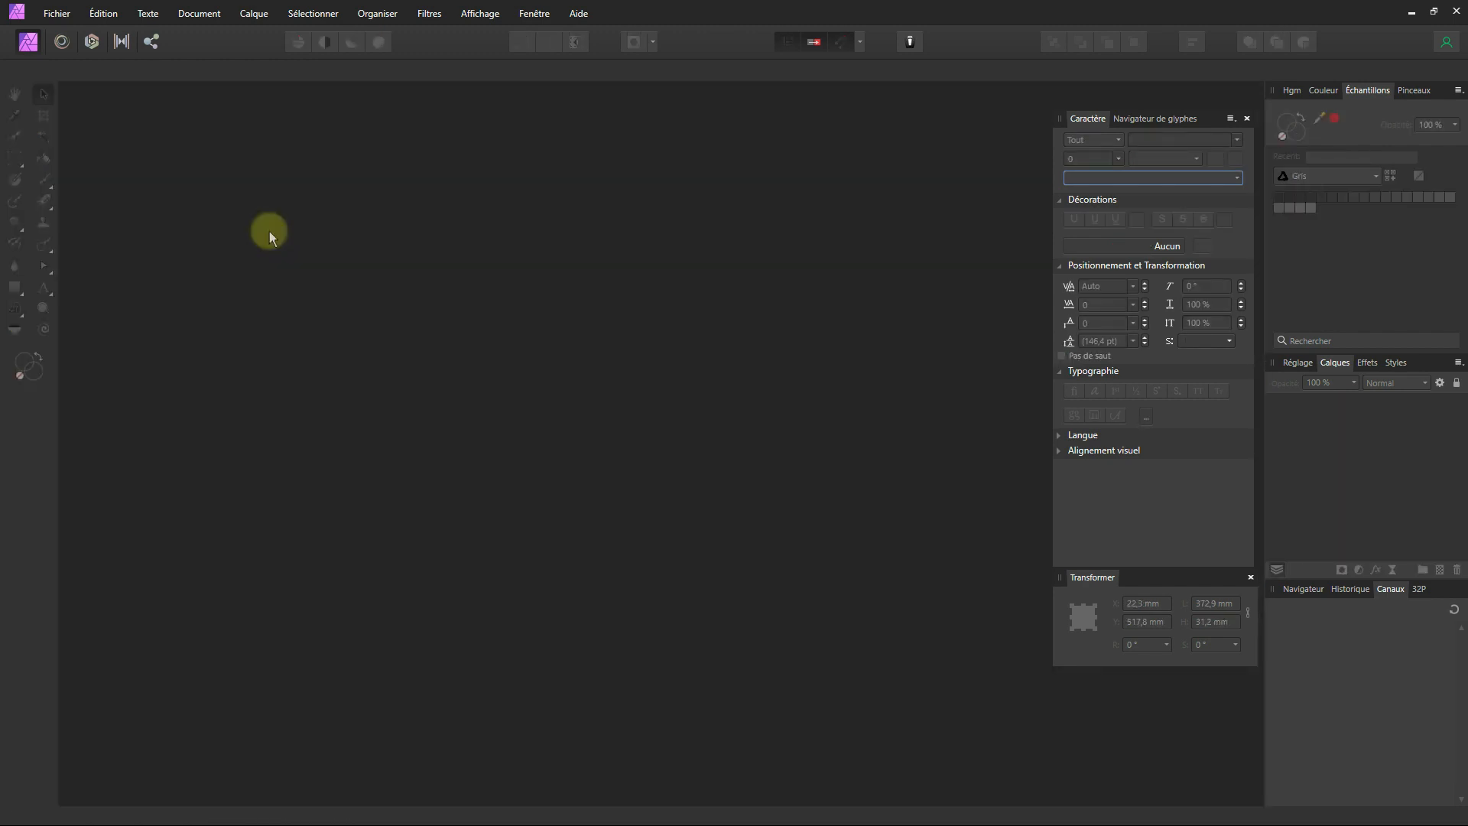
click(60, 14)
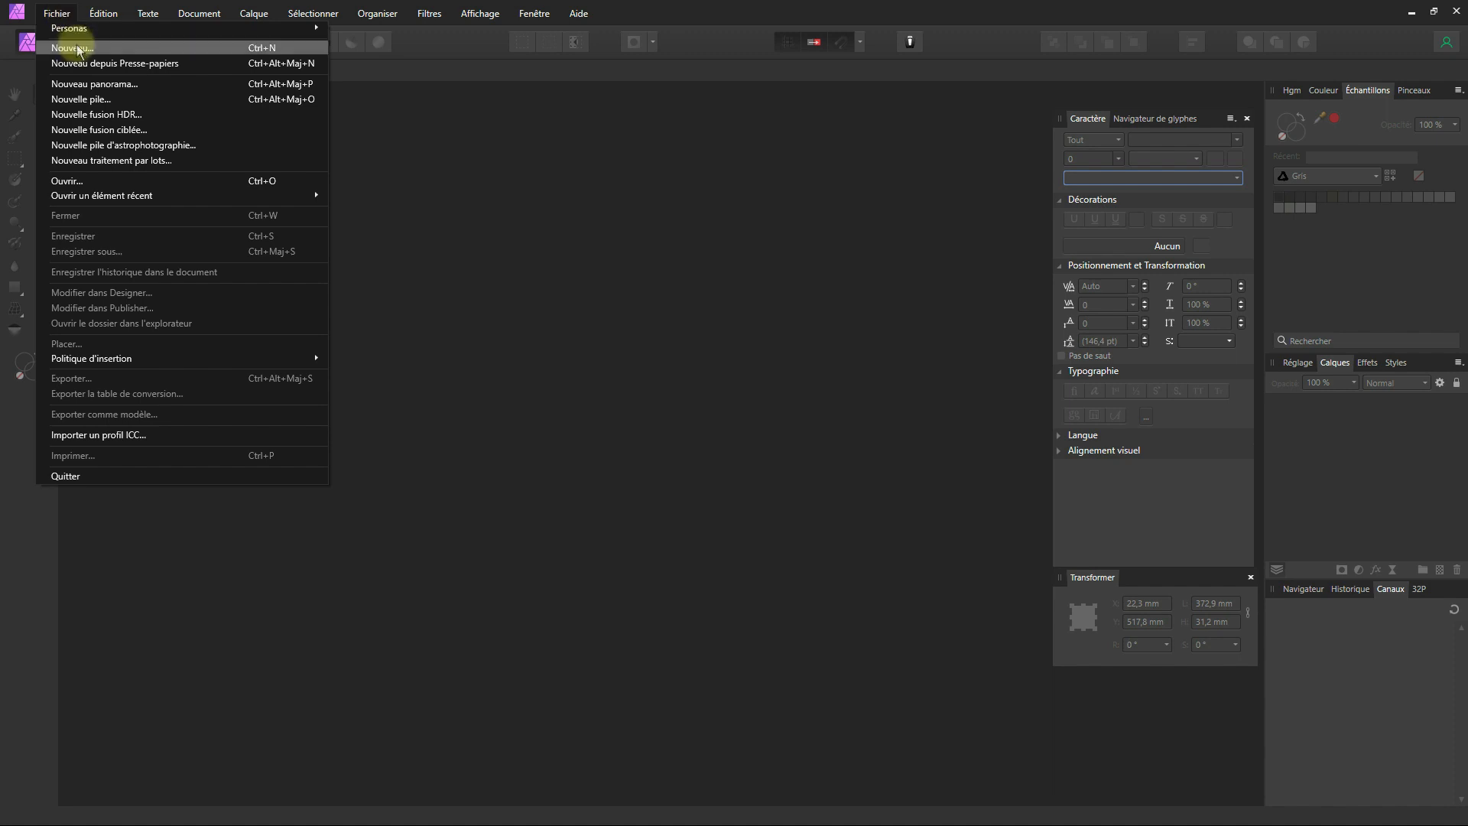
click(73, 48)
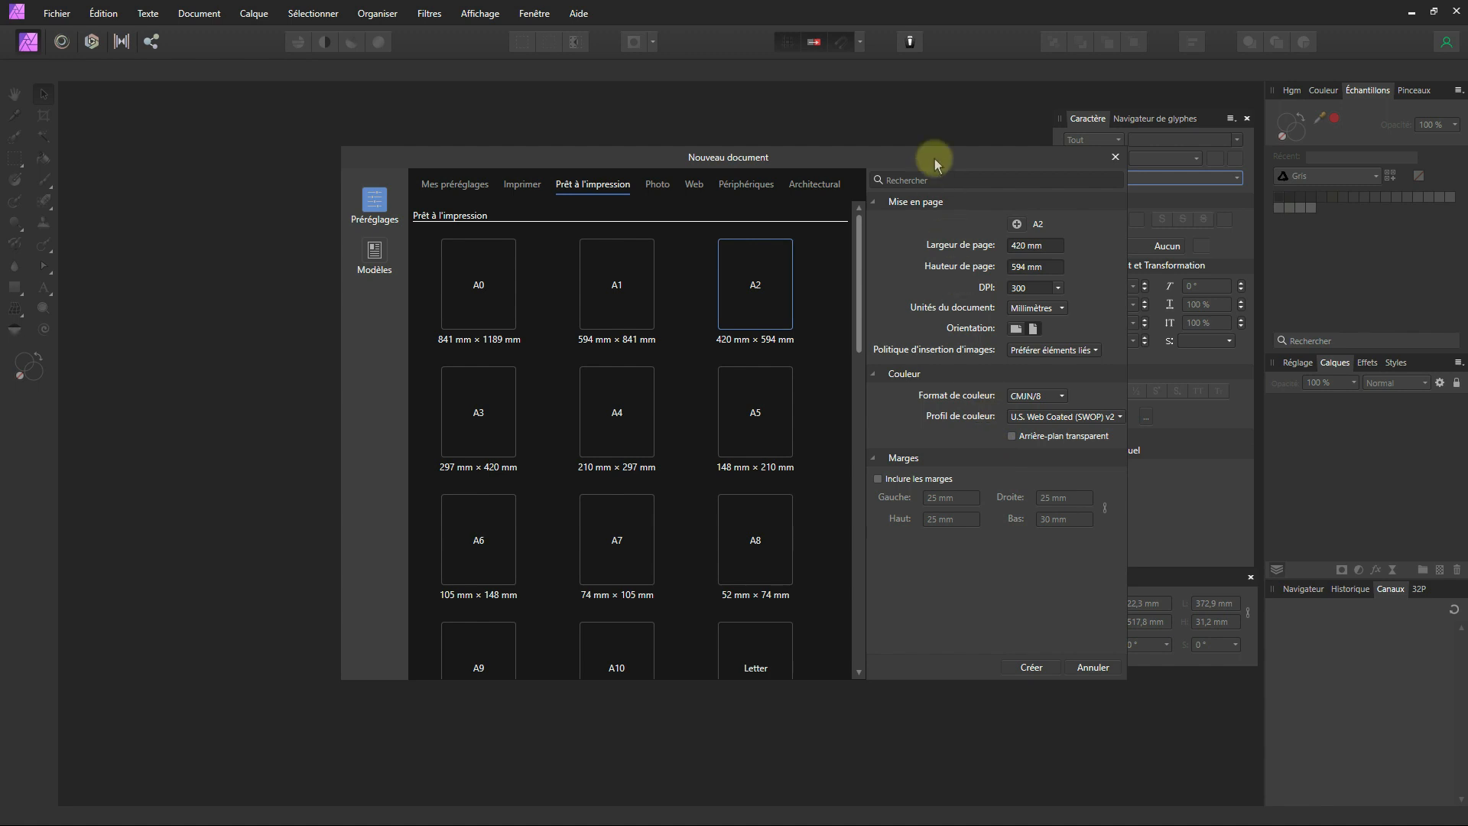
click(903, 482)
click(963, 498)
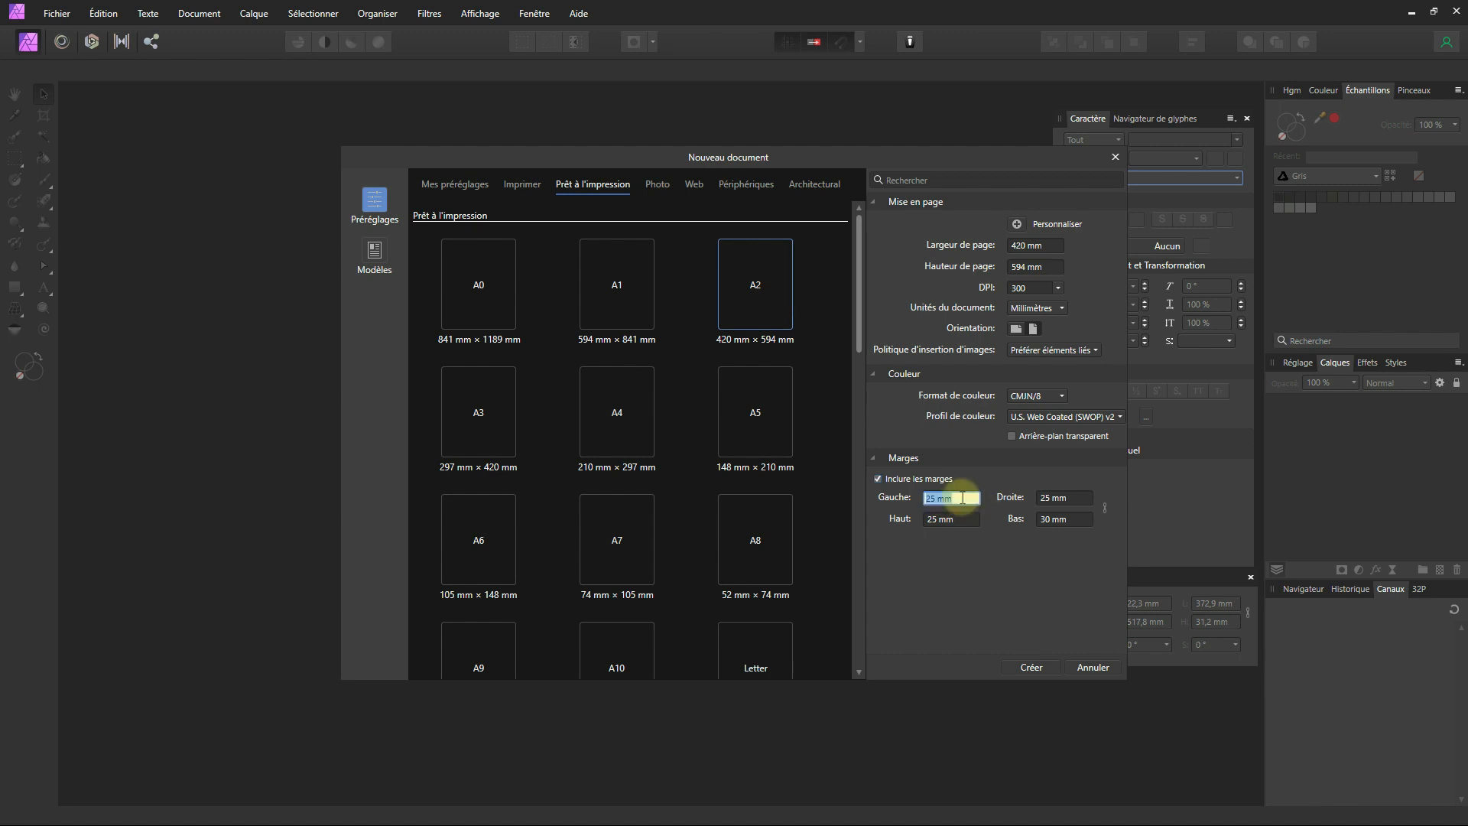
text(15)
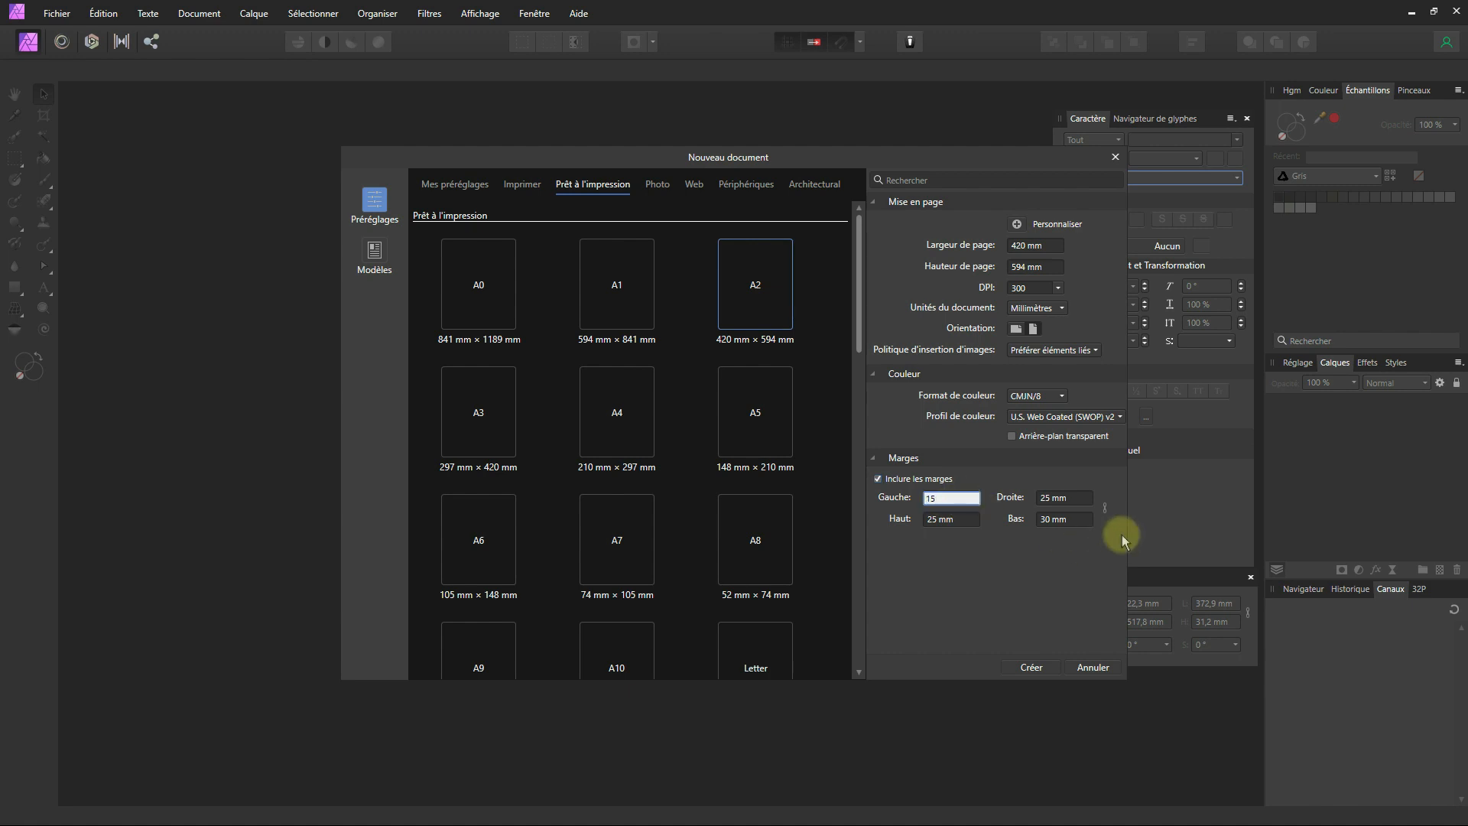
click(1079, 498)
text(15)
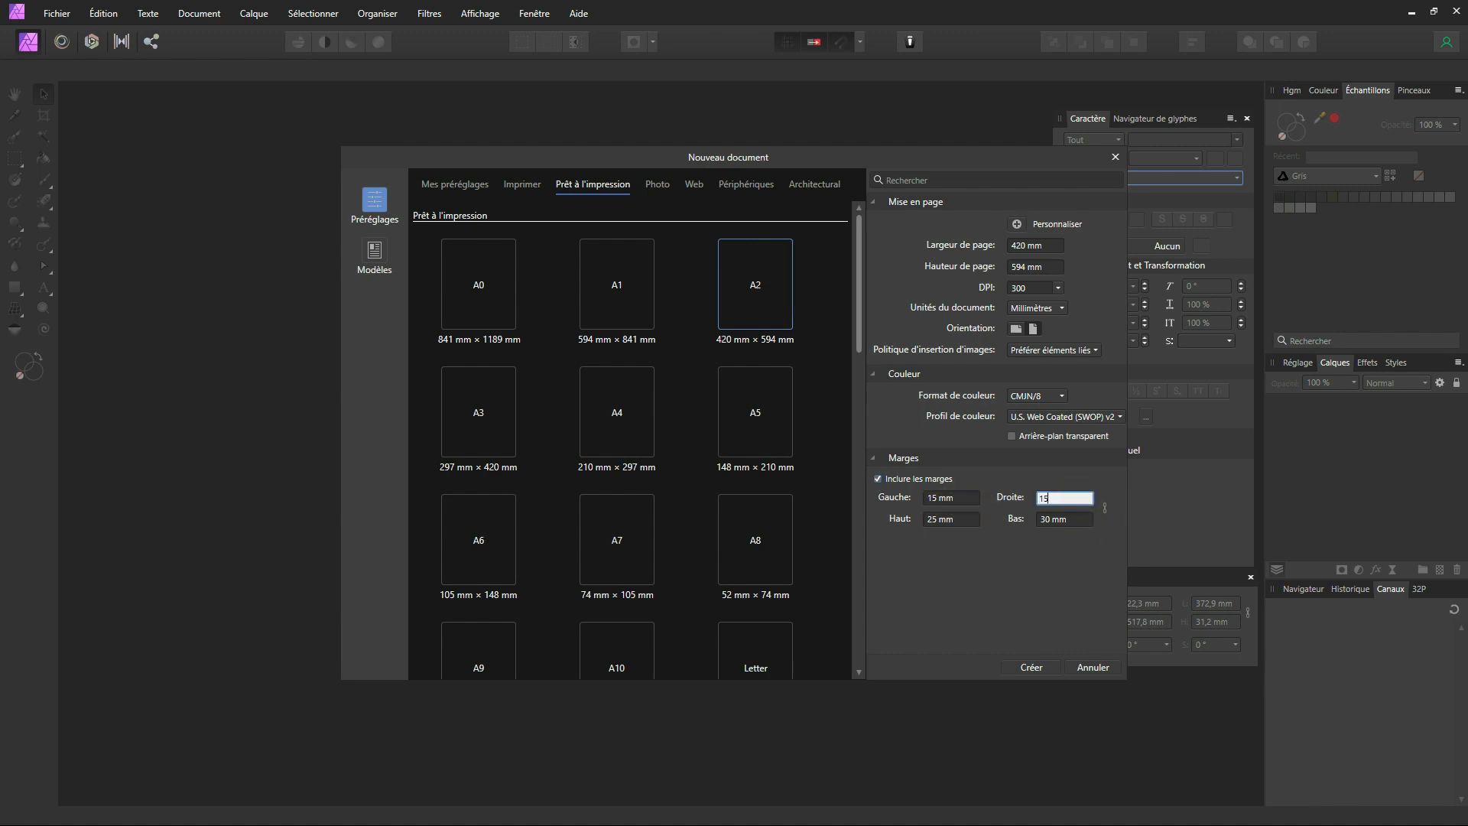
- Set the top and bottom margins to 15 mm and create the document
click(970, 521)
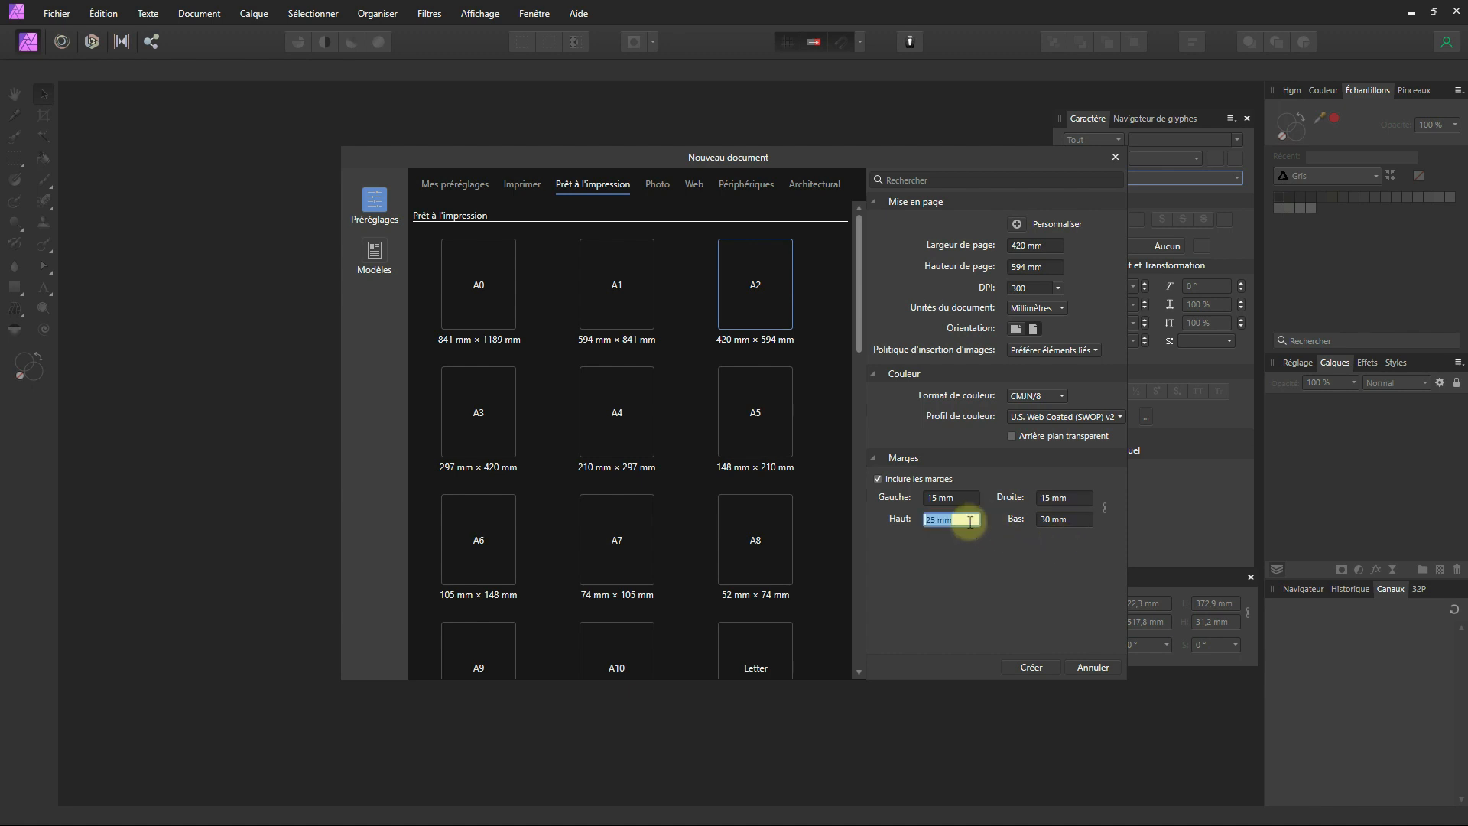
text(15)
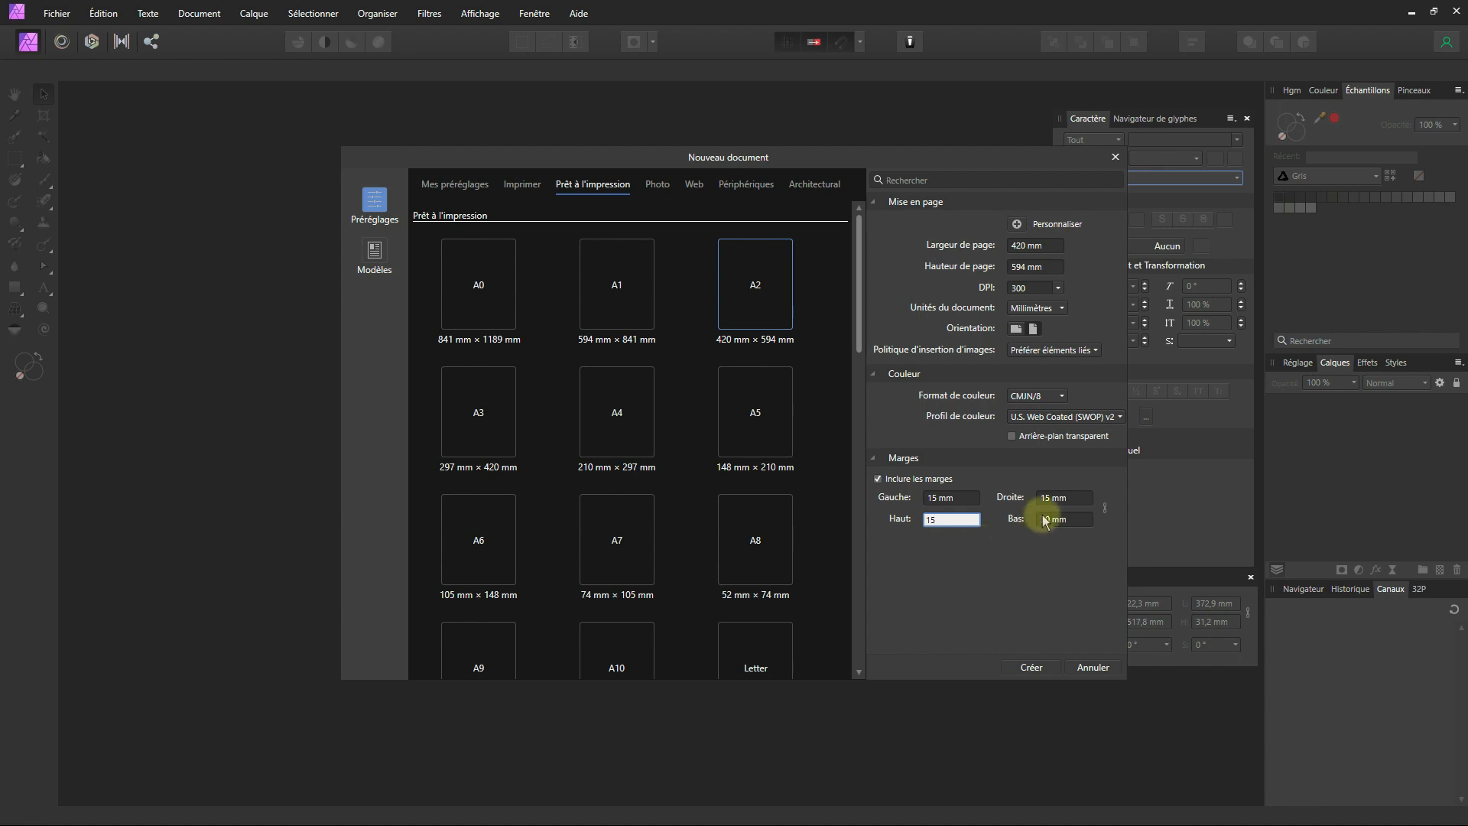
click(1056, 519)
text(15)
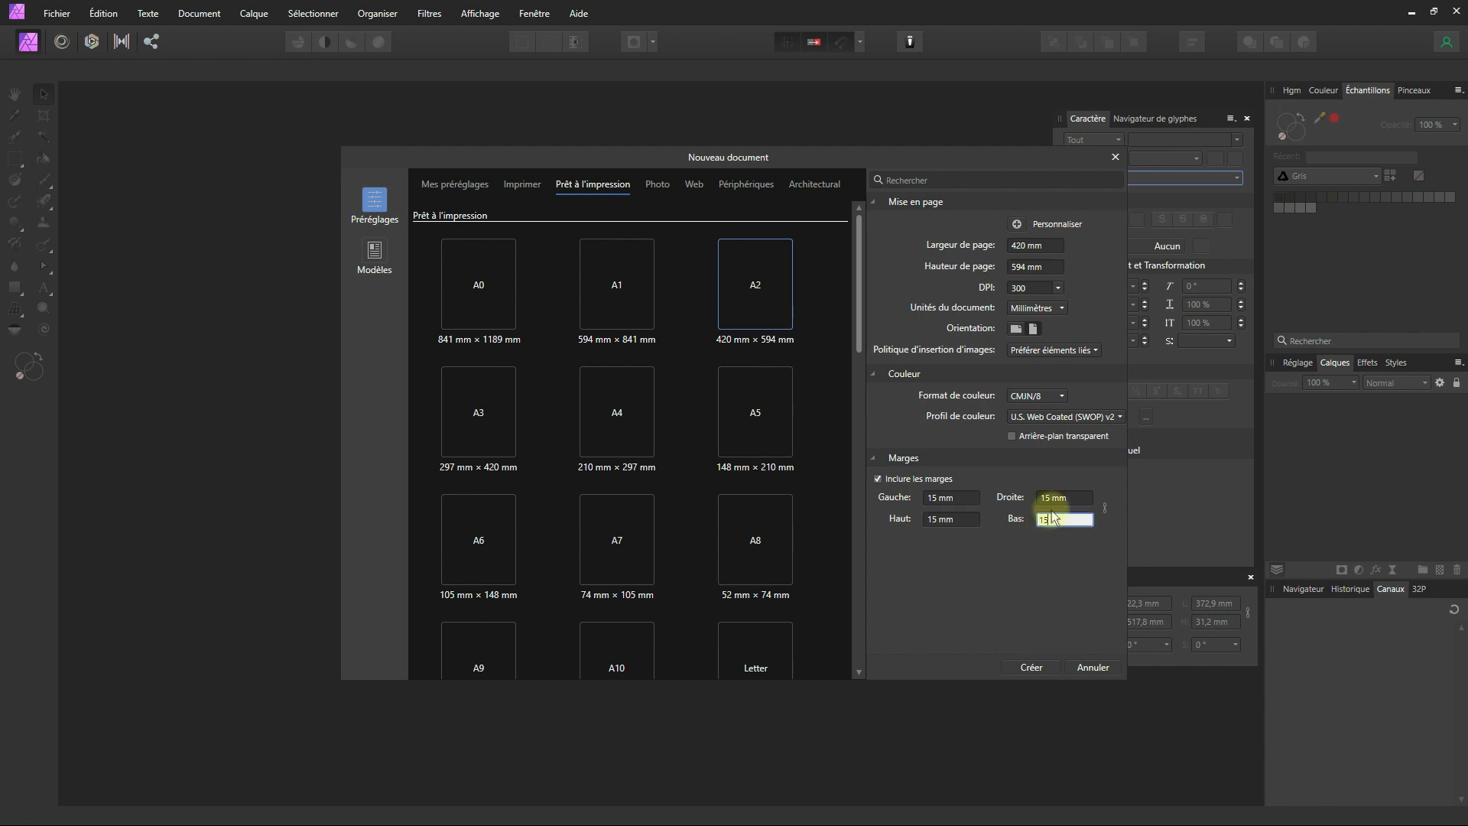
click(952, 498)
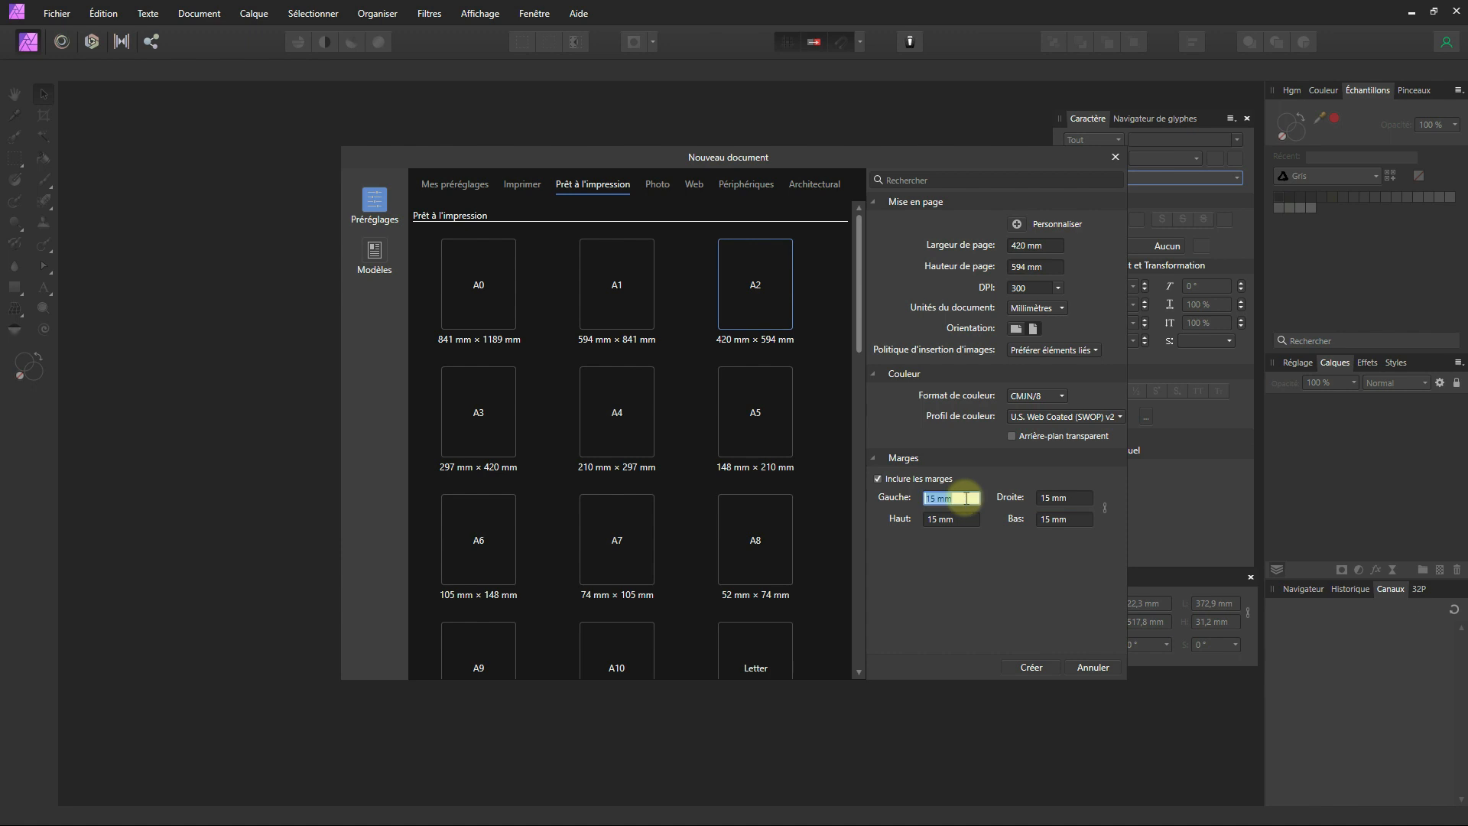
click(1040, 668)
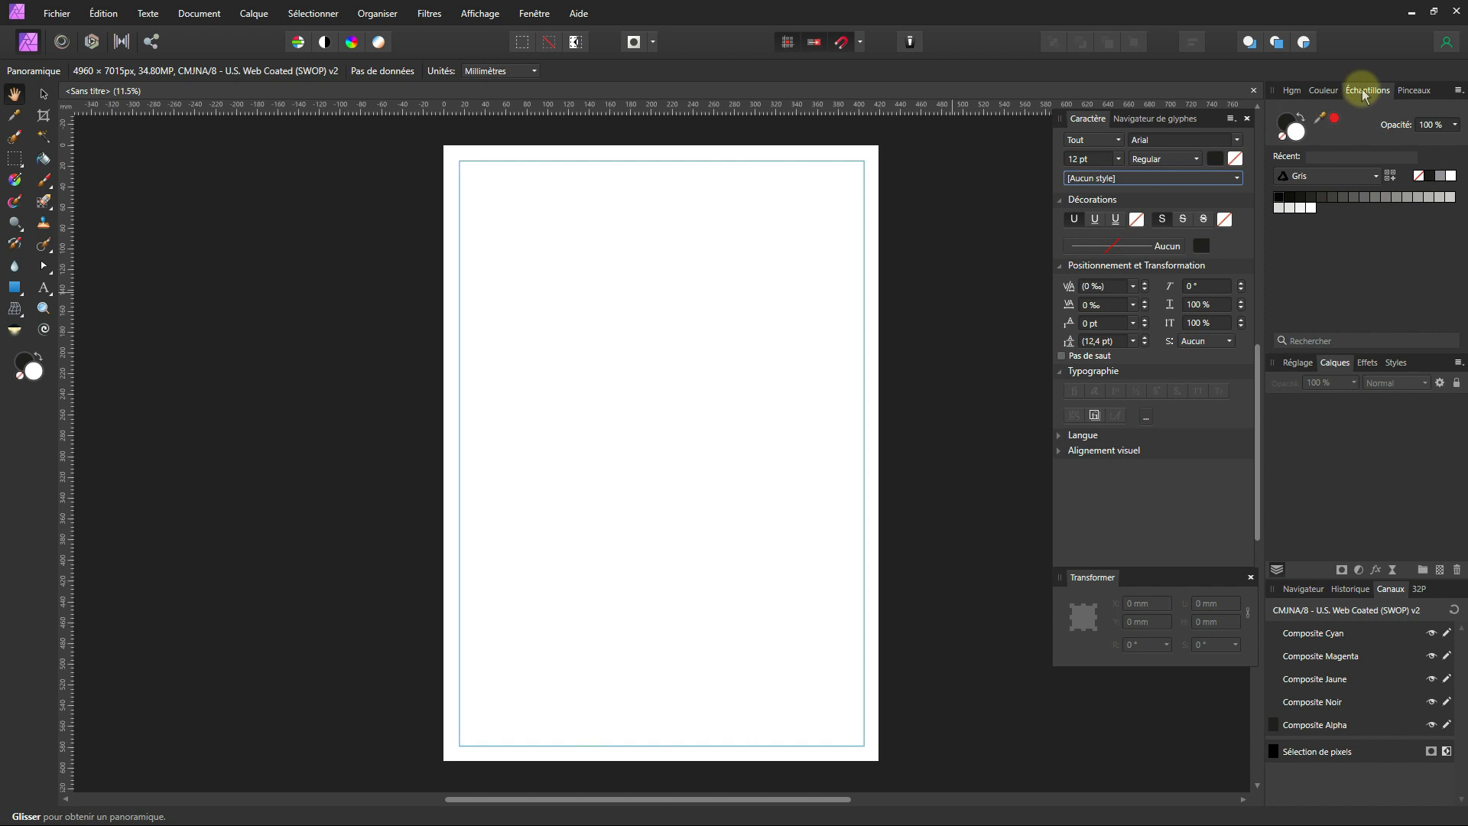
click(488, 16)
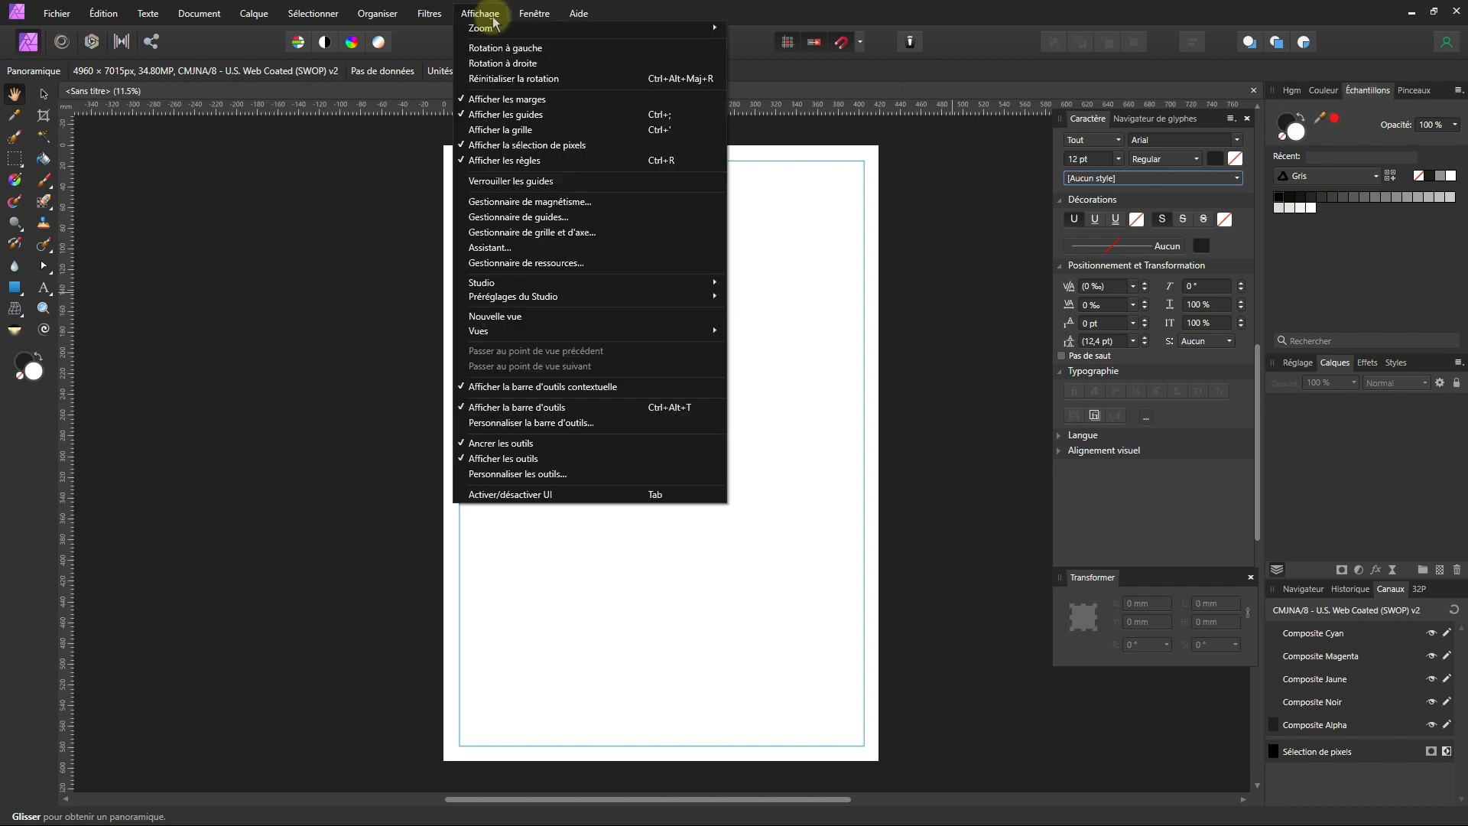
mouse_move(476, 286)
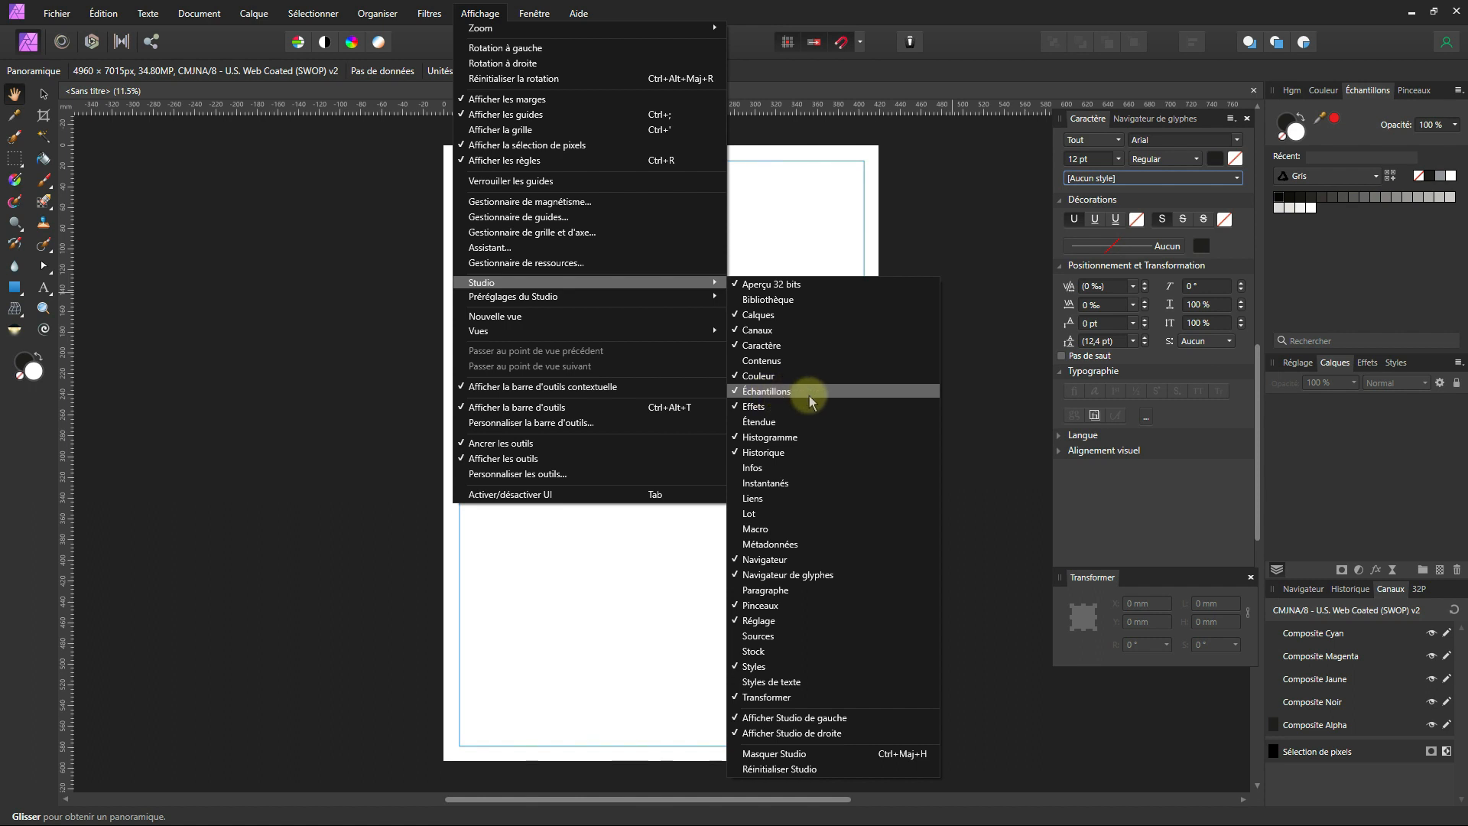
click(1372, 278)
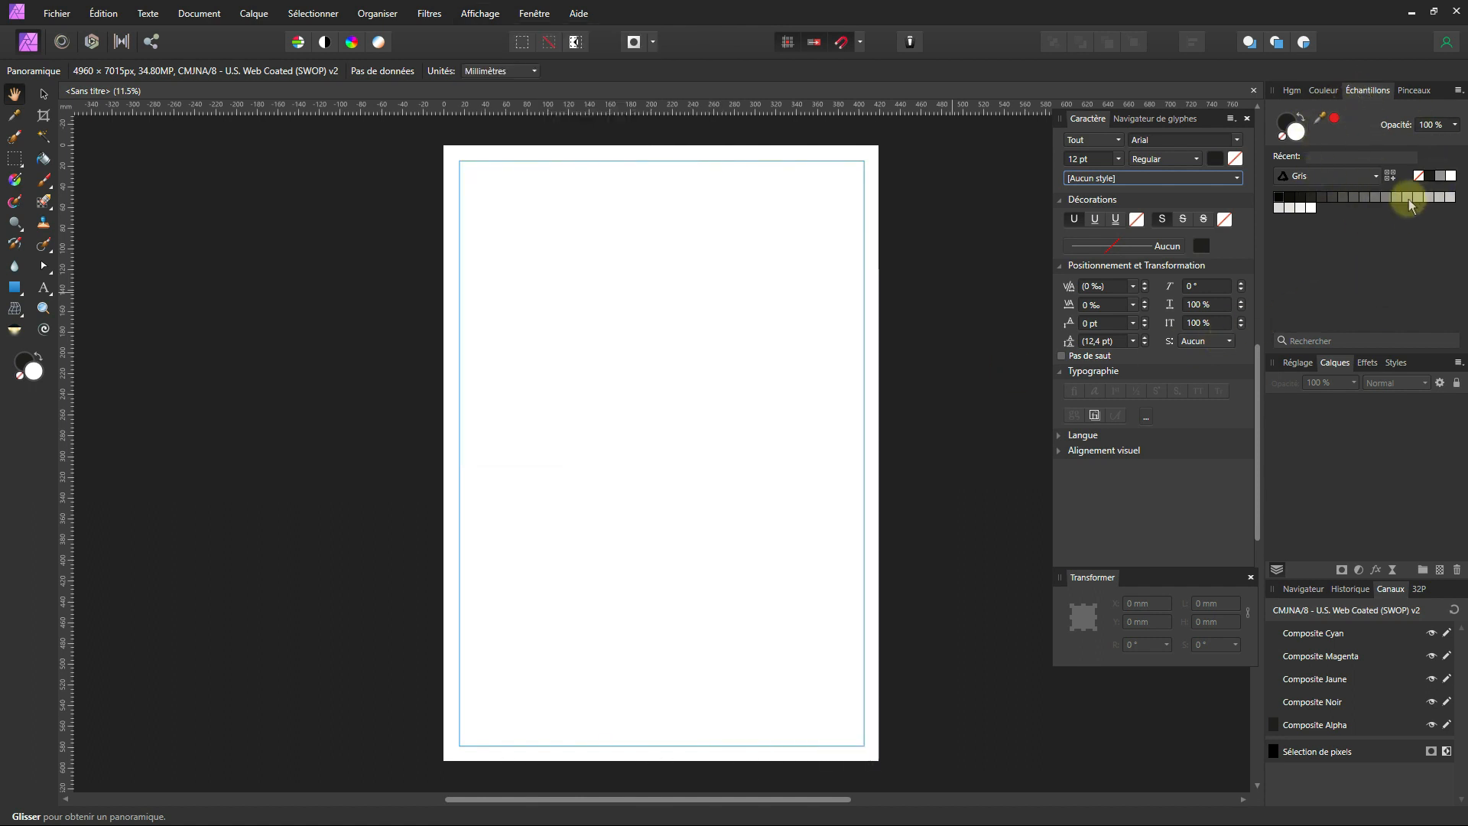
click(1458, 92)
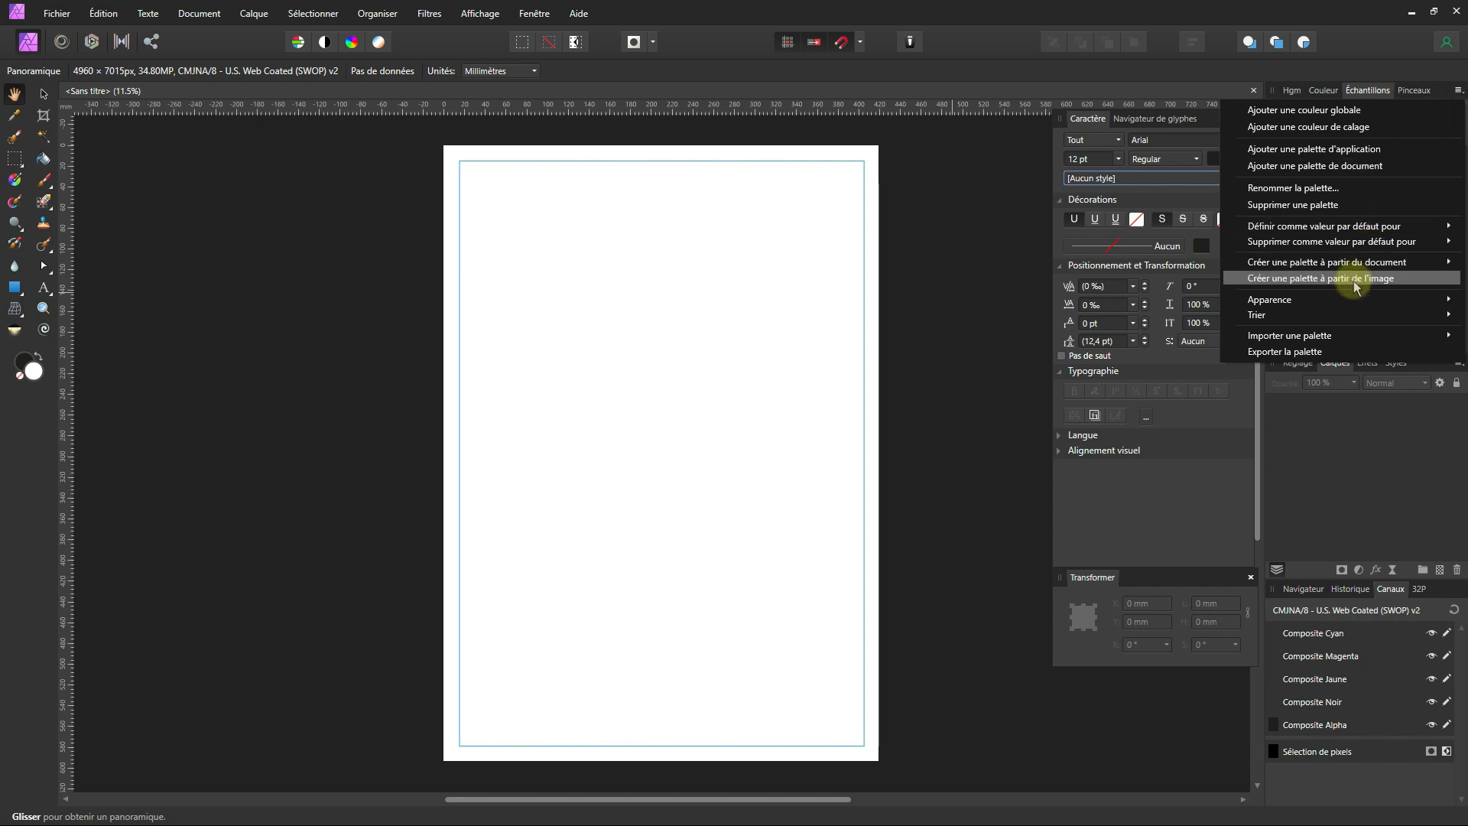
click(1355, 282)
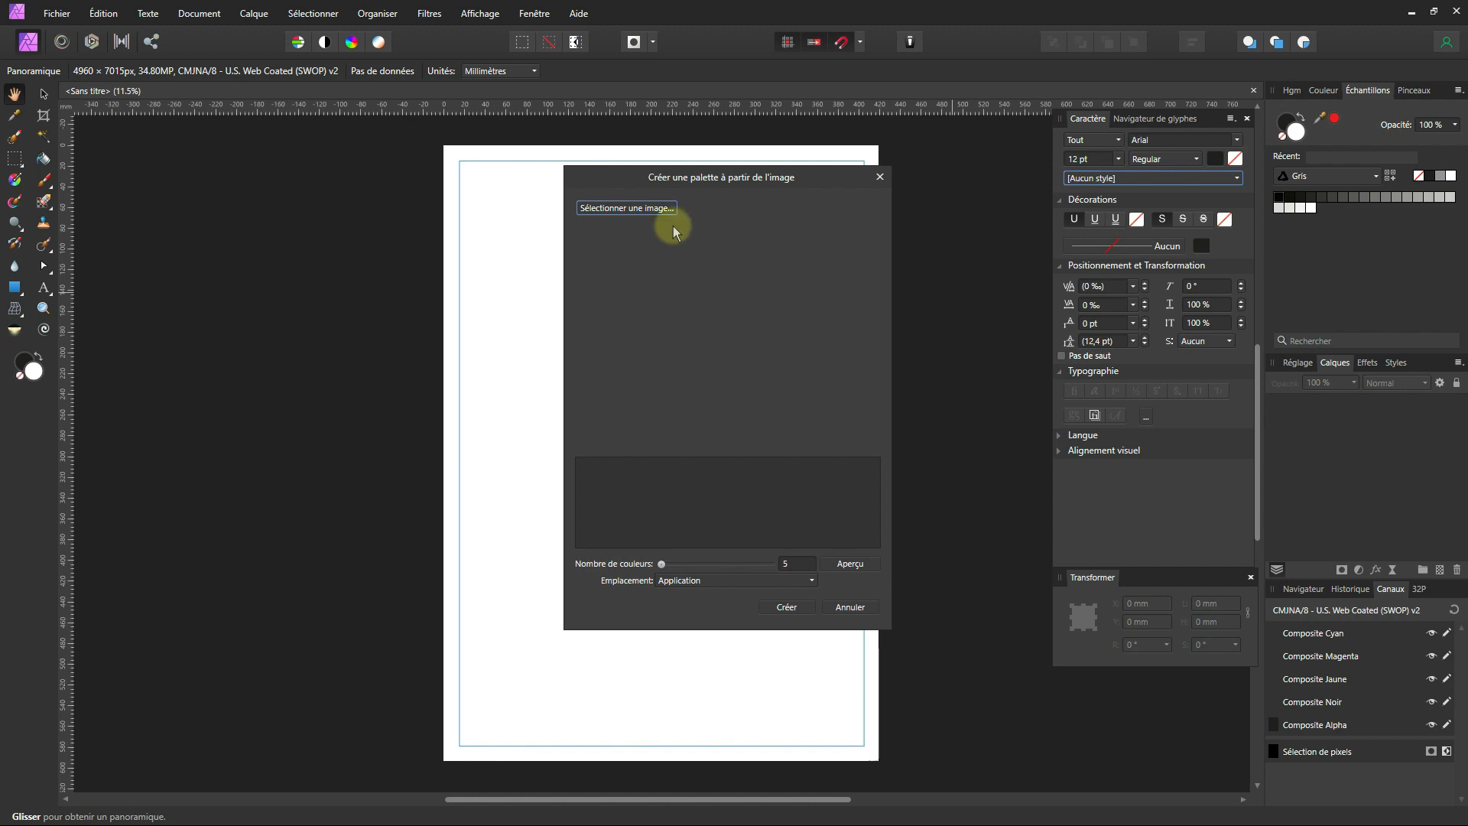
click(655, 207)
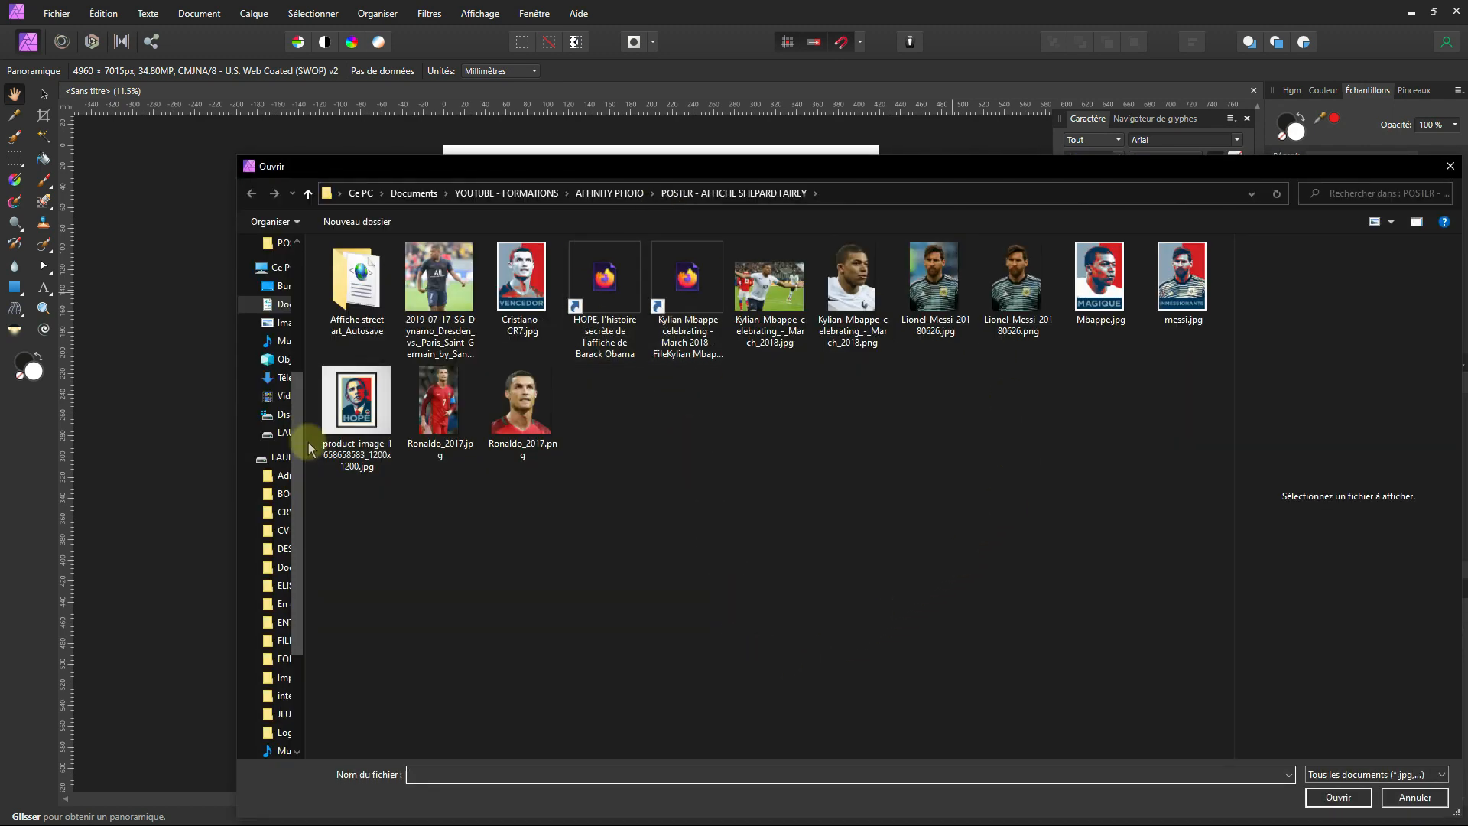
click(339, 426)
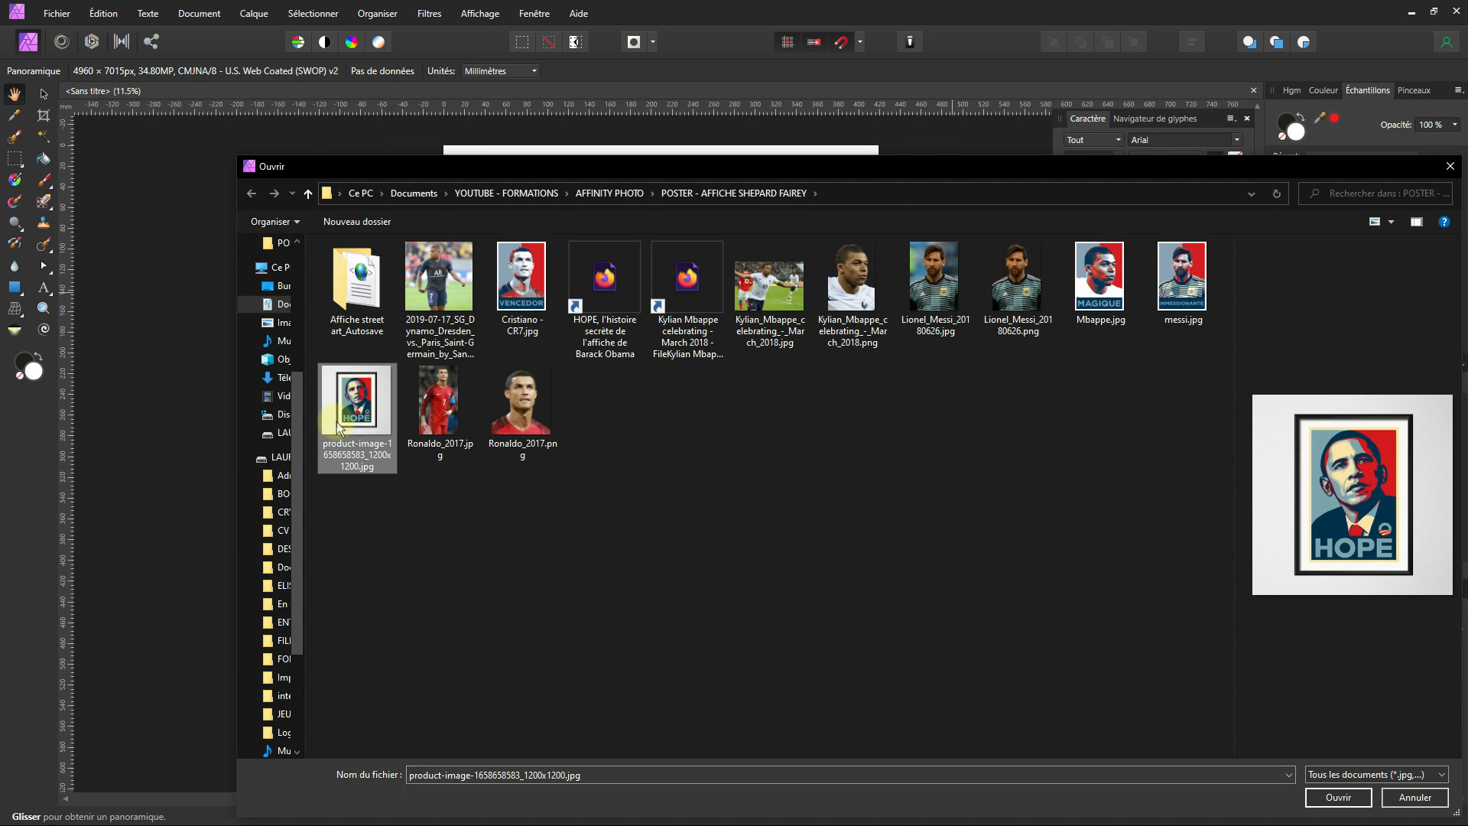
click(1337, 796)
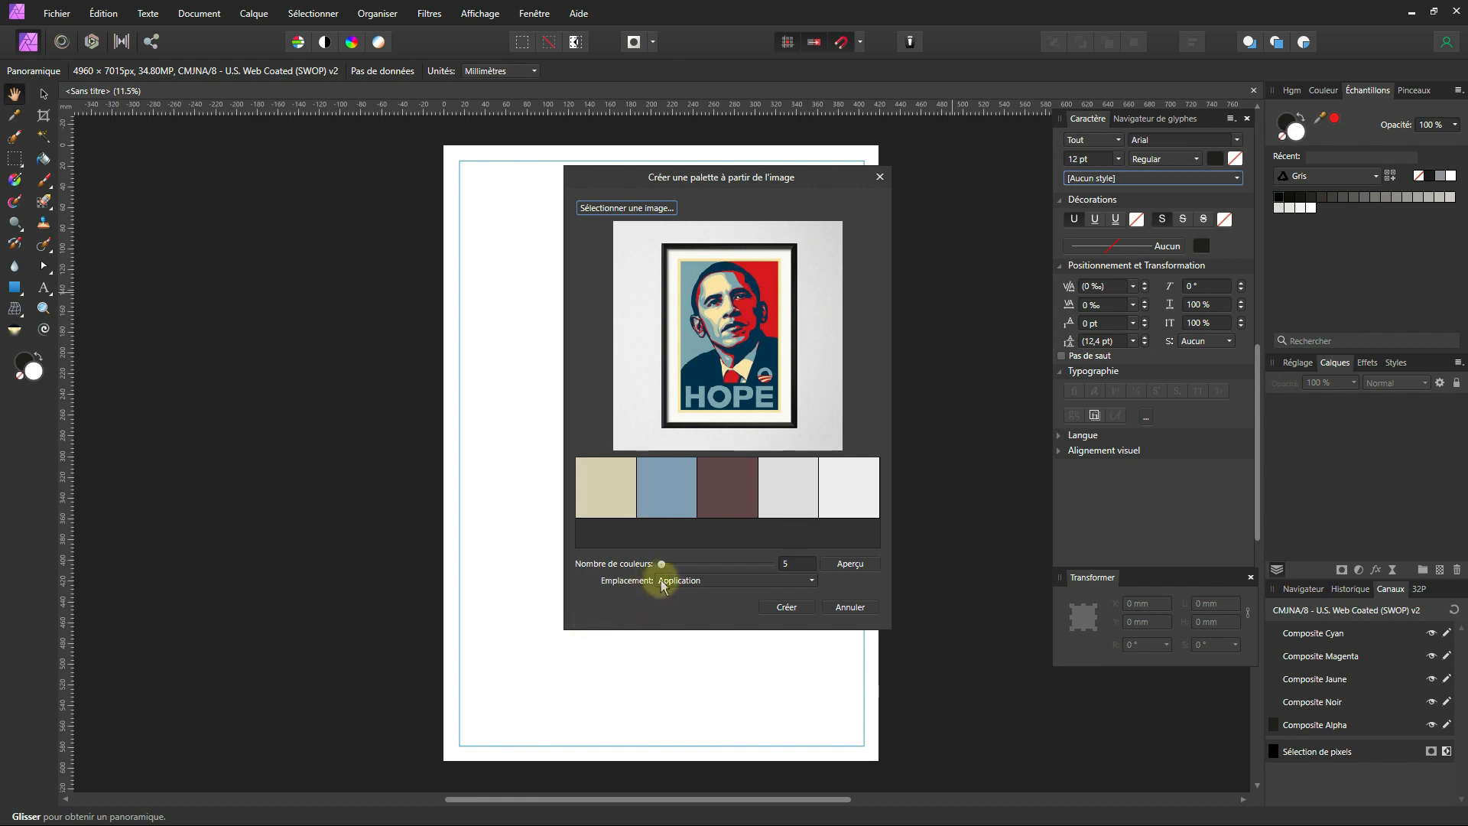
- Preview the image palette with 256 colours, keeping Application as its location
drag(661, 563, 823, 589)
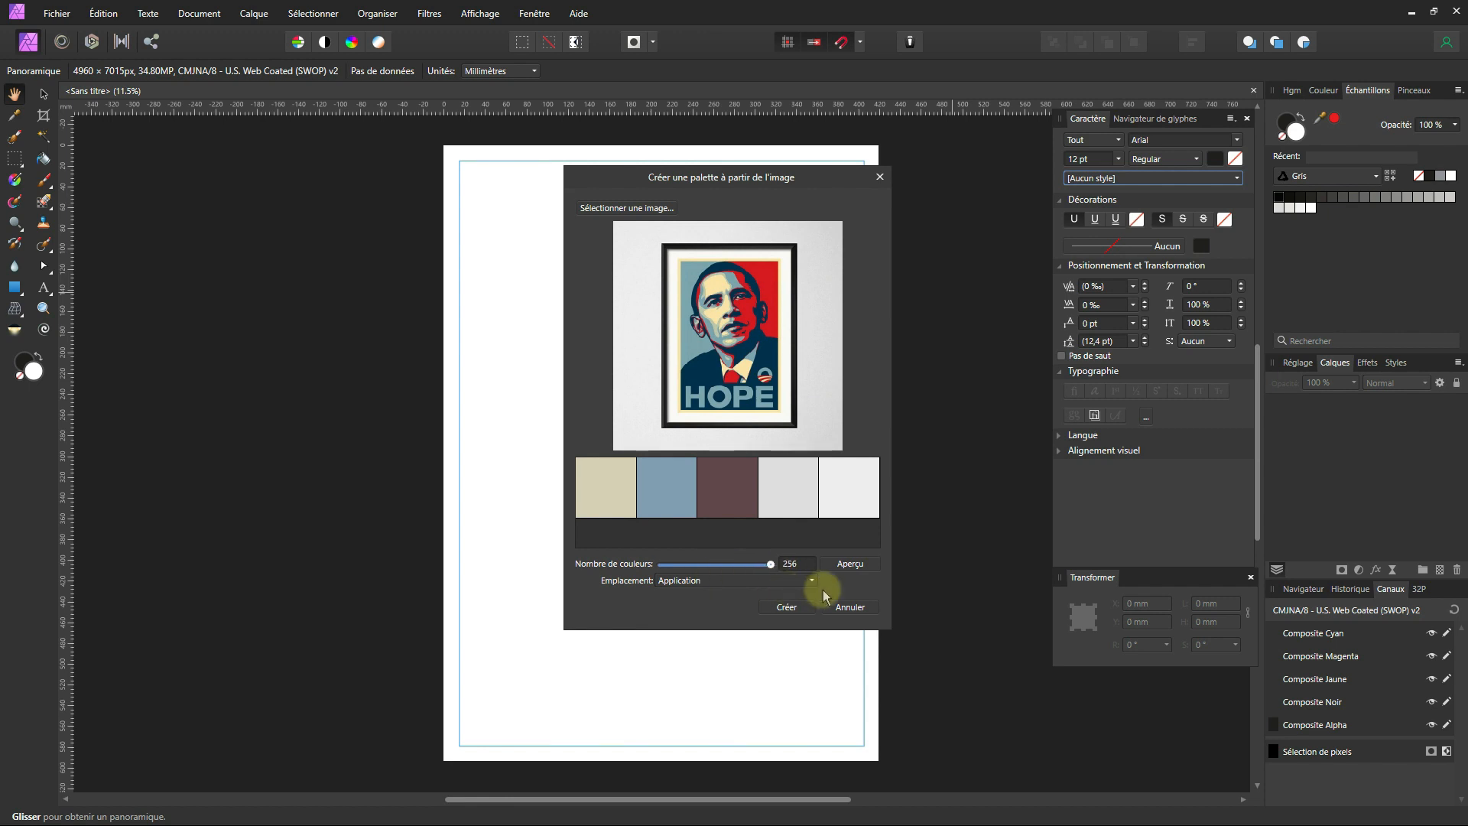
click(855, 566)
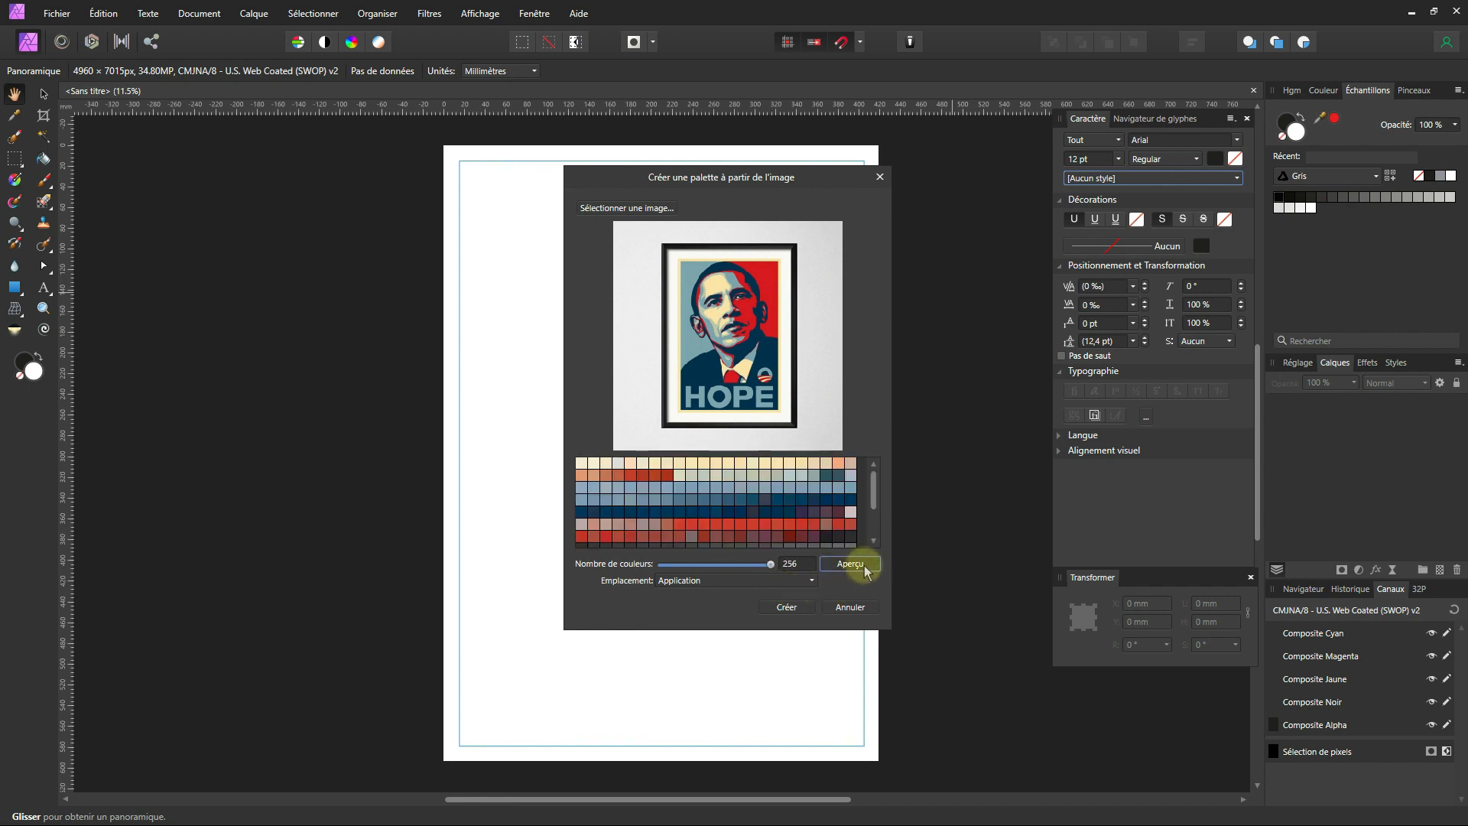
scroll(846, 535, down, 2)
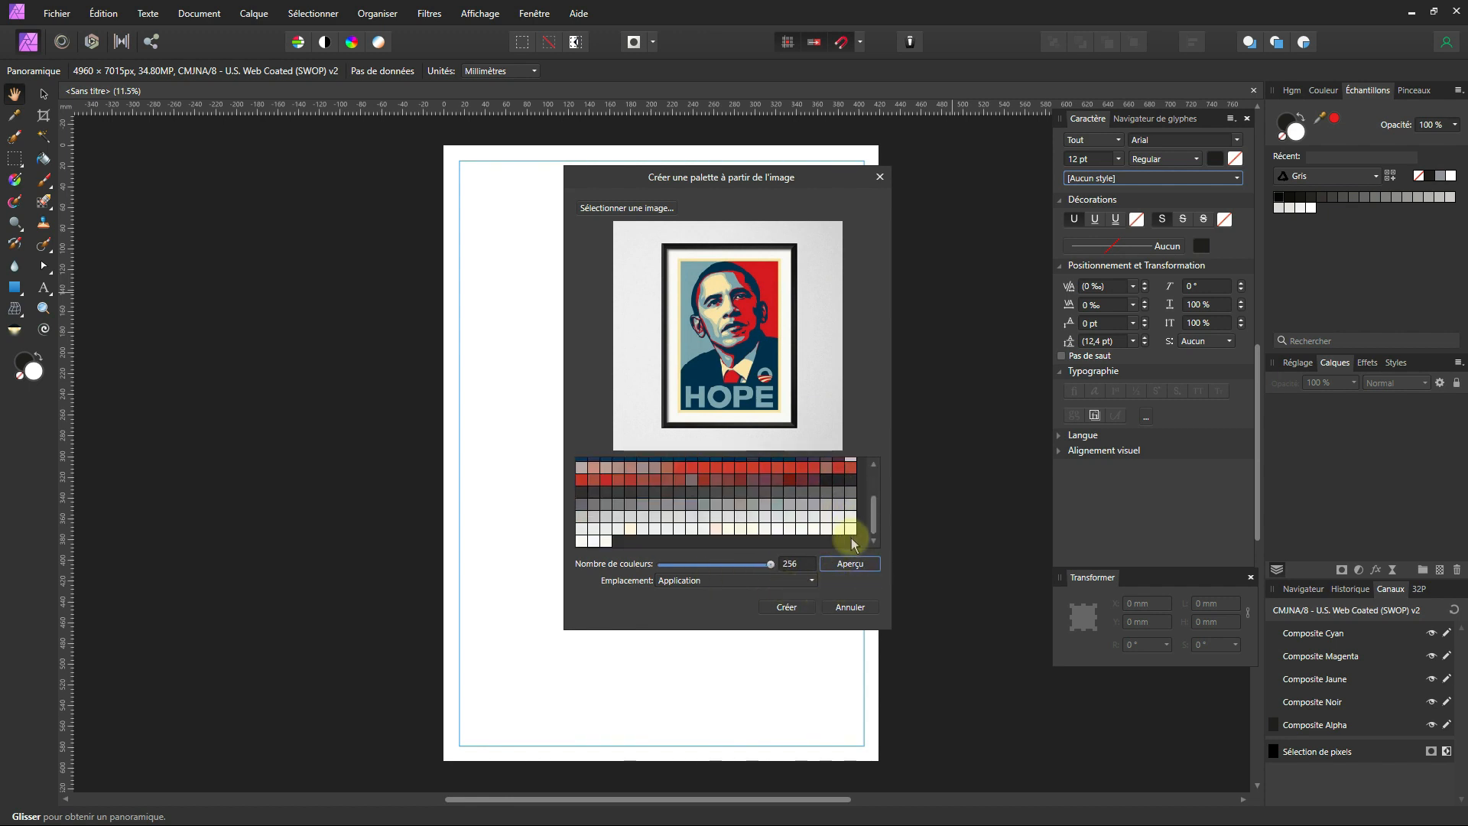
scroll(848, 537, up, 4)
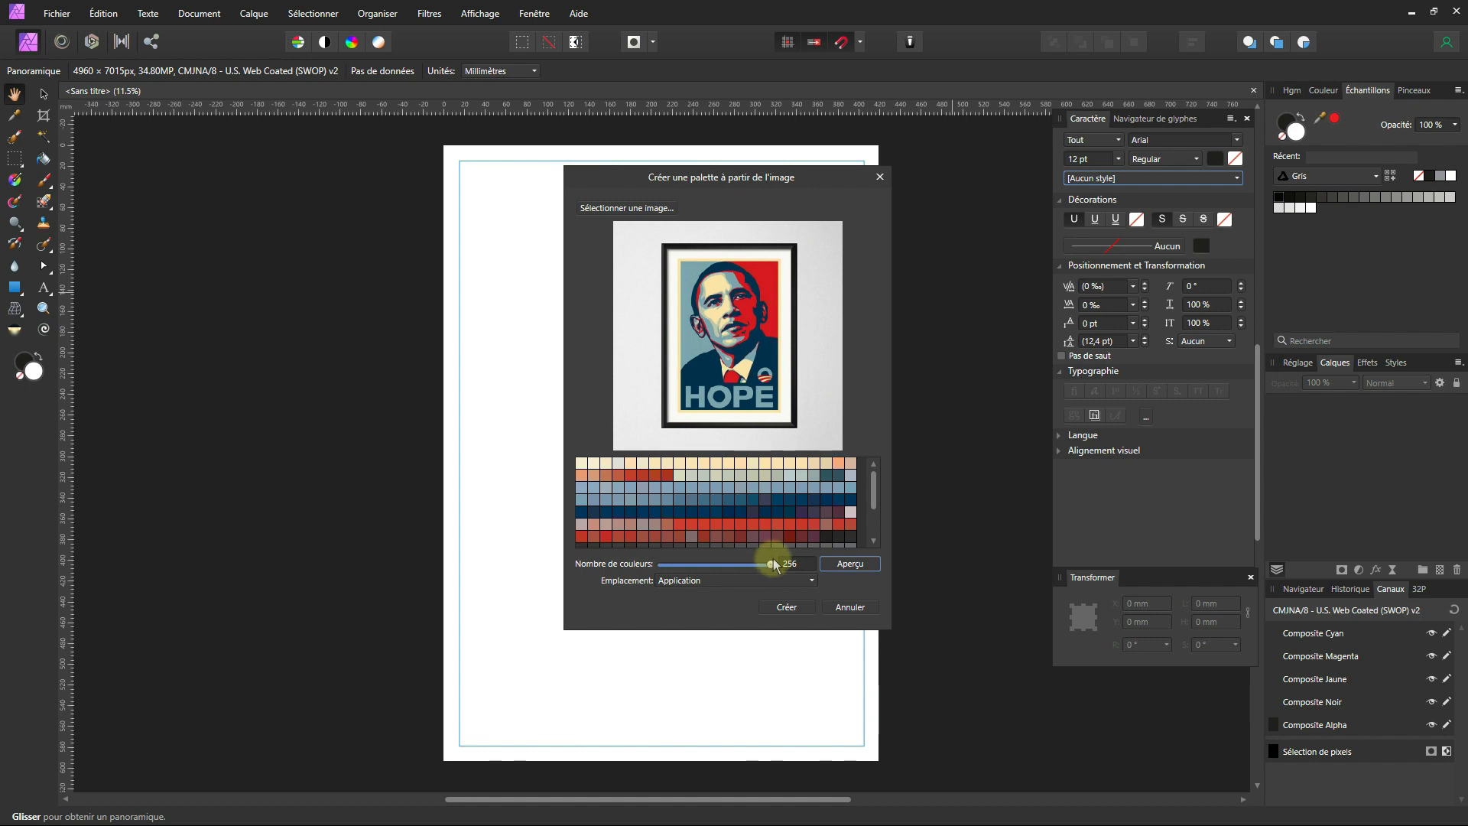
click(731, 583)
click(732, 594)
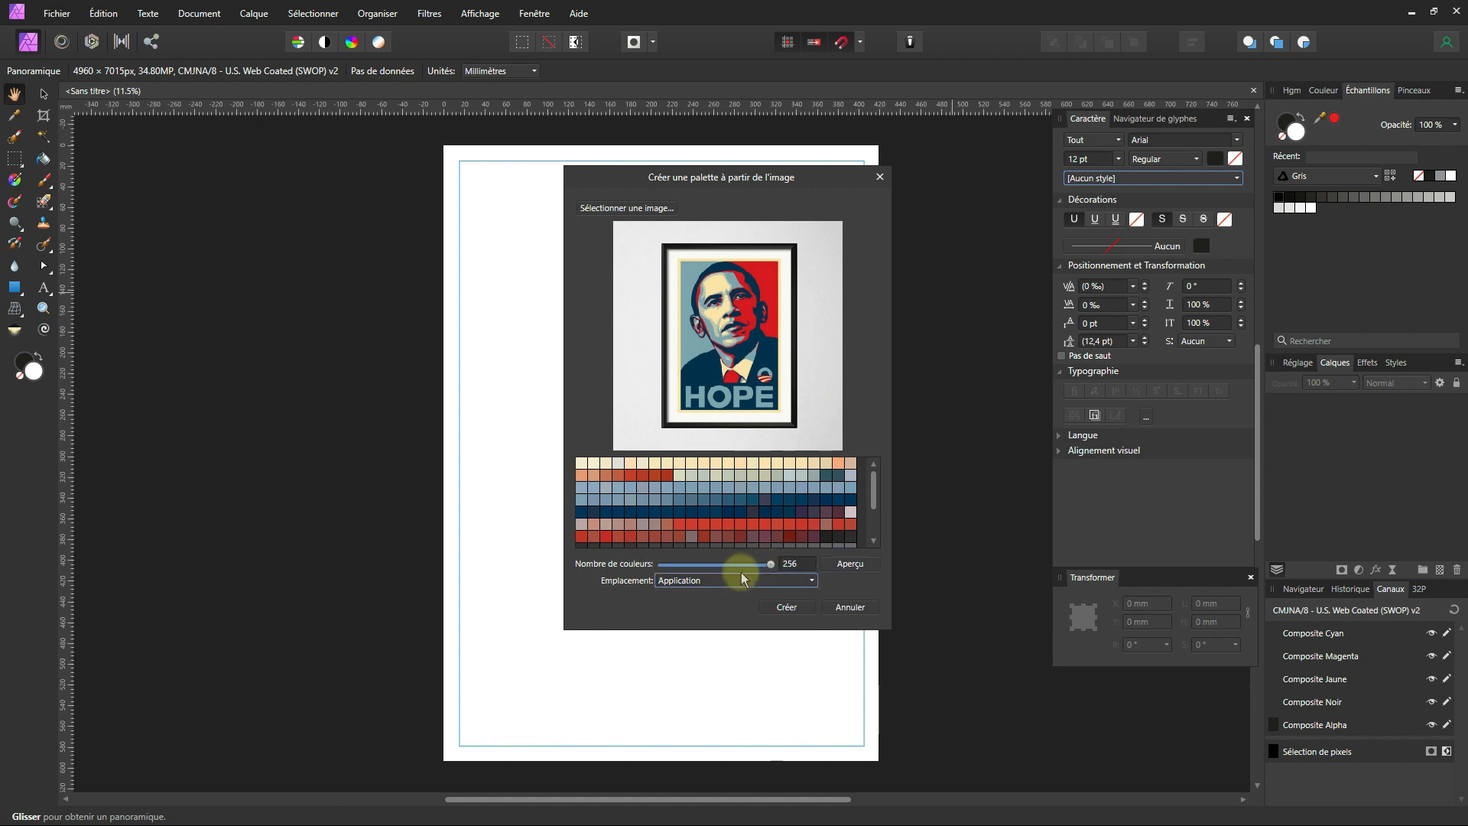
- Reduce the number of palette colours to 3 and preview the result
drag(769, 564, 665, 579)
double_click(786, 567)
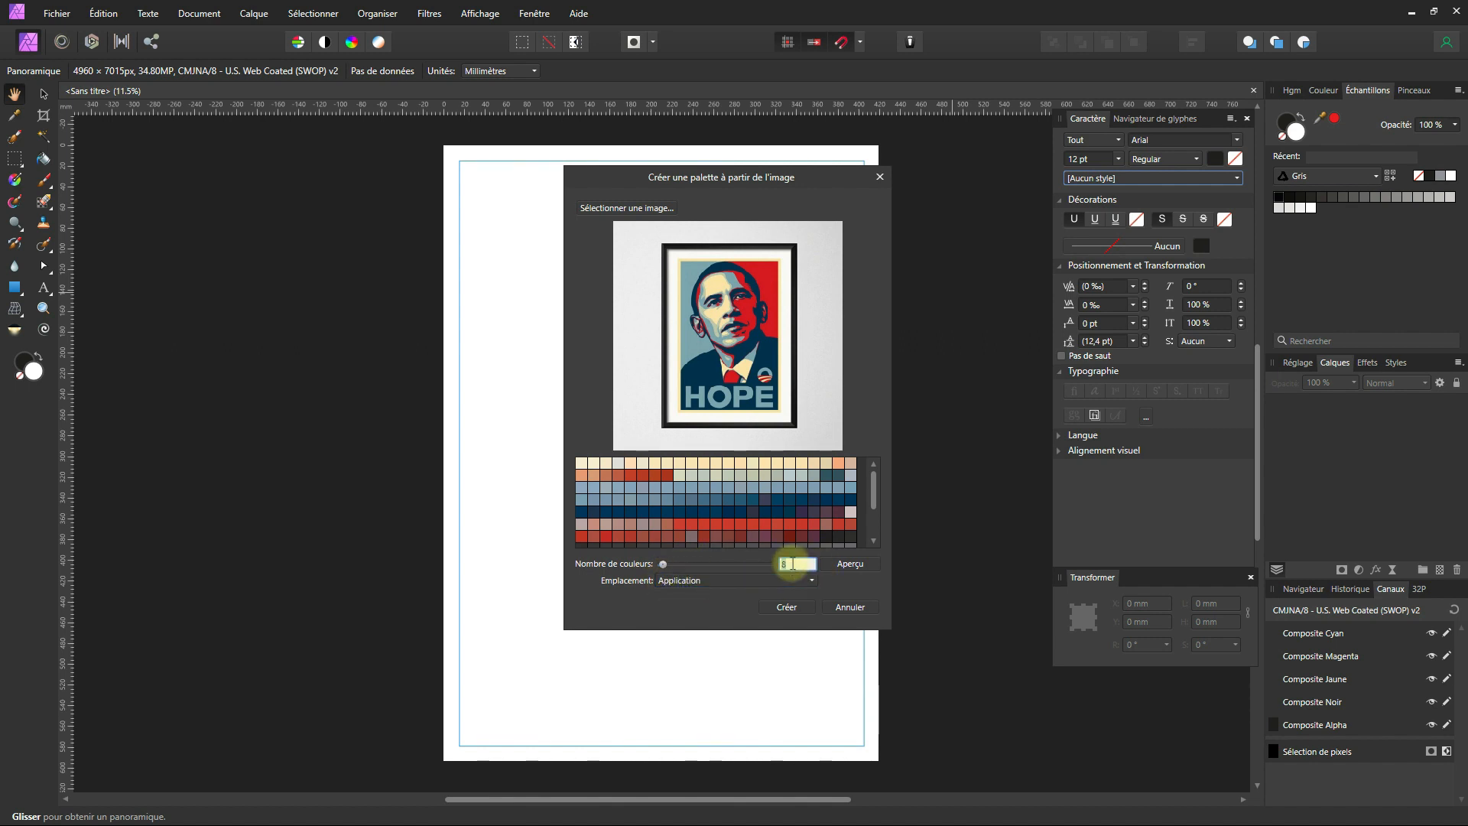
text(3)
key(Tab)
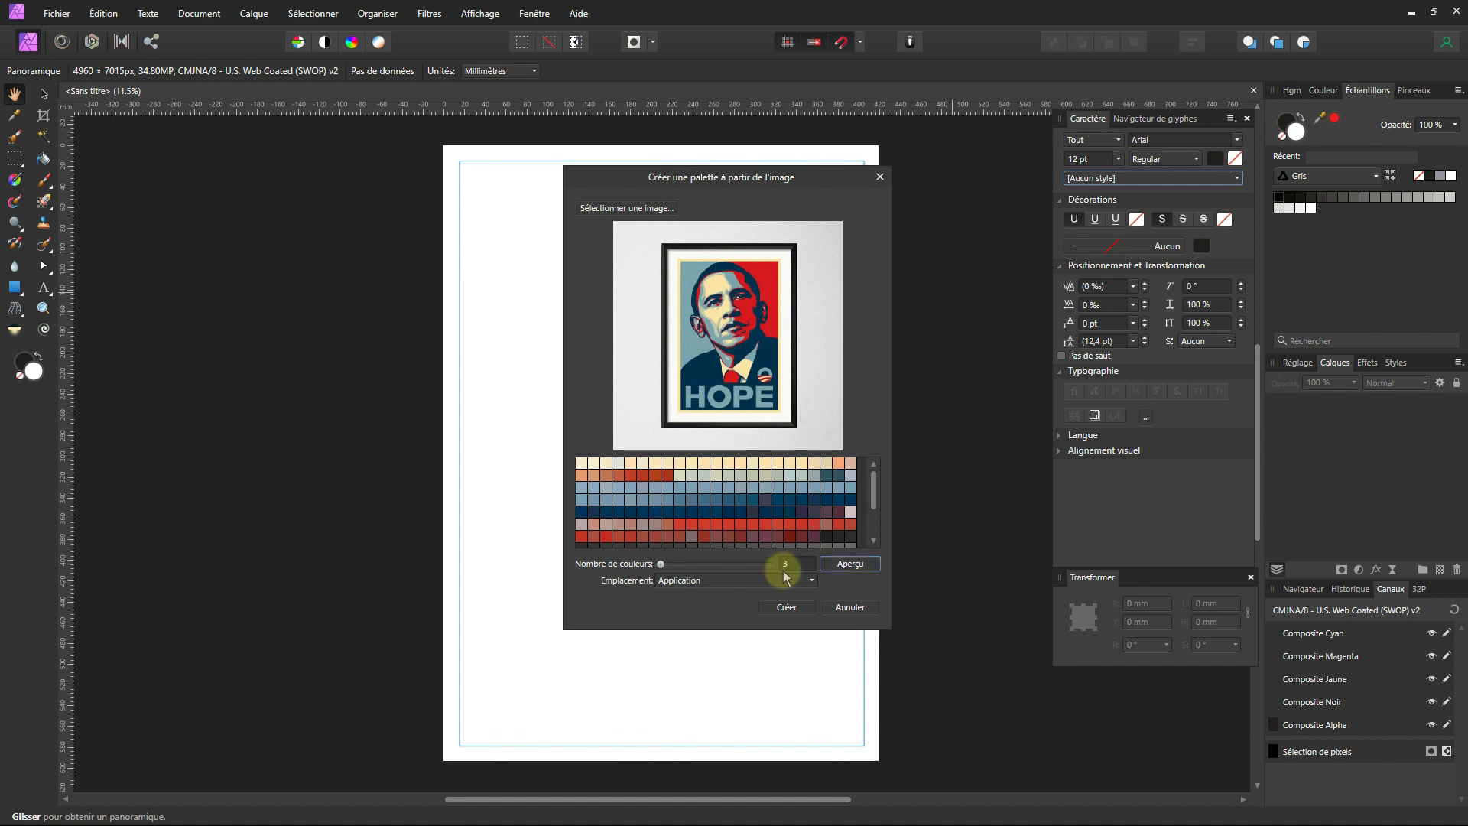
click(845, 563)
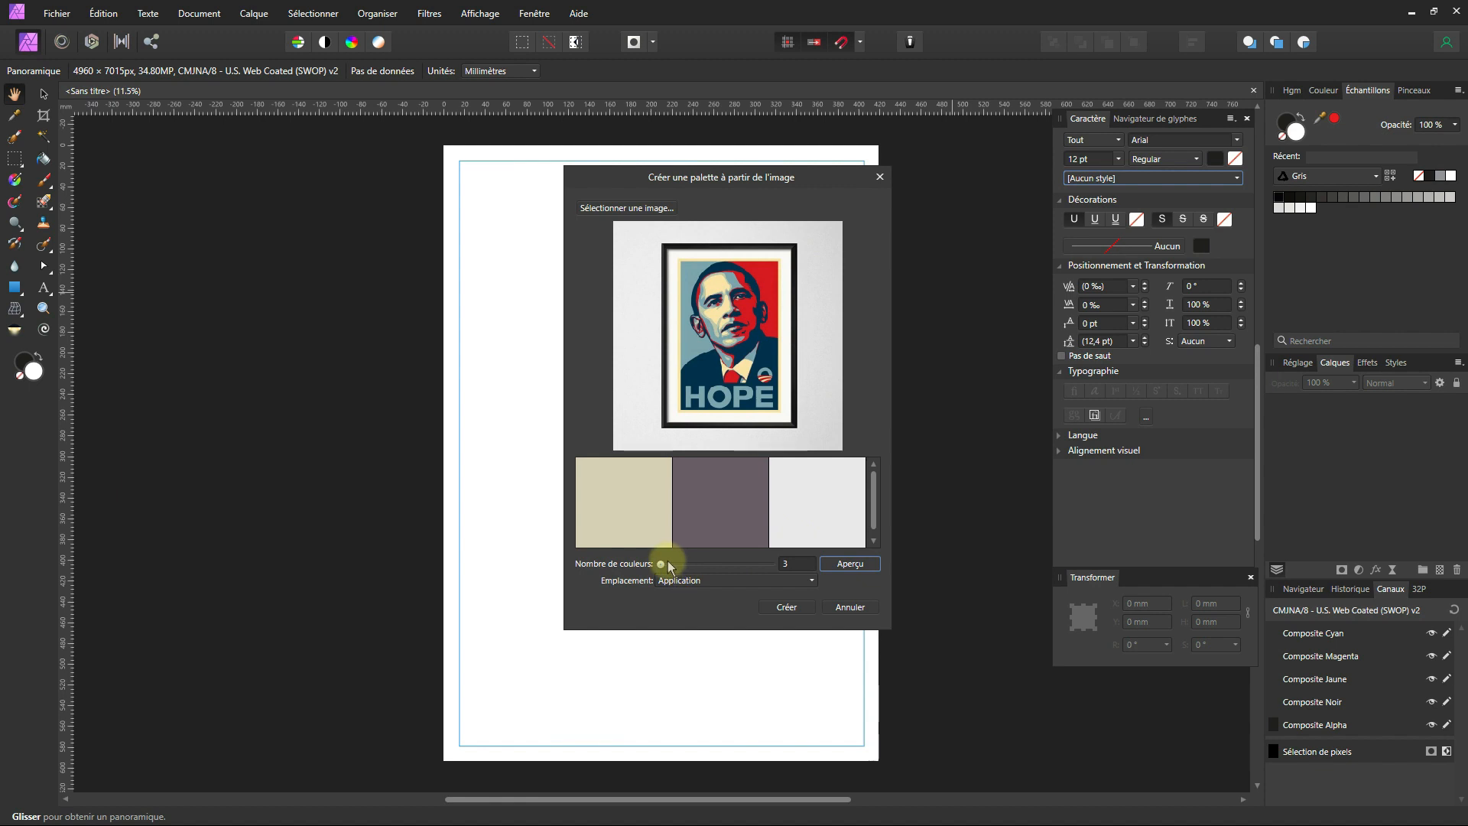
- Set the number of colours to 79, create the palette, and check it in the list of palettes
drag(668, 561, 695, 568)
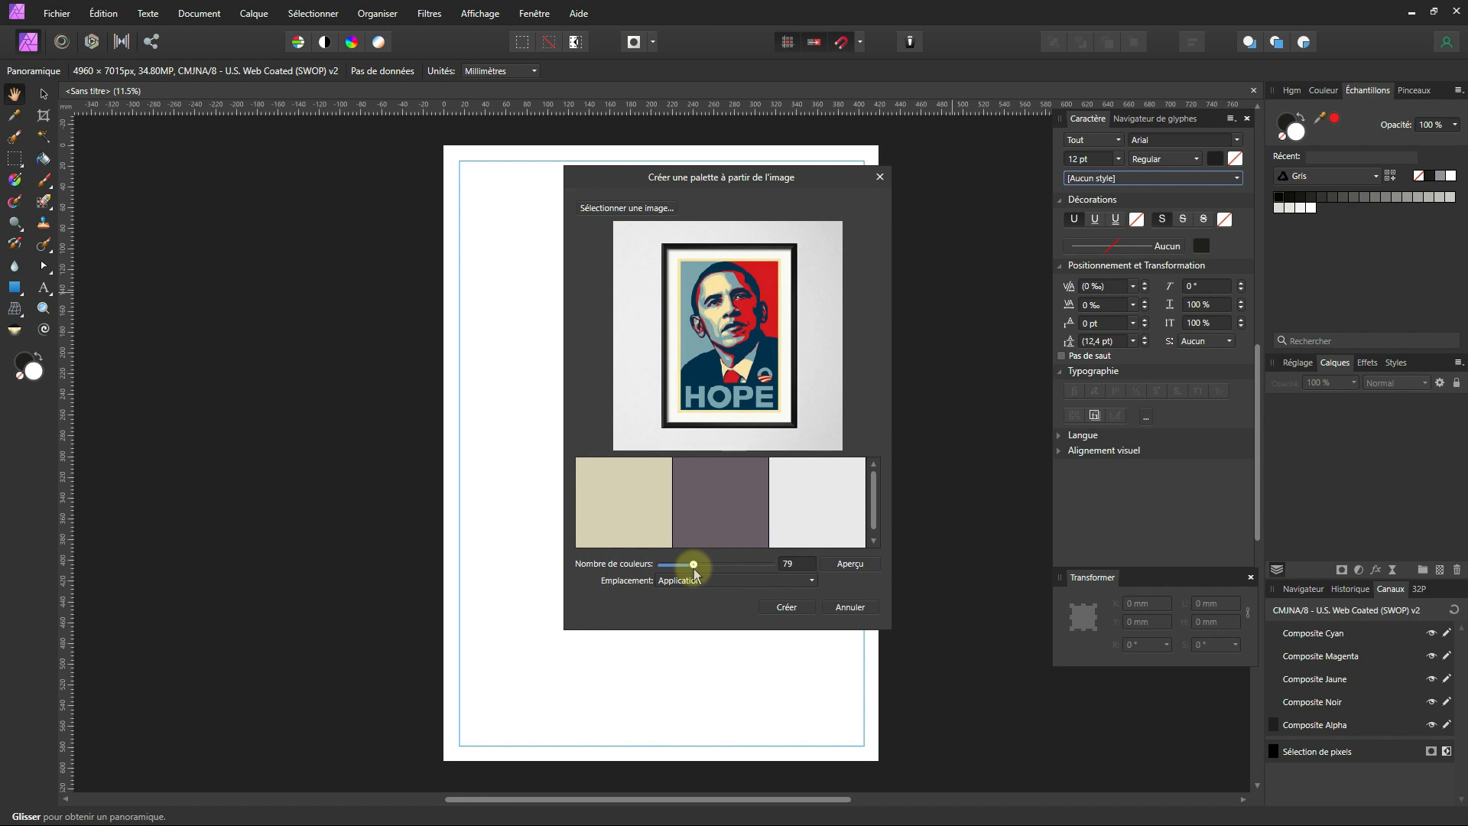
click(791, 610)
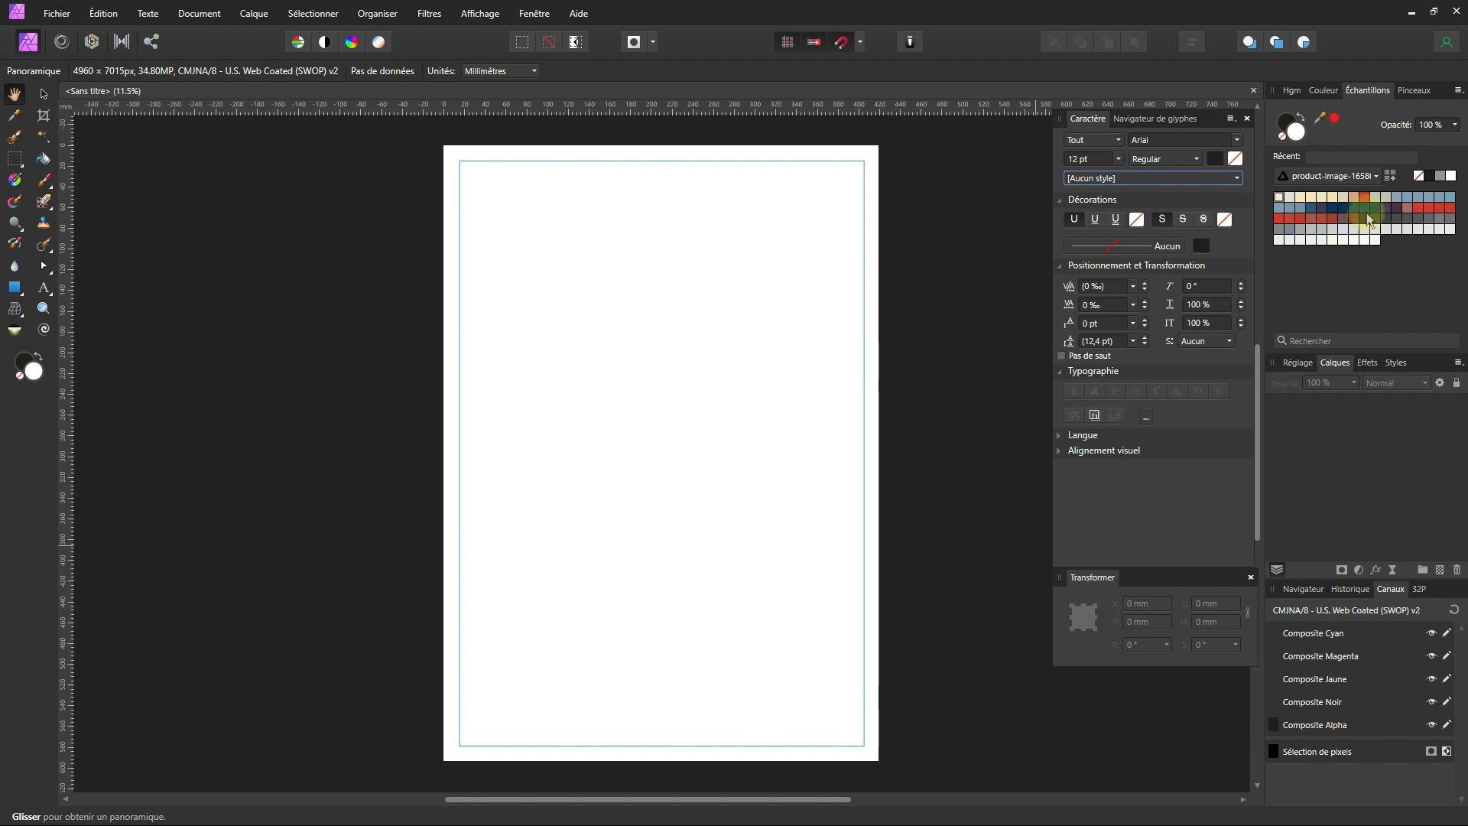
click(1356, 181)
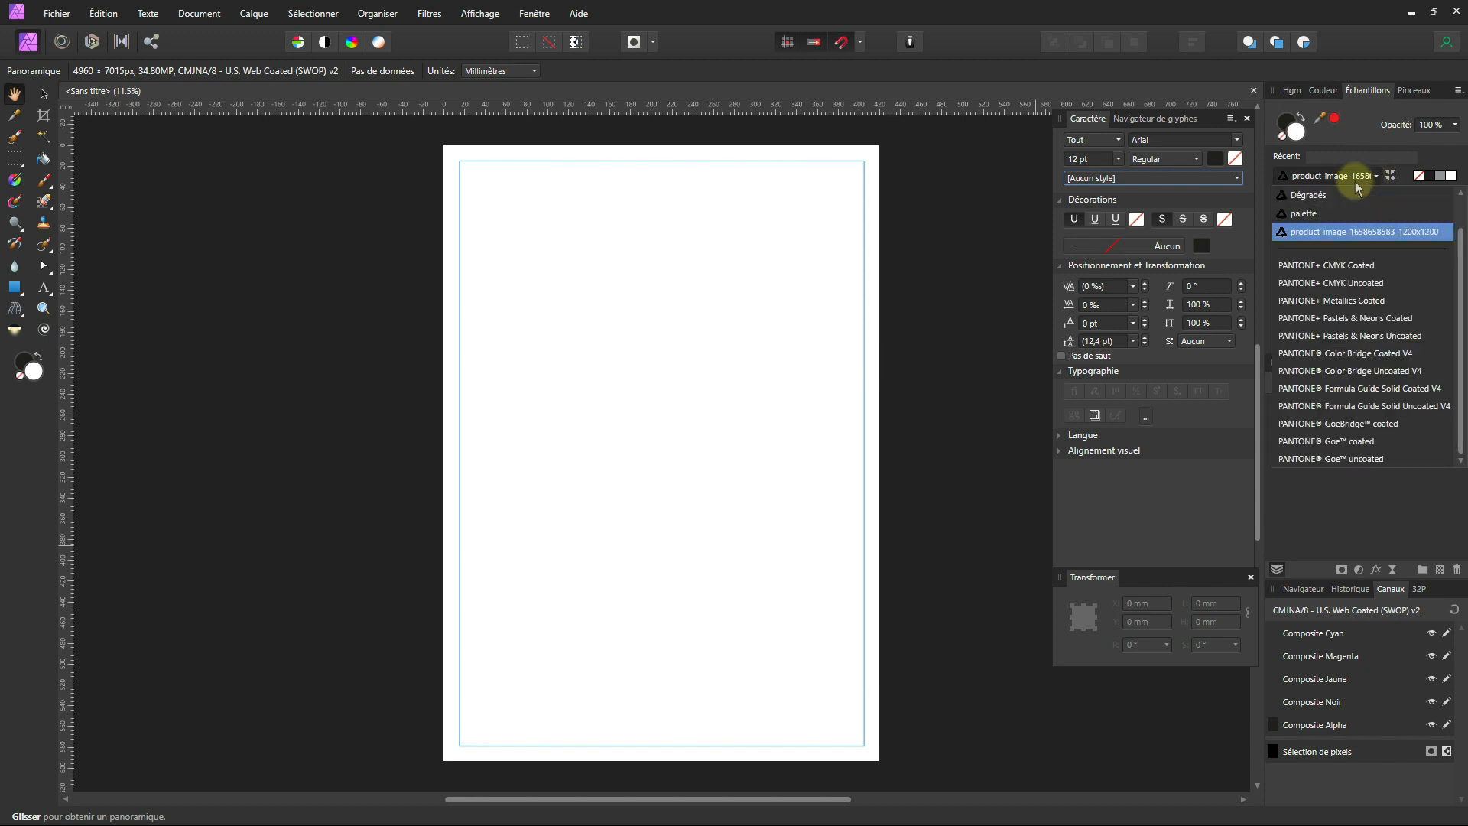
click(1357, 184)
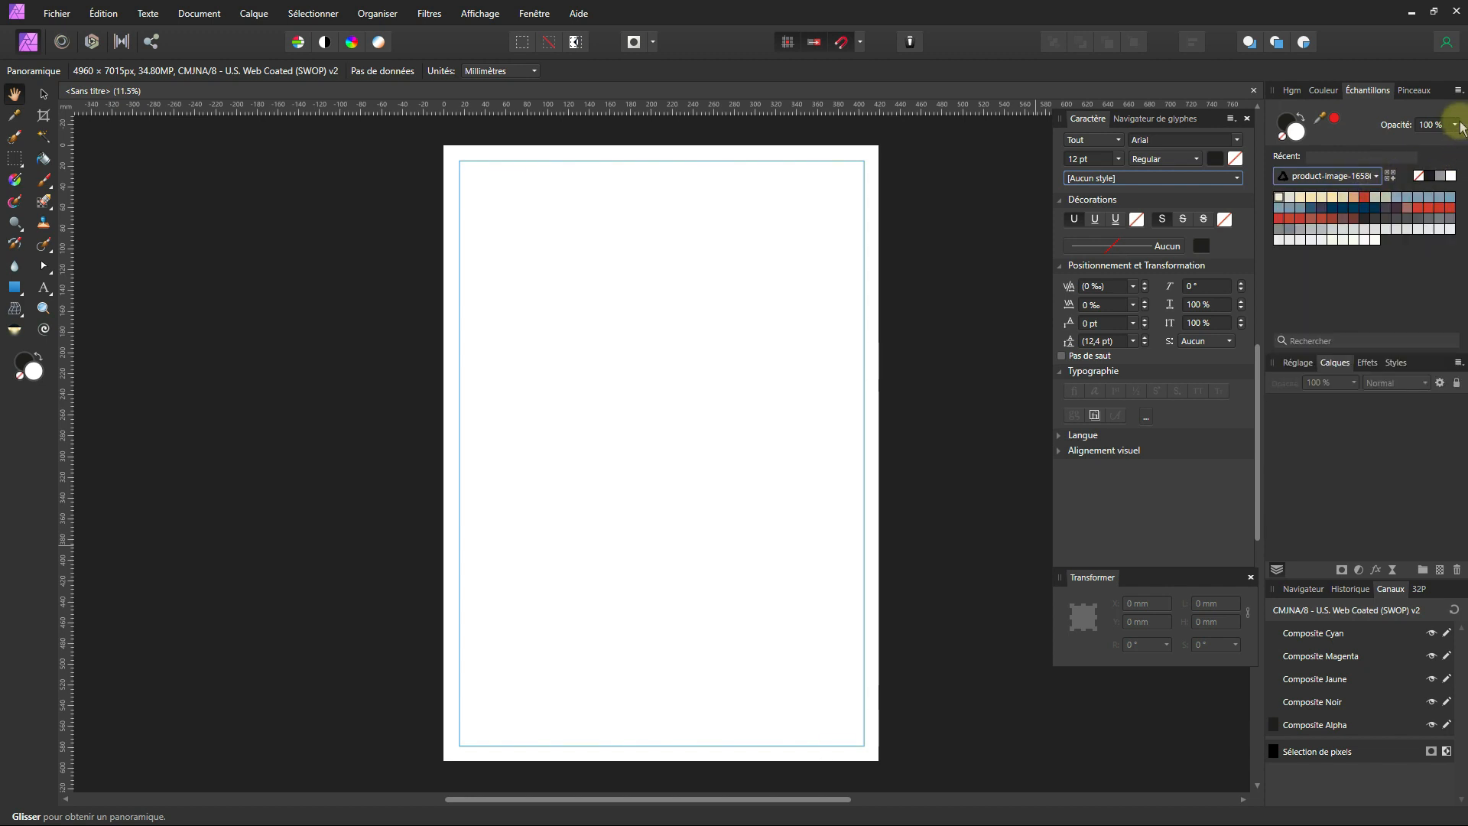
- Export the new palette as an AFPALETTE file named "palette hope" in the POSTER - AFFICHE SHEPARD FAIREY folder
click(1459, 92)
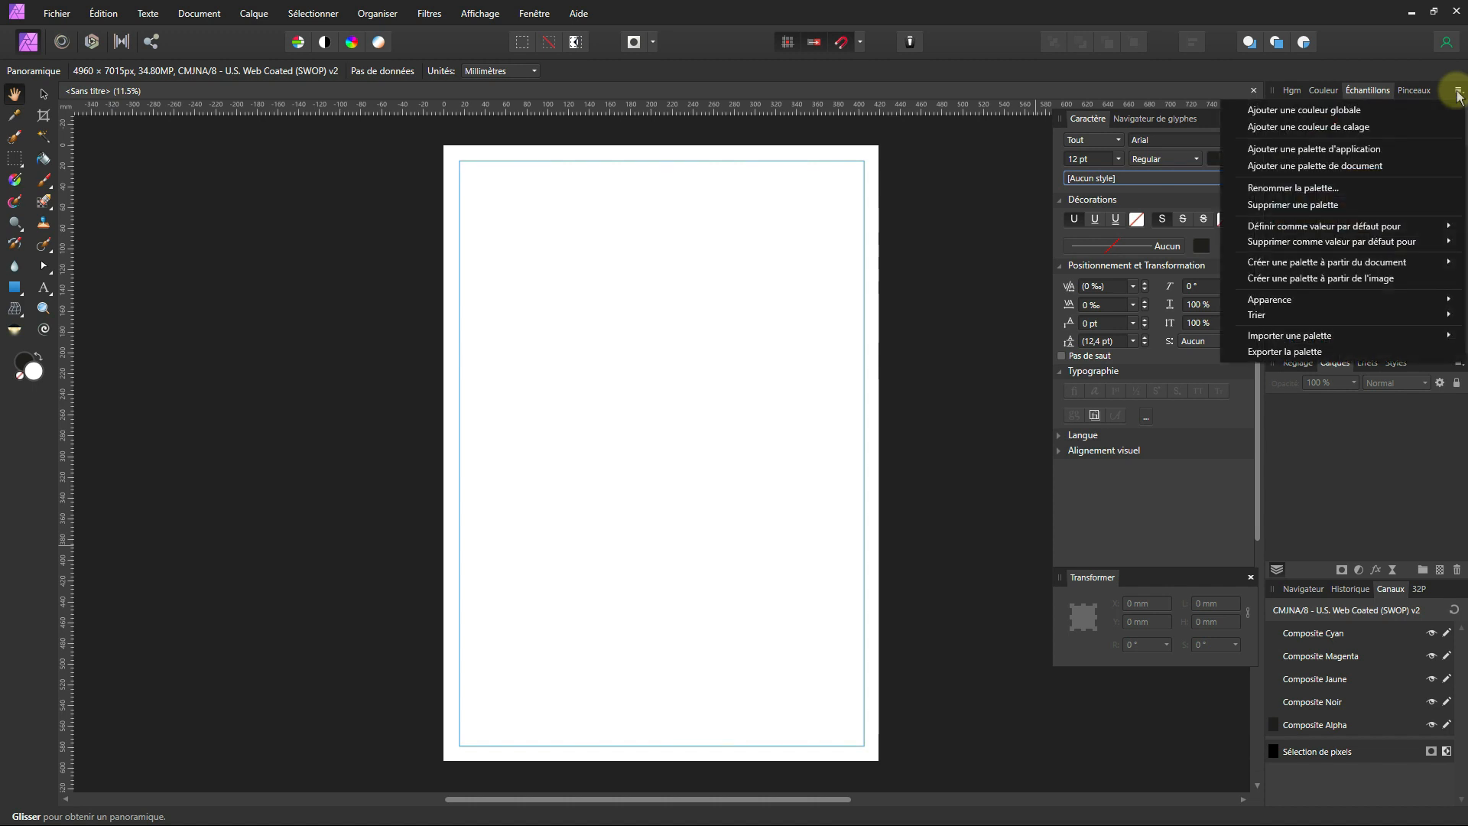
click(1328, 351)
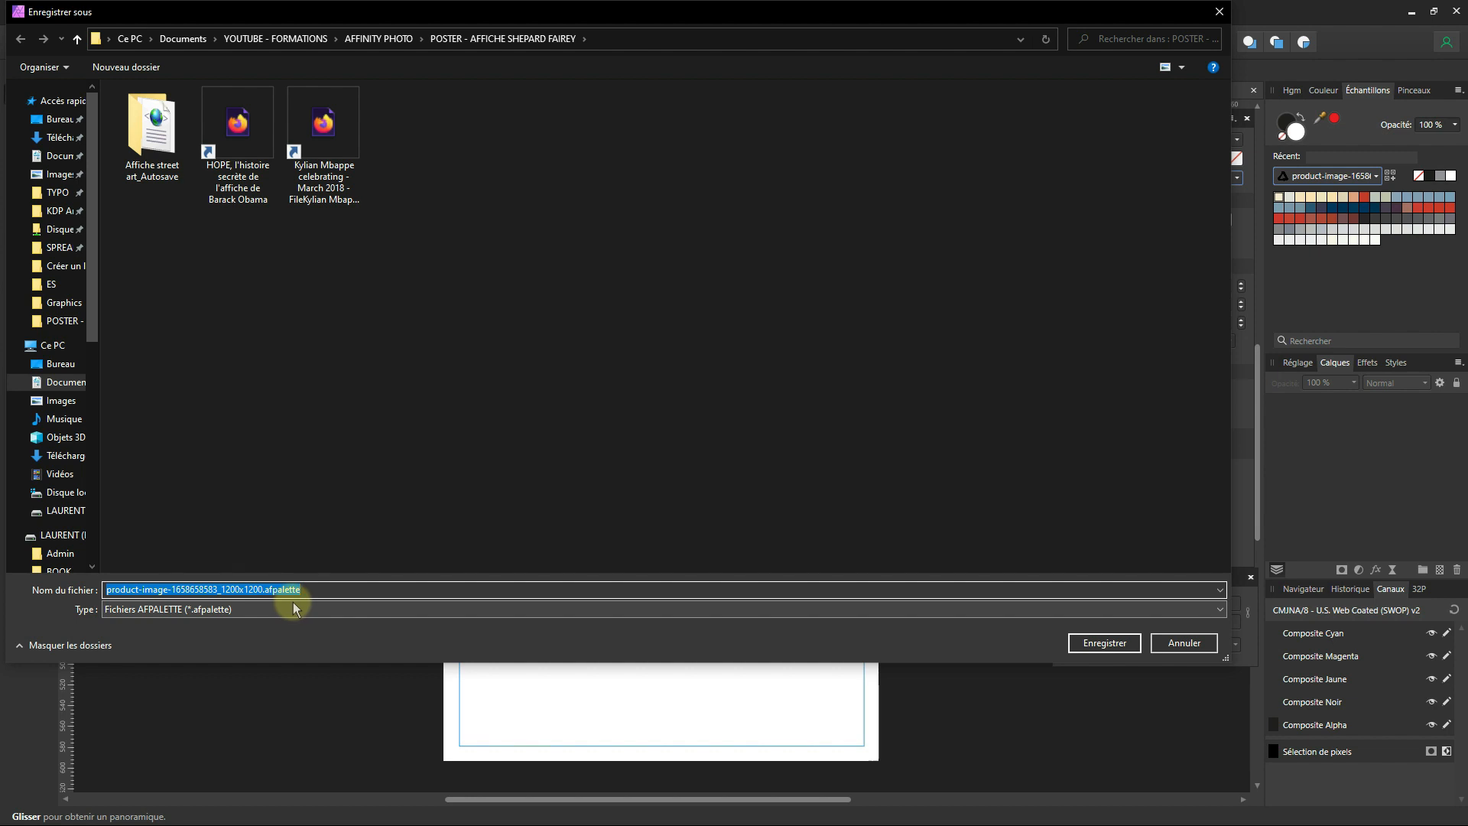
text(palette)
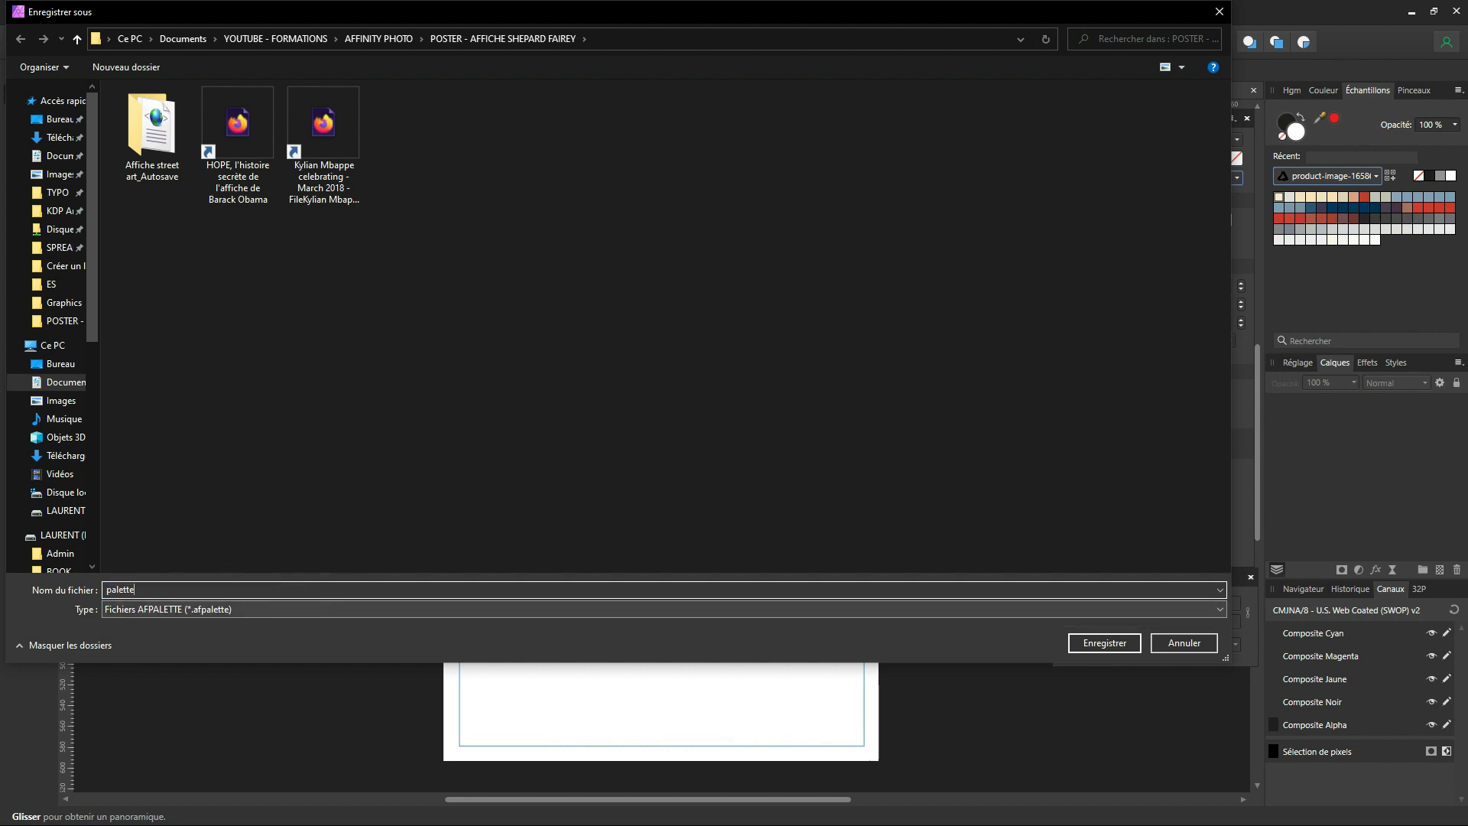
text( hope)
key(Return)
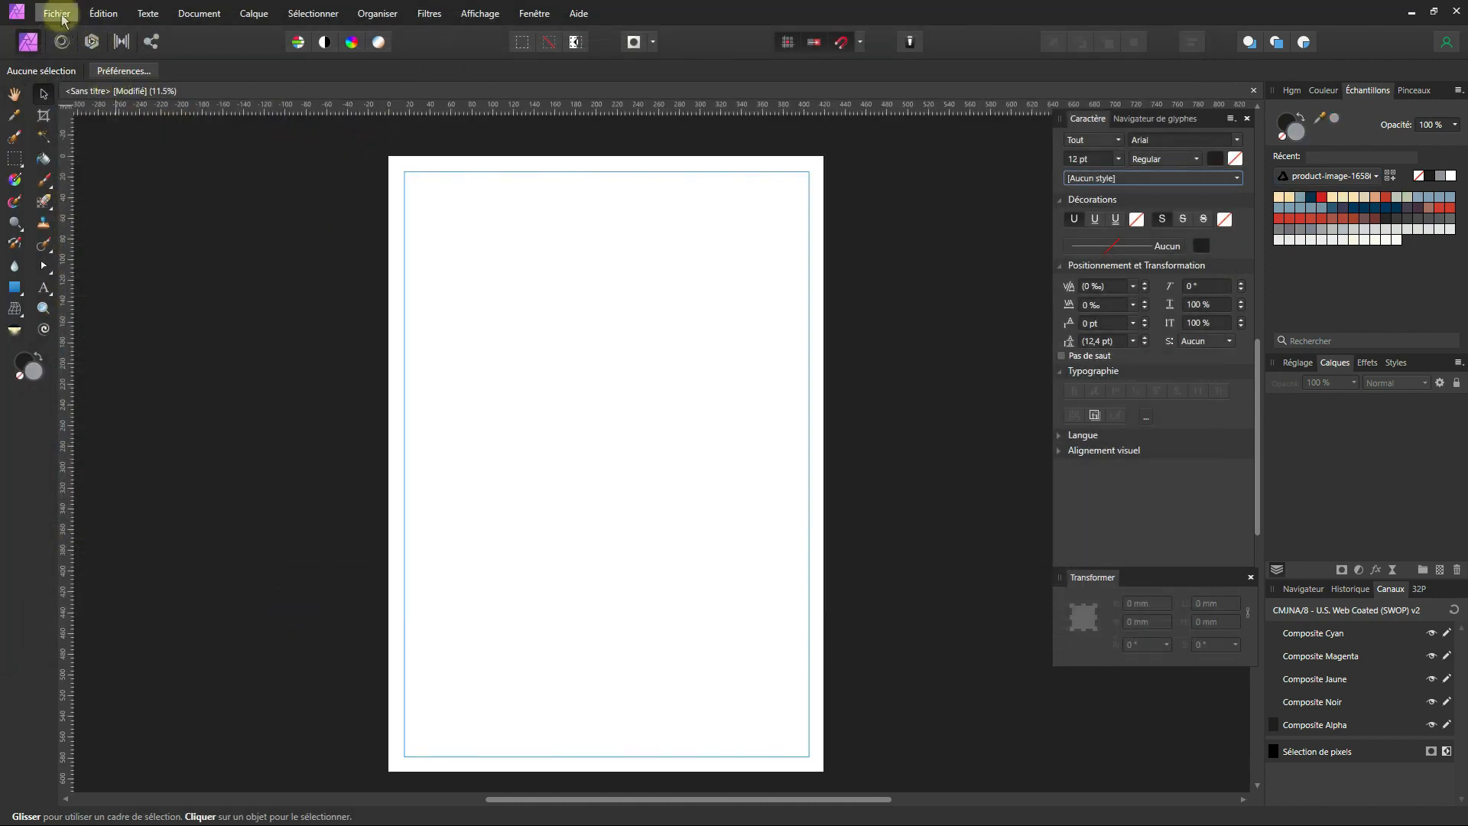
click(18, 124)
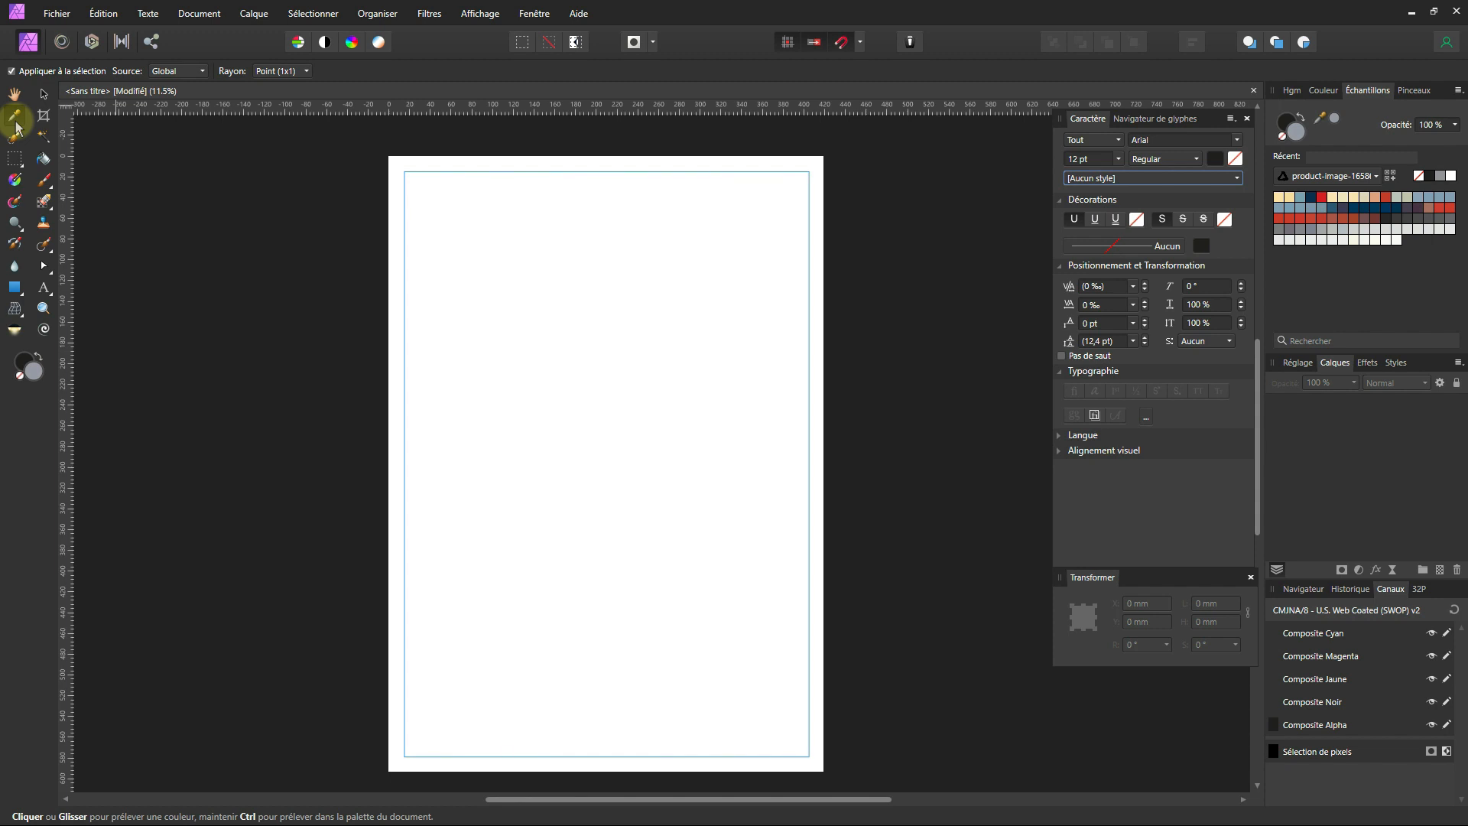
click(48, 20)
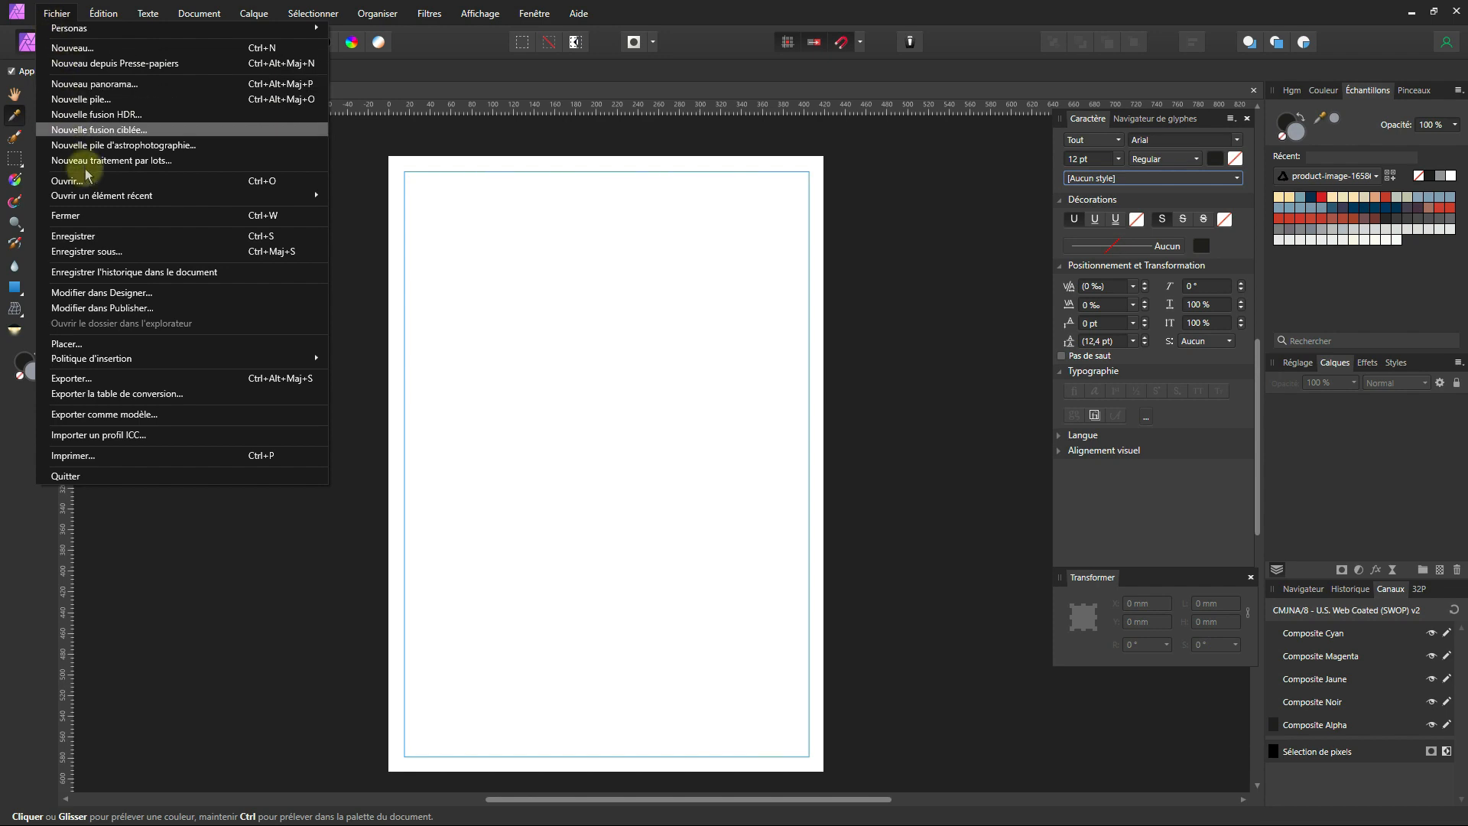
click(90, 346)
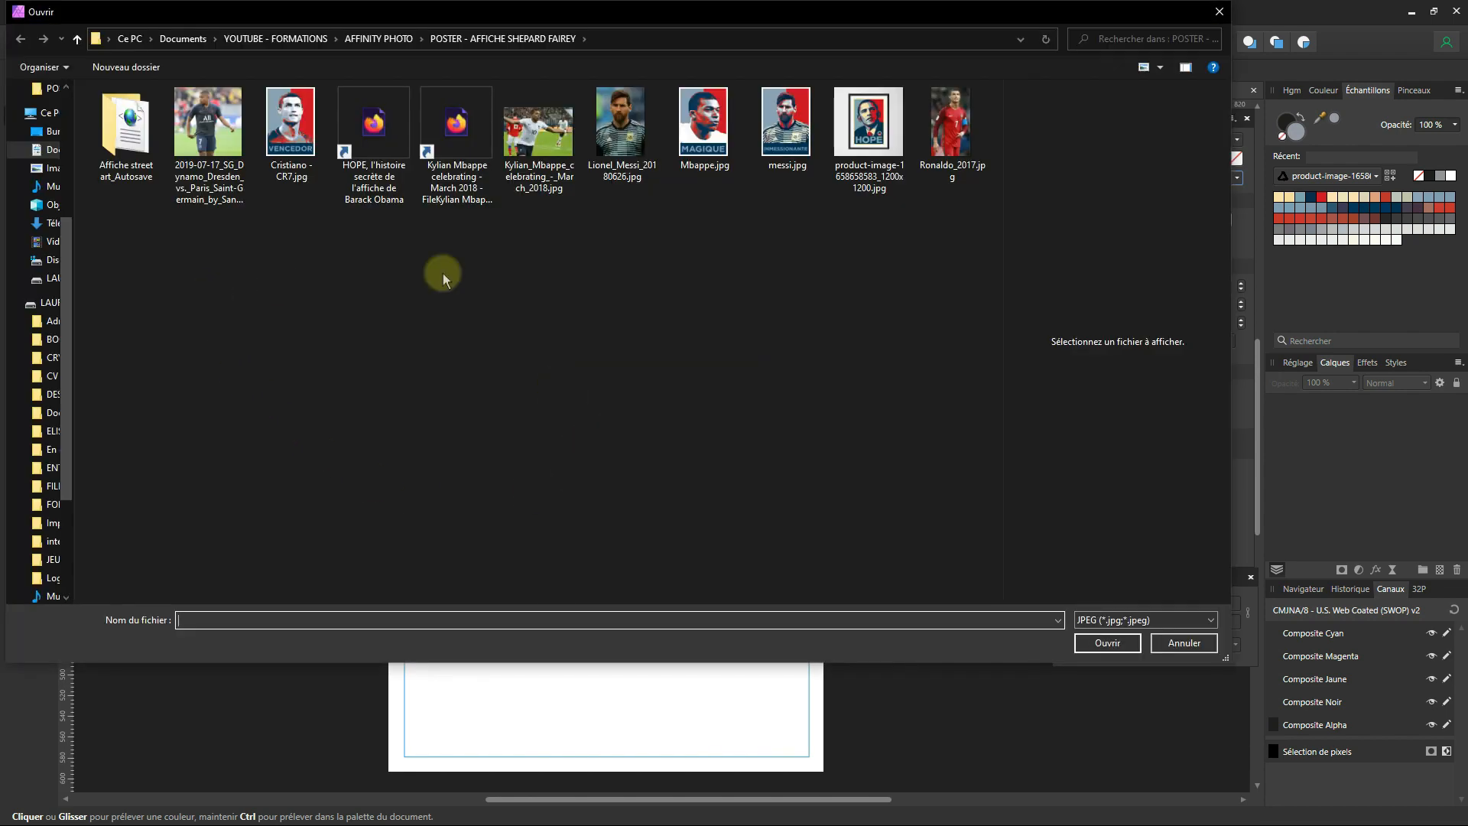
click(868, 124)
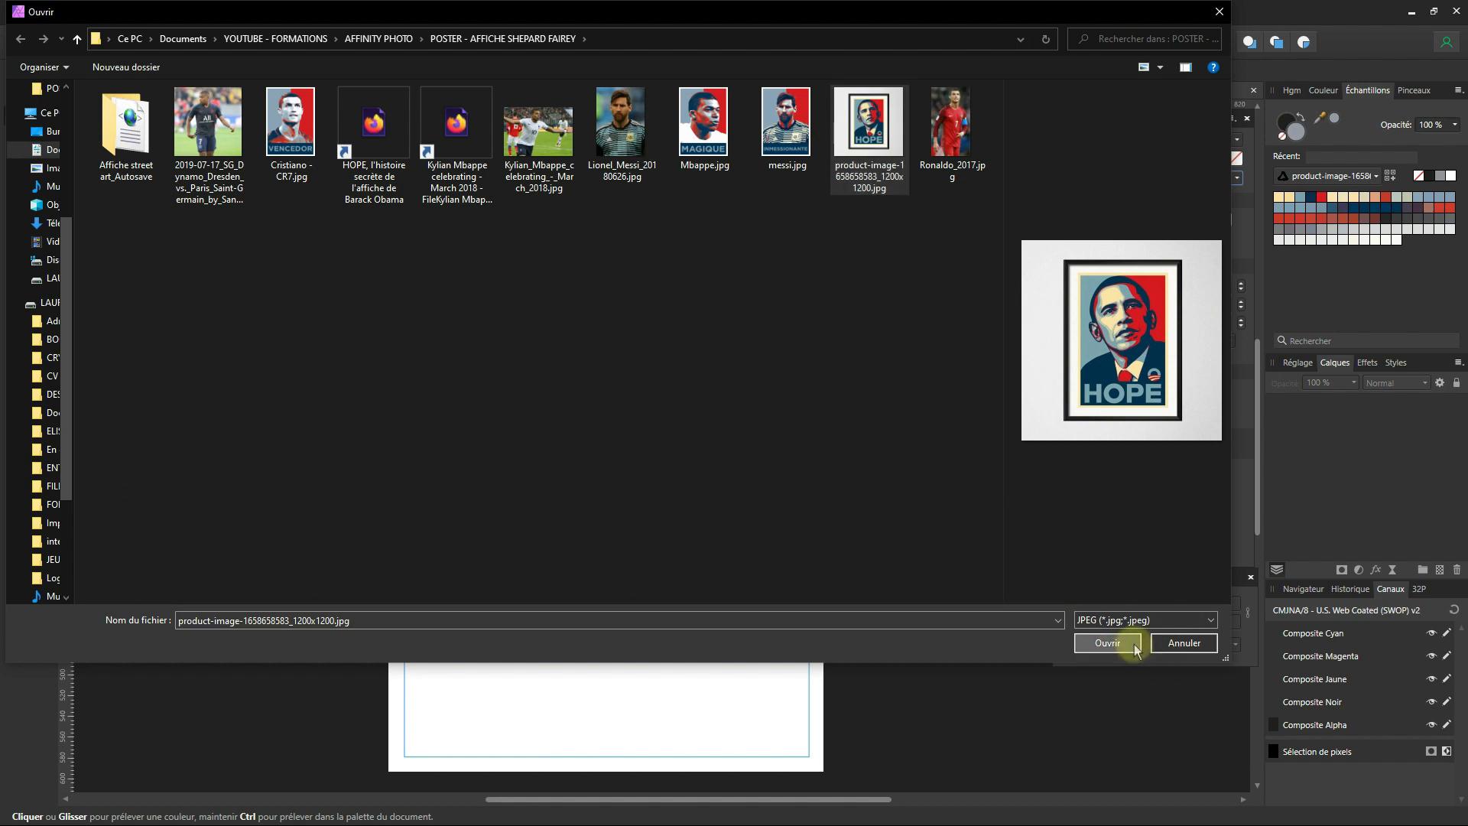
click(1135, 646)
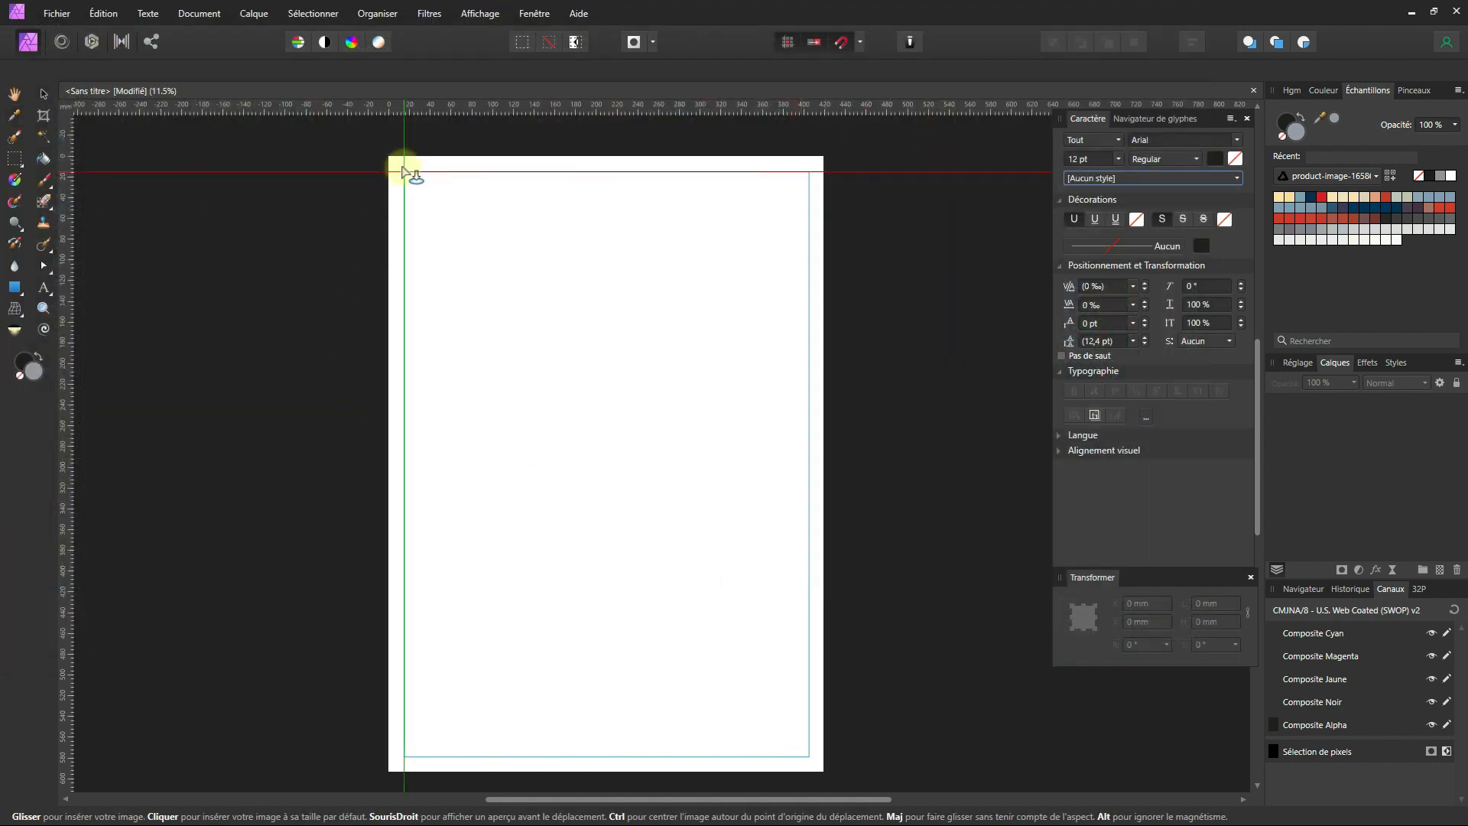
drag(404, 169, 908, 726)
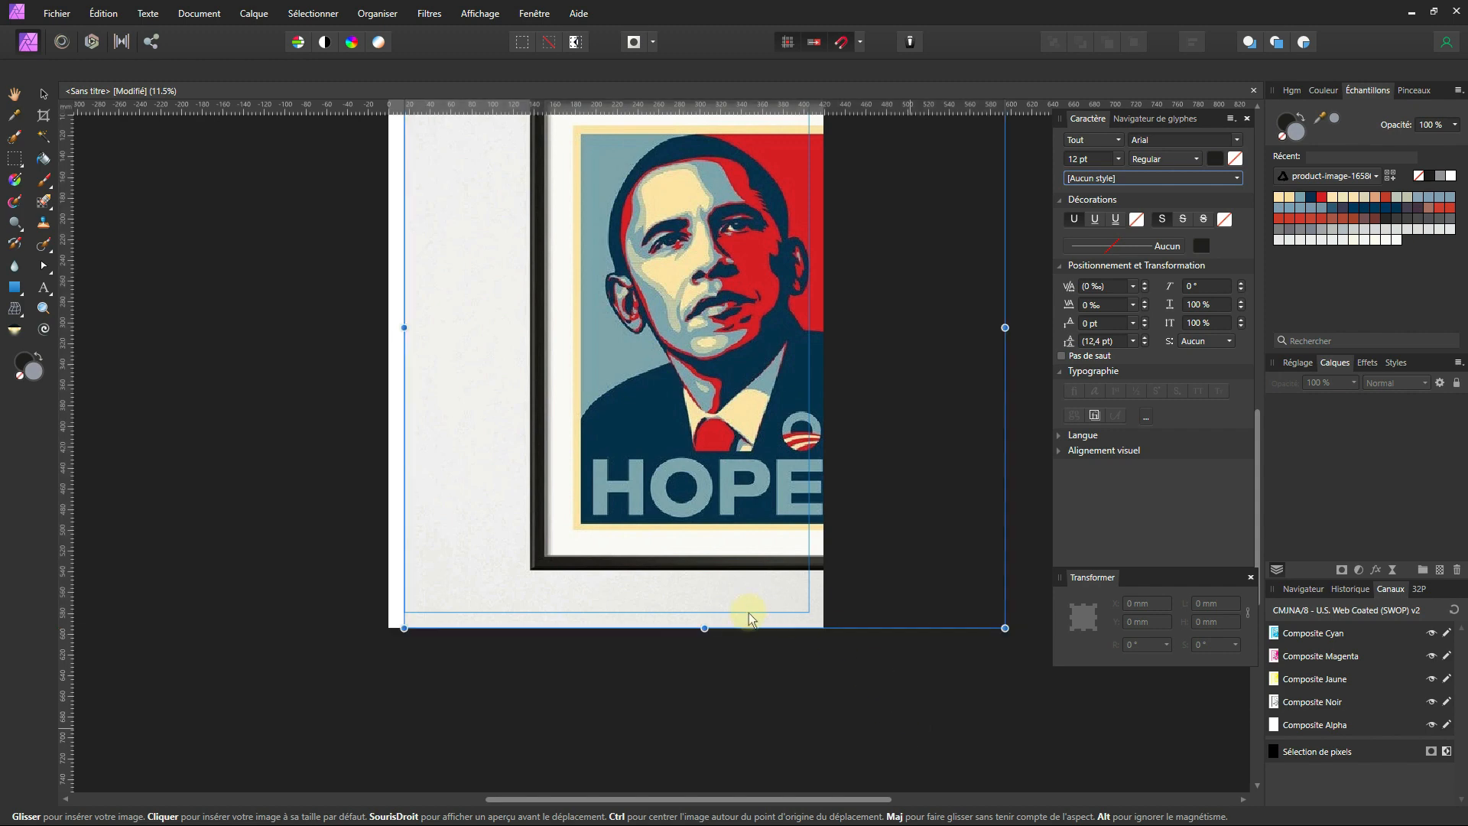
click(749, 618)
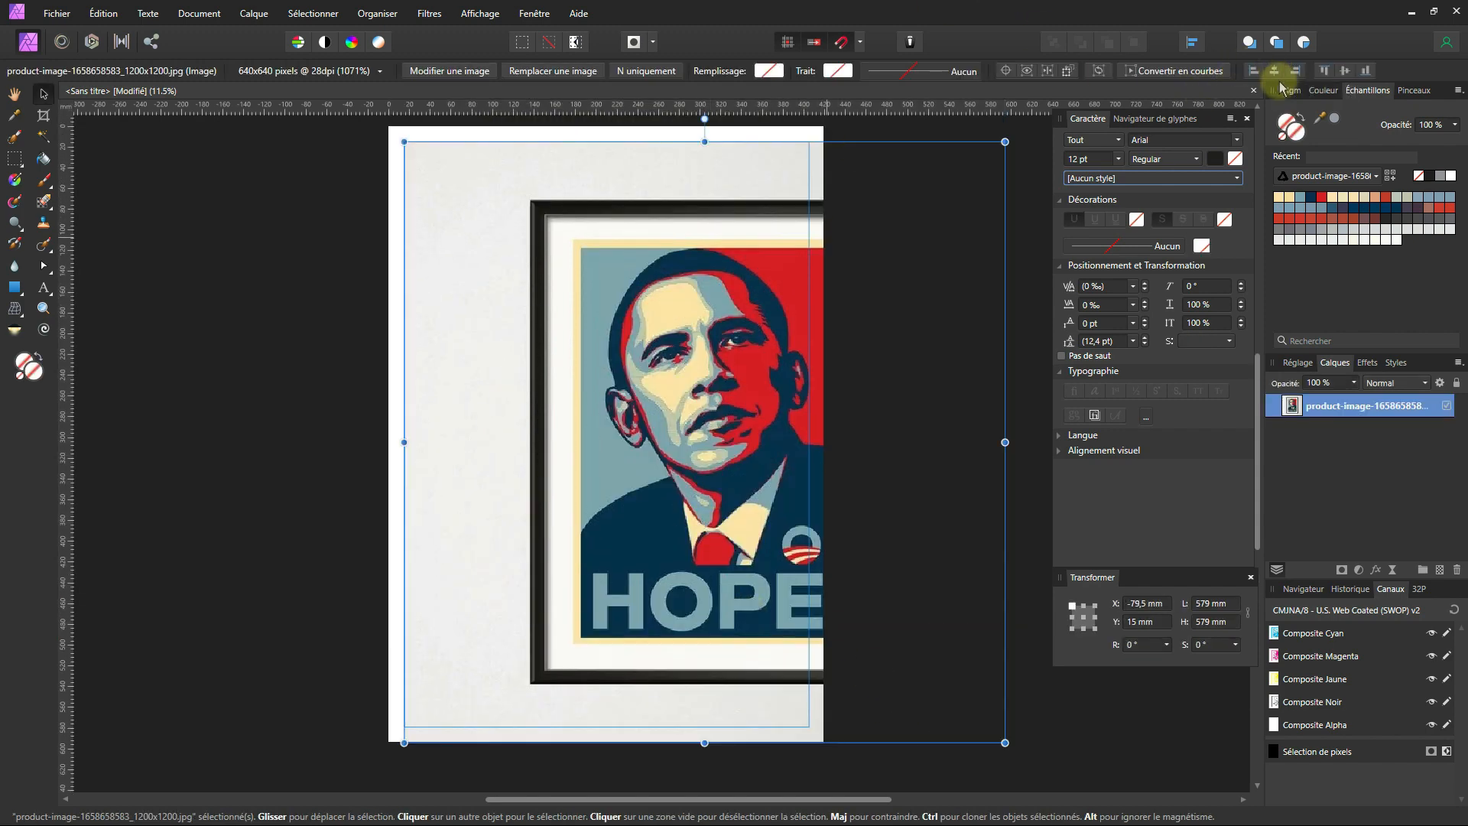
- Centre the placed HOPE image horizontally and vertically on the page
click(1274, 71)
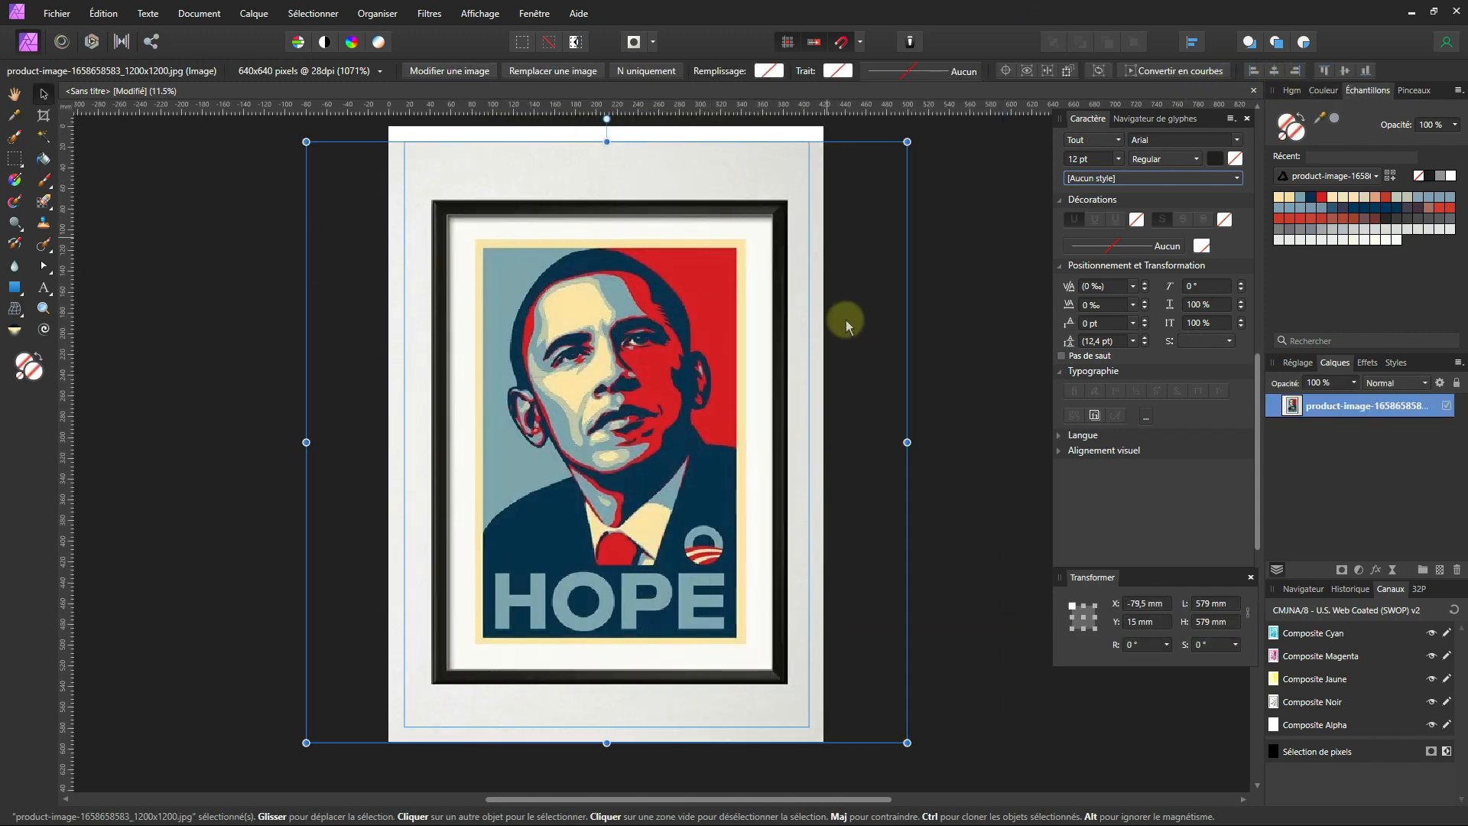
click(1345, 71)
scroll(797, 425, up, 1)
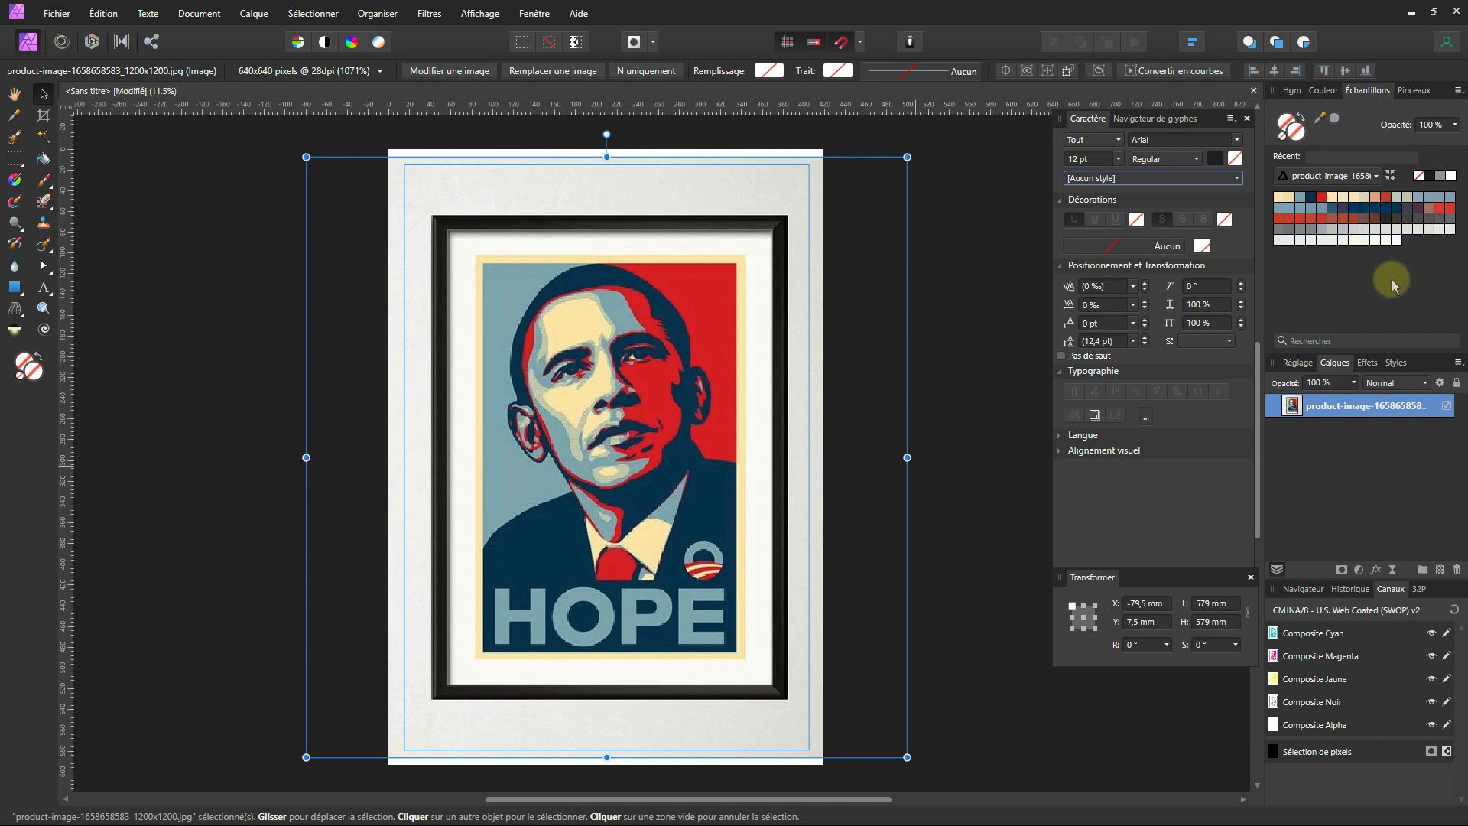
- Add a document palette and store the red sampled from the poster's background in it
click(1458, 90)
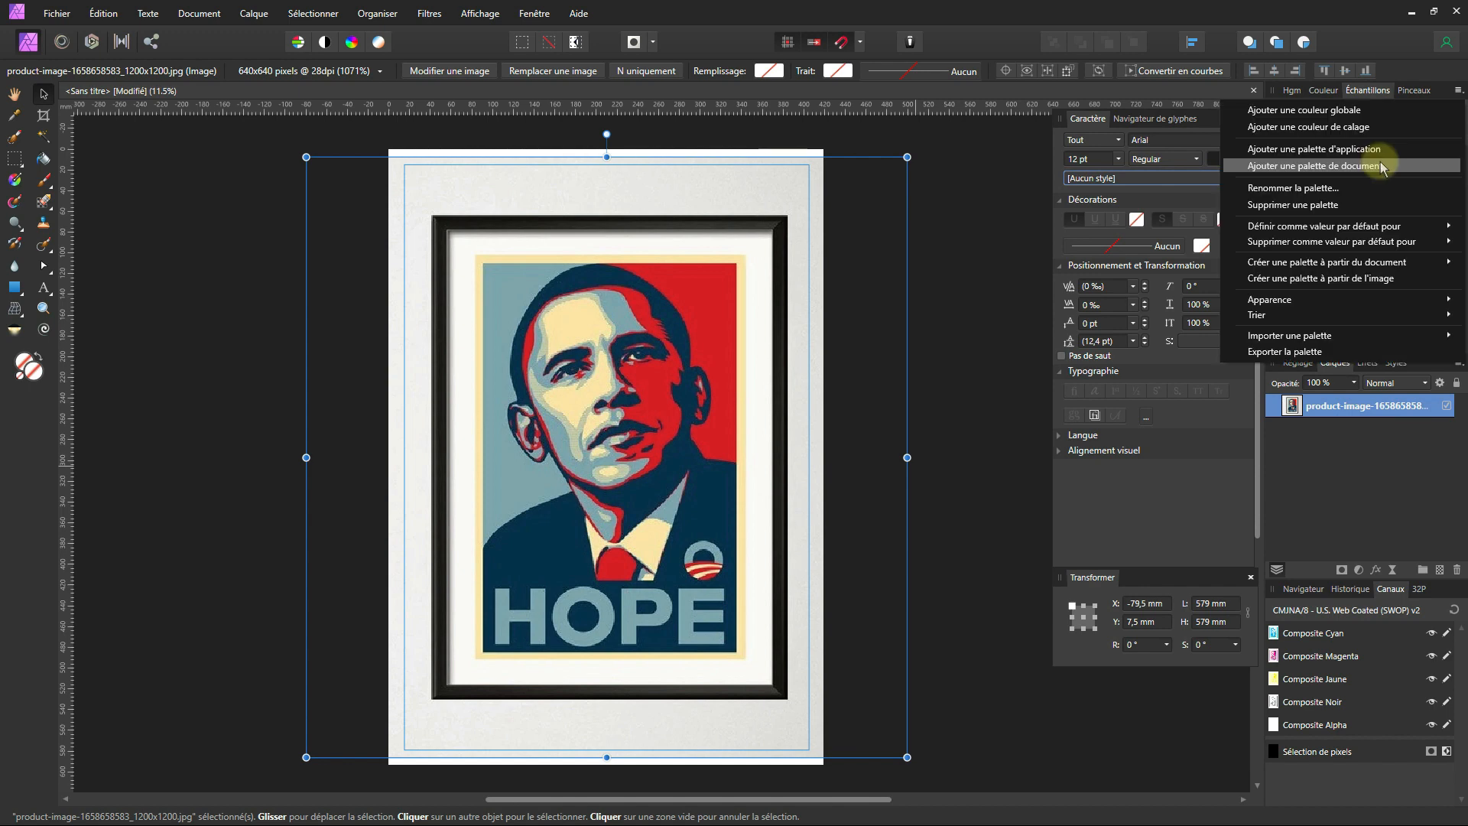
click(1383, 167)
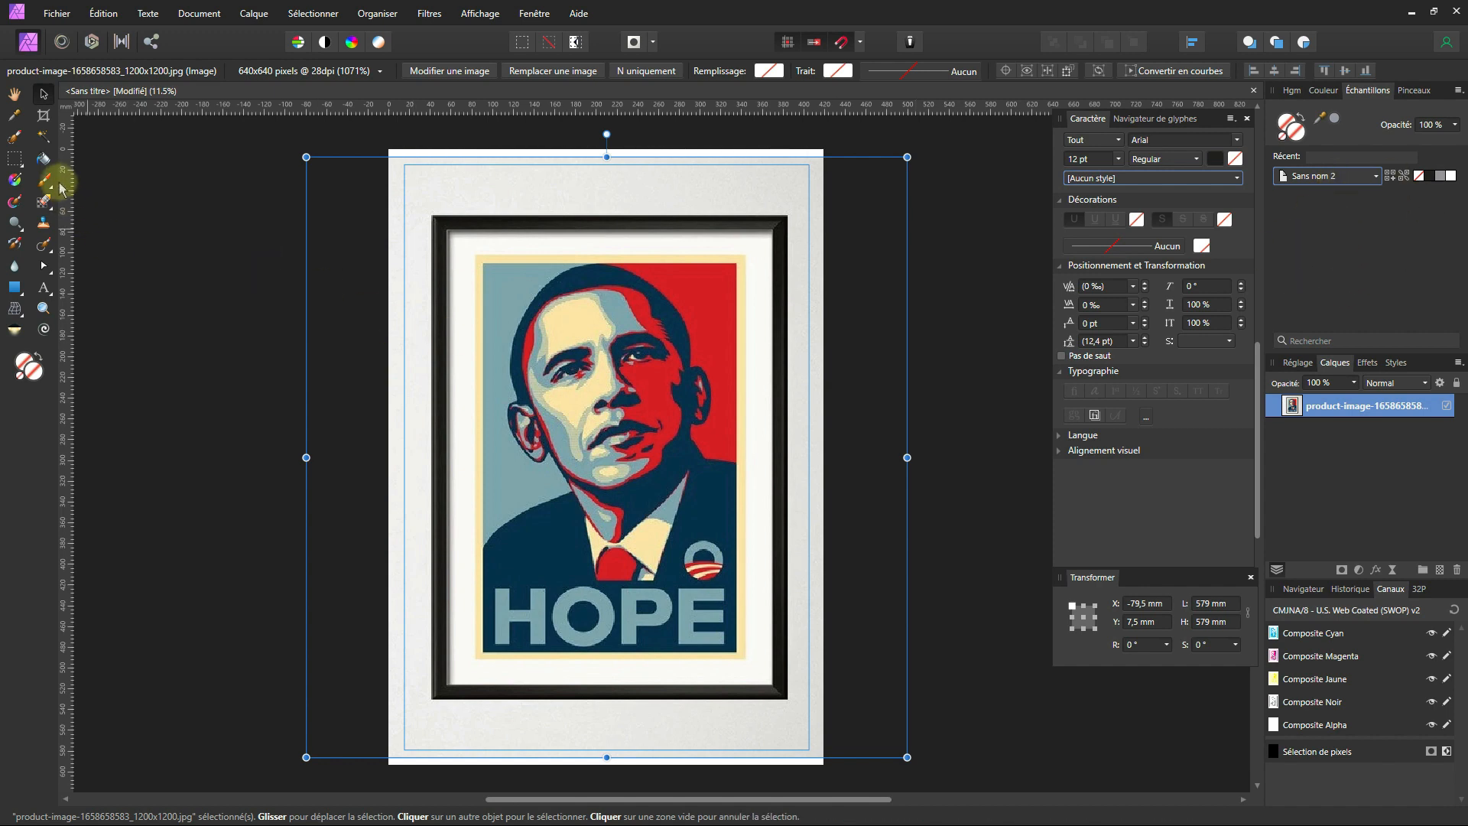
click(440, 136)
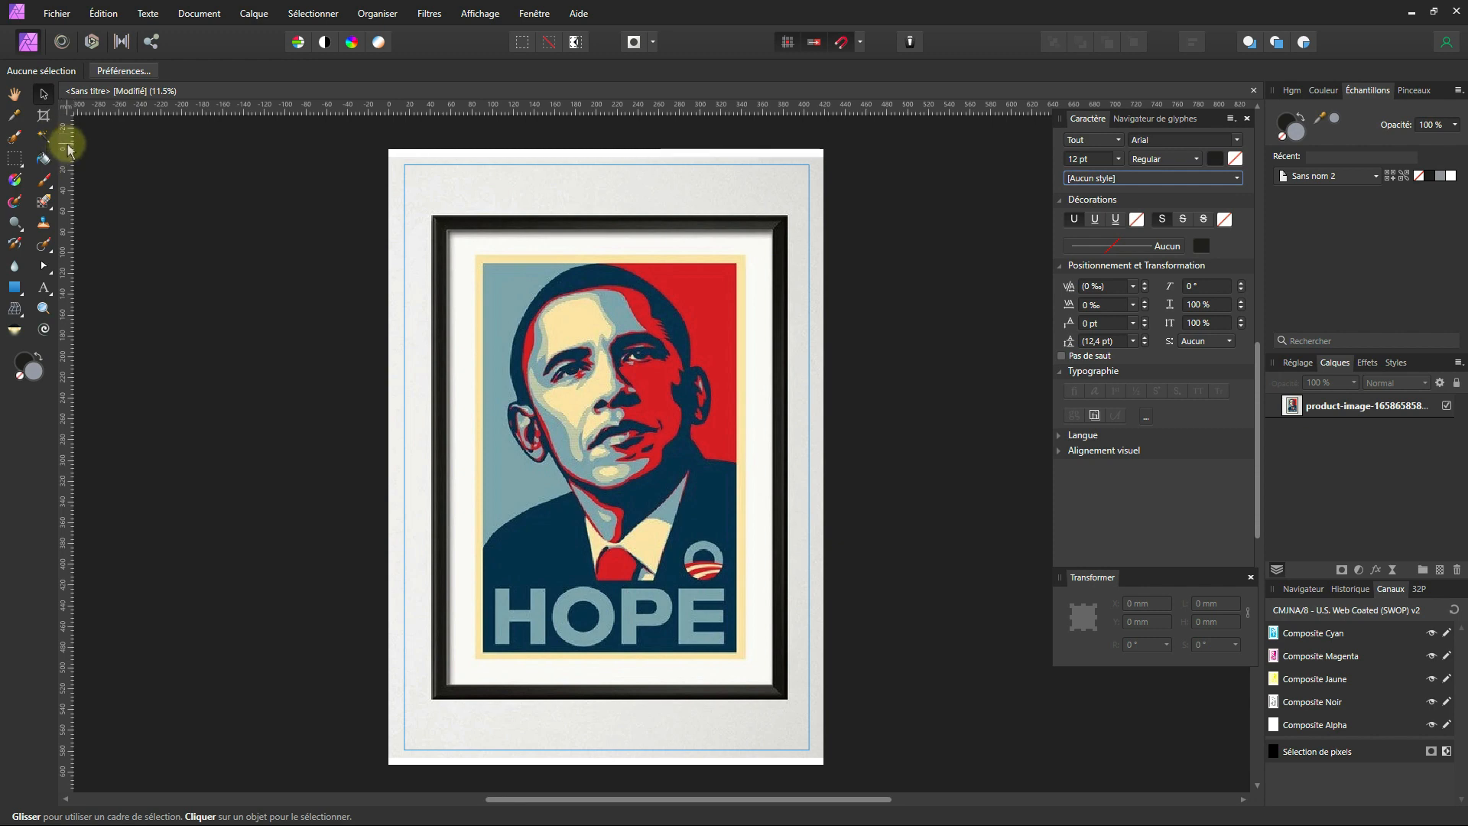
key(i)
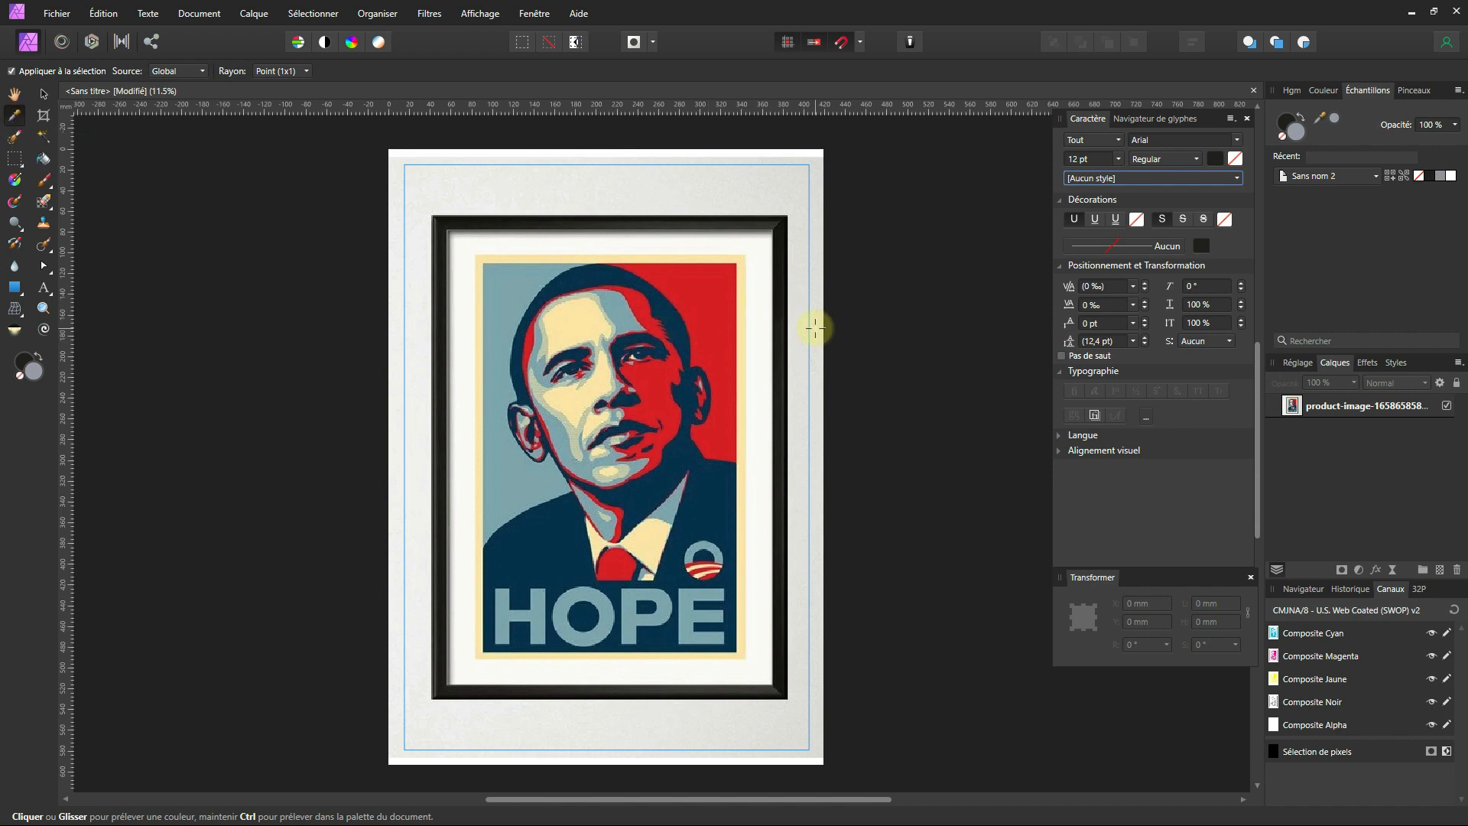
click(708, 288)
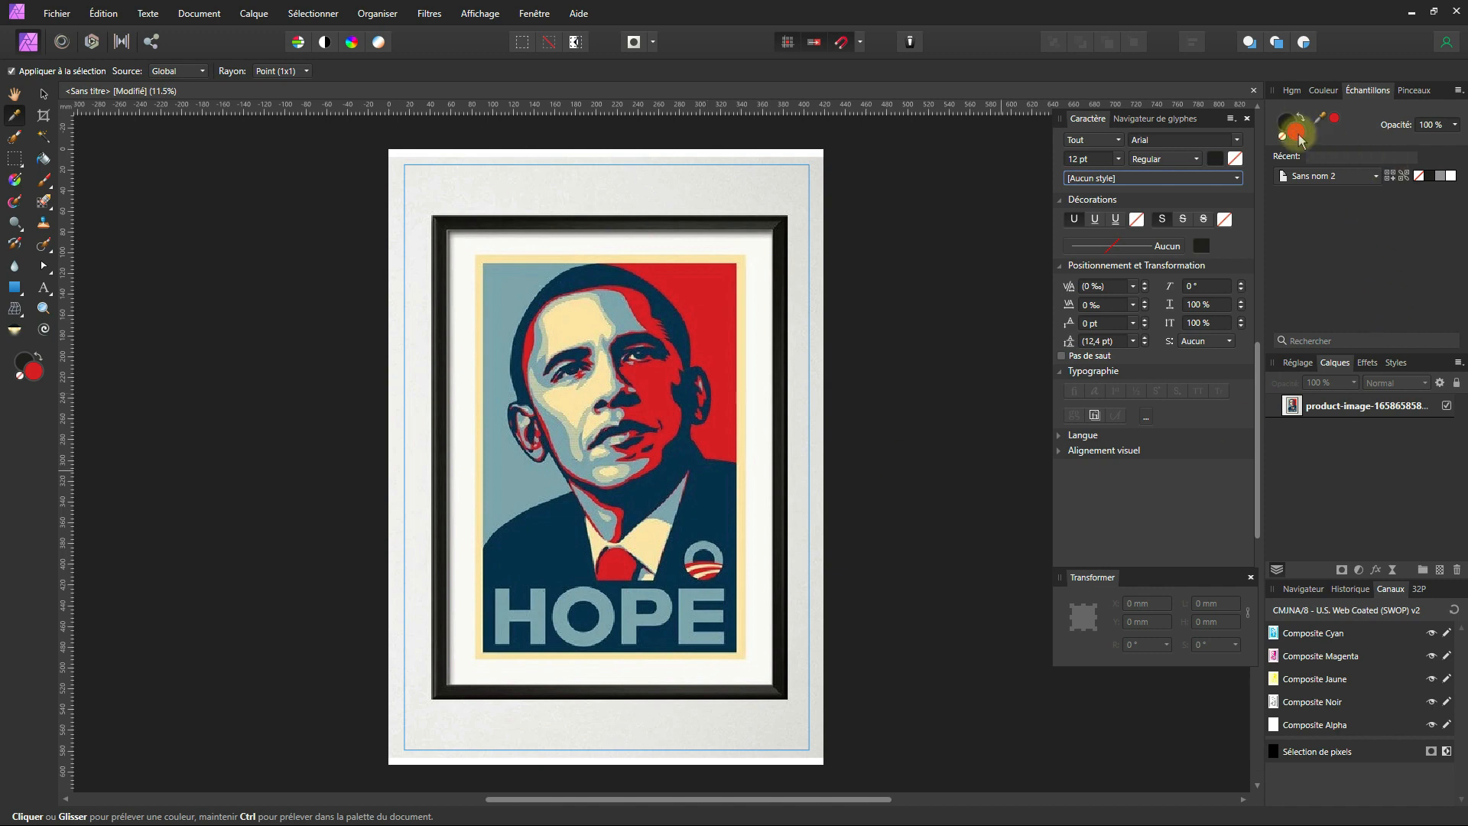
click(1391, 177)
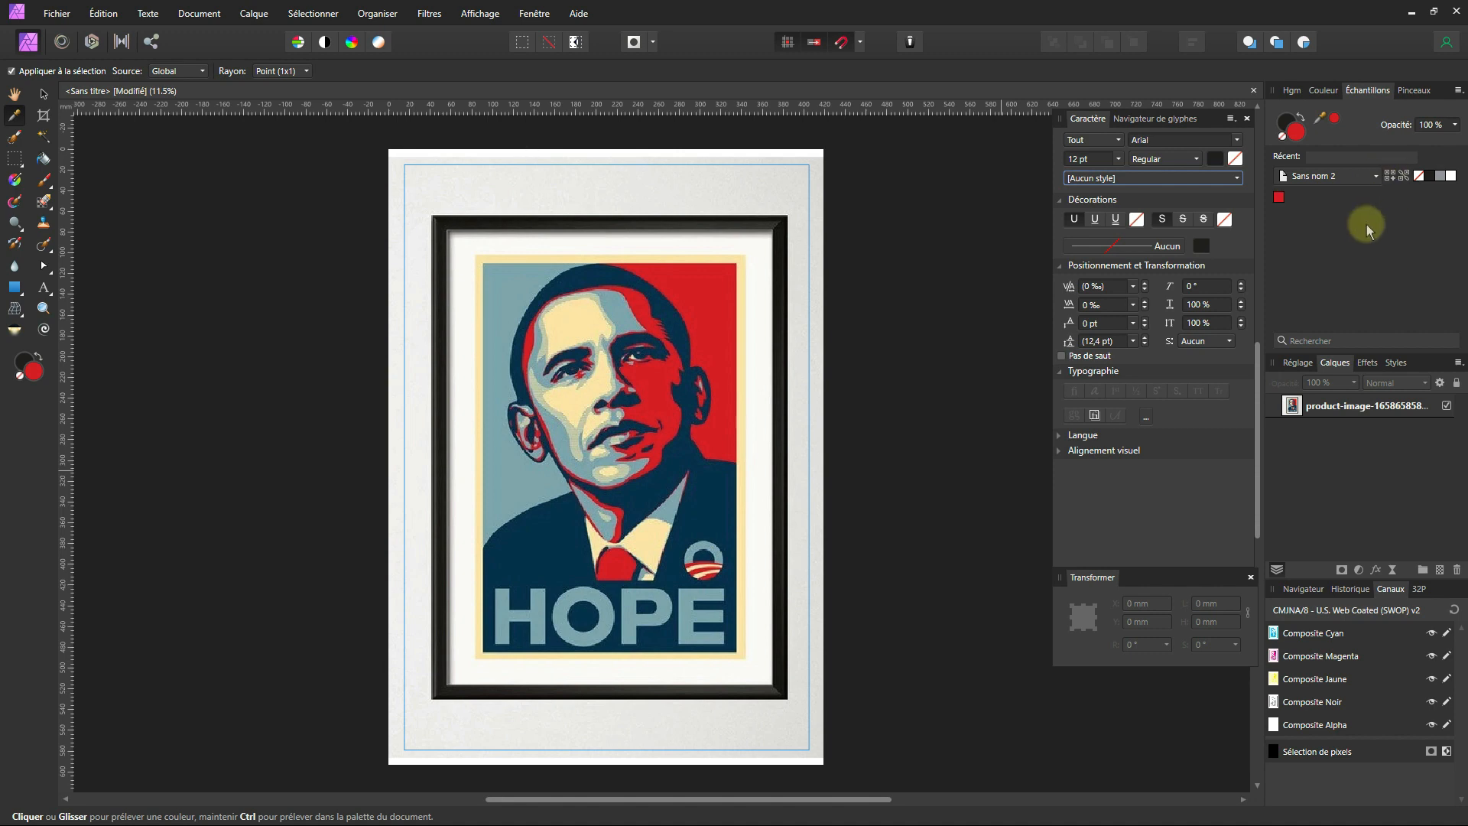
- Sample the grey-blue from the portrait's forehead and add it to the document palette
key(v)
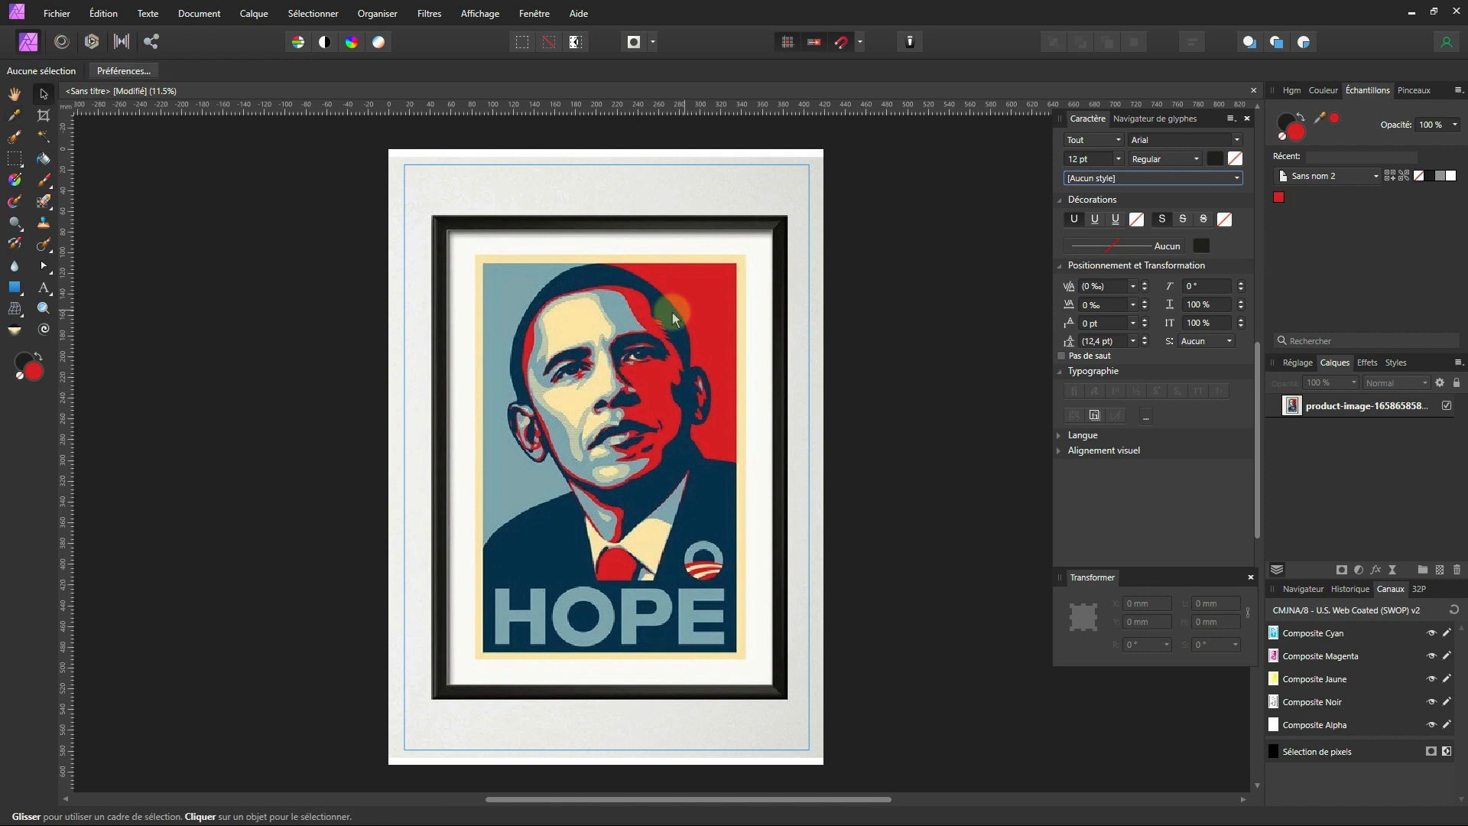
key(i)
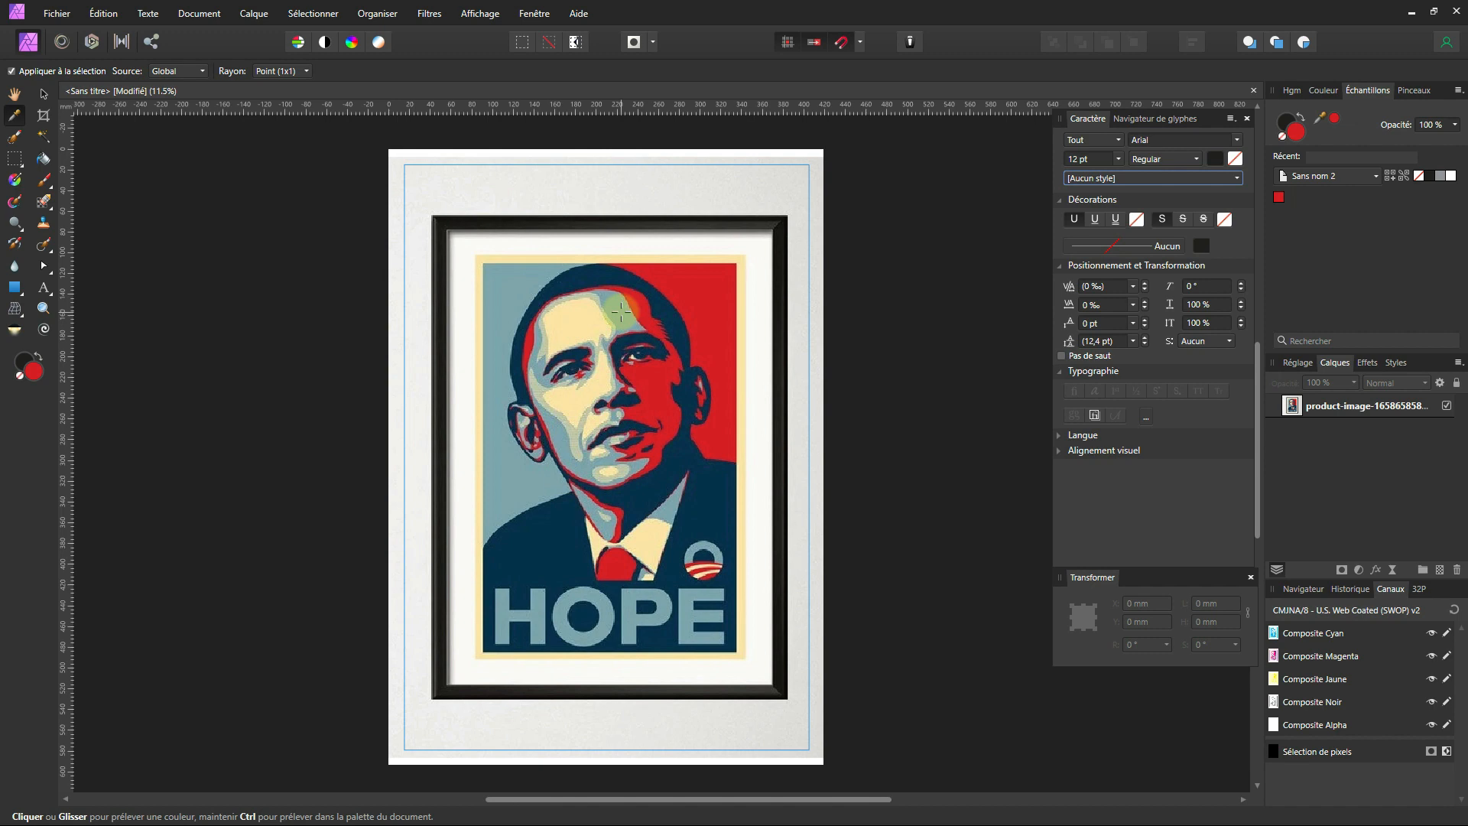
click(620, 309)
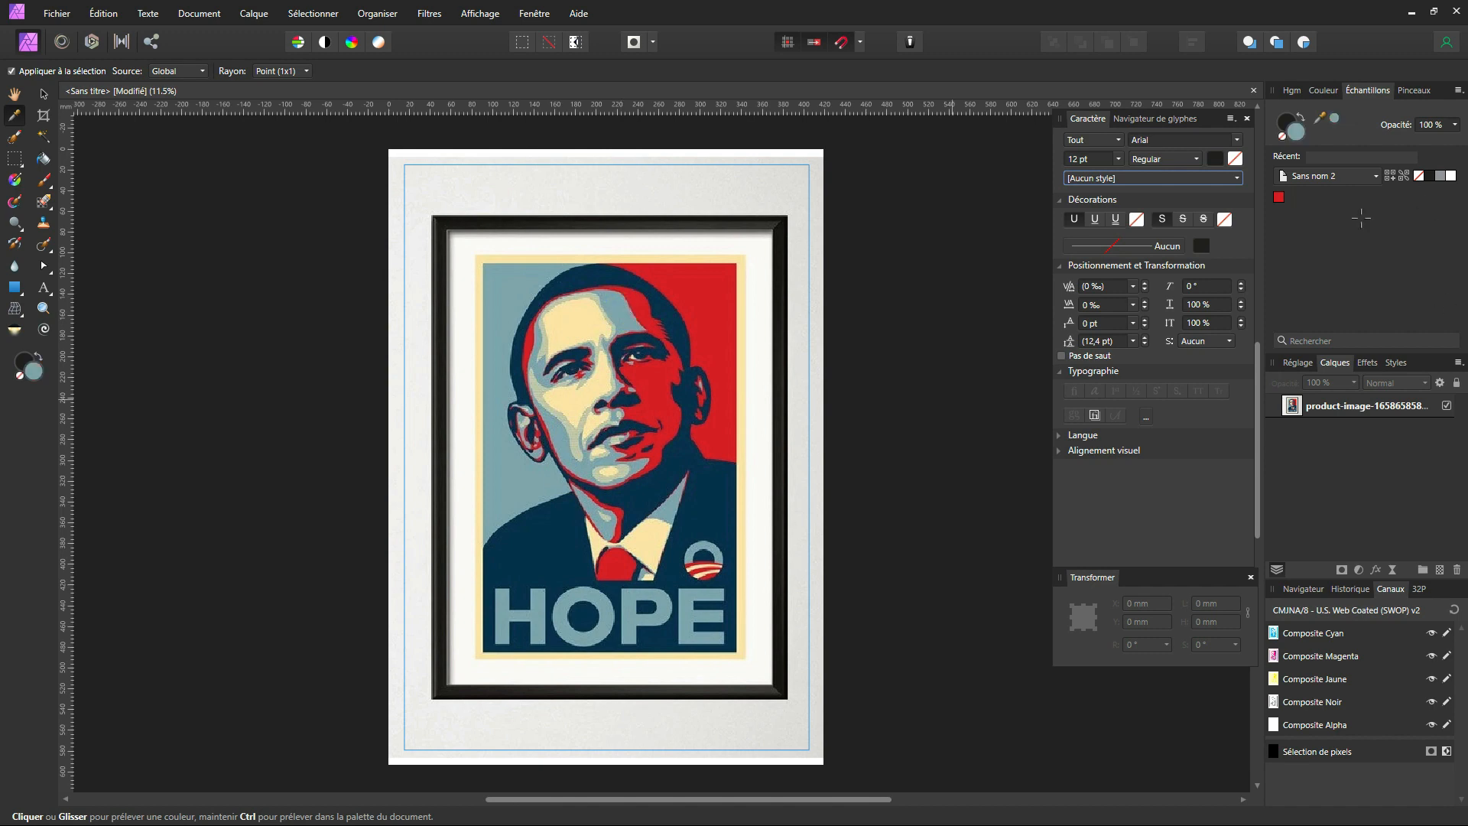
- With the image deselected, sample the cream of the forehead and the navy of the hair into the document palette
key(v)
click(583, 322)
key(i)
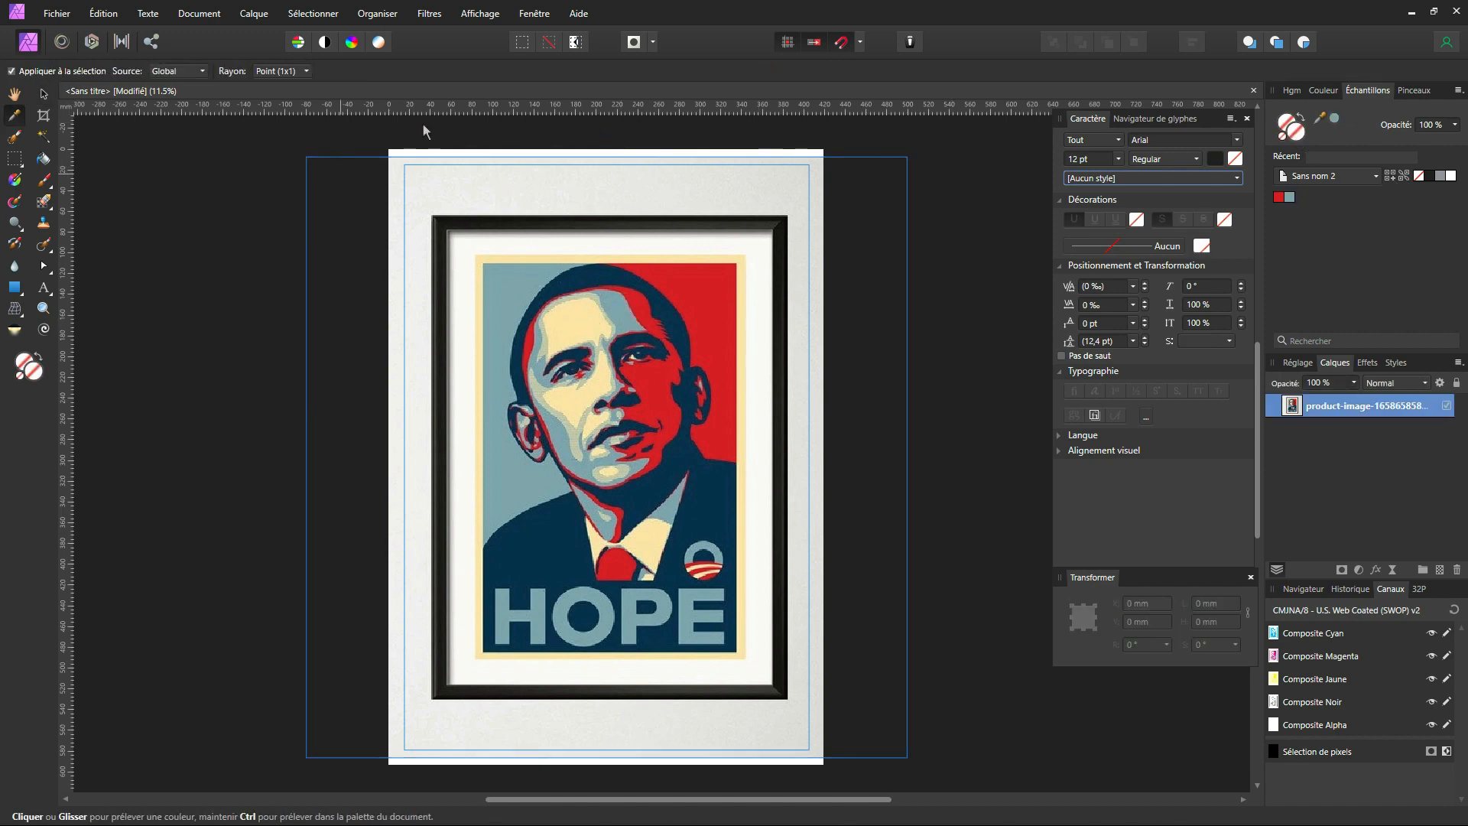
key(v)
click(255, 227)
key(i)
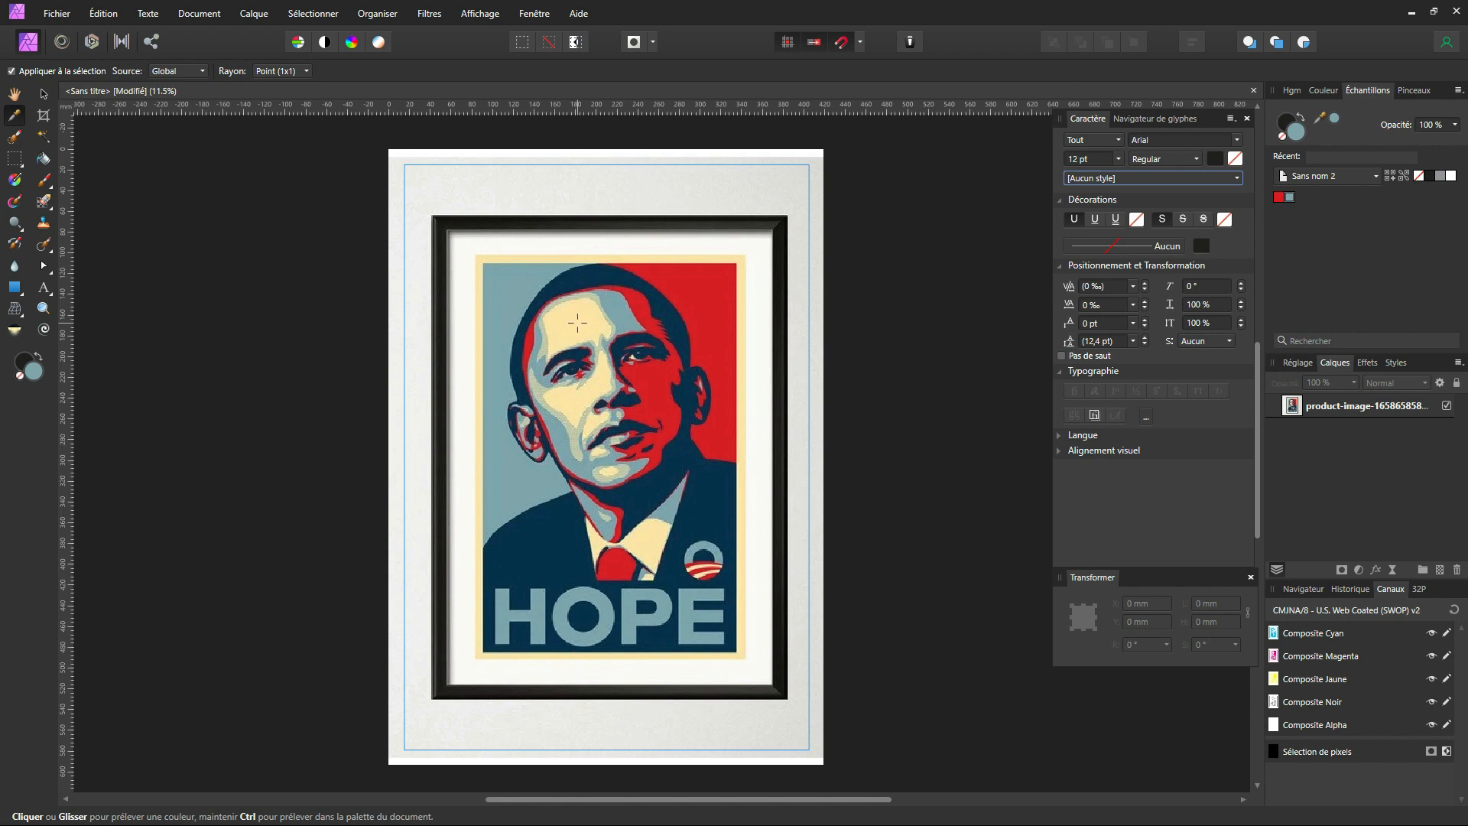
click(577, 325)
scroll(562, 228, up, 3)
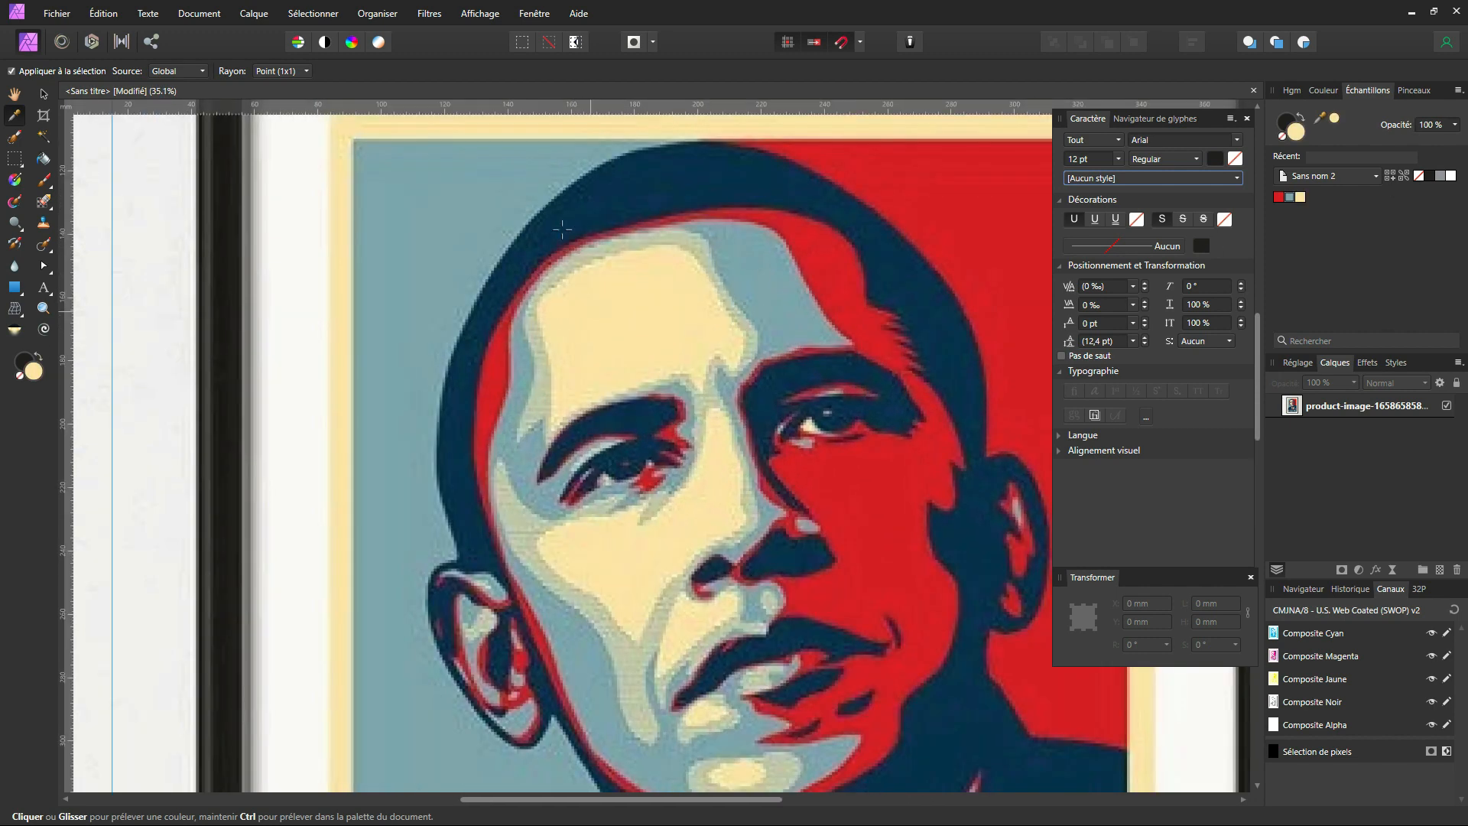
click(646, 195)
- Sample the yellowish cream of the poster's border below the HOPE lettering and add it to the document palette
scroll(756, 705, down, 10)
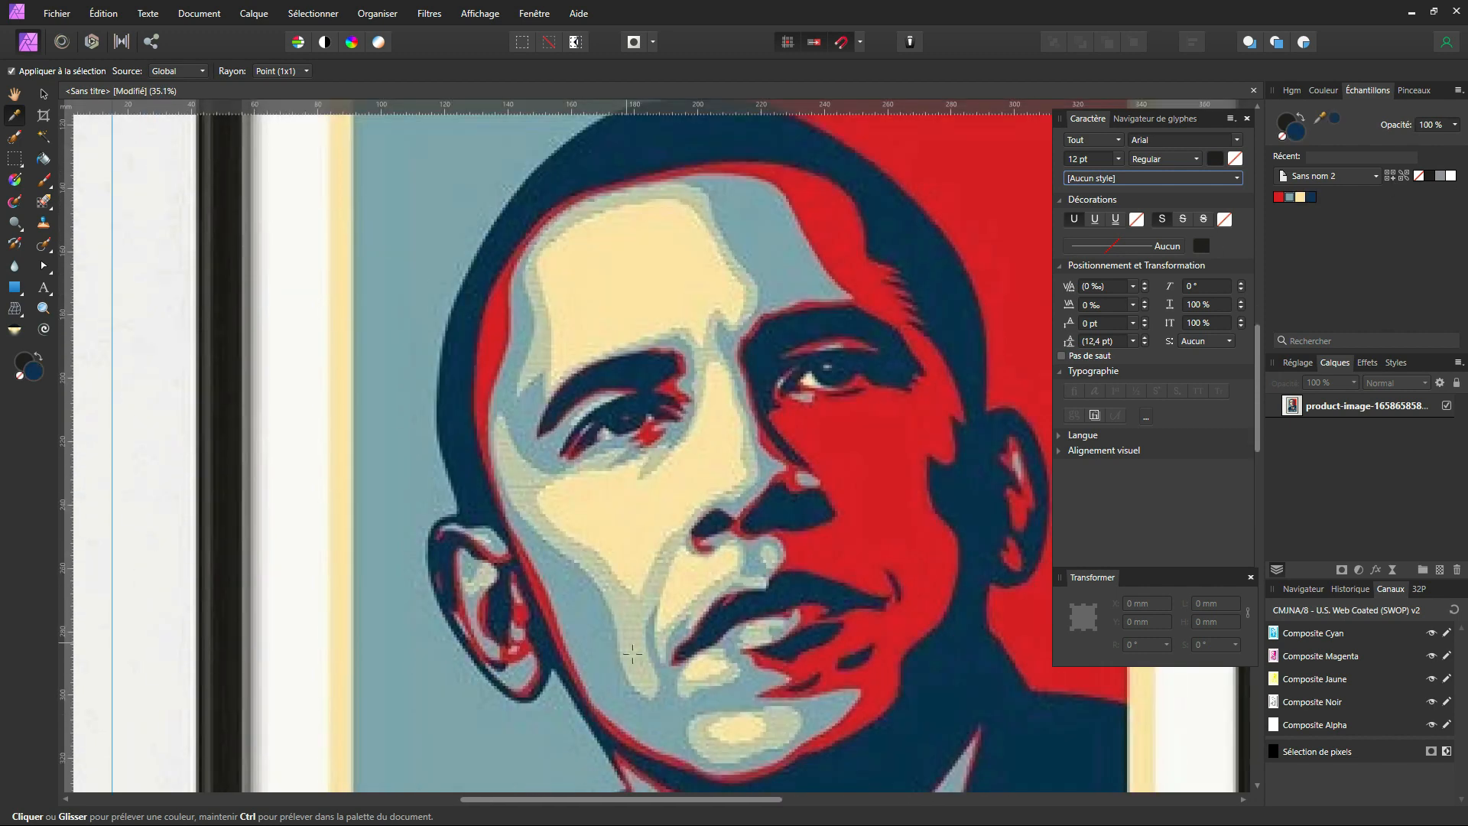
scroll(756, 704, up, 4)
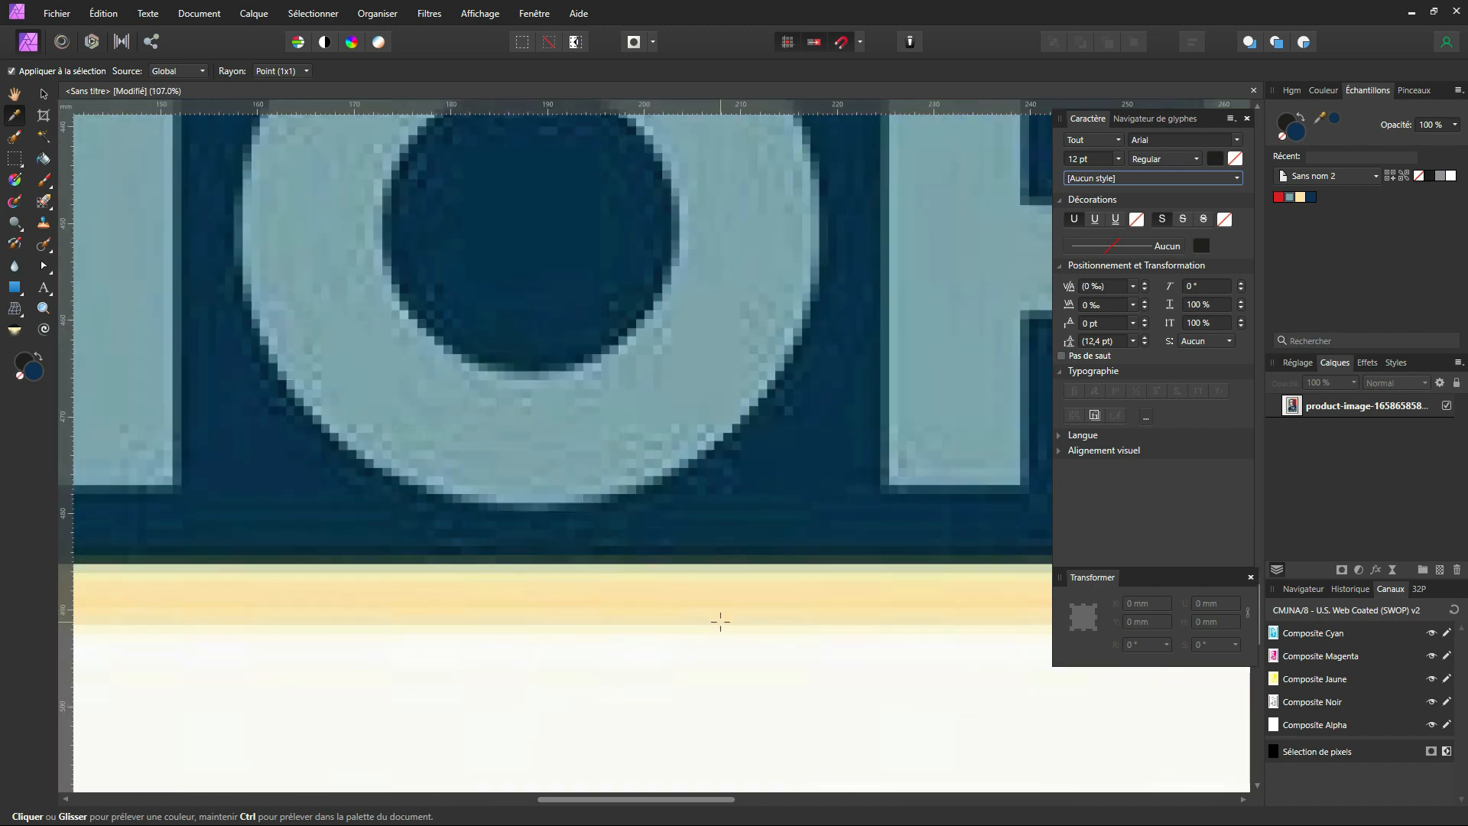
click(336, 585)
scroll(708, 515, down, 6)
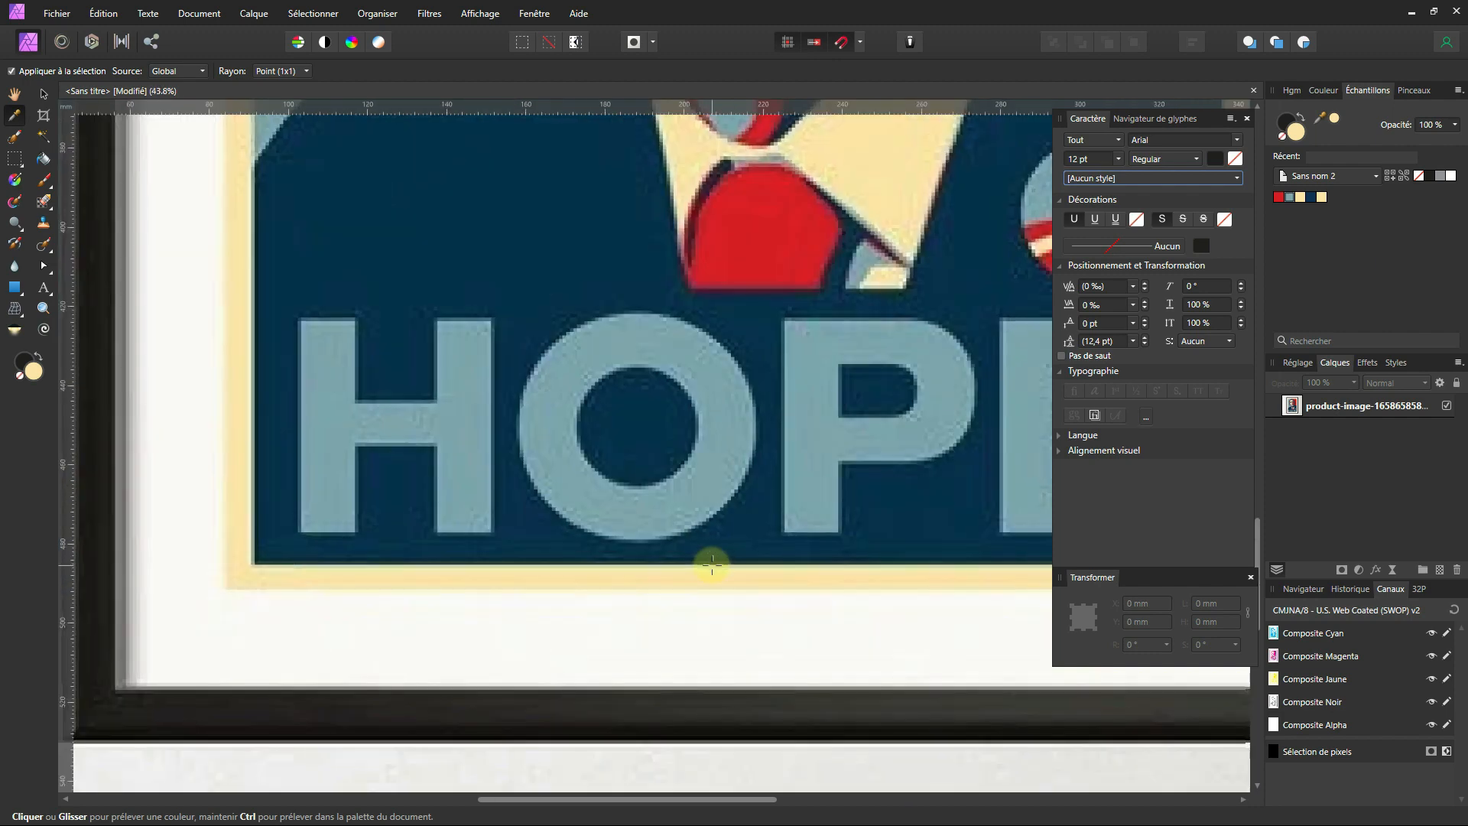
scroll(752, 527, down, 3)
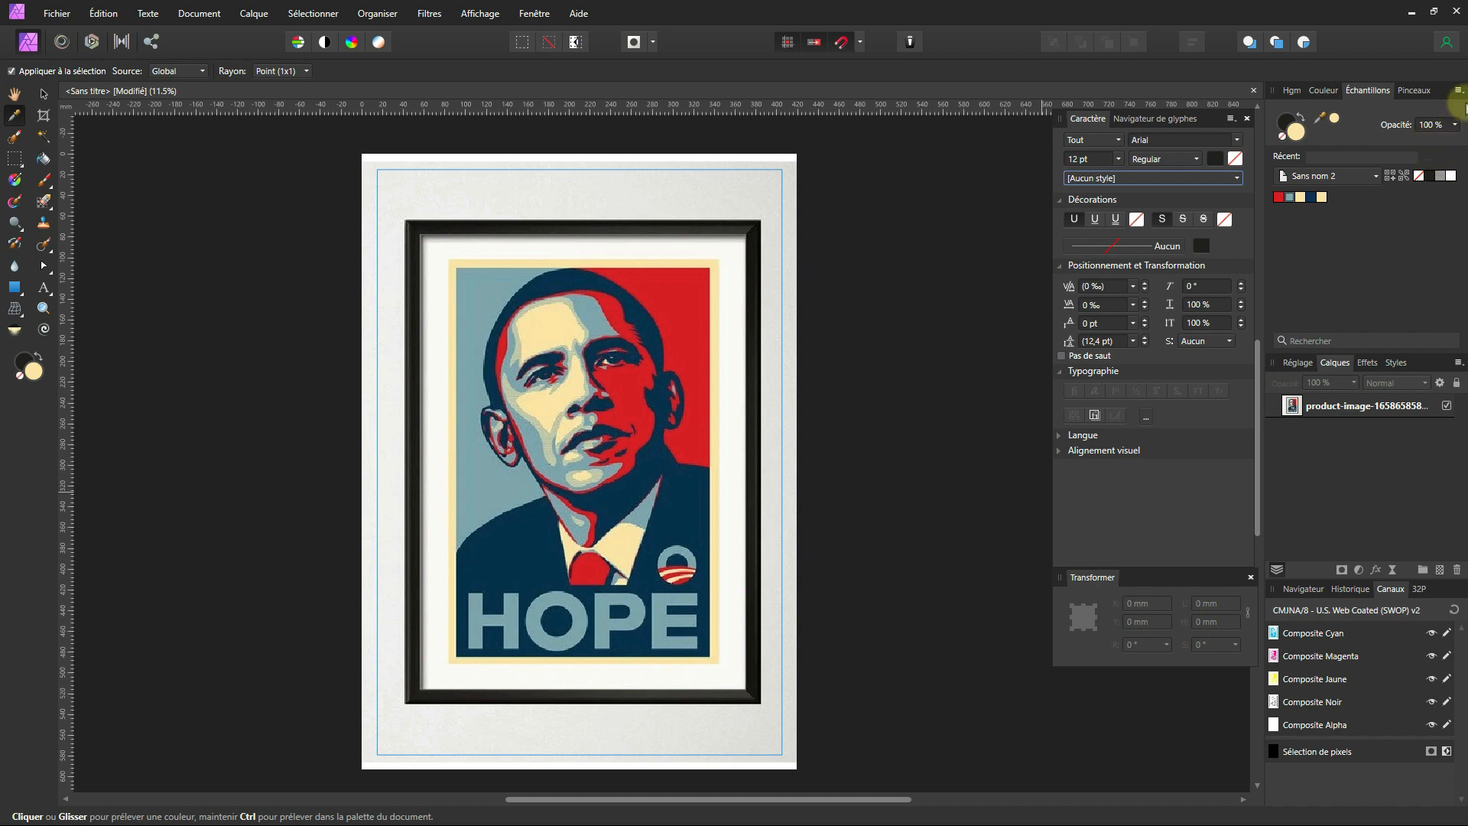
- Export the document palette as an AFPALETTE file named "palette hope2" in the POSTER - AFFICHE SHEPARD FAIREY folder
click(1460, 91)
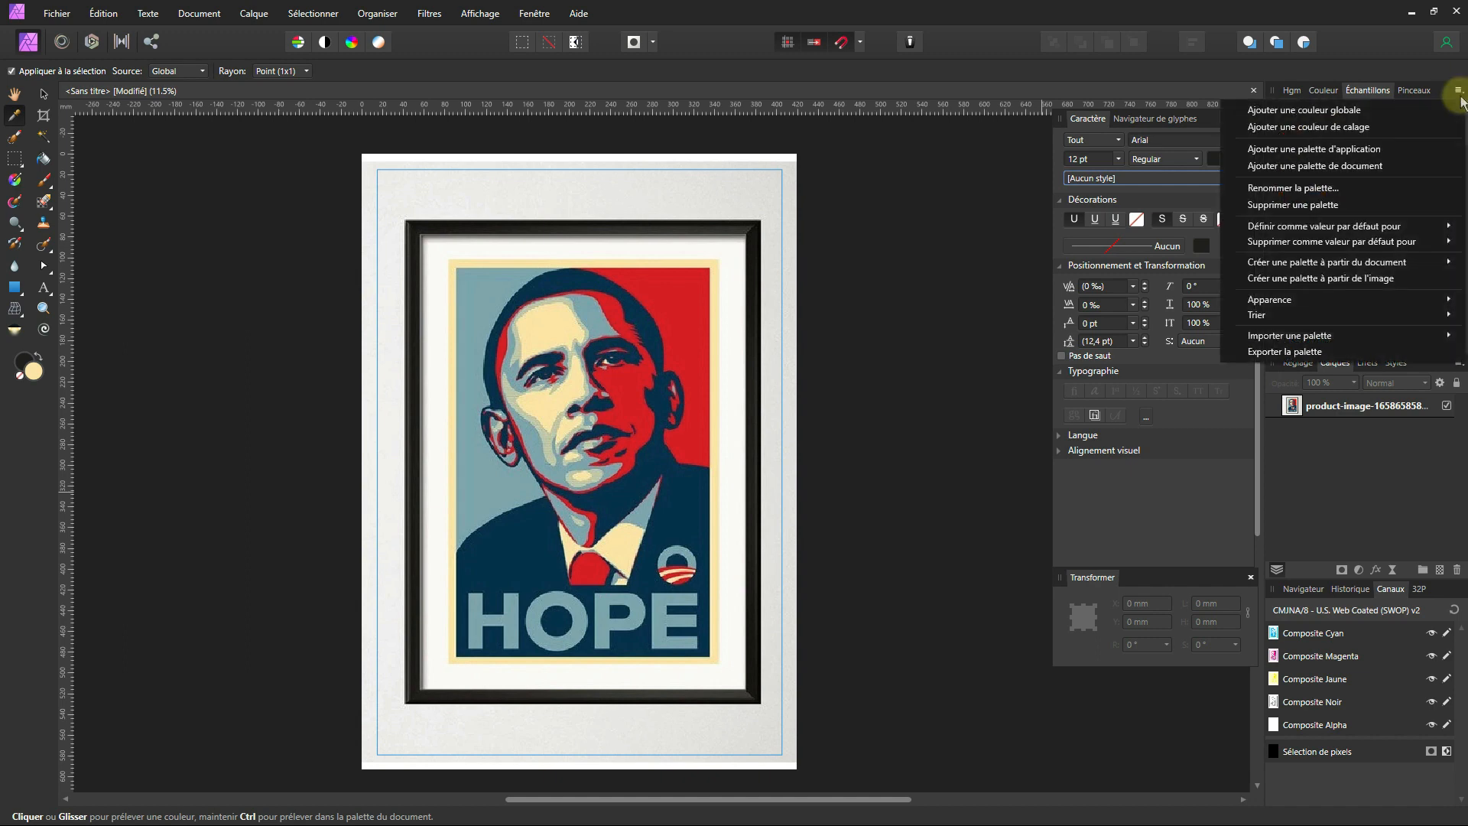
click(1297, 353)
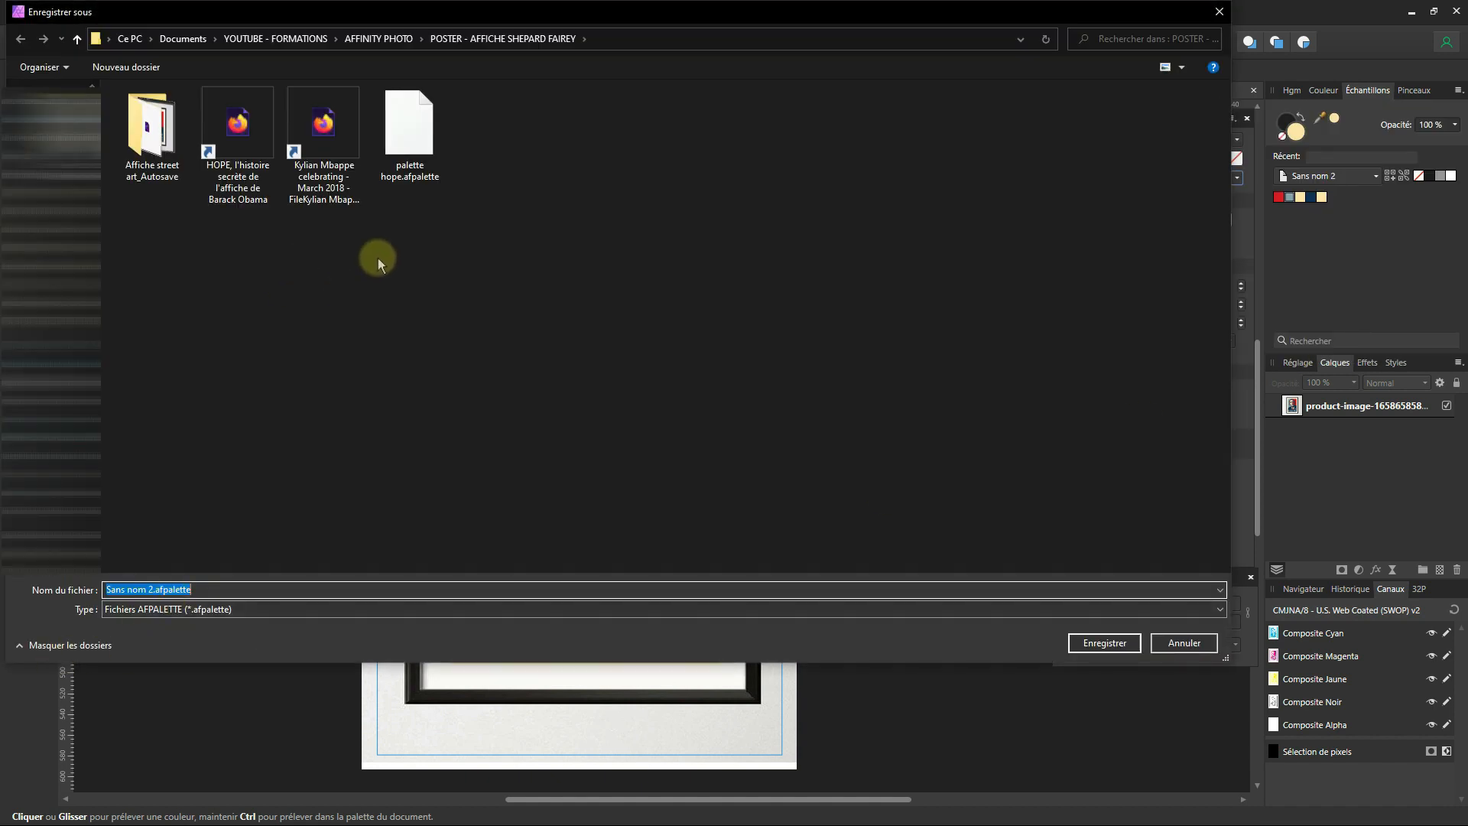
click(405, 130)
triple_click(153, 587)
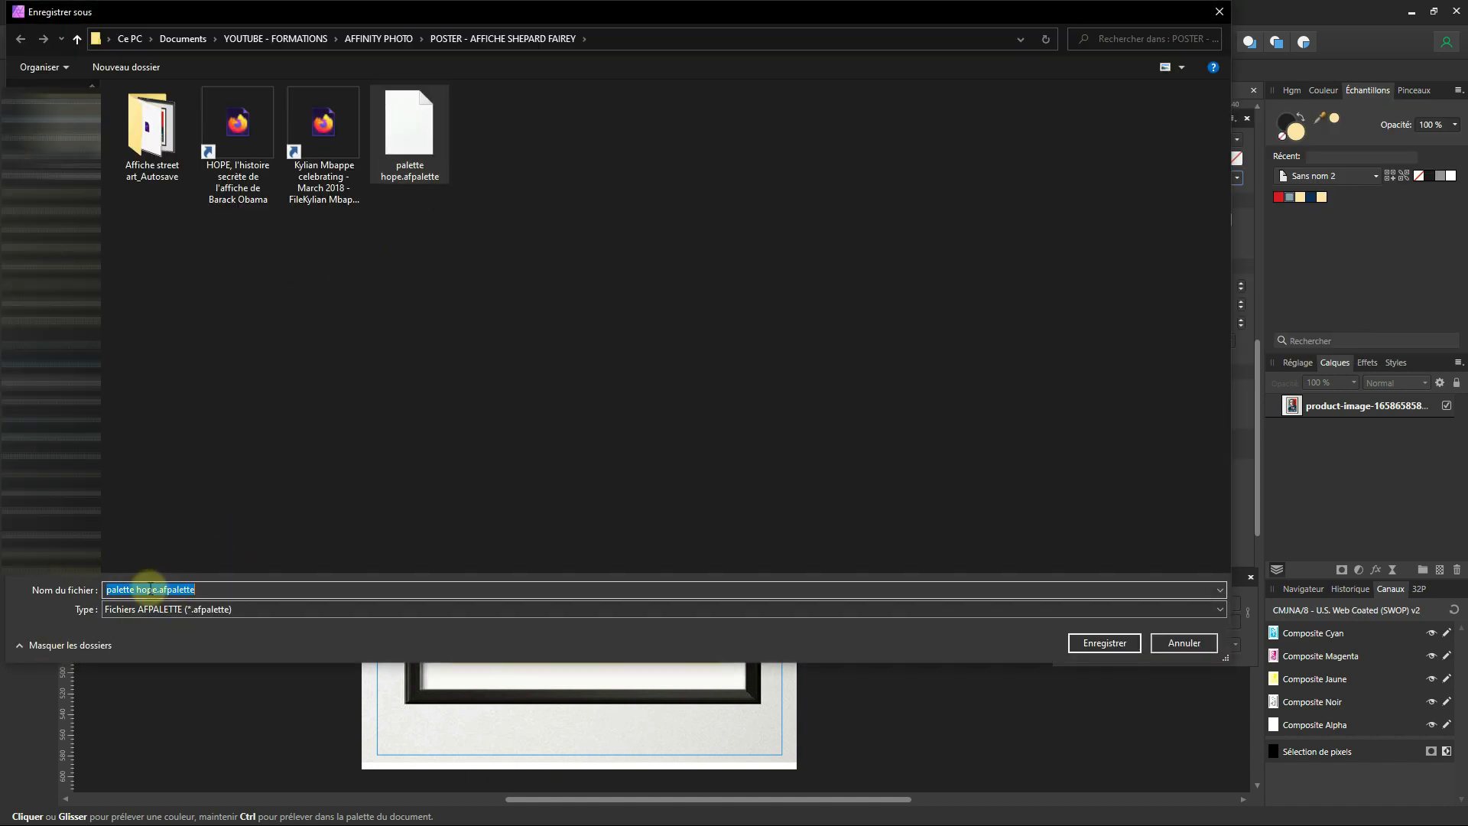
click(166, 585)
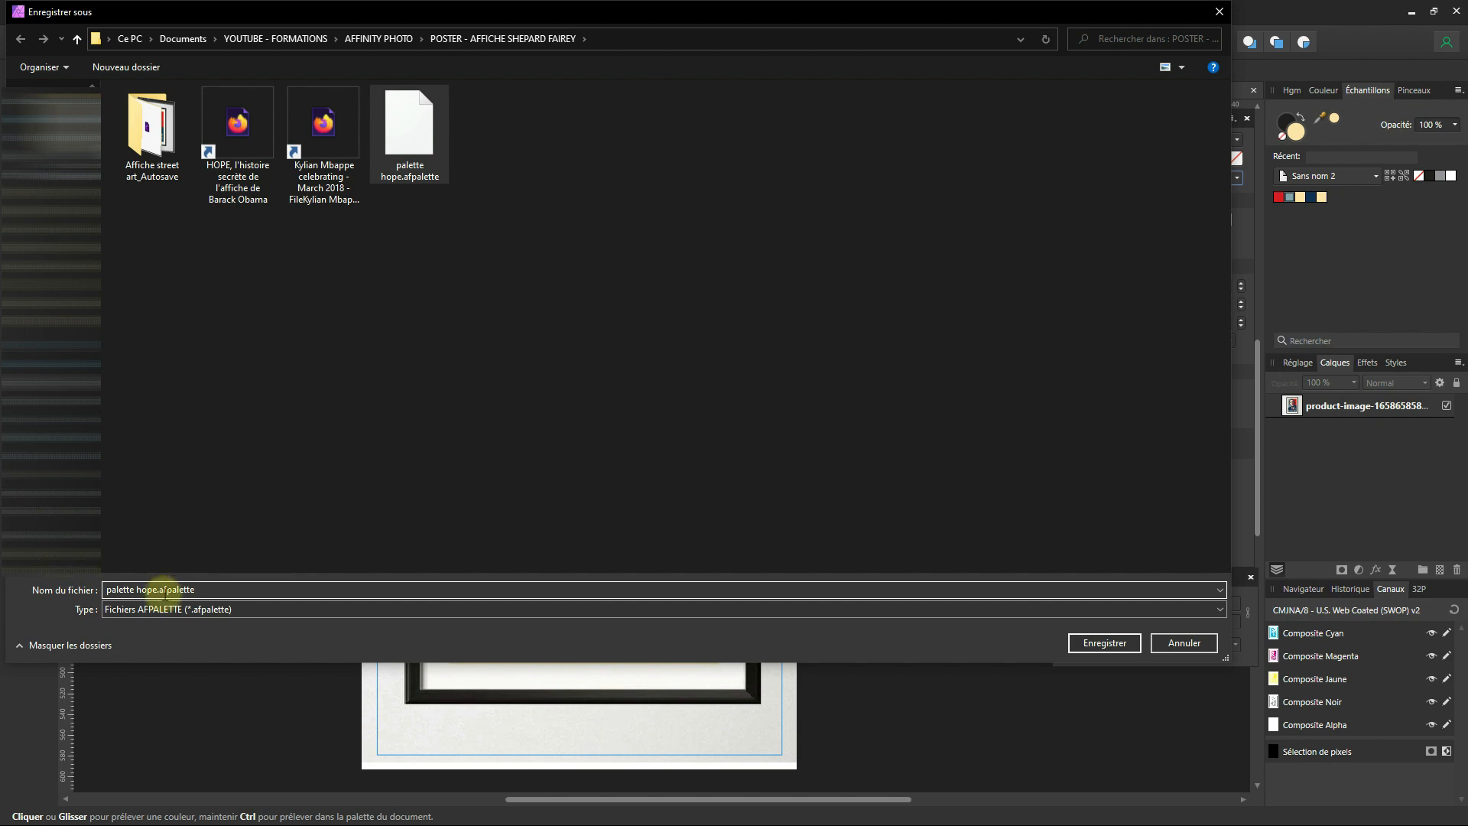
click(157, 589)
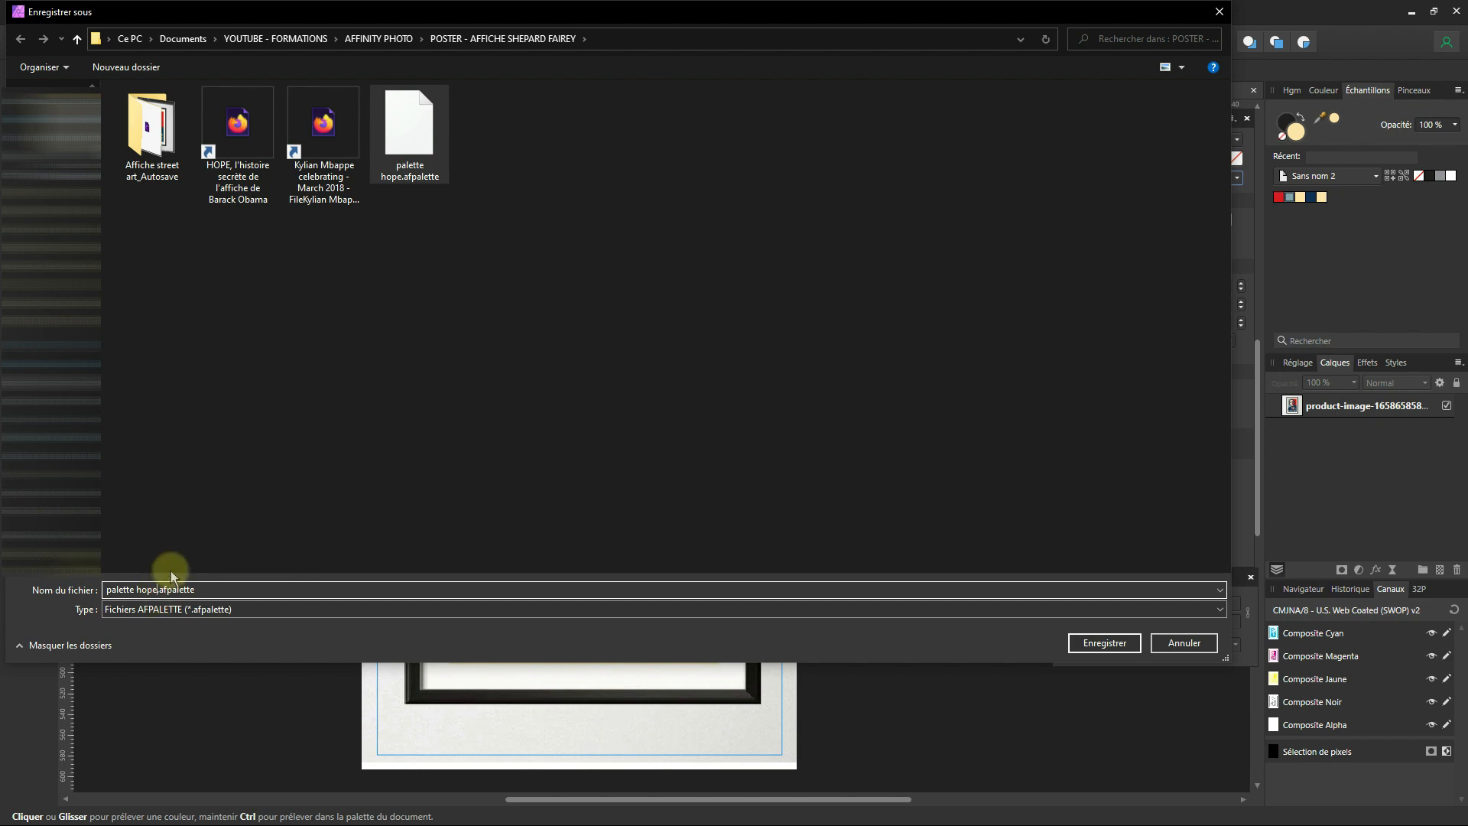
text(2)
key(Return)
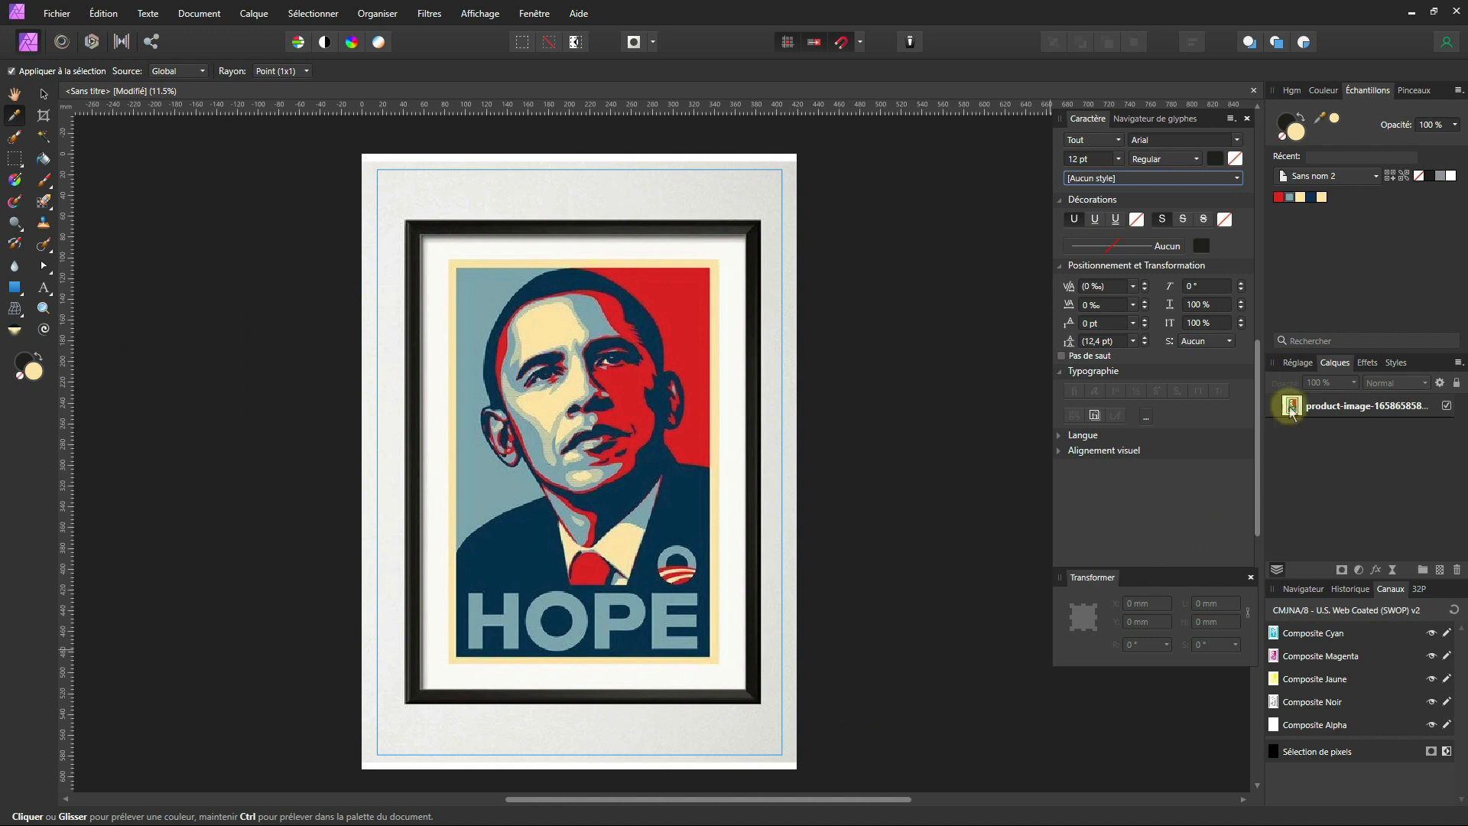
- Enlarge the HOPE image around its centre to about 886.5 mm square so the poster artwork fills the page
click(43, 94)
scroll(705, 557, down, 2)
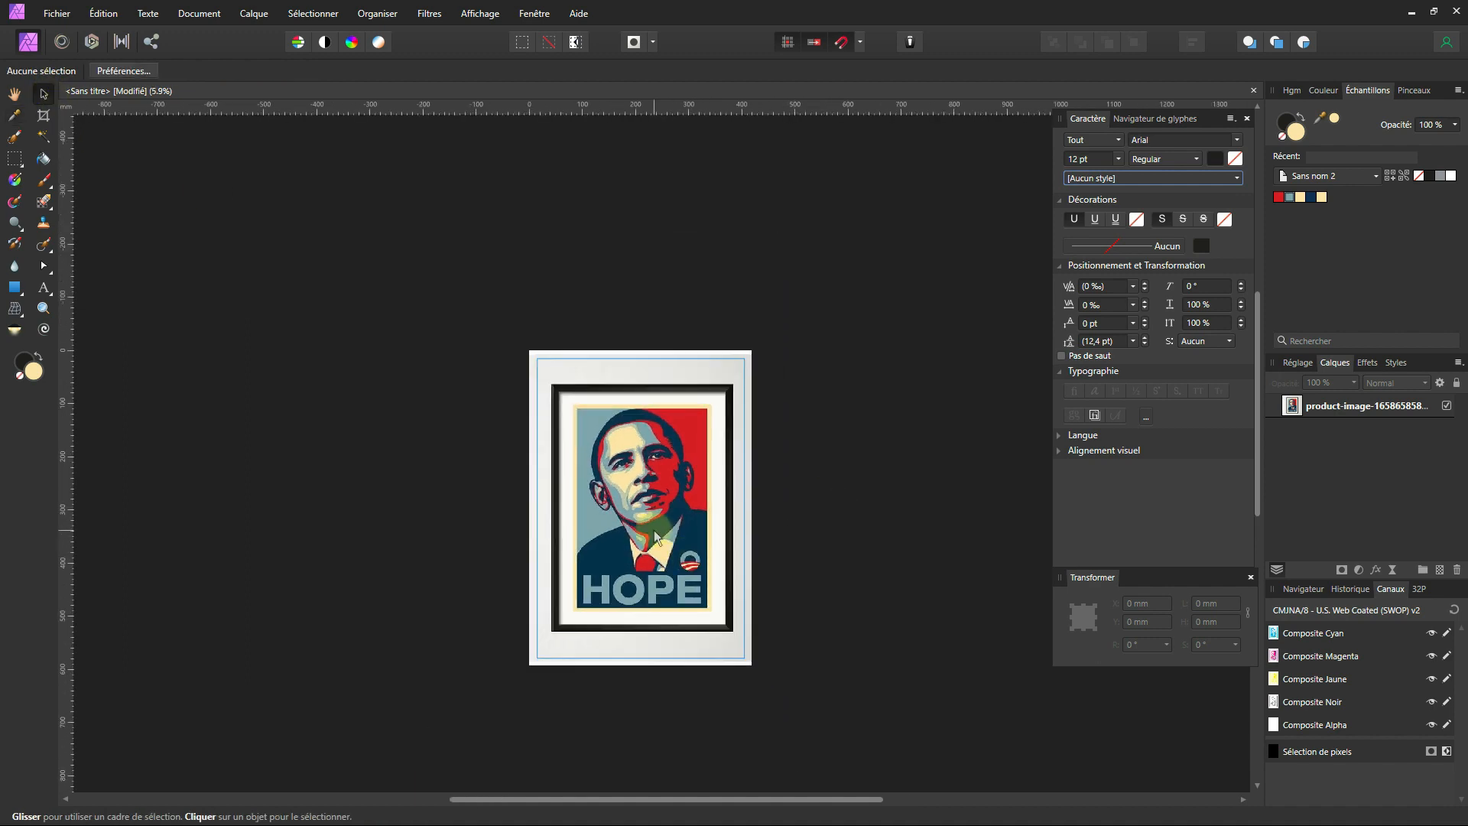
click(625, 503)
scroll(664, 458, up, 1)
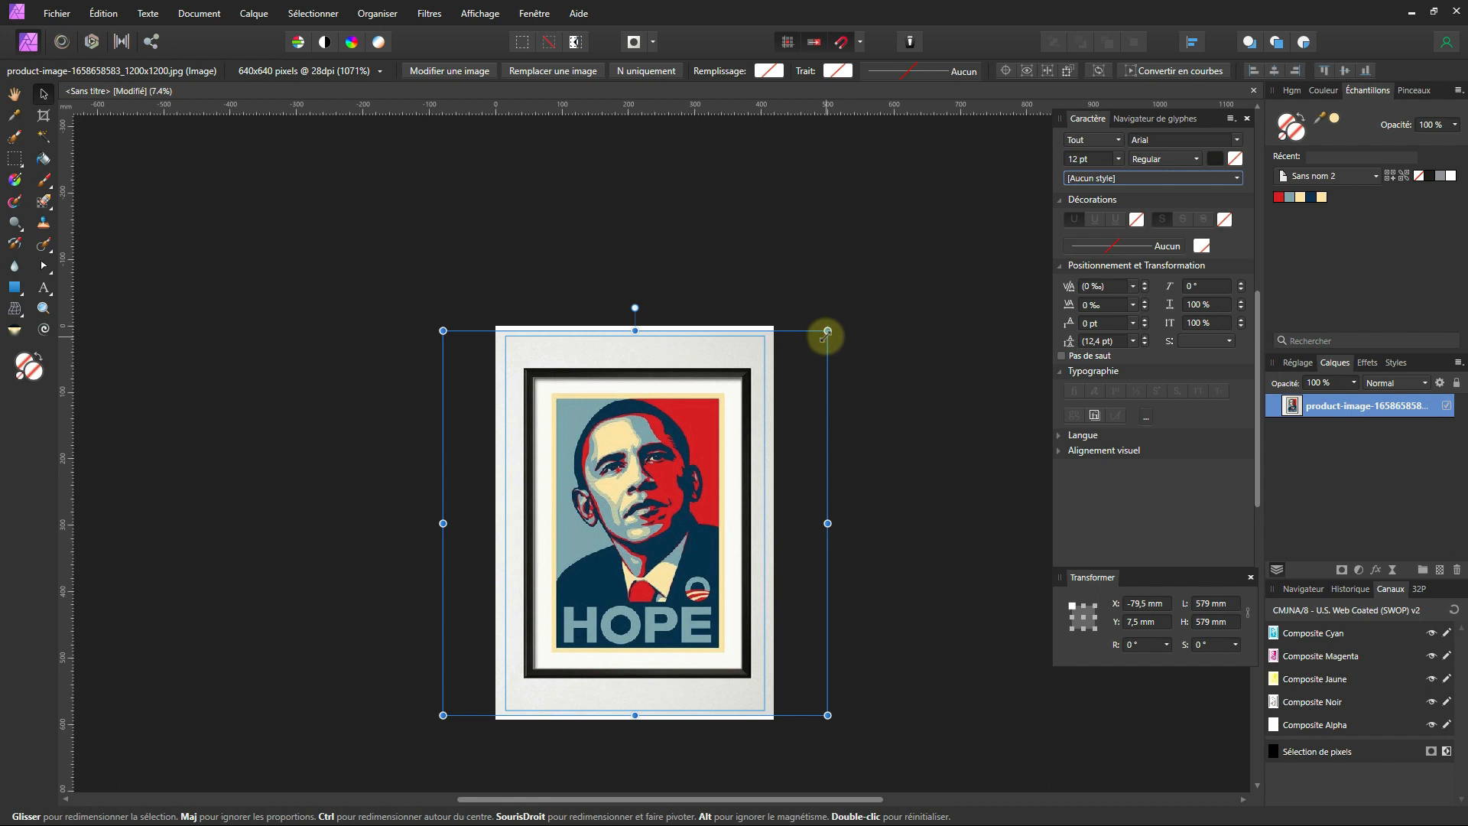
drag(828, 322, 955, 263)
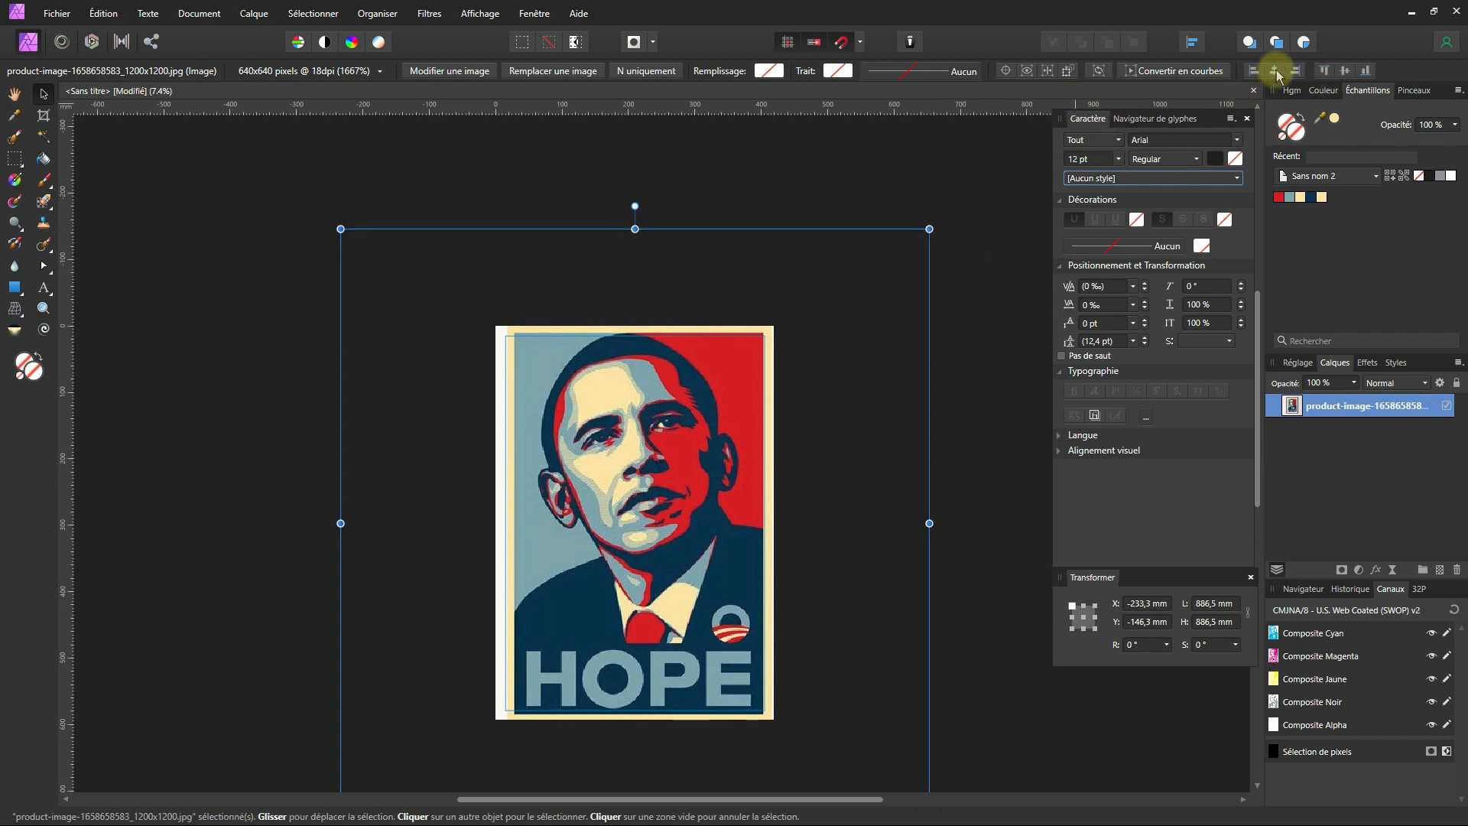
scroll(659, 554, up, 2)
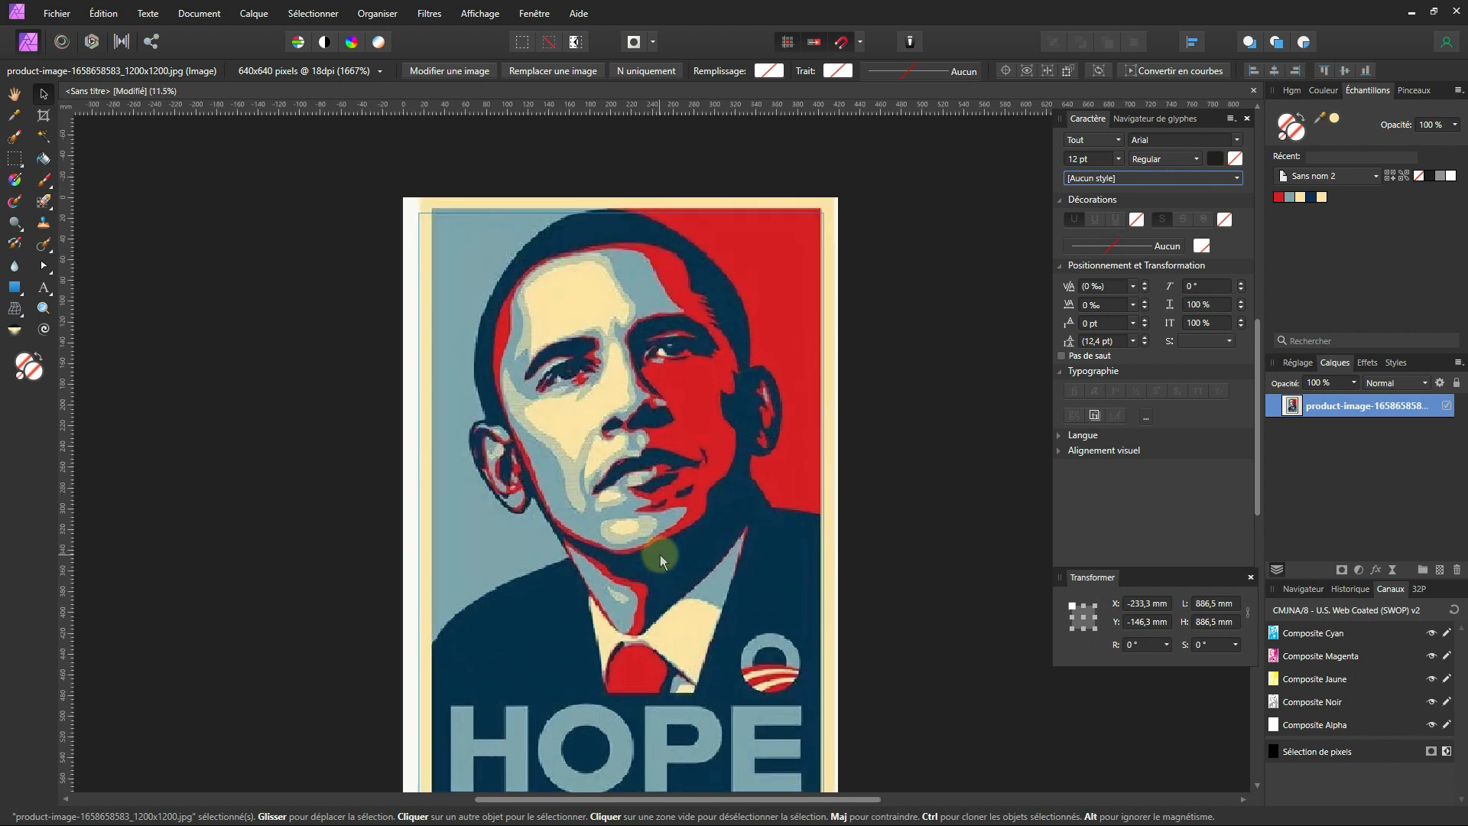
- Lock the HOPE image layer and deselect it
scroll(650, 566, down, 2)
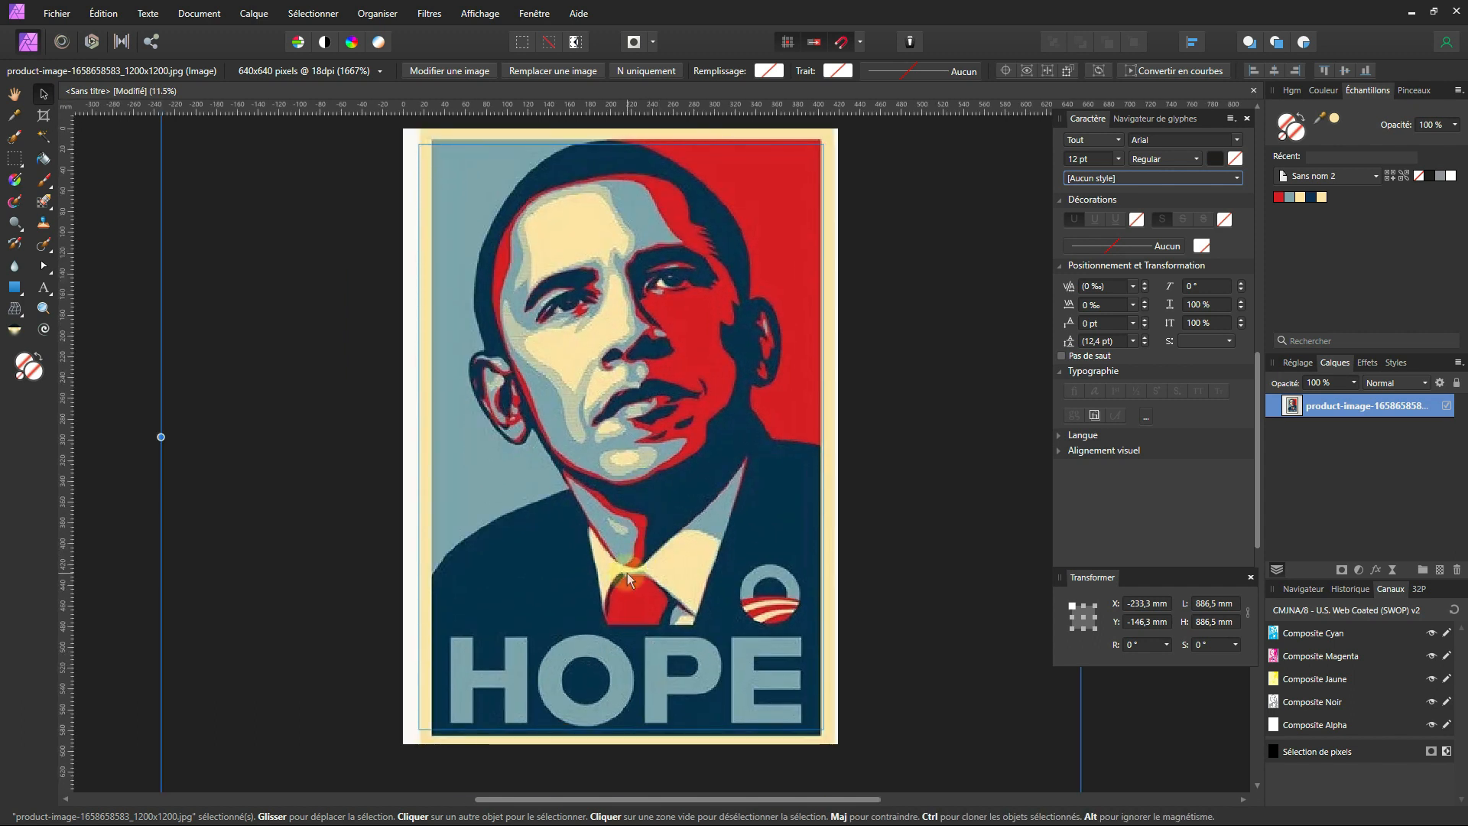
scroll(627, 573, up, 1)
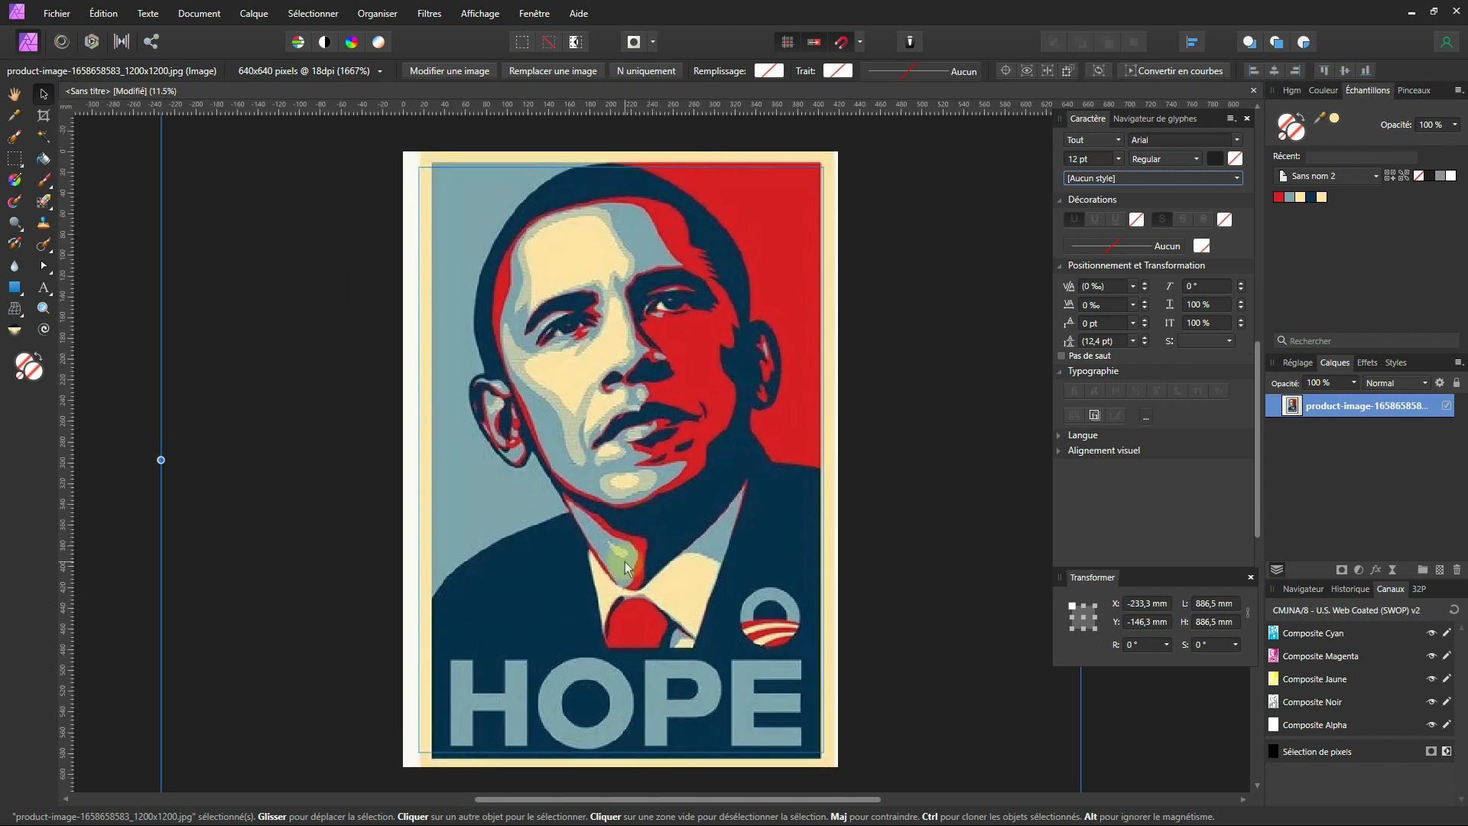
scroll(638, 562, down, 1)
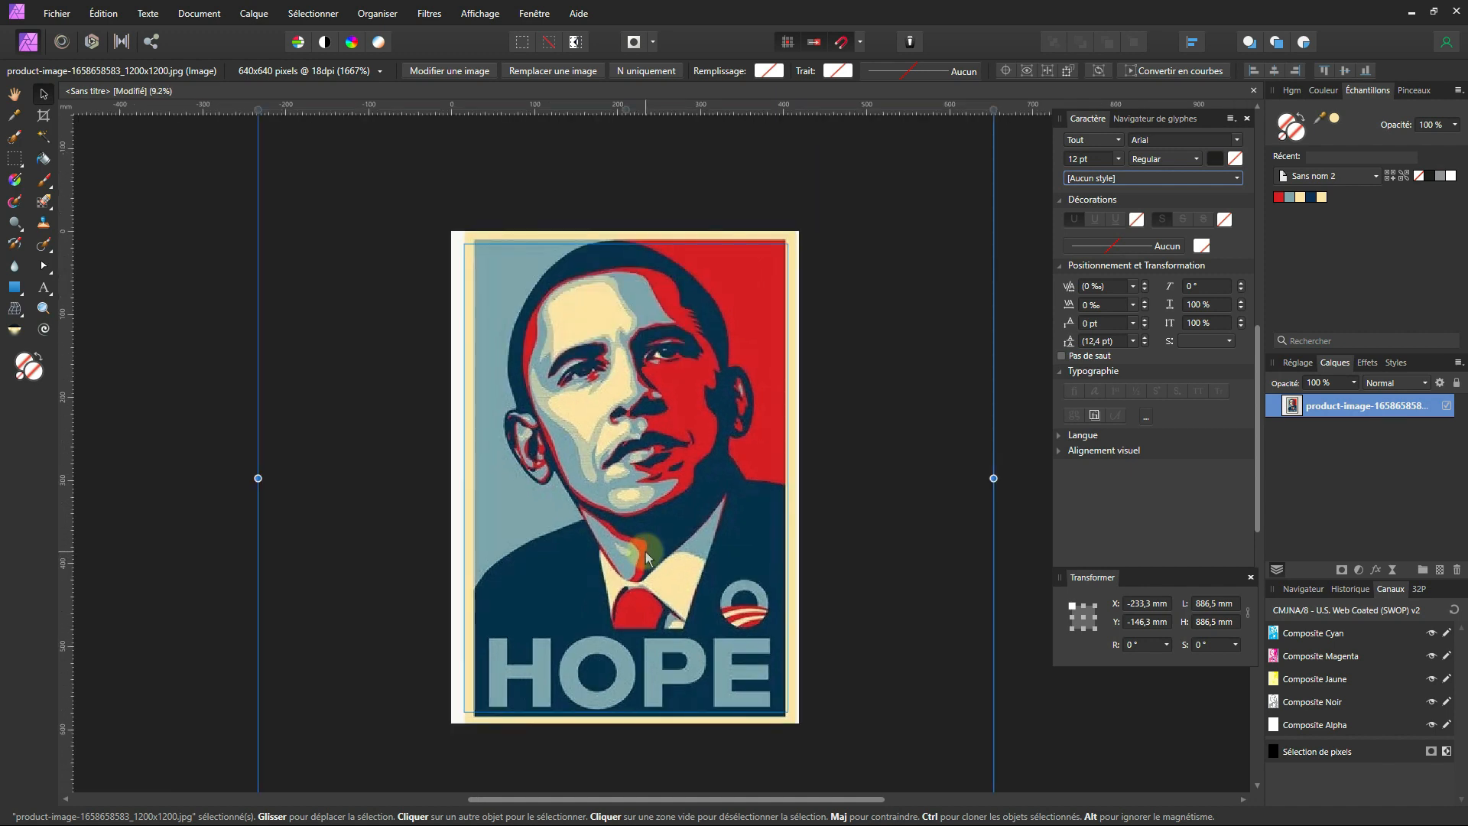
scroll(646, 552, up, 1)
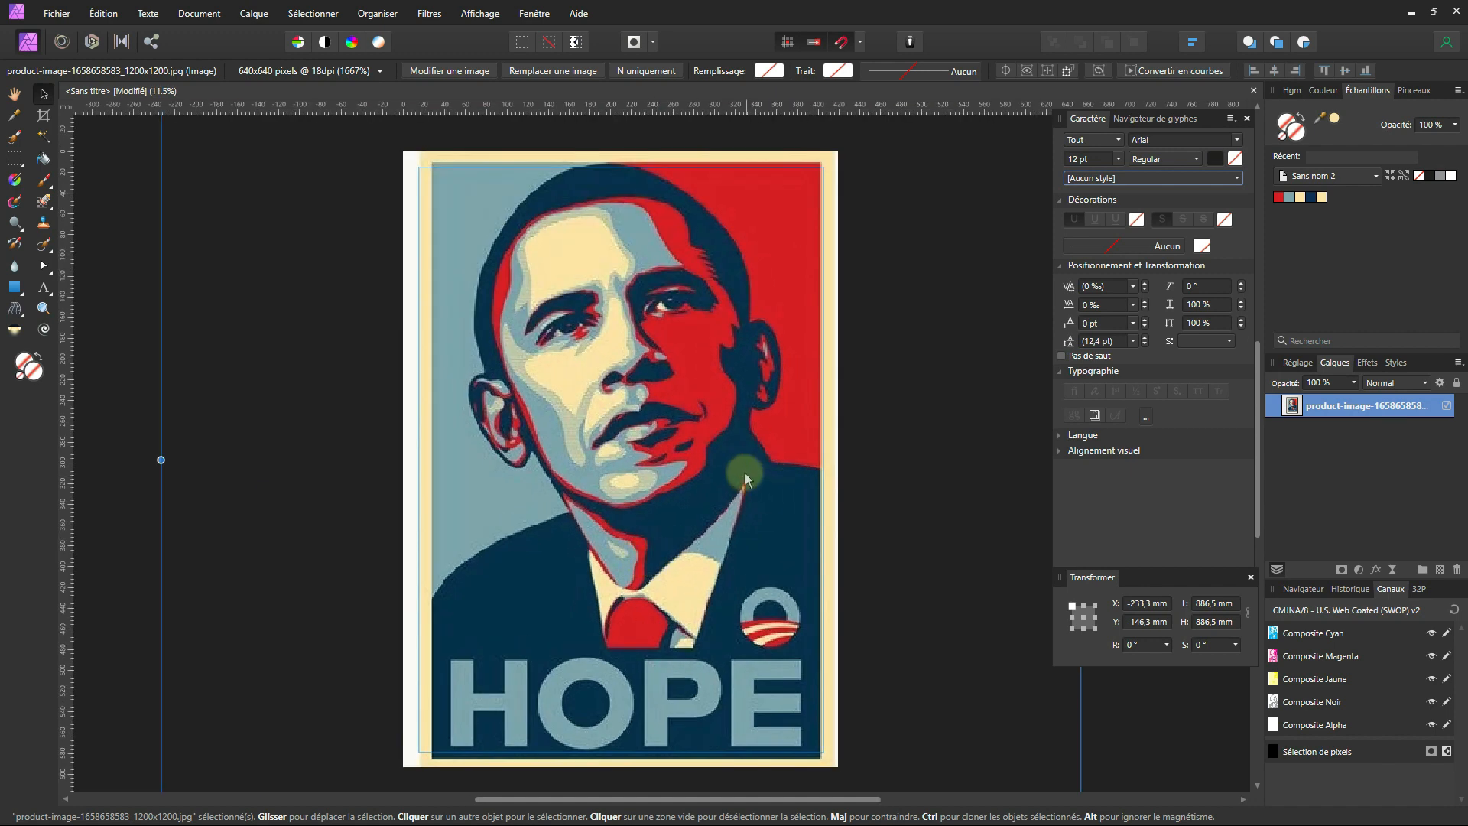
drag(741, 467, 742, 470)
click(1458, 383)
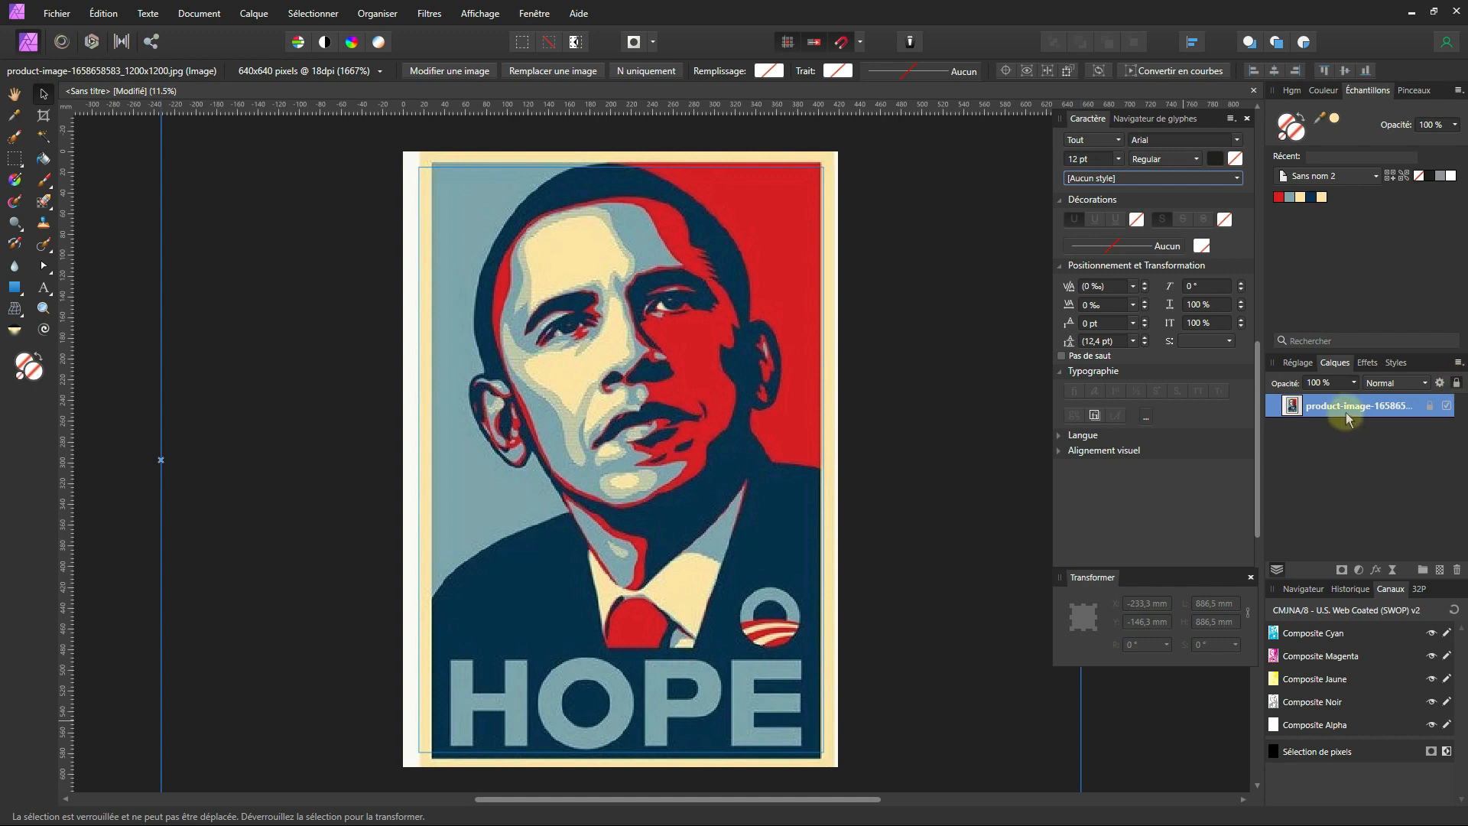
click(143, 367)
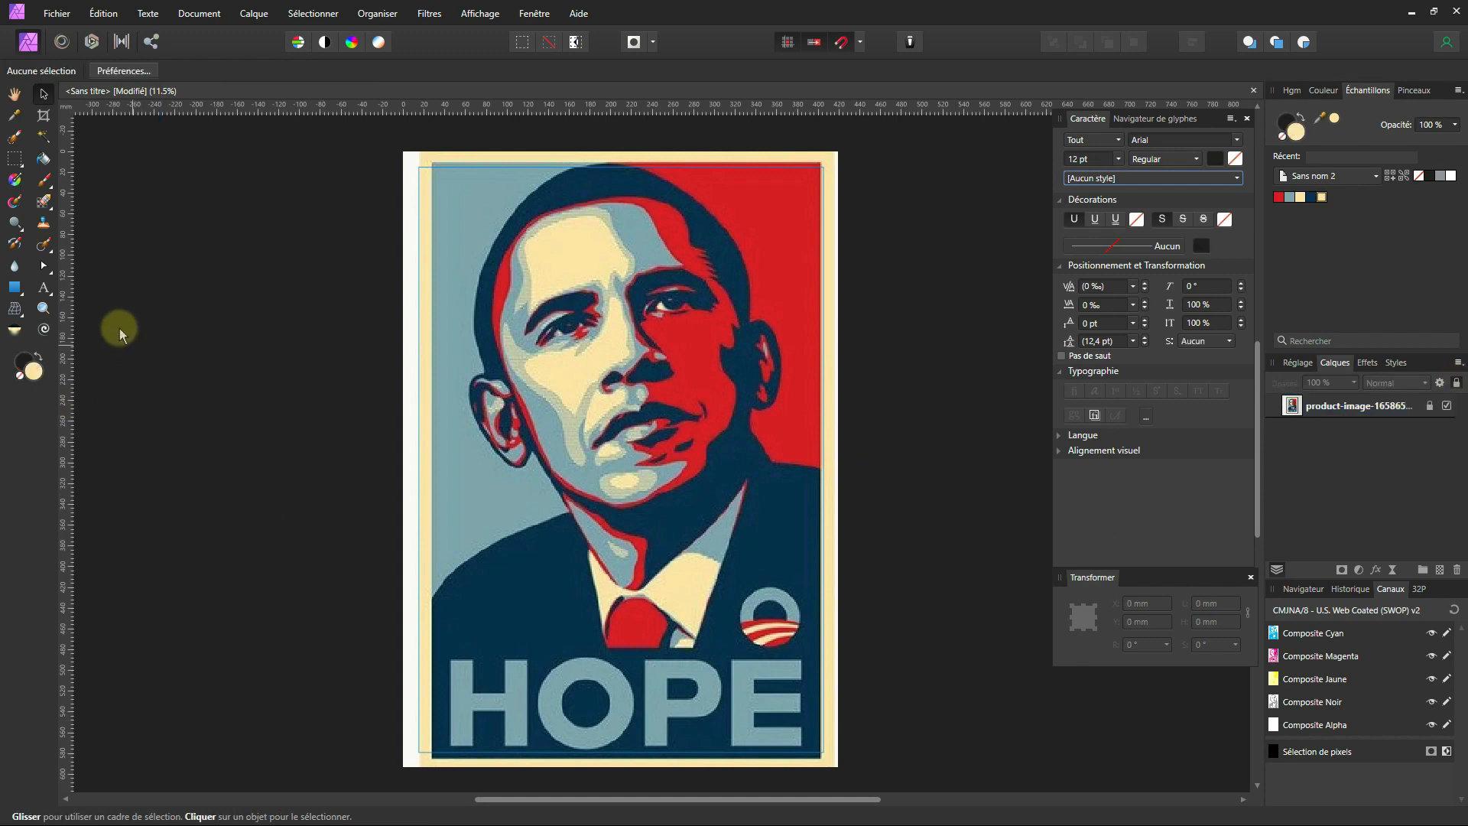
- Draw a cream rectangle covering the whole 420 × 594 mm page and place the HOPE image layer above it
click(13, 291)
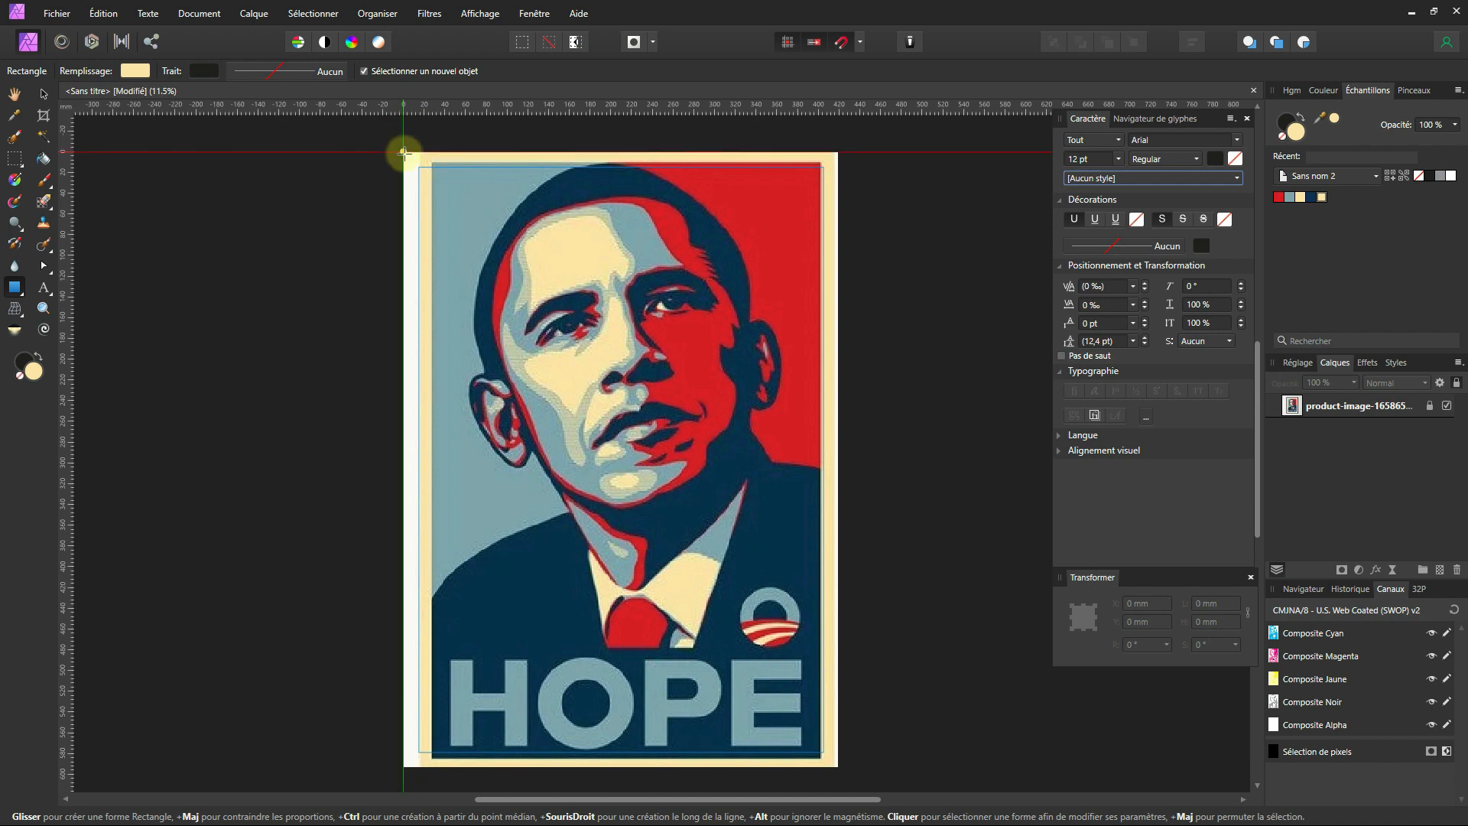
drag(403, 153, 839, 754)
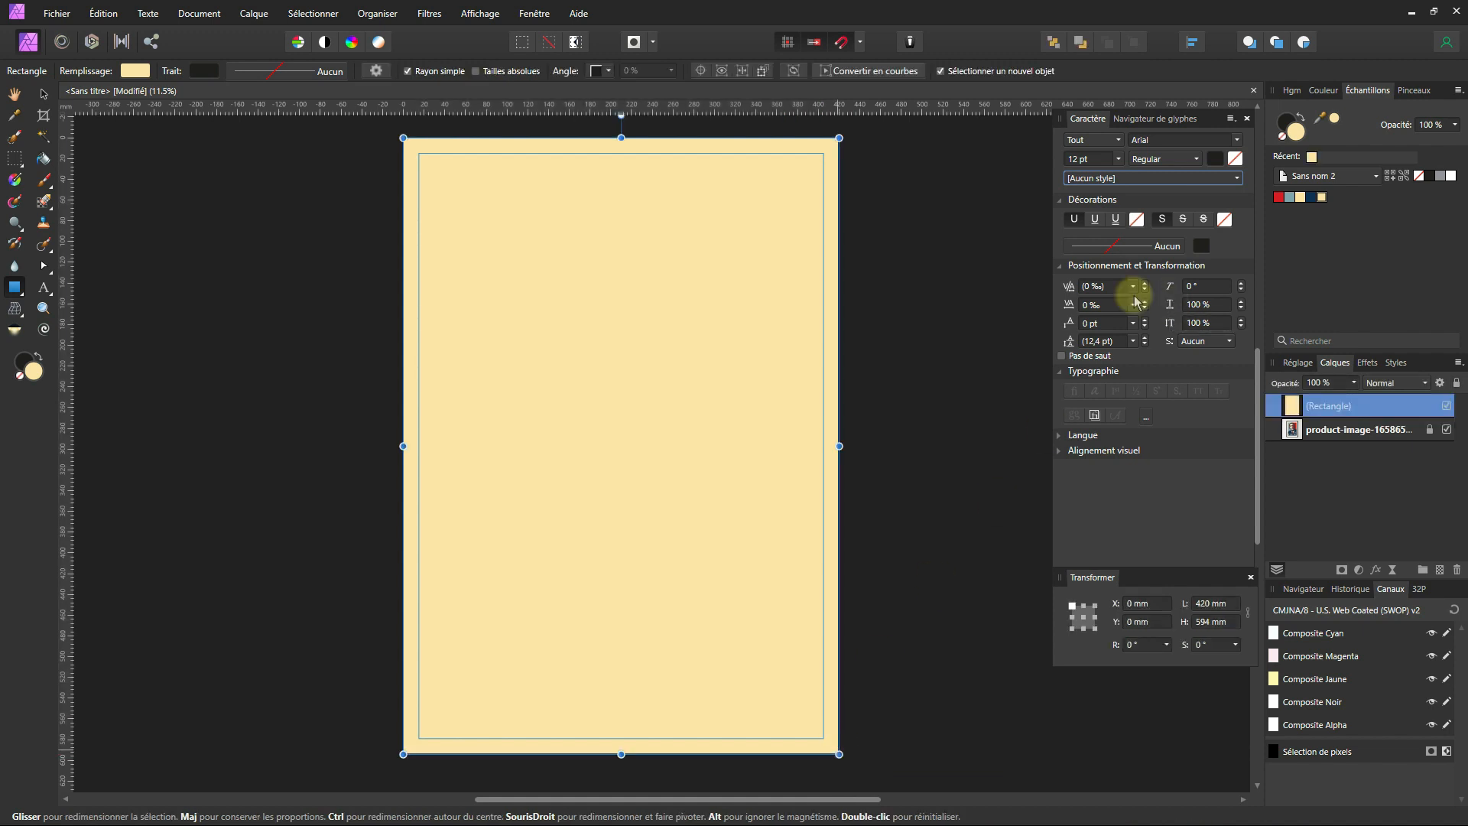
click(46, 95)
drag(1358, 441, 1349, 392)
click(1361, 413)
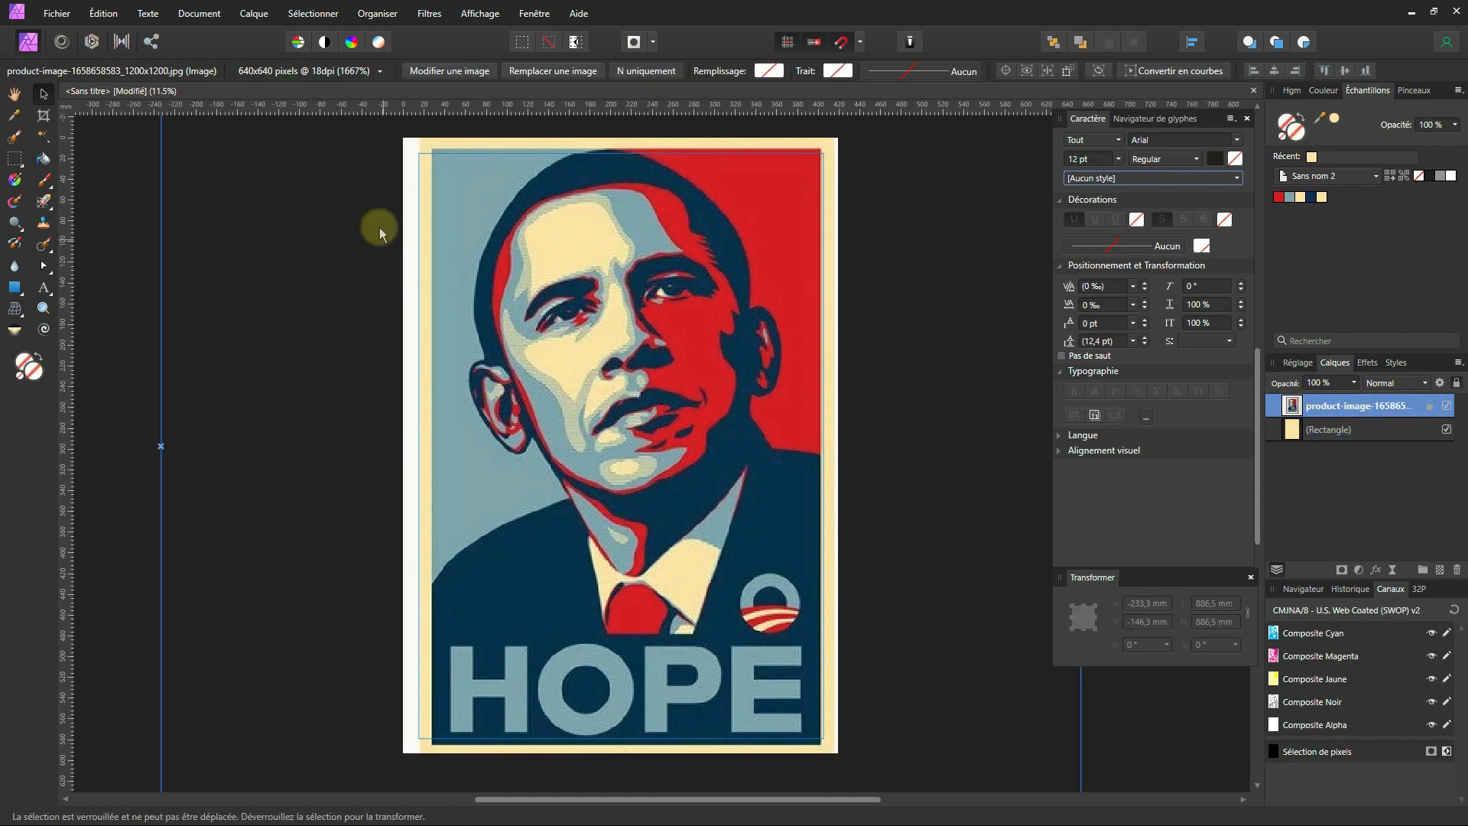
- Draw a rectangle about 390 × 91 mm over the HOPE lettering, spanning the page margins, and fill it with the palette's navy
click(16, 289)
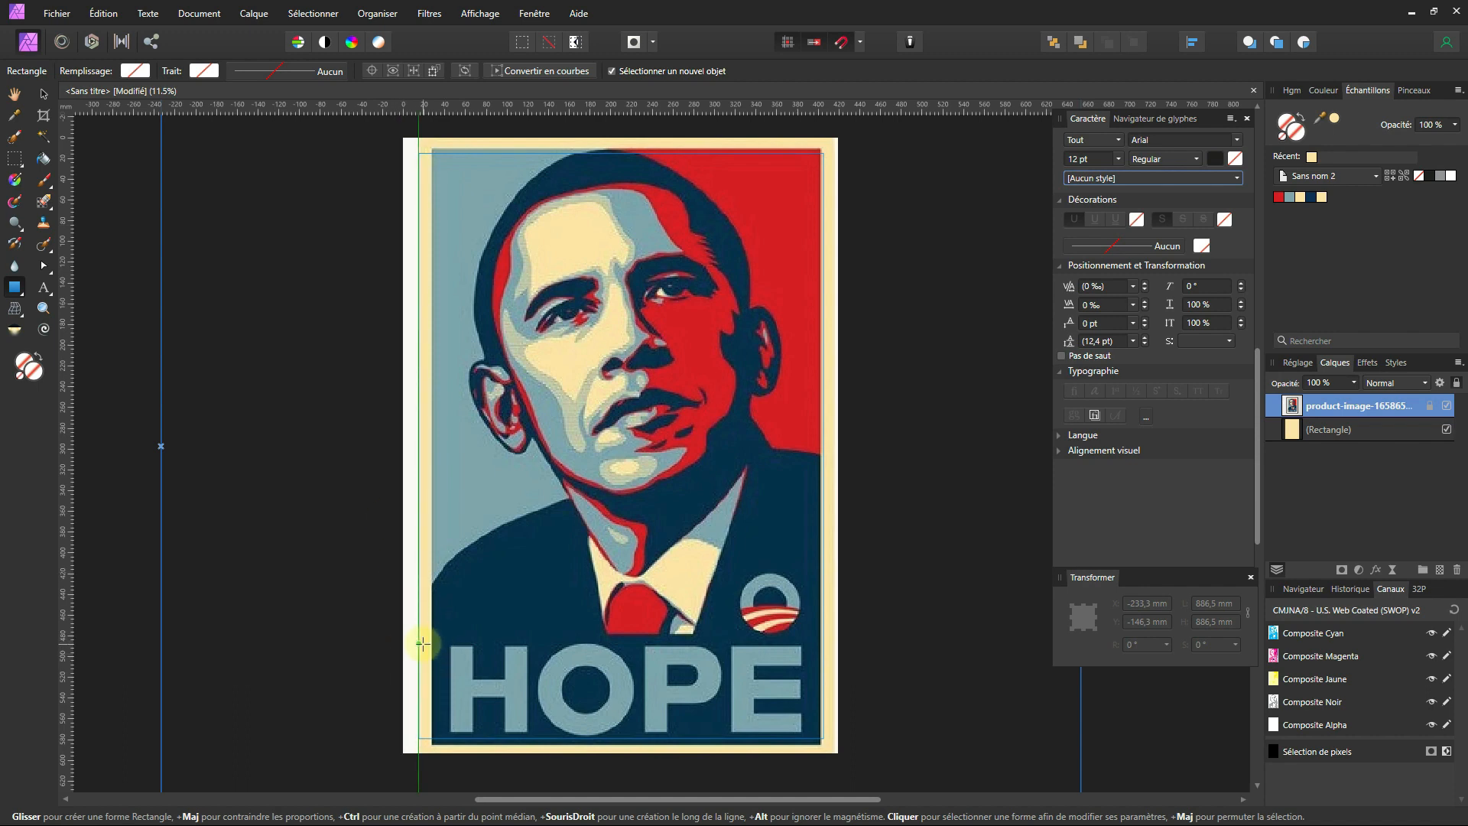
drag(422, 644, 823, 738)
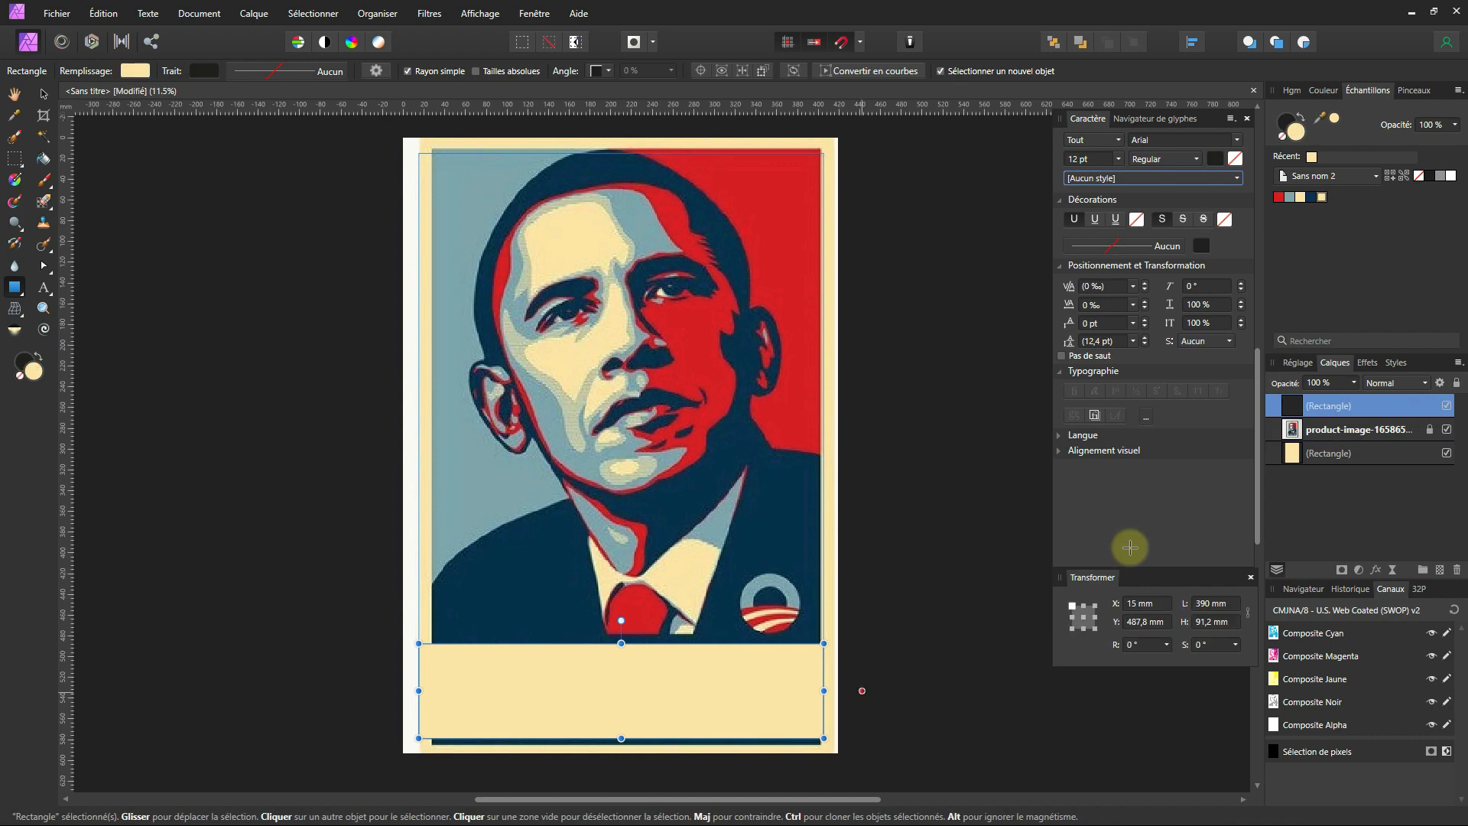
click(1311, 198)
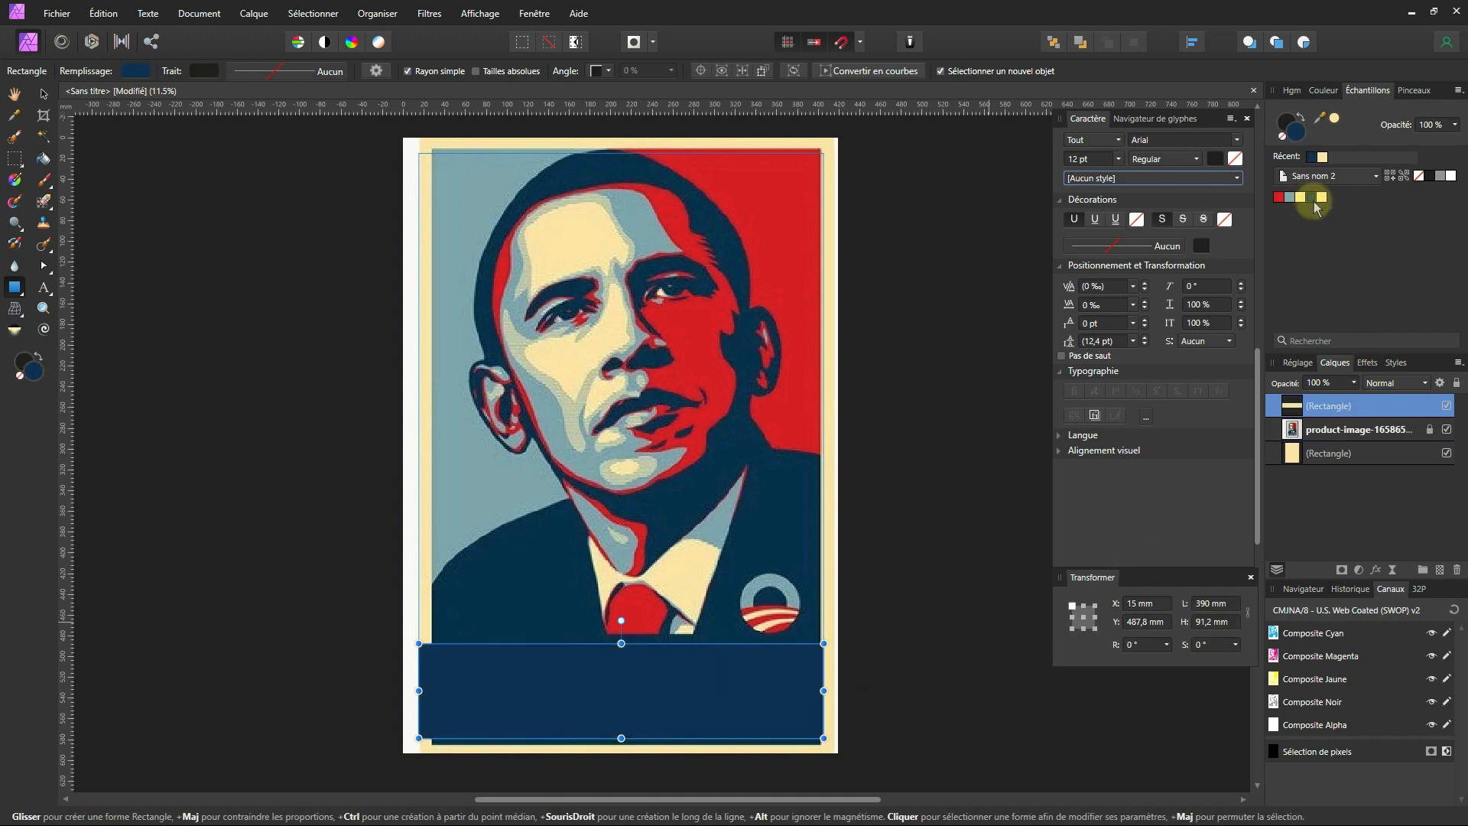
click(43, 95)
click(682, 681)
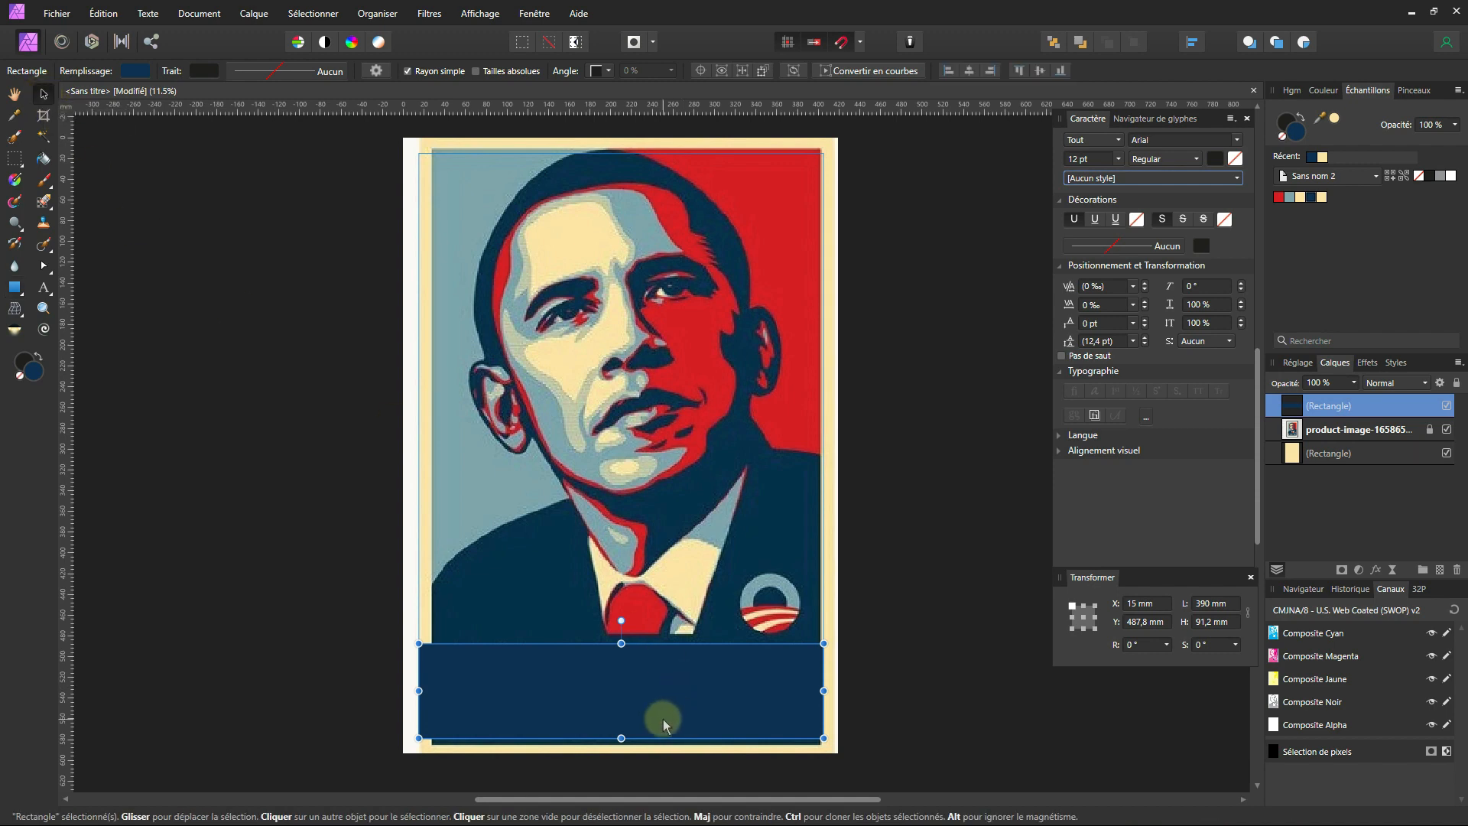
- Set the navy rectangle's height to 100 mm and move it up so its lower edge sits on the bottom margin
scroll(663, 719, up, 2)
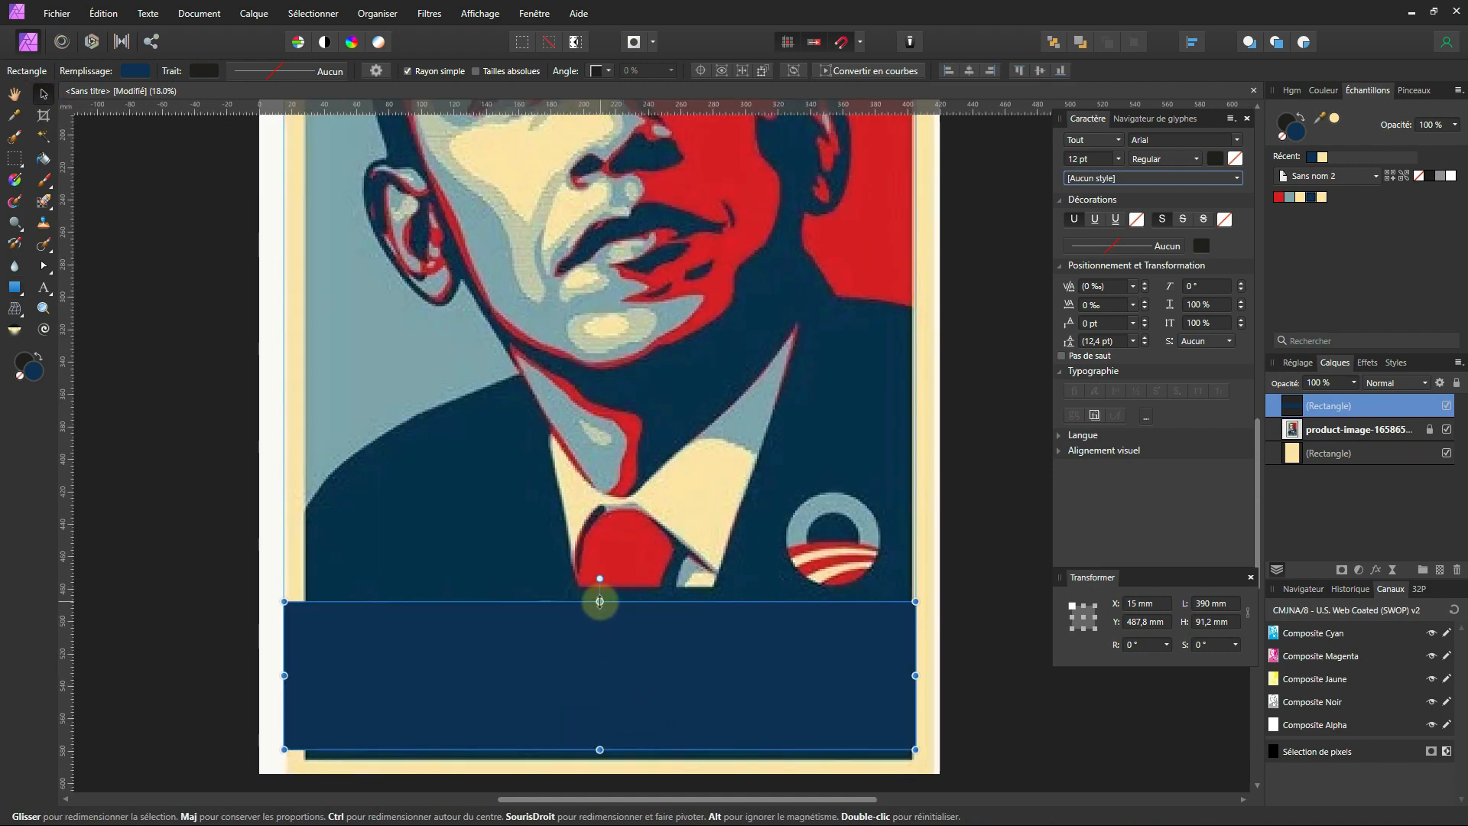
drag(1191, 612, 1222, 632)
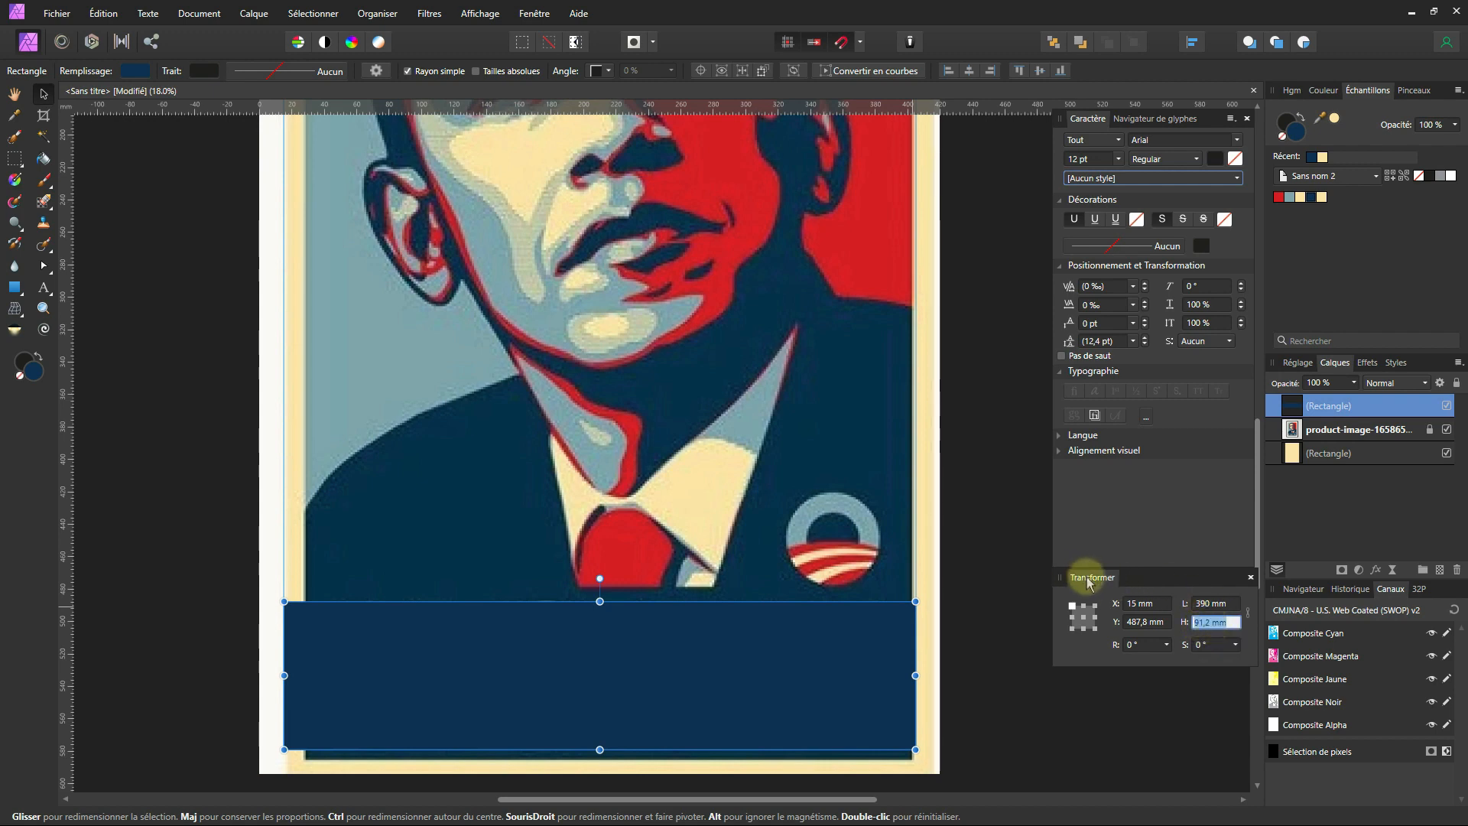
click(1230, 623)
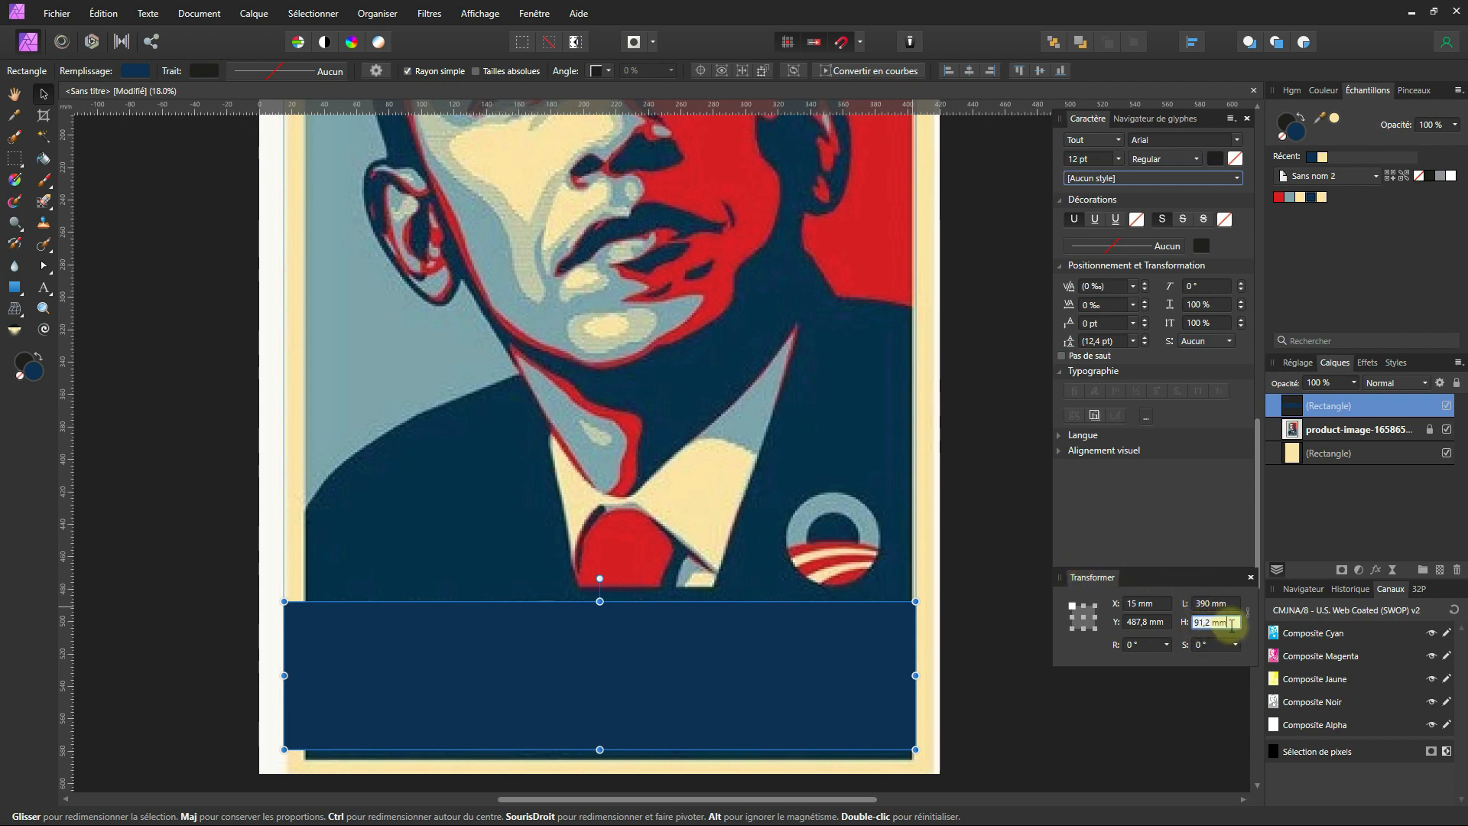
drag(1232, 624, 1187, 618)
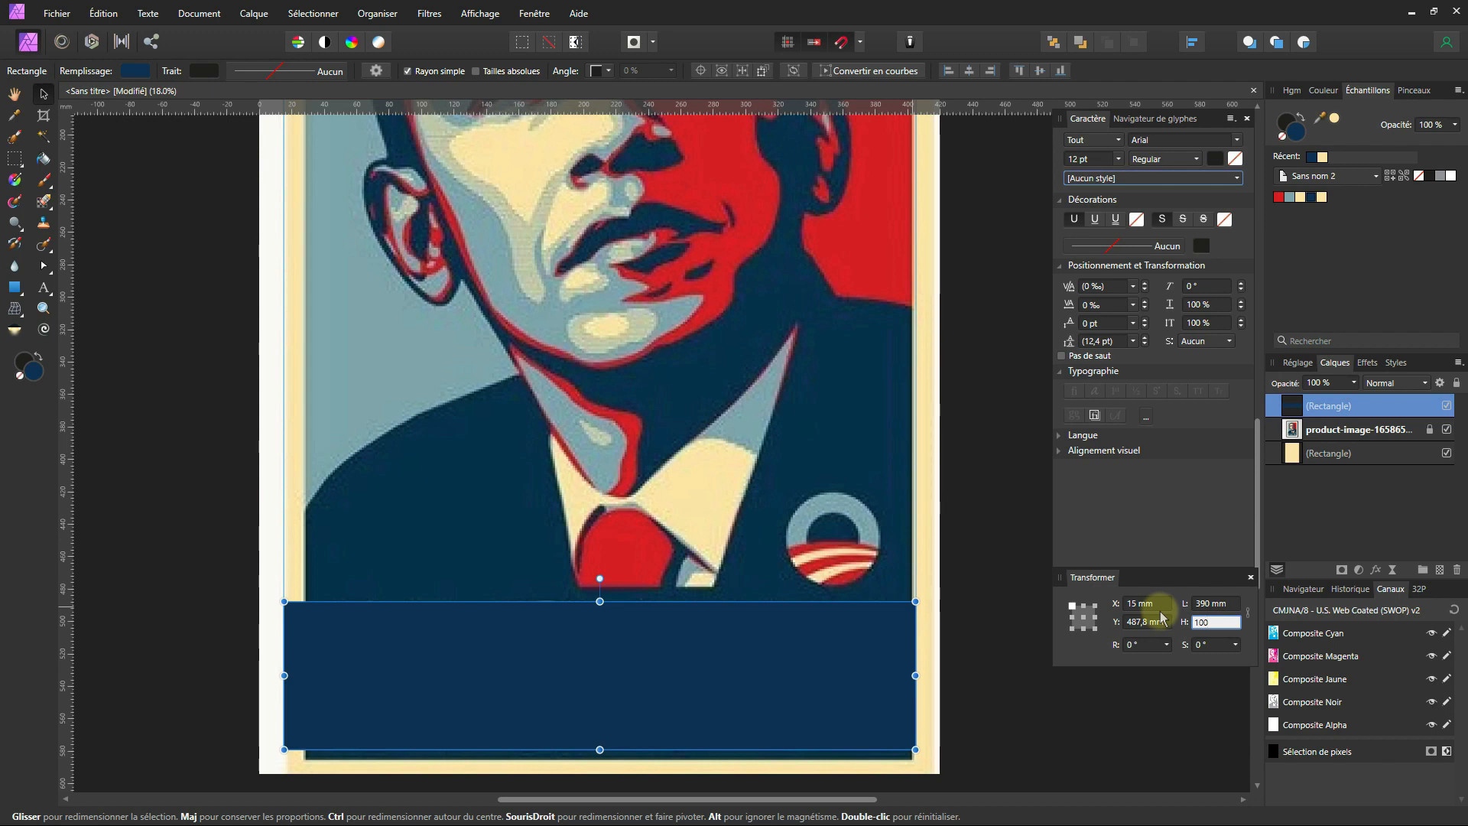
key(Return)
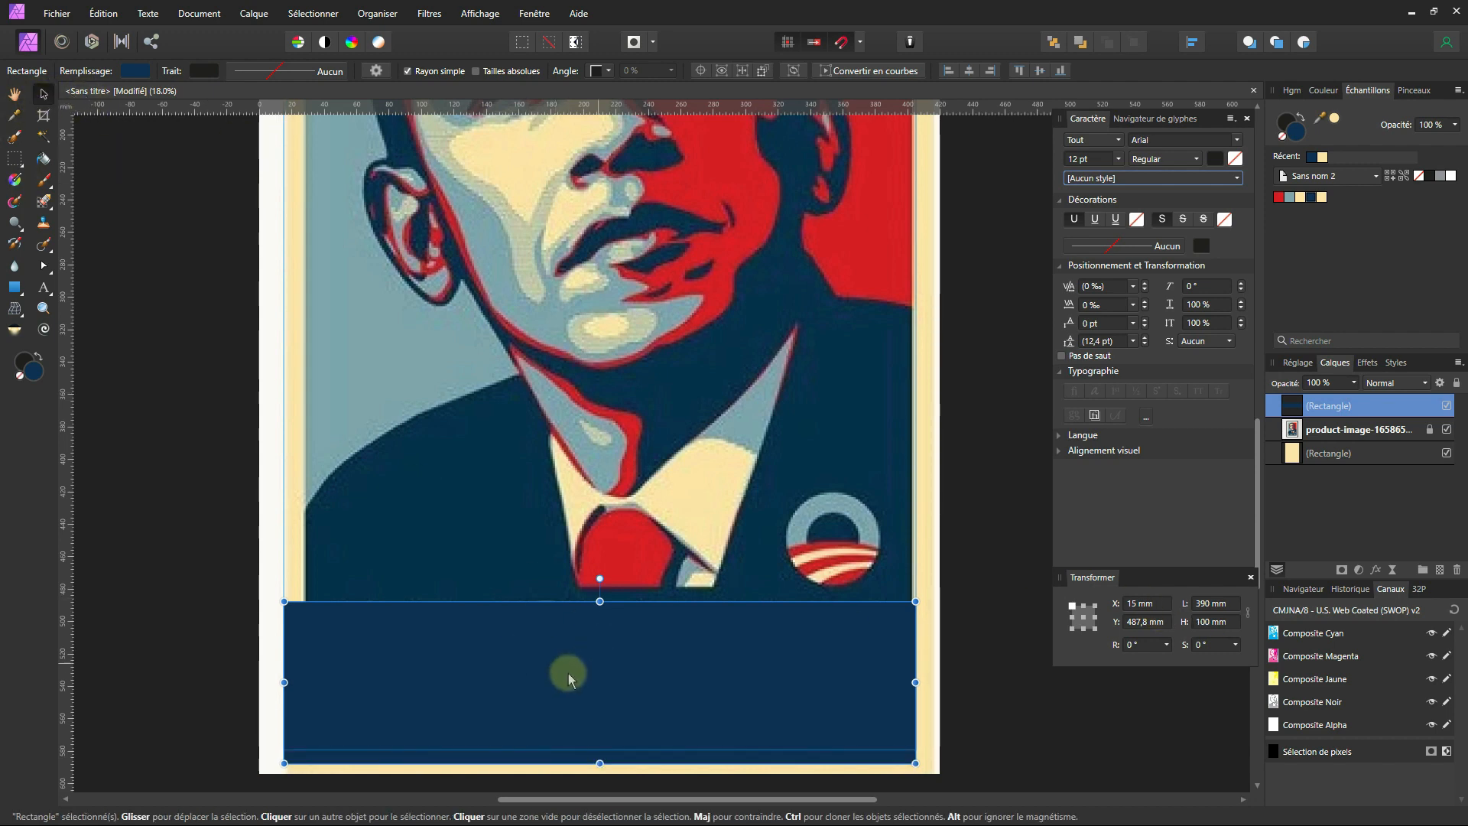
mouse_move(567, 673)
mouse_down()
mouse_move(579, 586)
mouse_move(584, 641)
mouse_move(556, 668)
mouse_up()
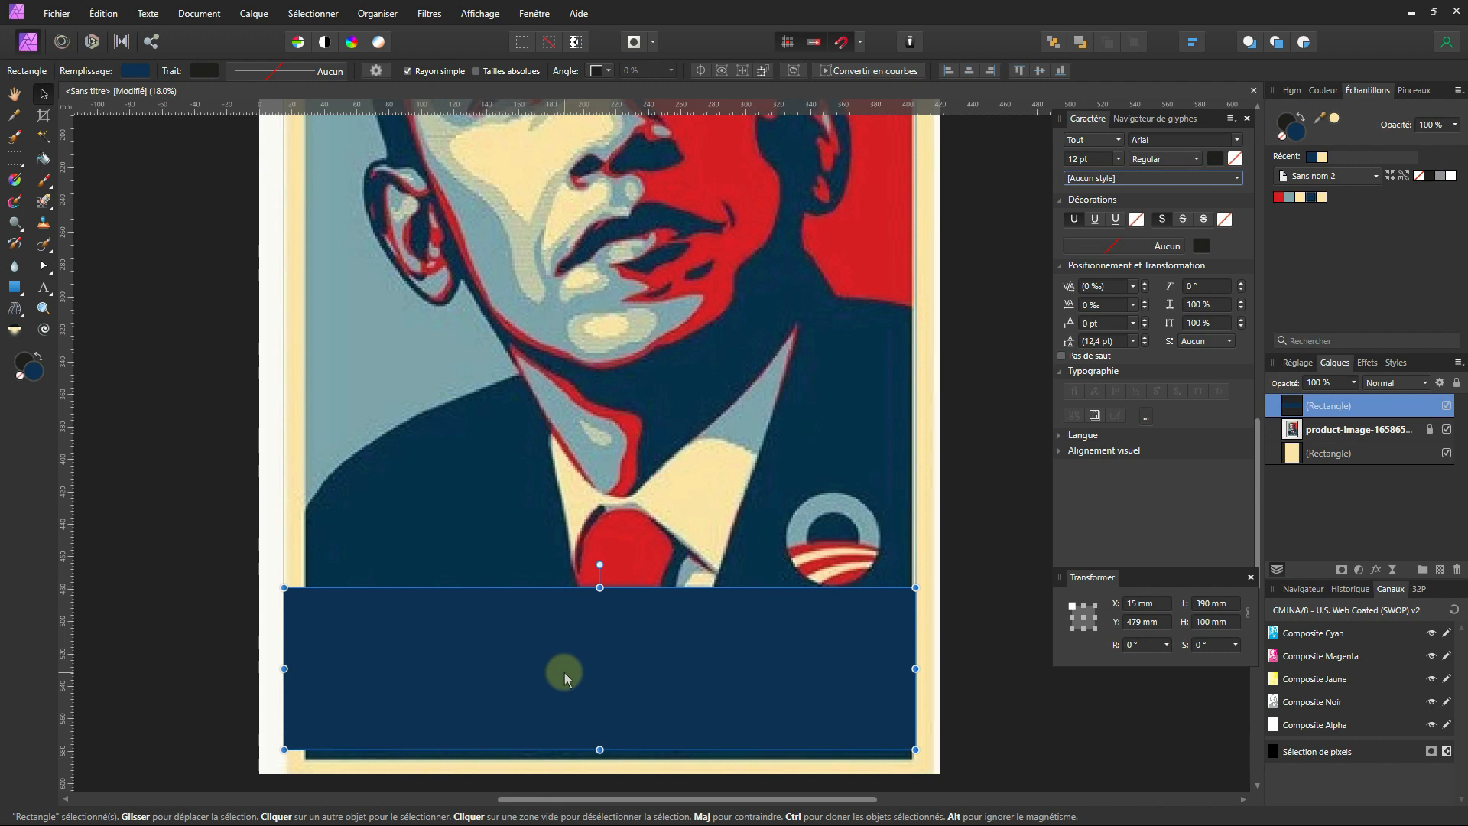
scroll(564, 672, down, 2)
scroll(577, 680, up, 1)
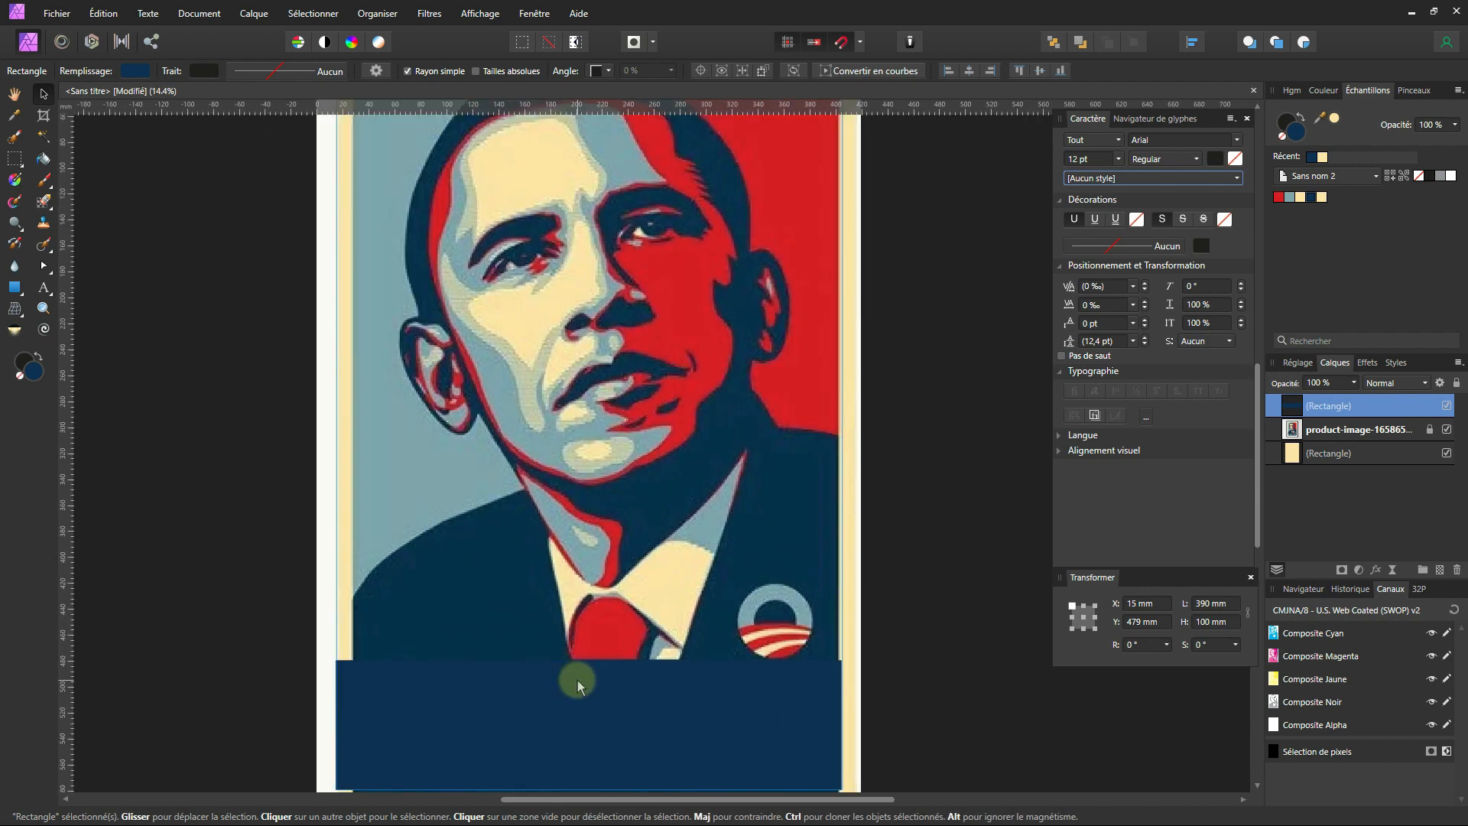
scroll(563, 659, down, 1)
scroll(563, 658, down, 2)
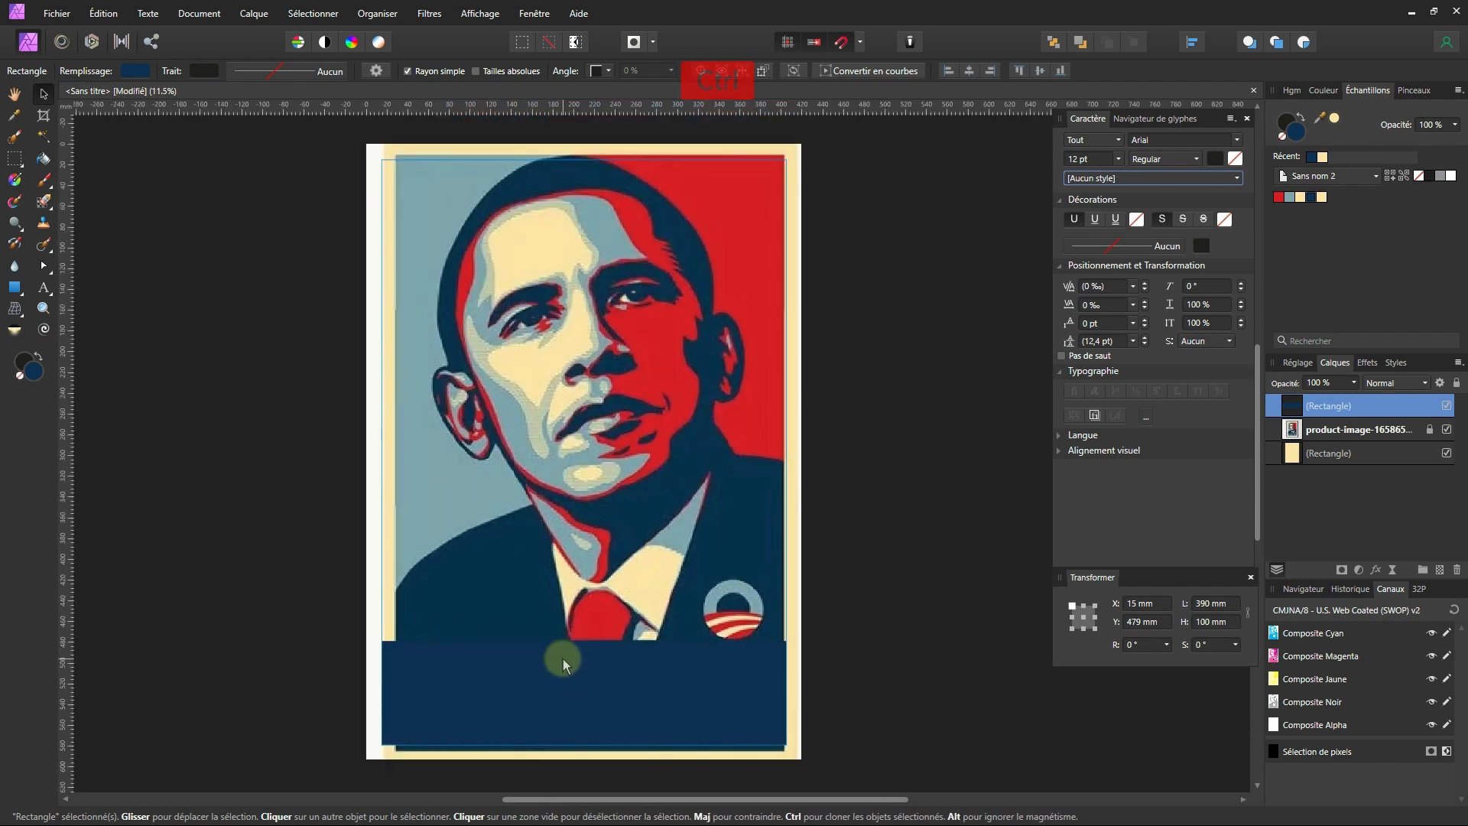
- Draw a 195 × 464 mm rectangle from the top-left margin corner to the navy band's midpoint and fill it with the palette's grey-blue
click(14, 287)
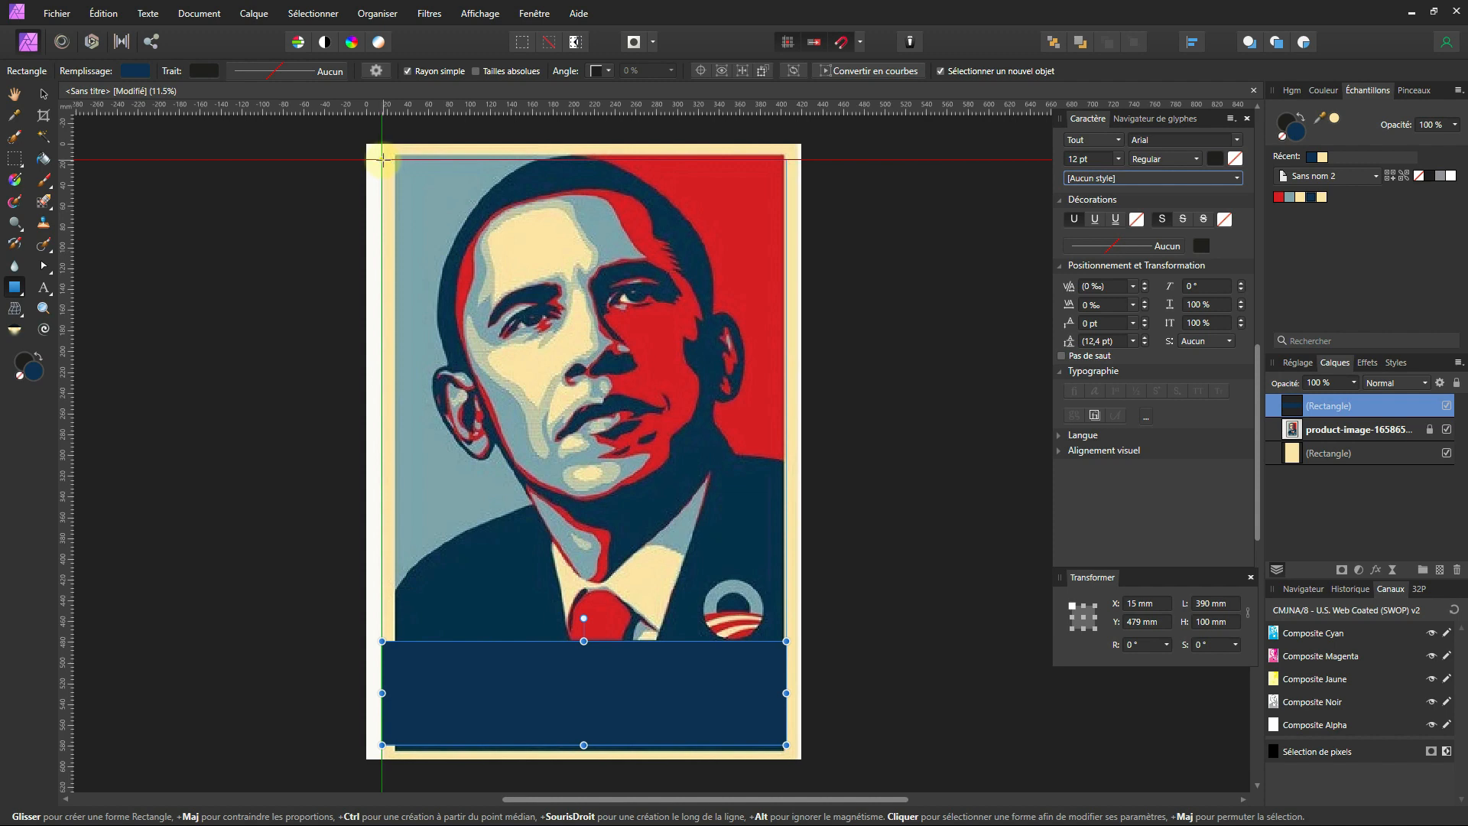
drag(382, 159, 582, 641)
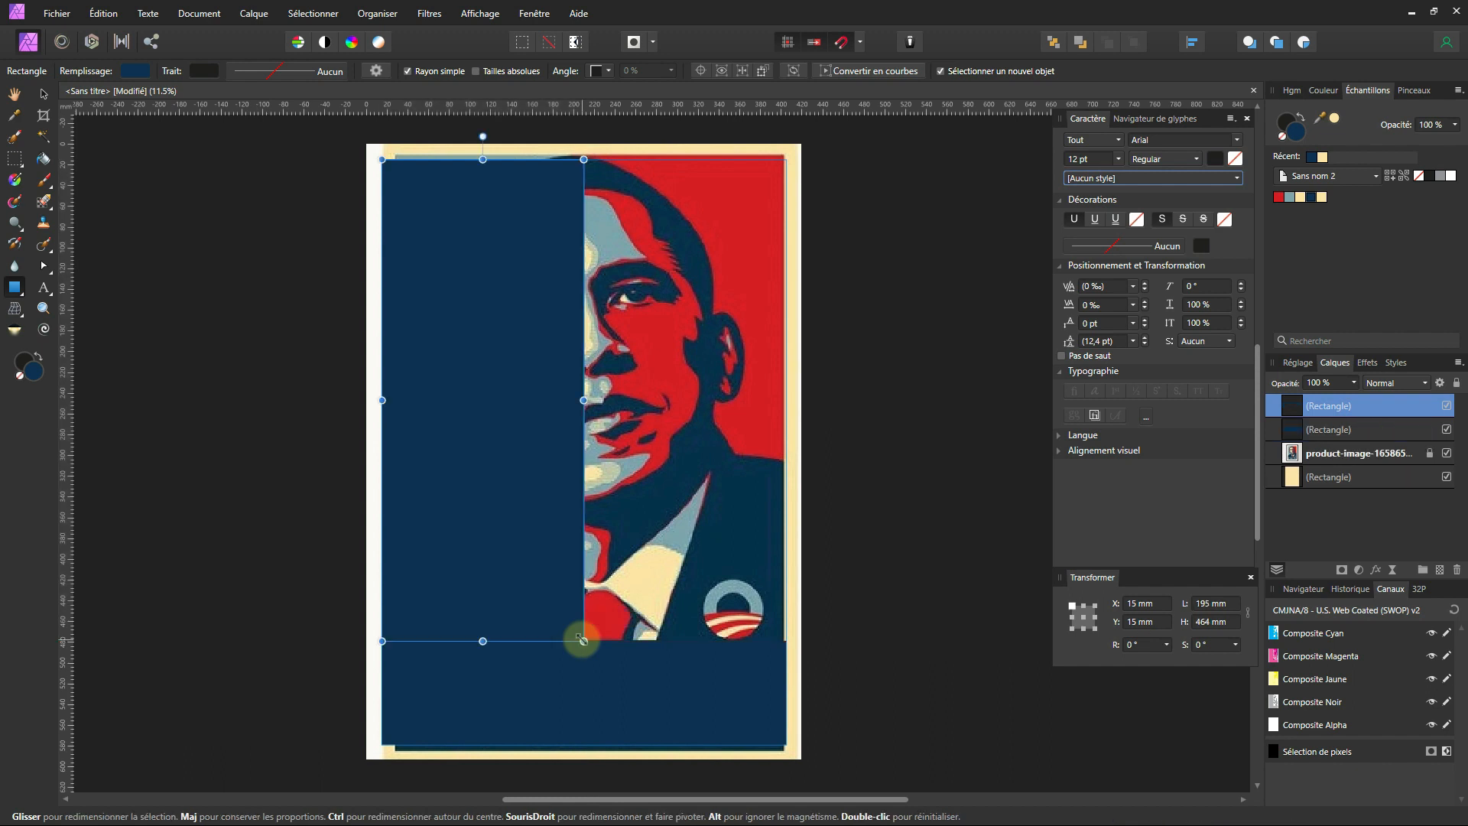
click(1289, 196)
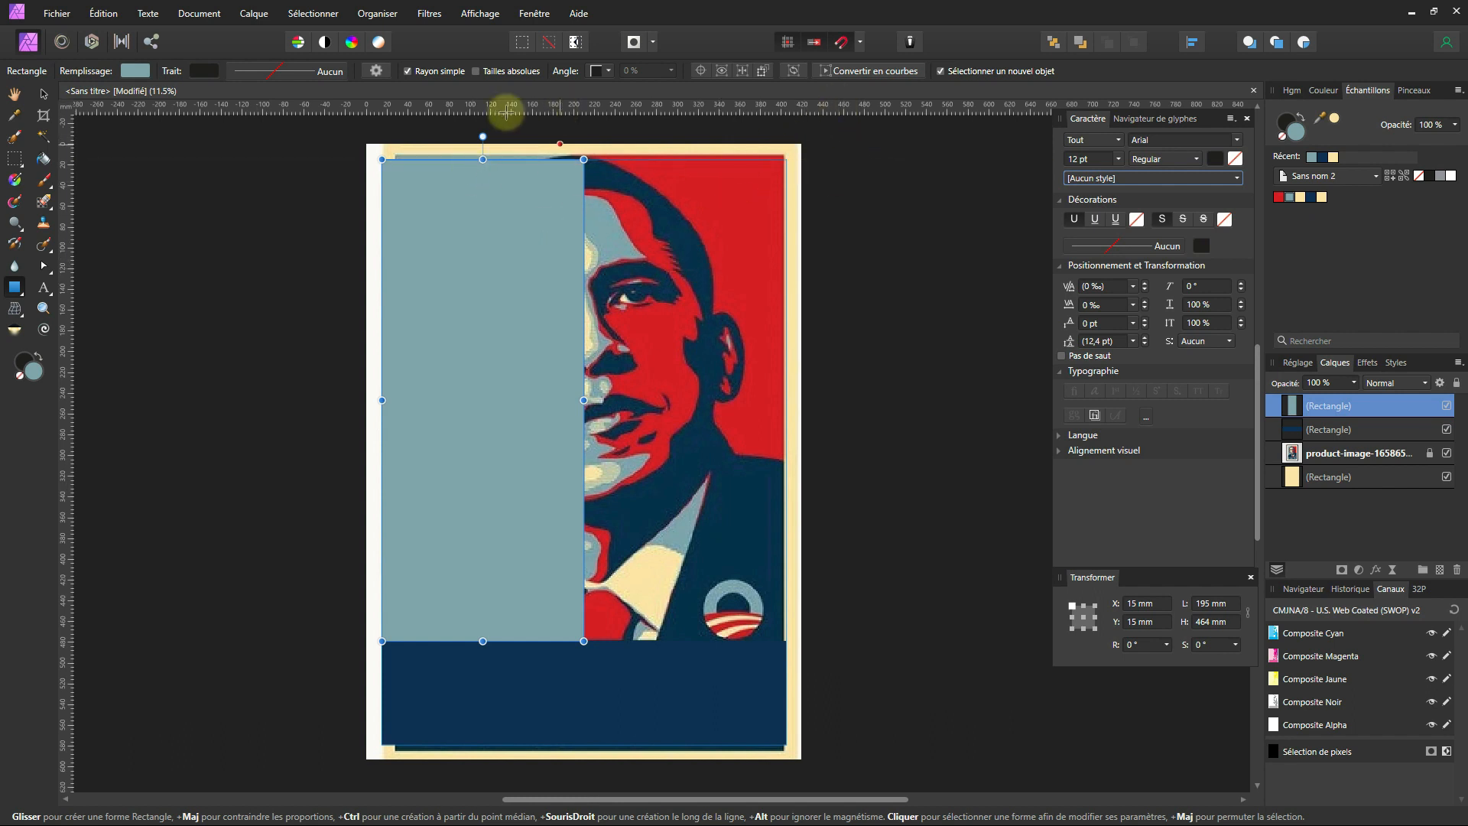
- Draw a matching 195 × 464 mm rectangle from the top-right margin corner to the navy band's midpoint and fill it with the palette's red
click(842, 43)
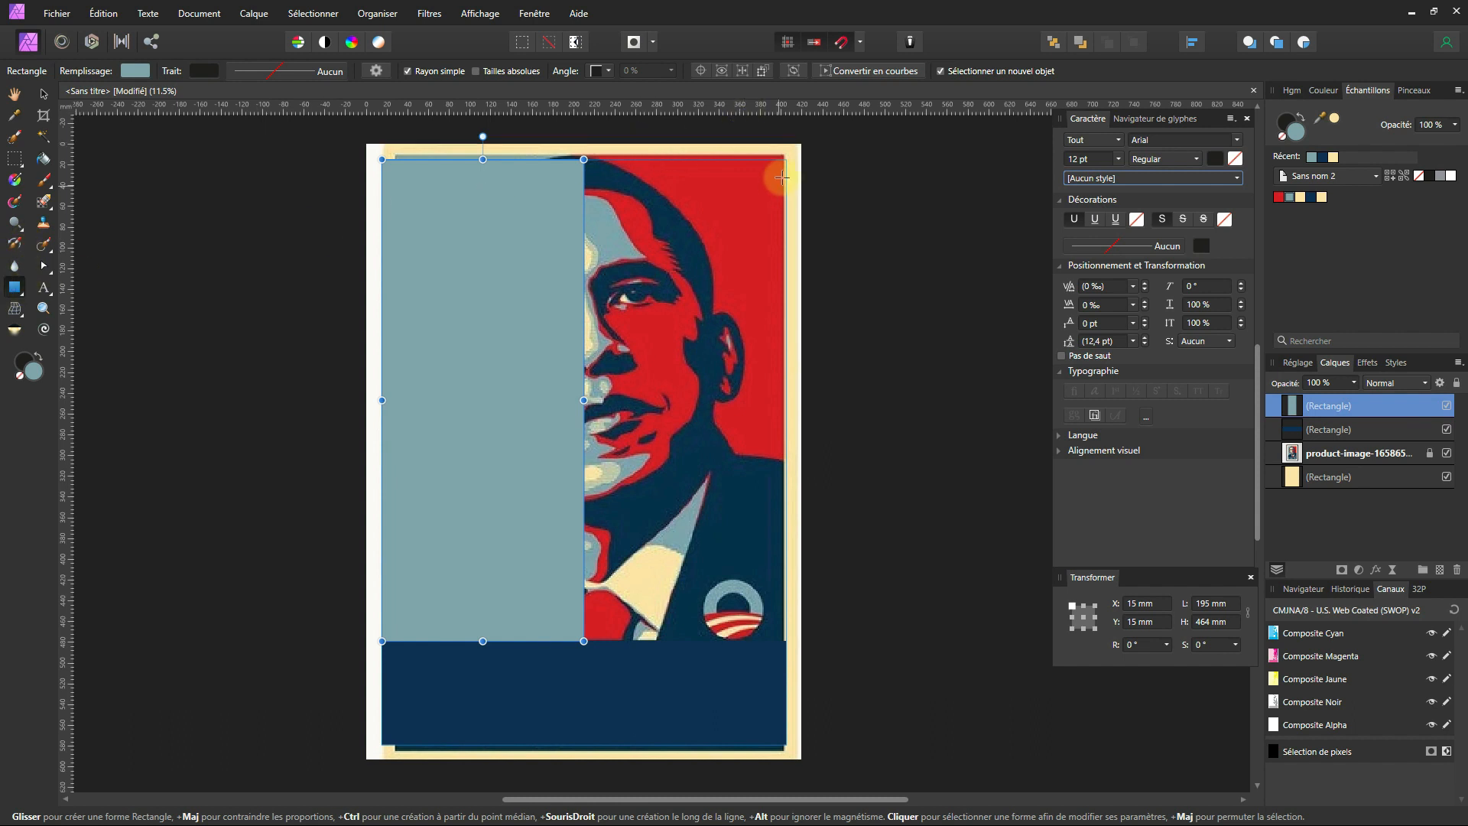
drag(789, 157, 583, 641)
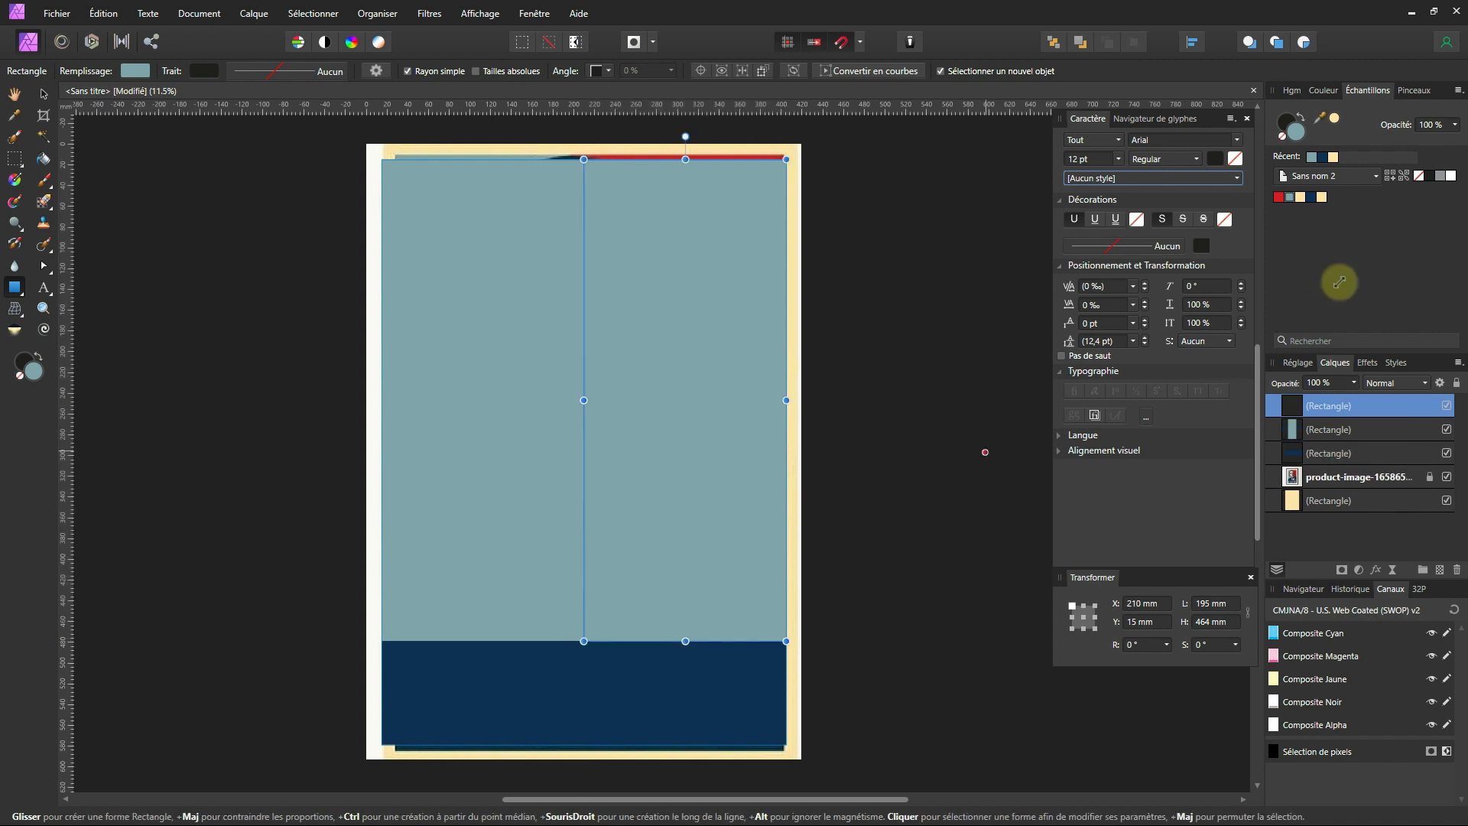
click(1279, 199)
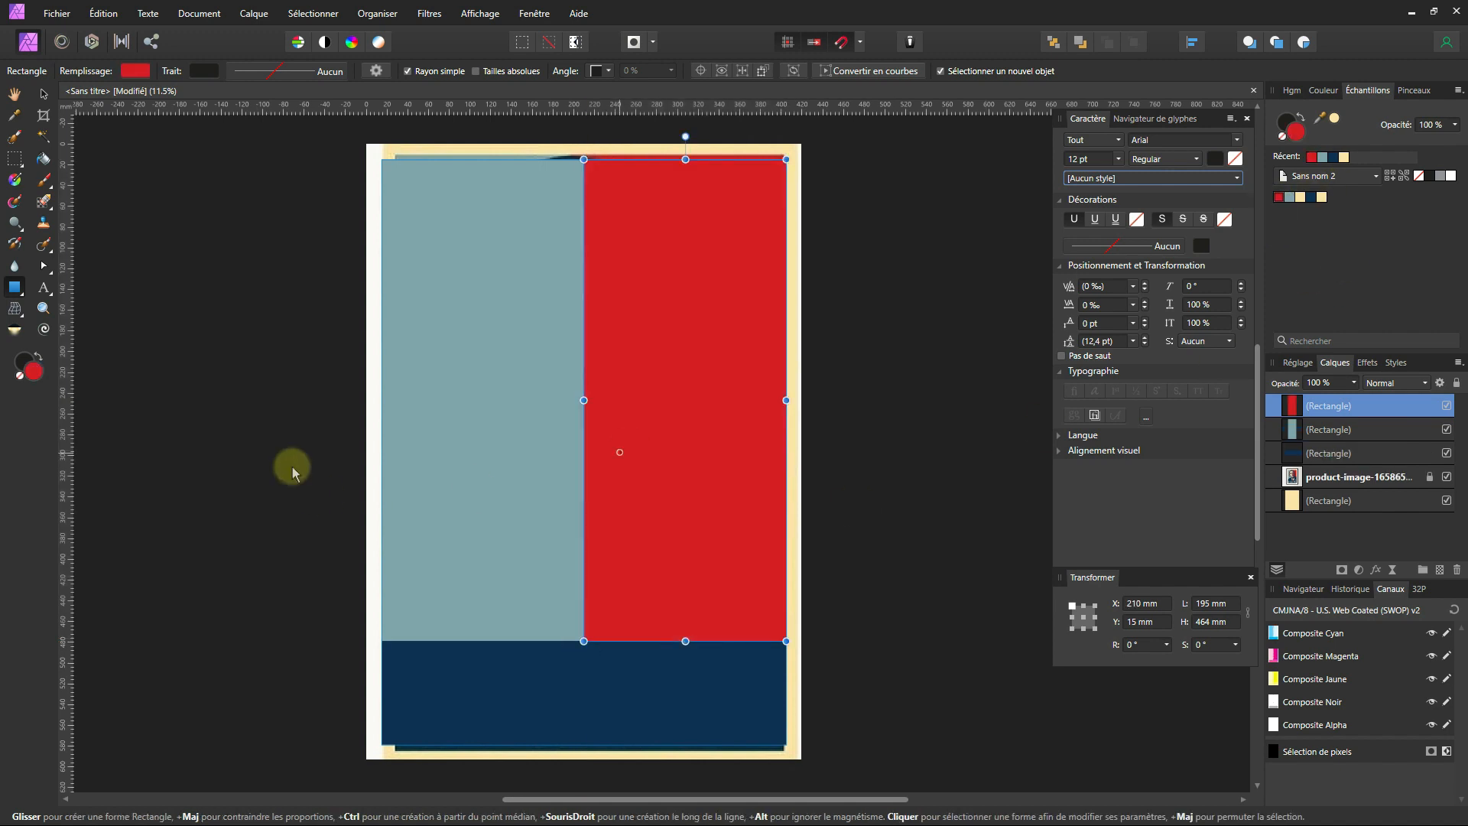
- Group the navy, grey-blue and red rectangles, and move the cream rectangle layer above the HOPE image
click(44, 94)
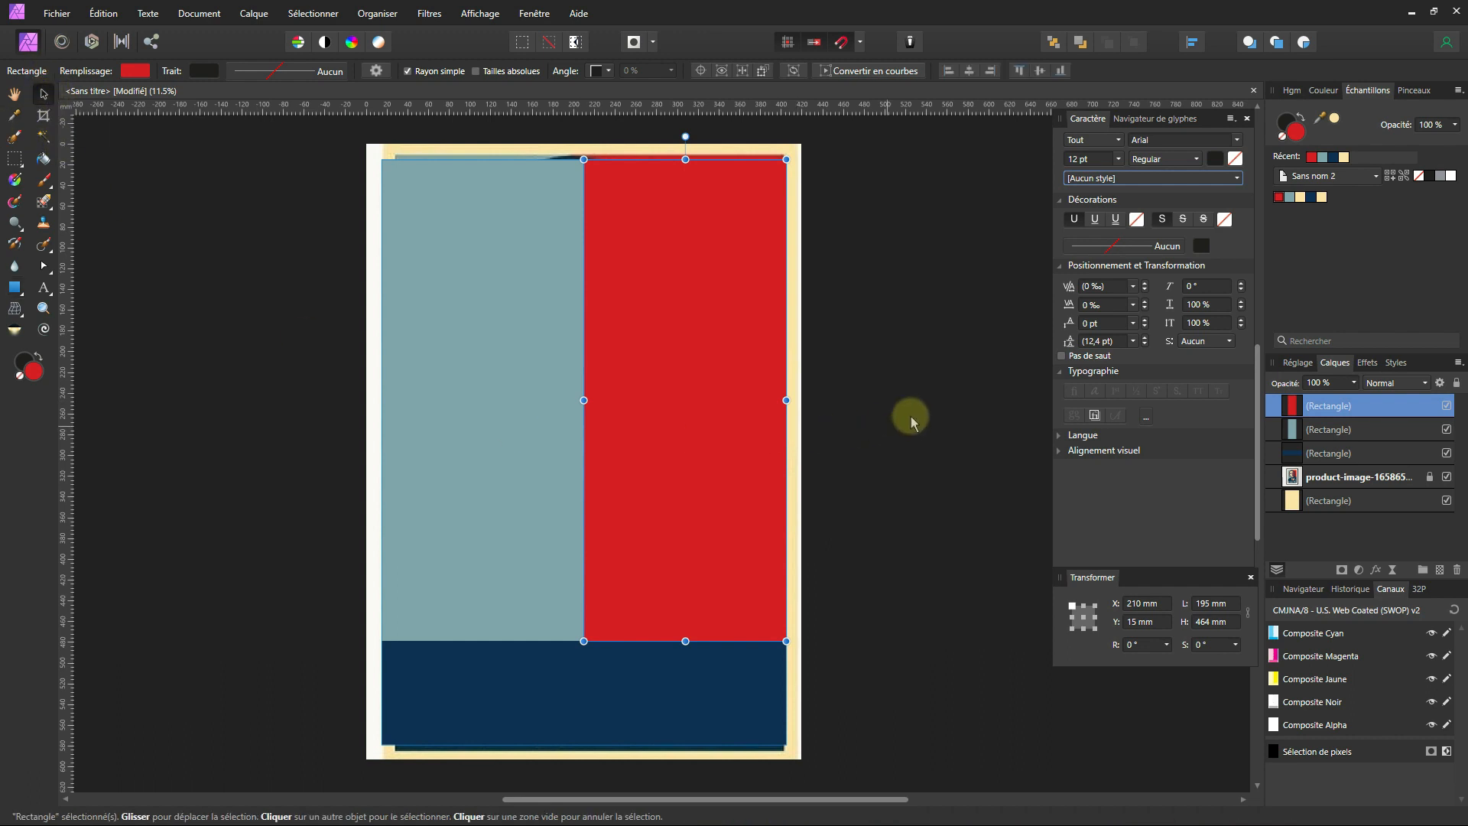
click(1340, 453)
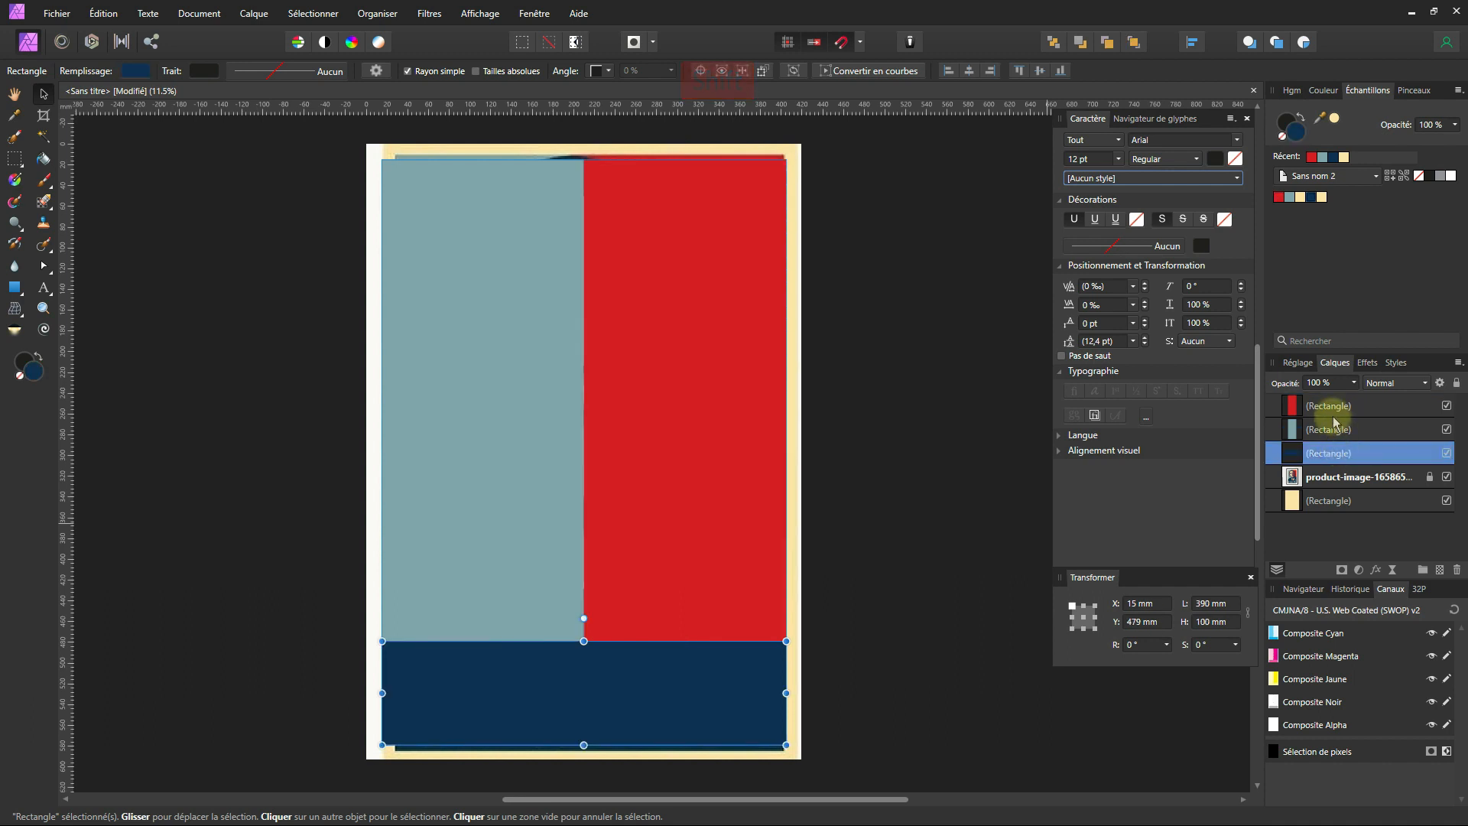
shift+click(1331, 414)
key(ctrl+g)
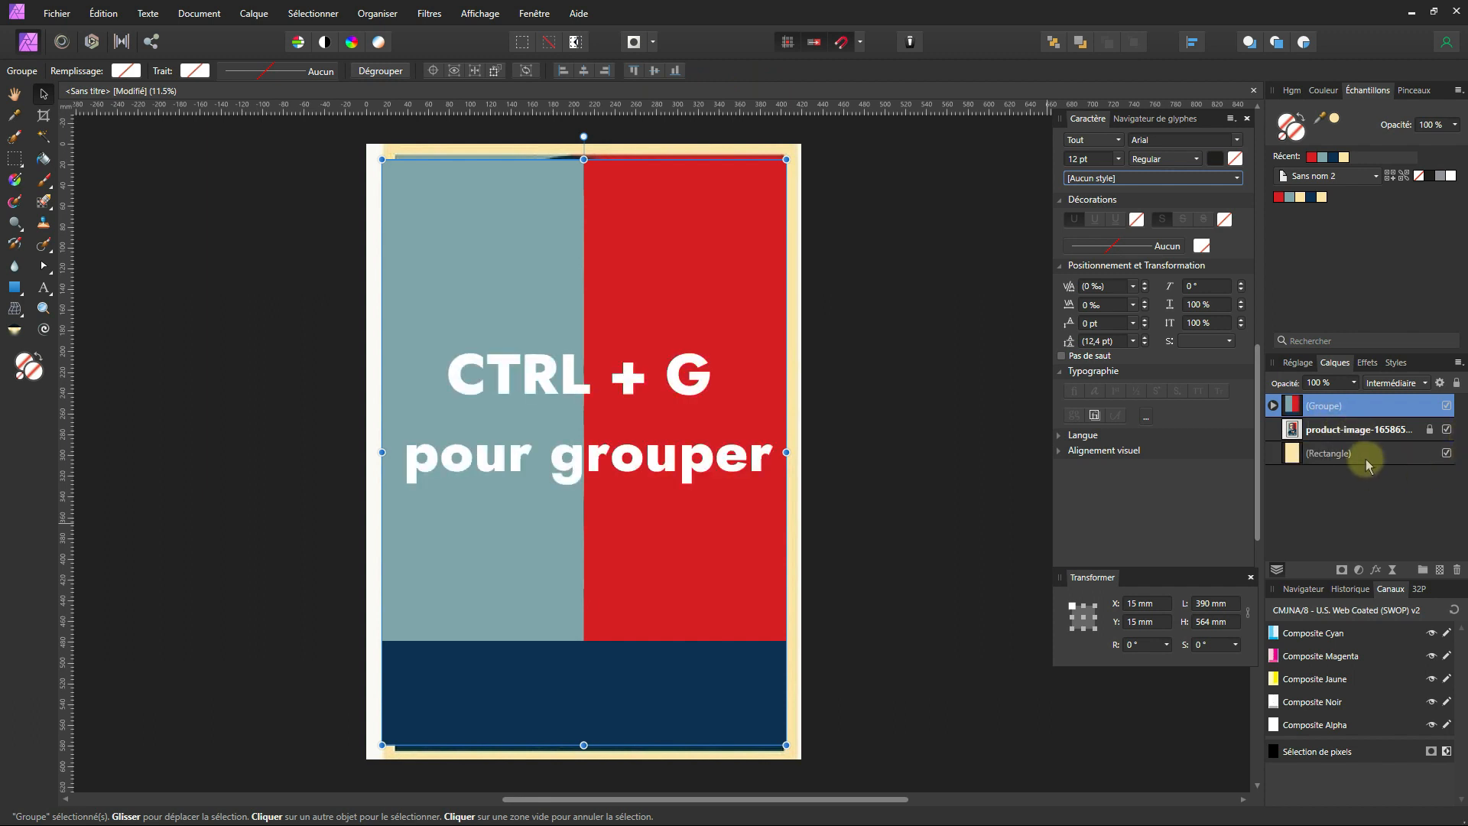
drag(1368, 463, 1376, 422)
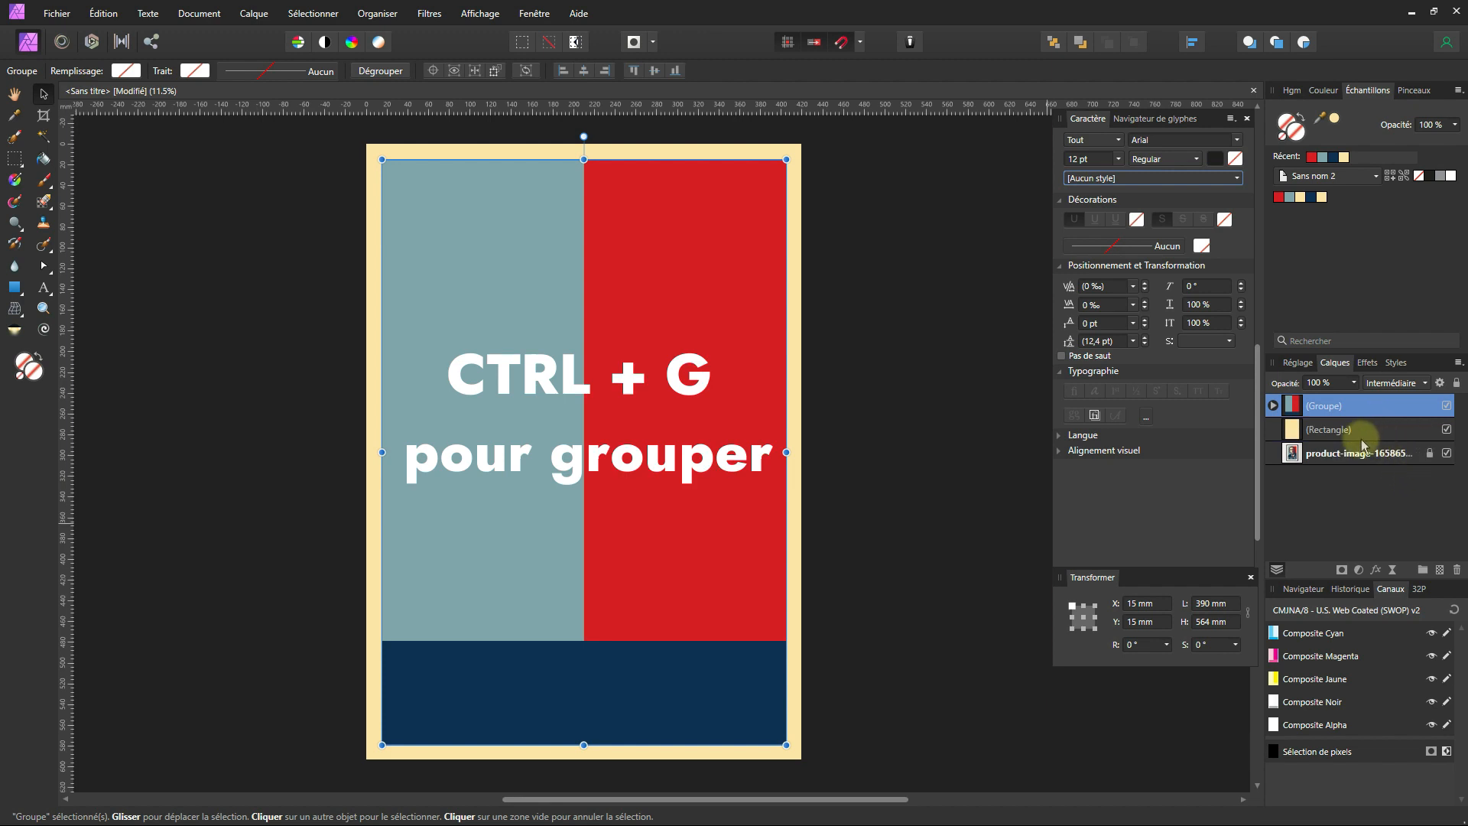
- Rename the cream rectangle layer "fond" and hide the HOPE image layer
double_click(1322, 430)
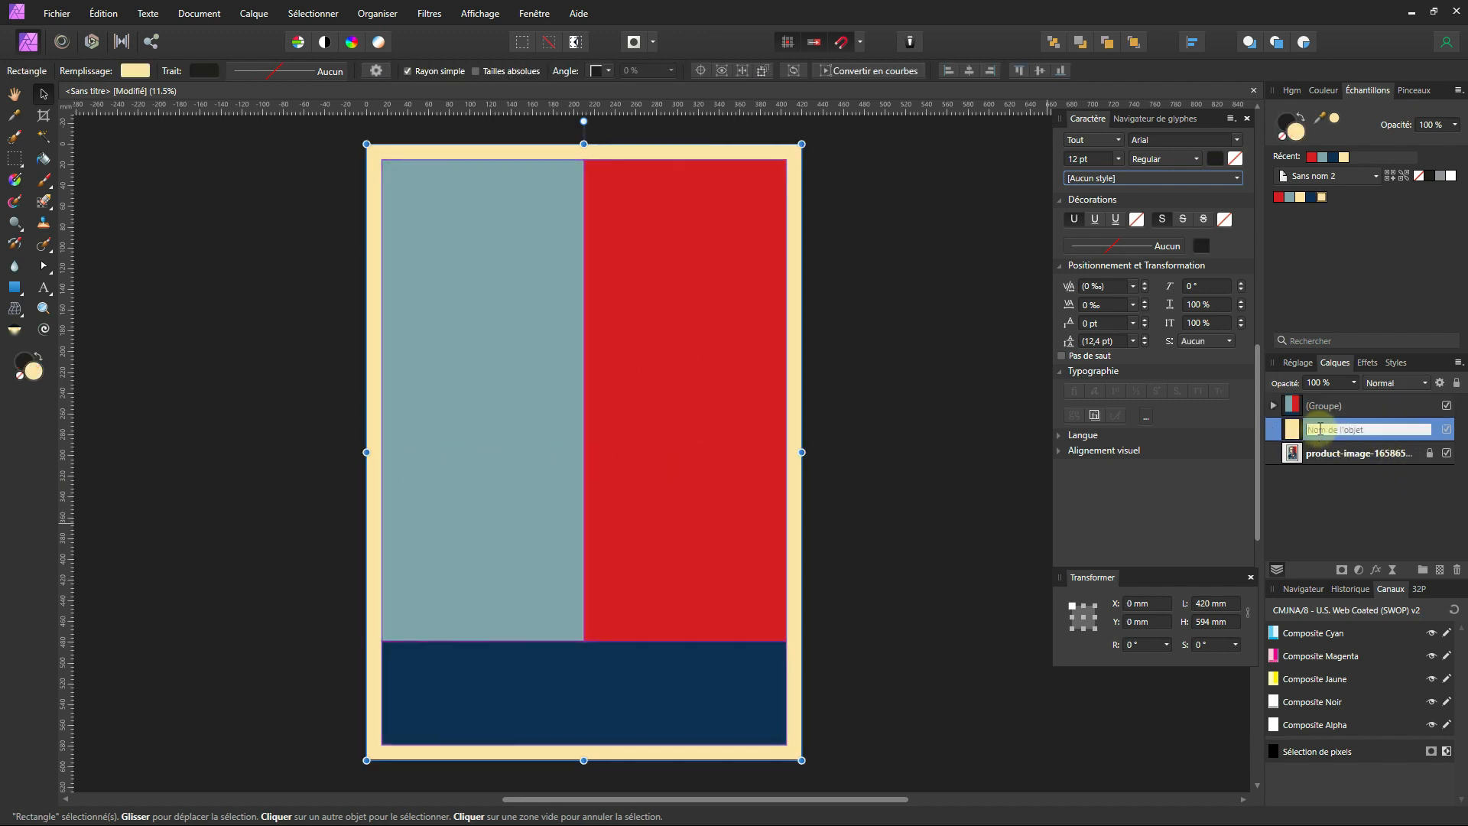
text(fo)
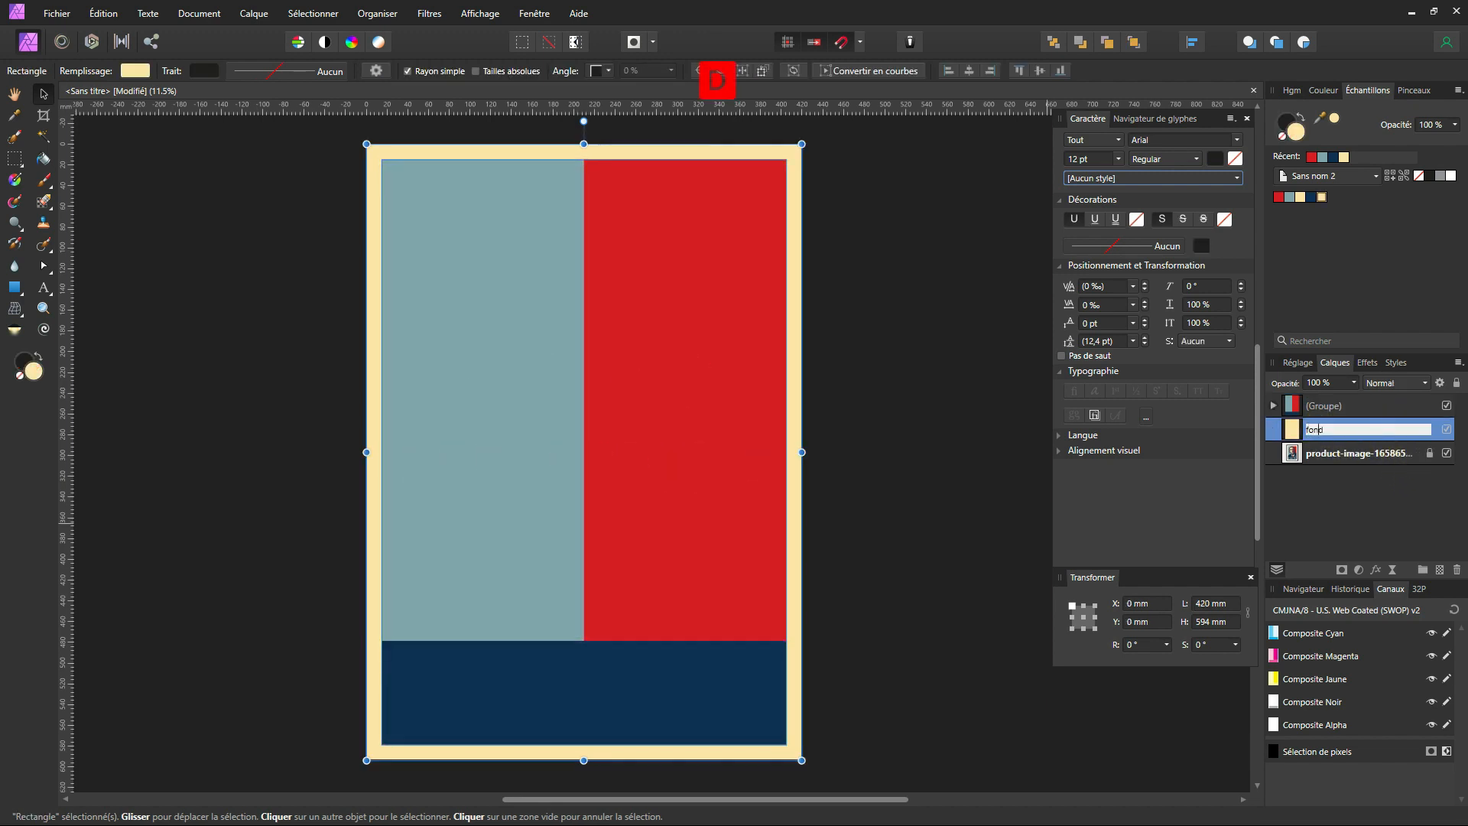
text(nd)
key(Return)
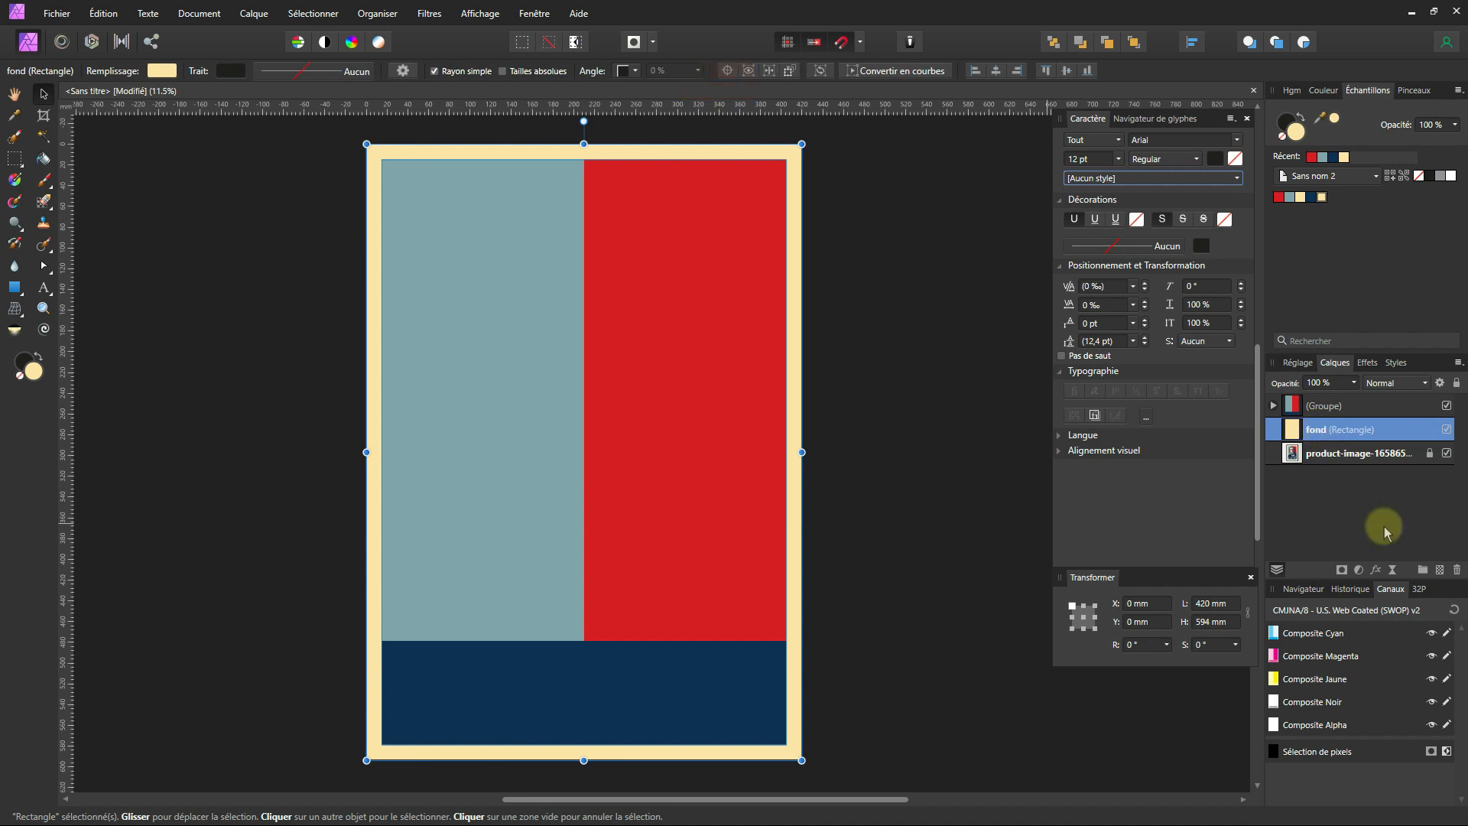
click(1447, 452)
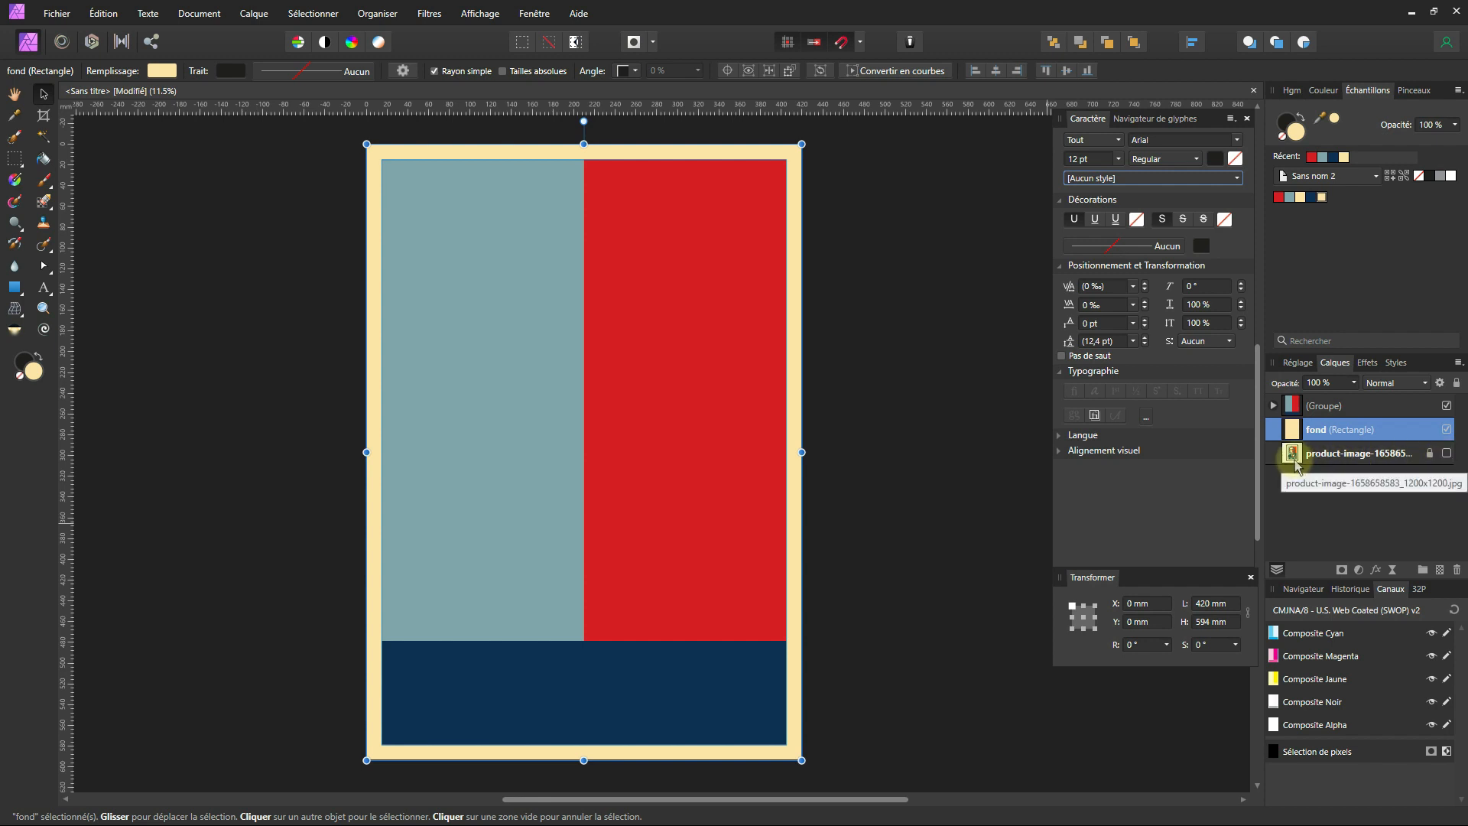
- Deselect the cream fond rectangle on the poster
click(703, 480)
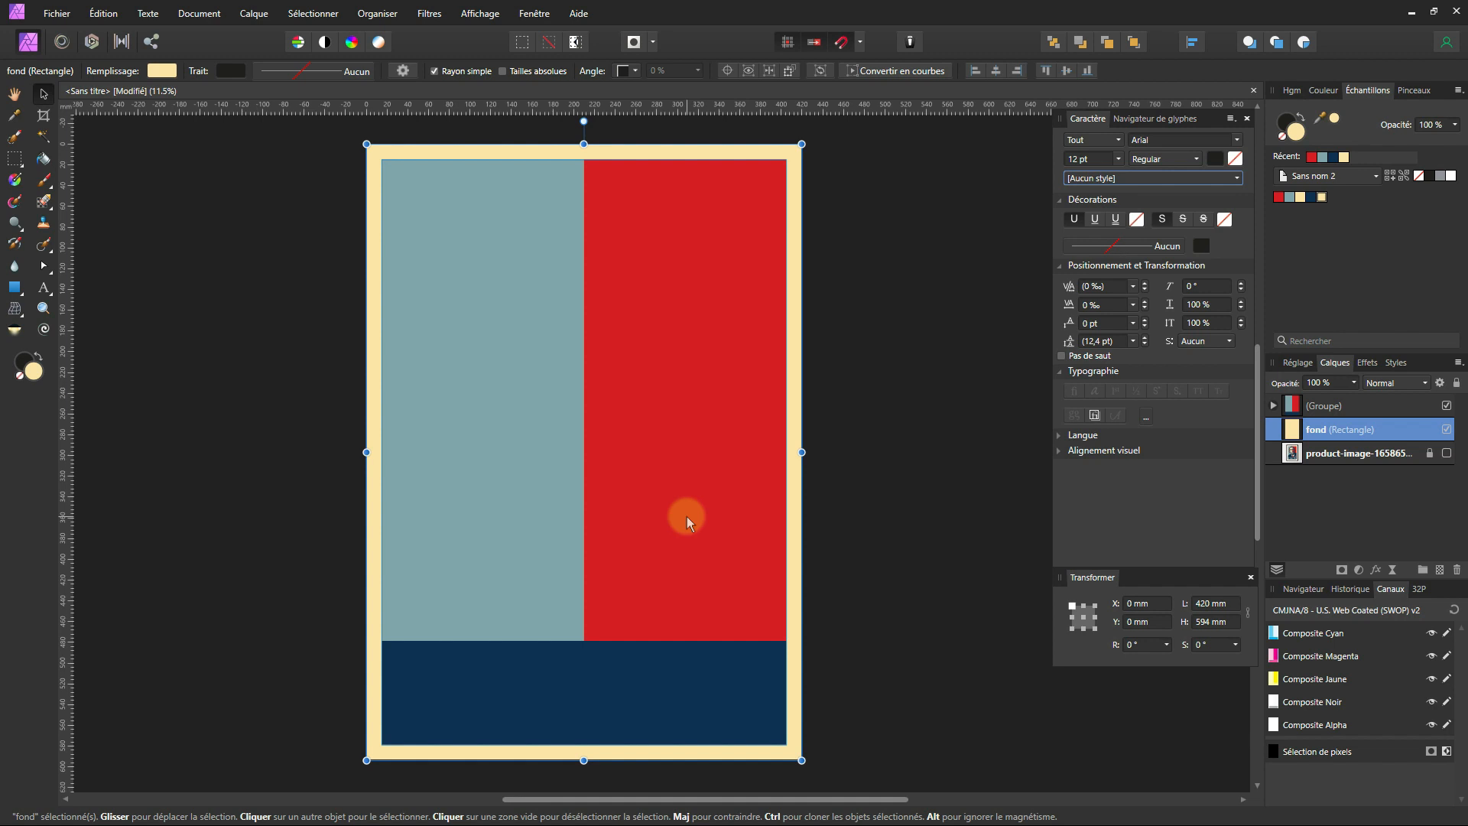
click(902, 481)
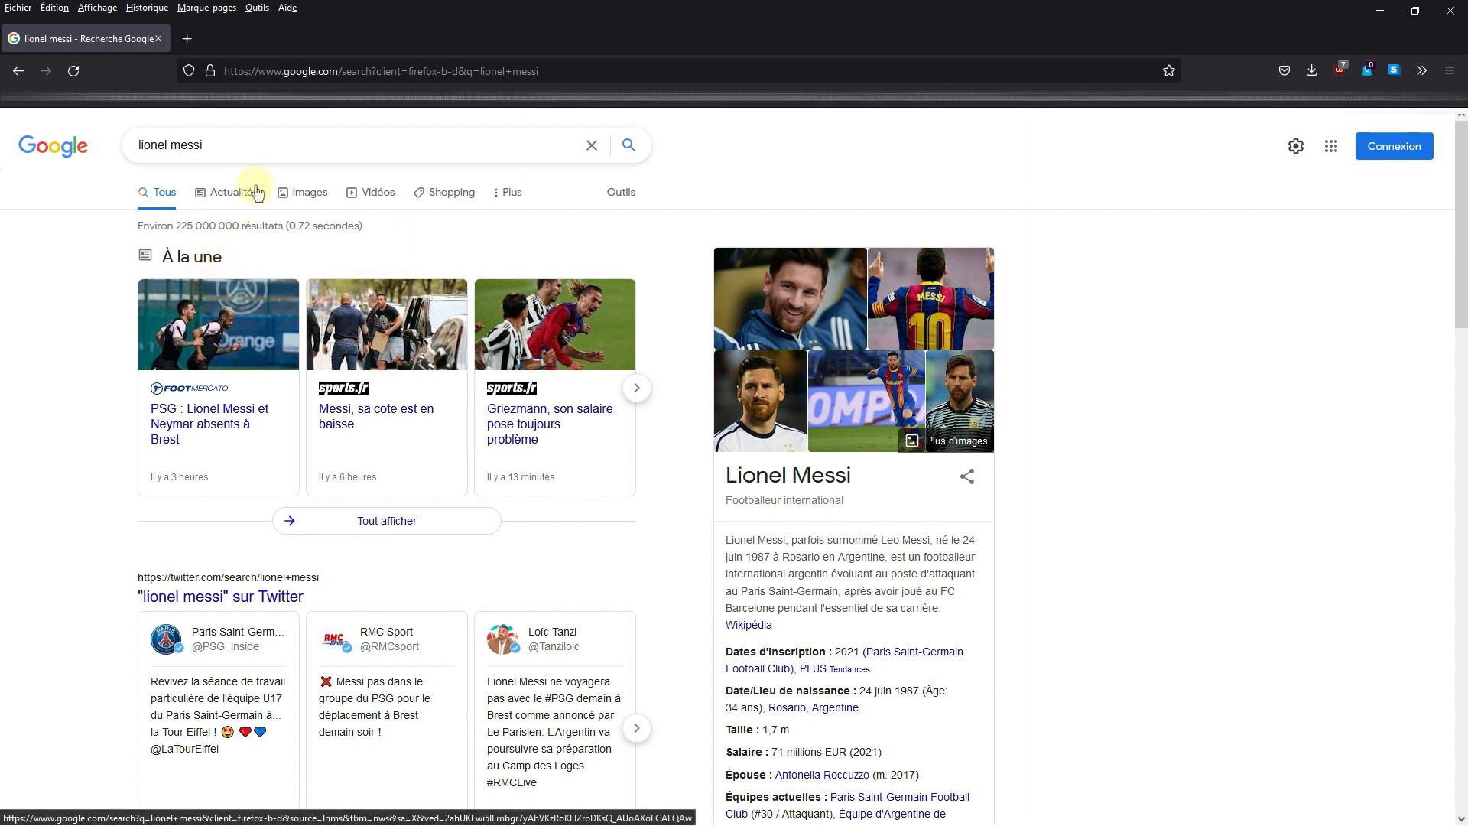
- In the browser, filter the Lionel Messi image results to Creative Commons licences and open the 26 June 2018 cropped portrait's Wikimedia Commons page
click(307, 195)
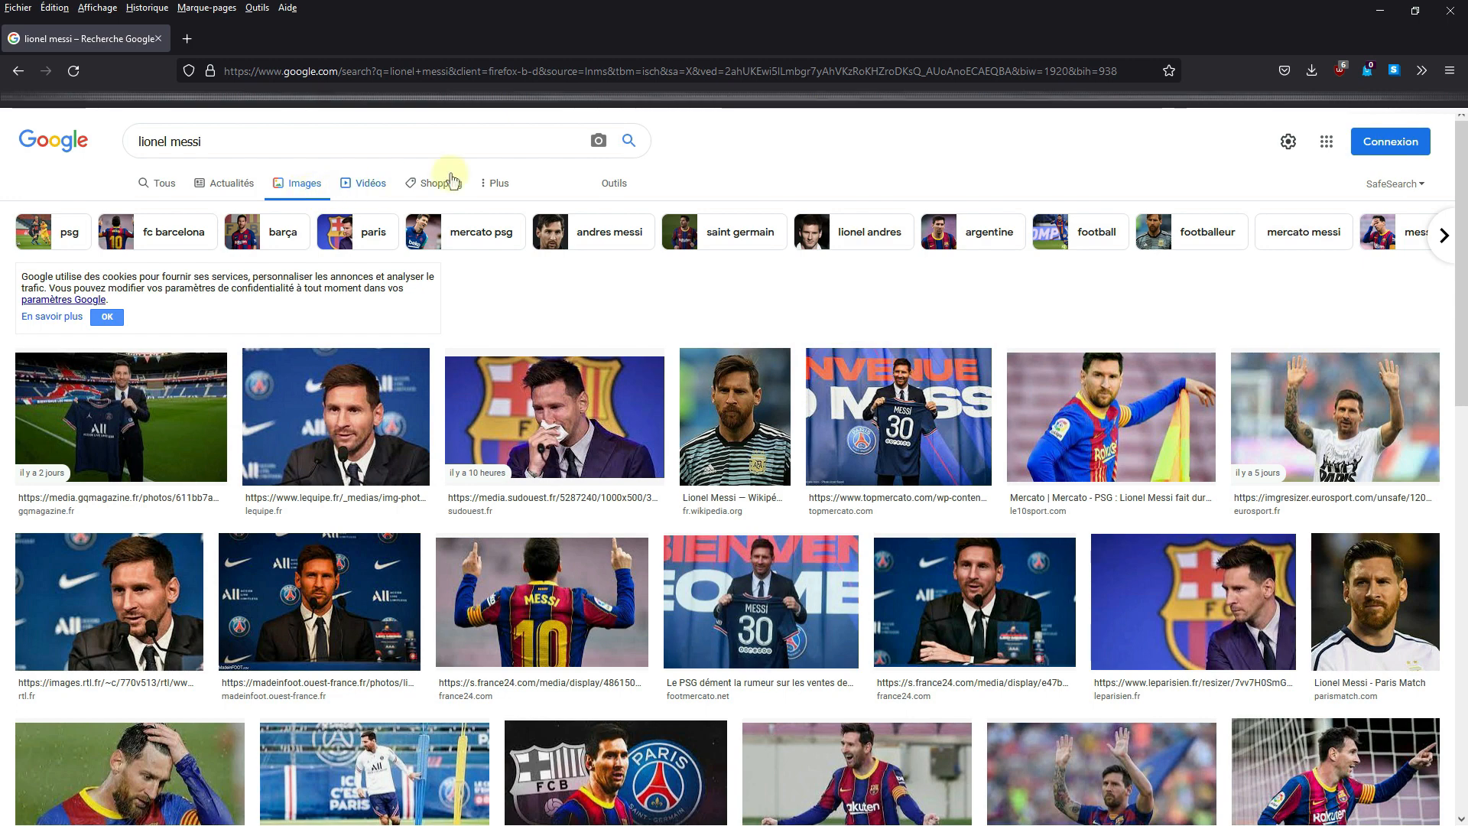
click(613, 182)
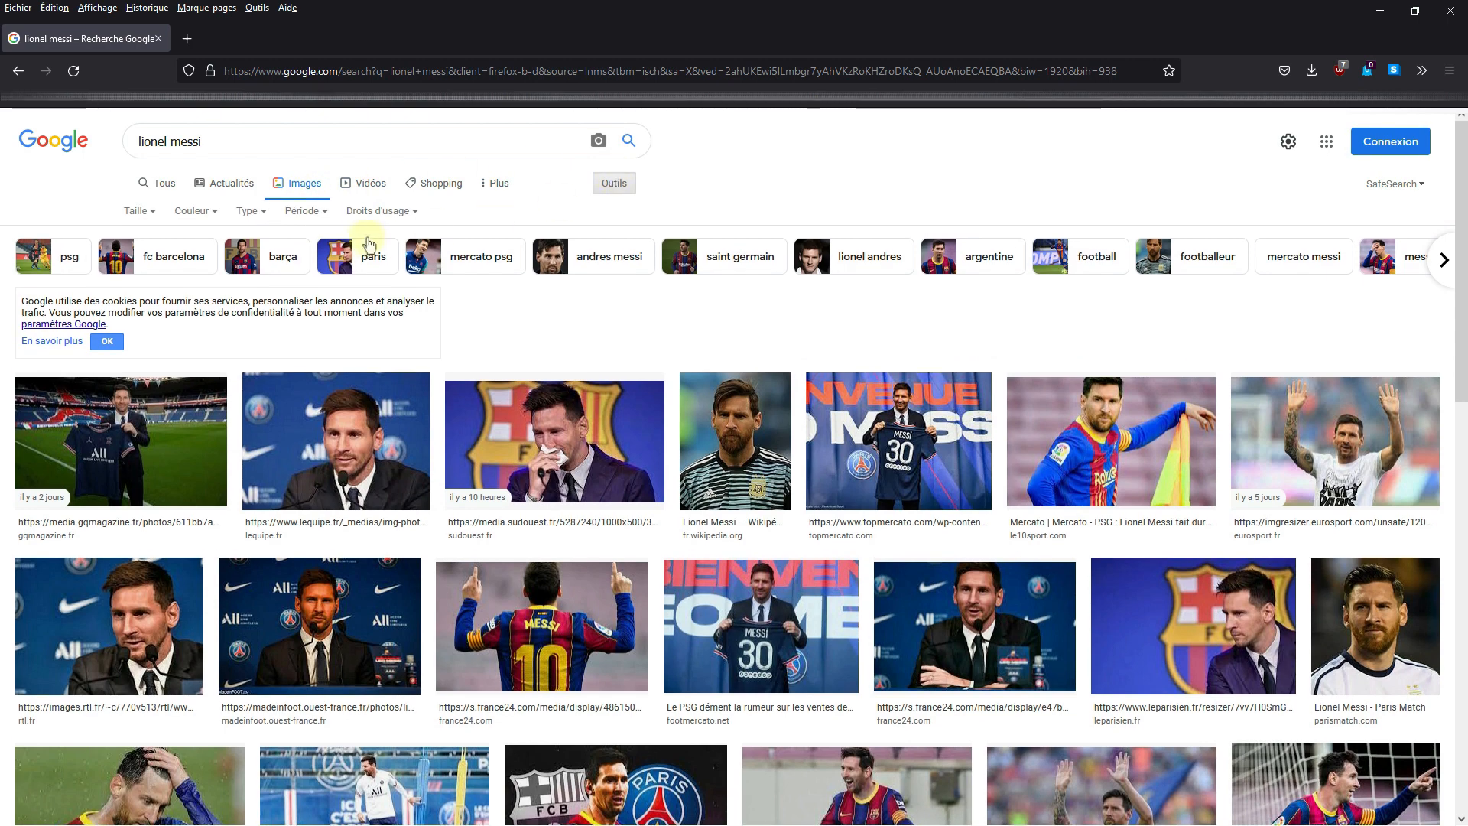
click(355, 216)
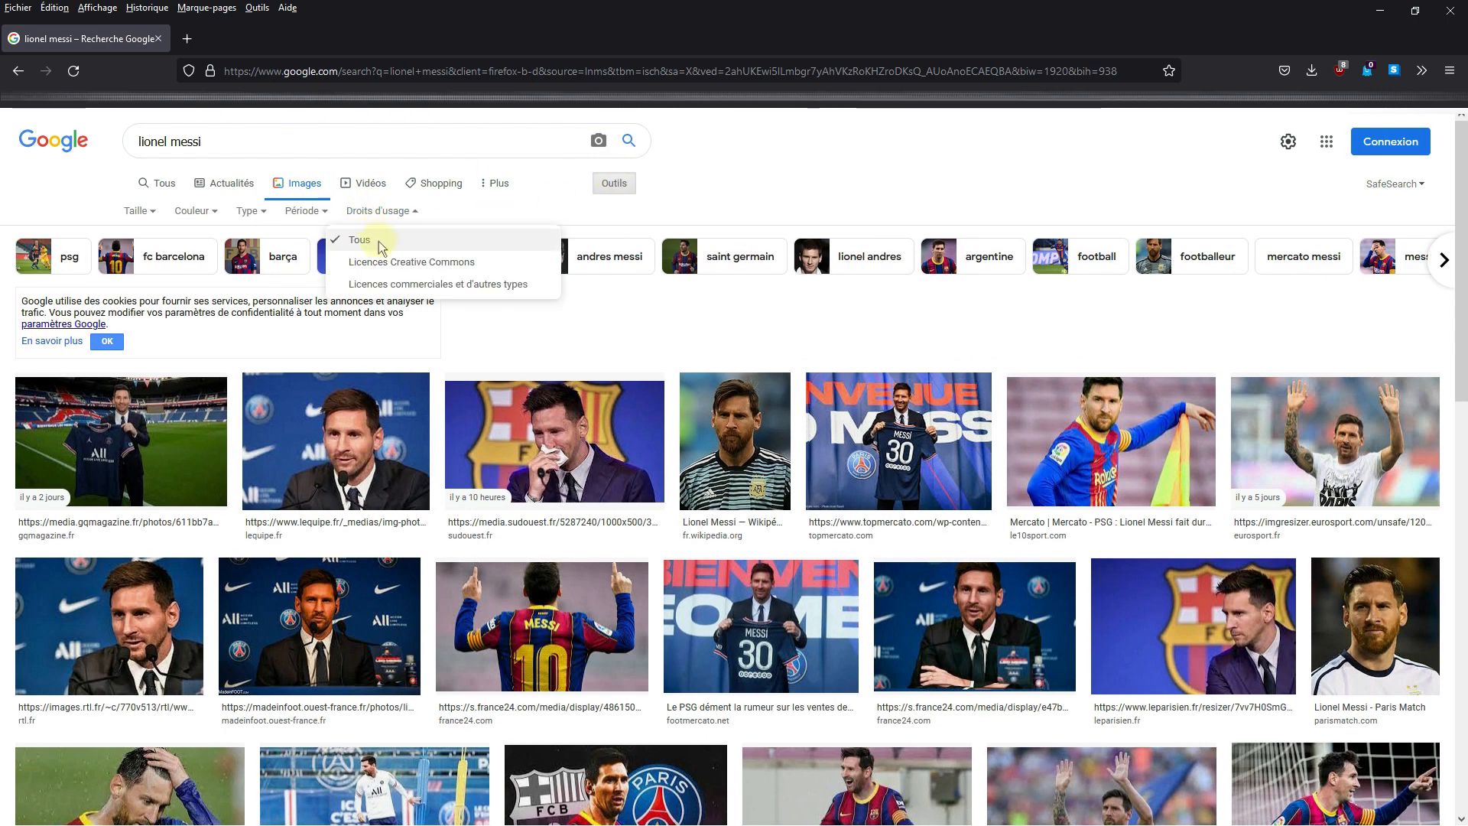
click(384, 263)
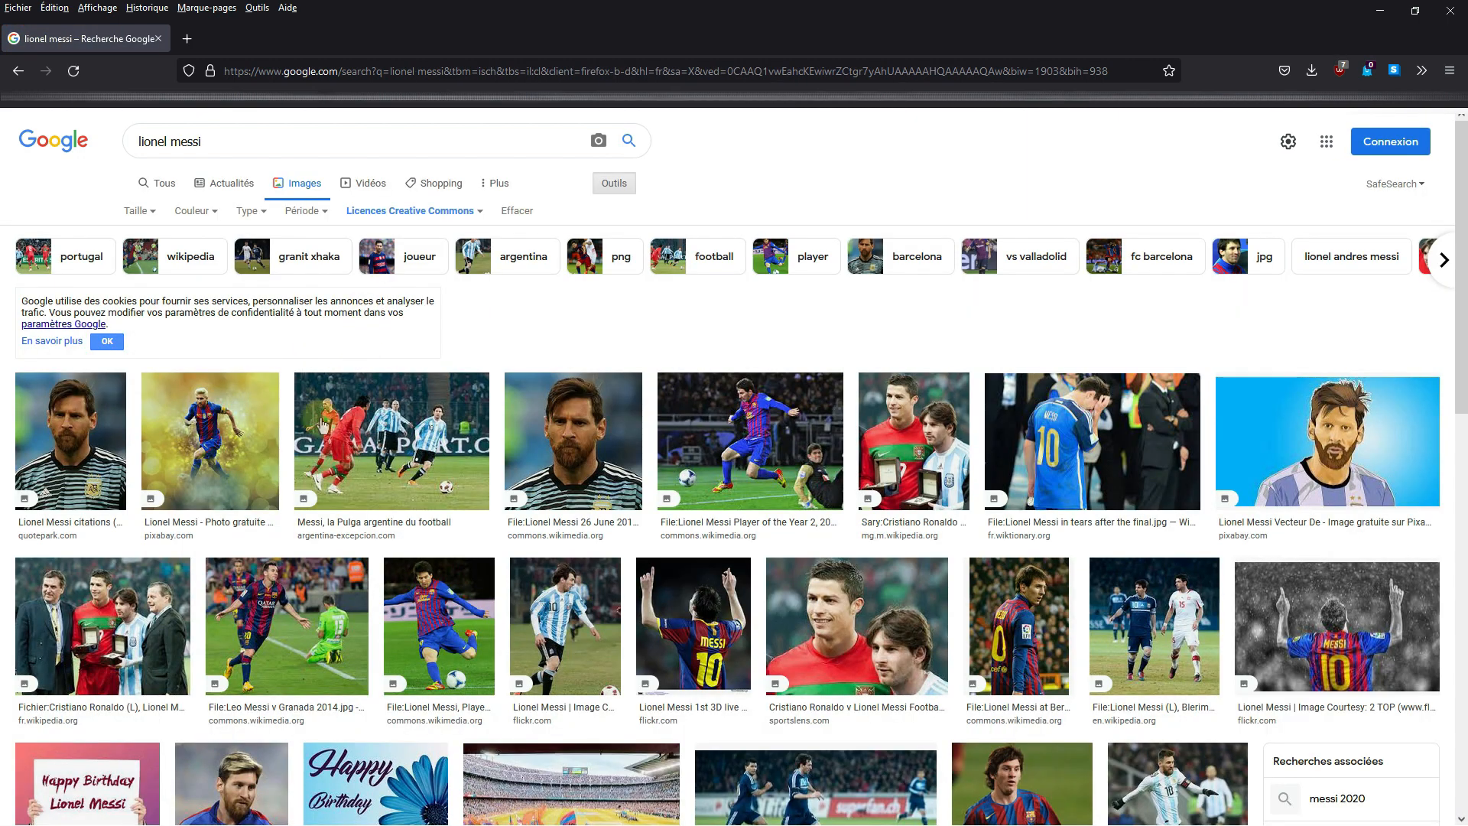
click(545, 457)
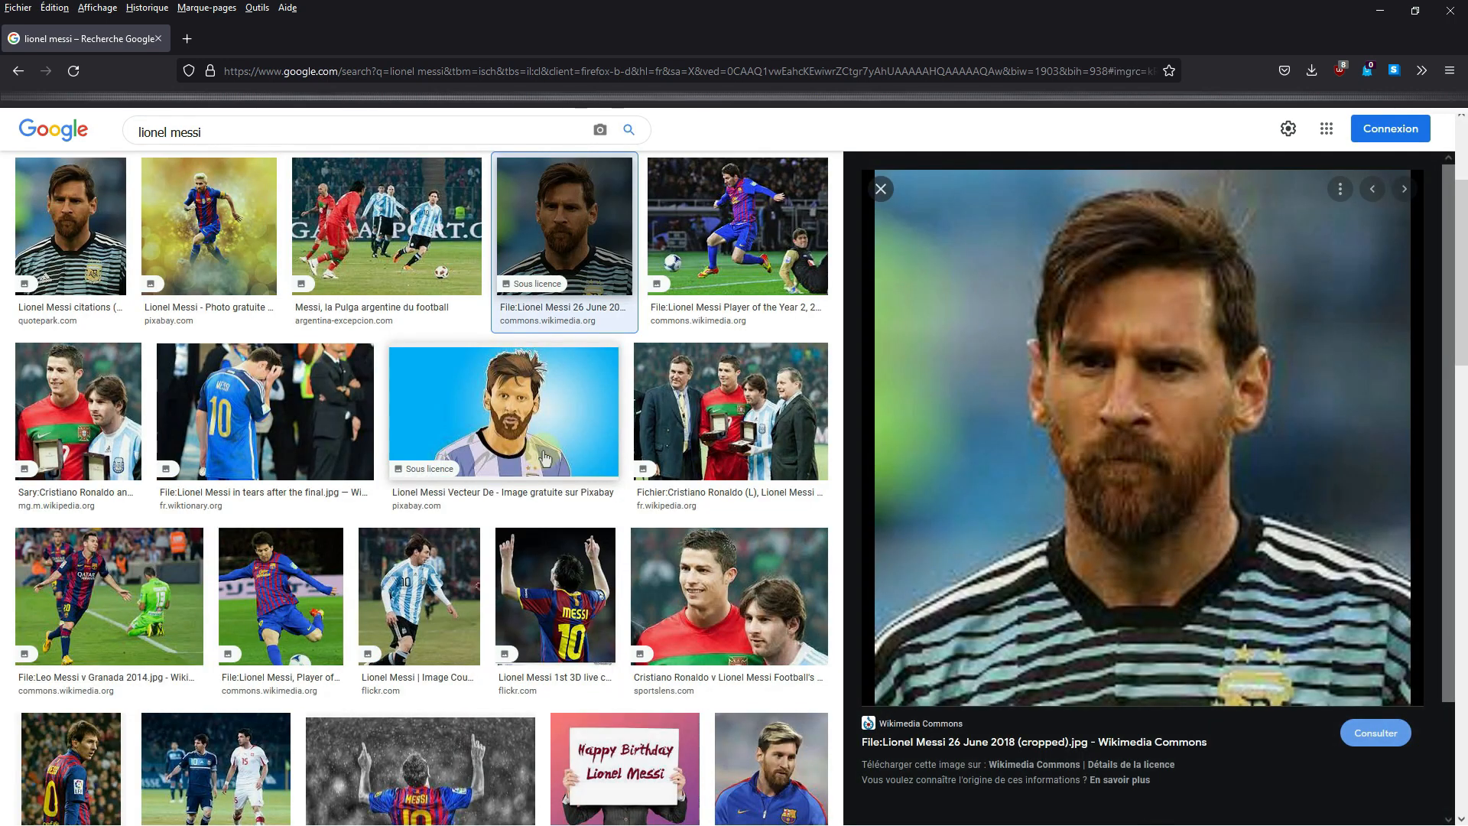
click(1356, 736)
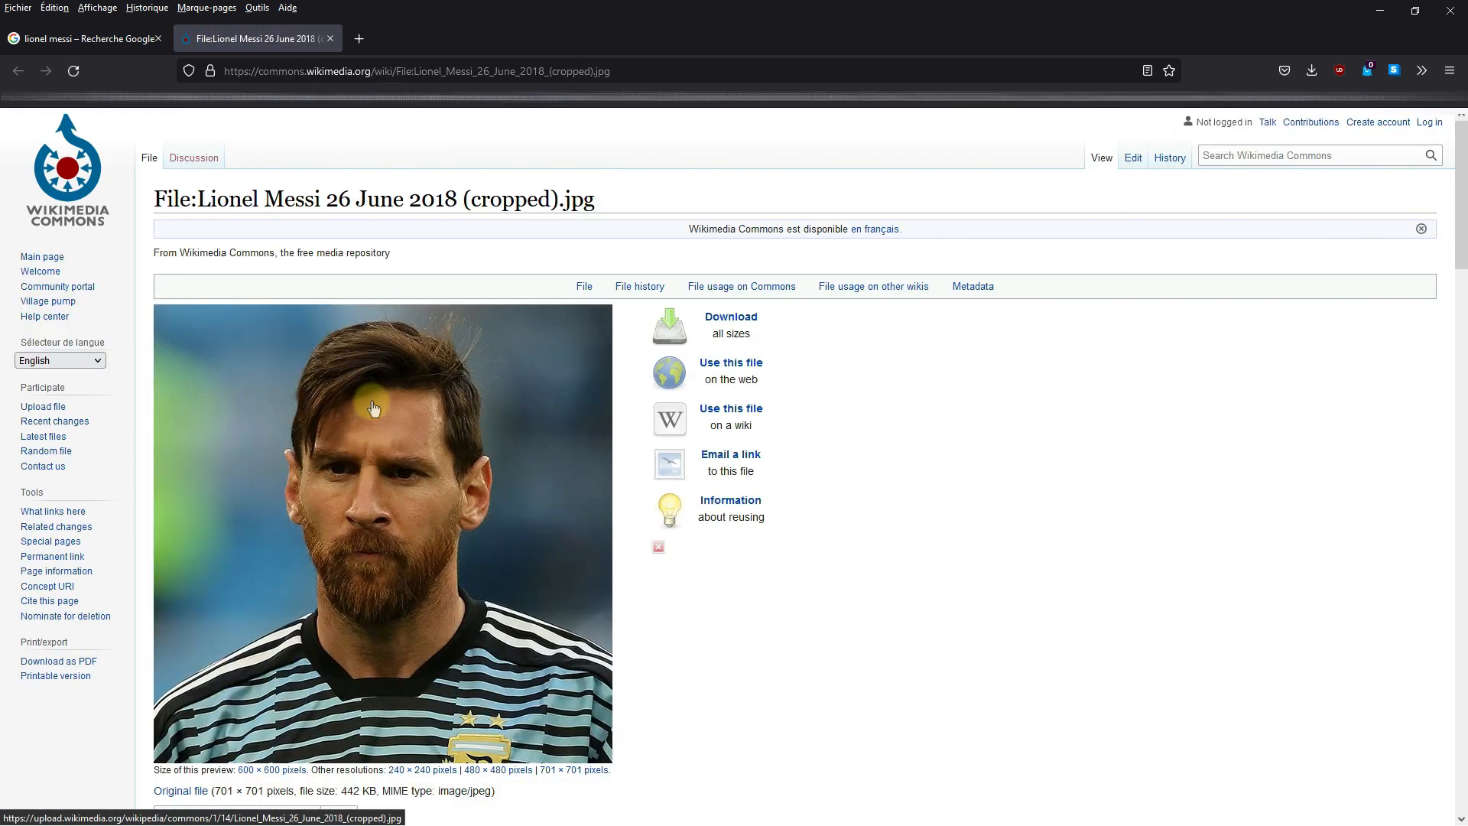
- Examine the photo's Licensing section for the permission to remix and the conditions attached to reuse
scroll(373, 404, down, 3)
scroll(375, 410, down, 10)
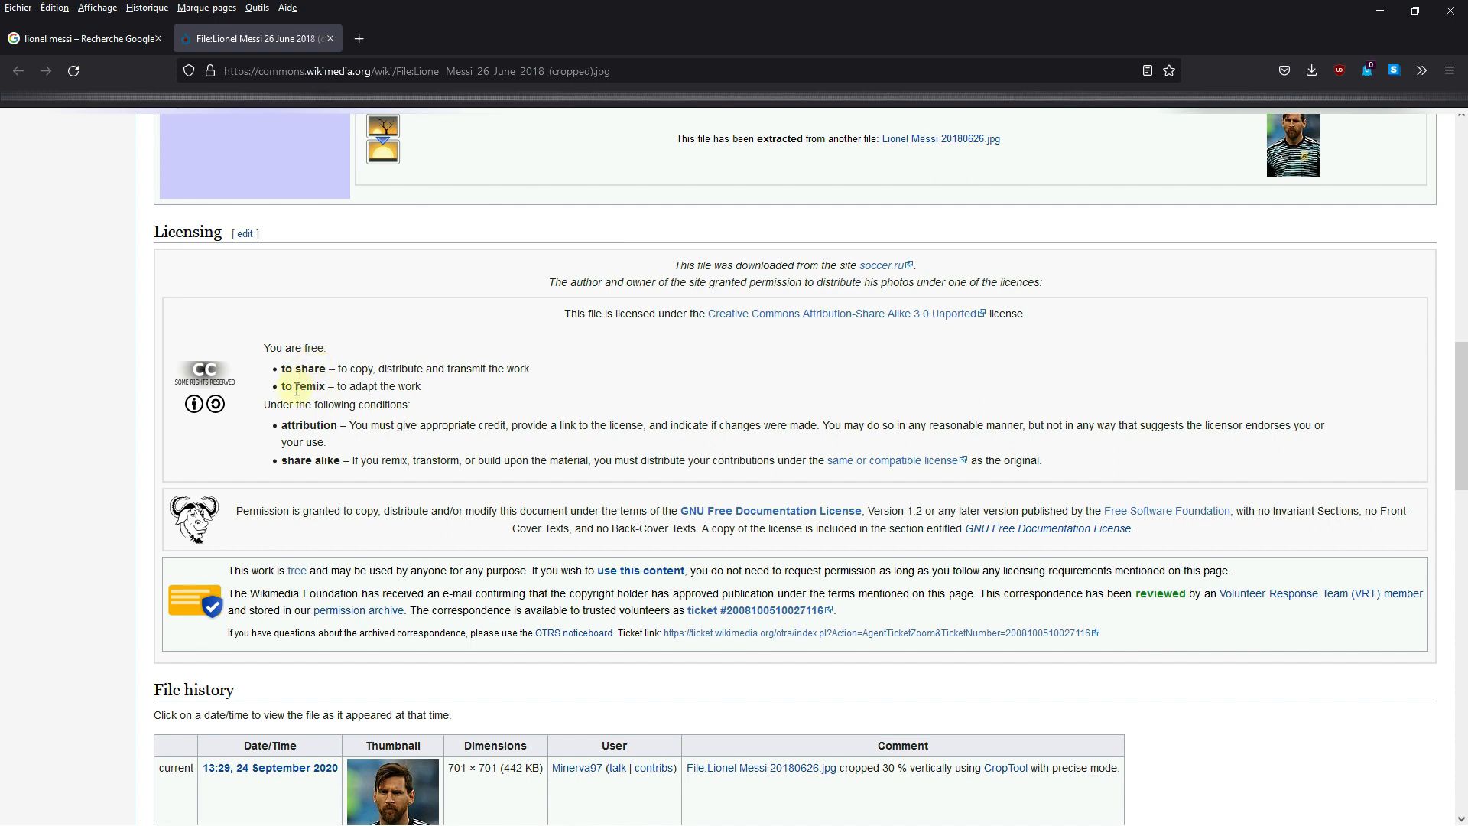
drag(297, 390, 448, 394)
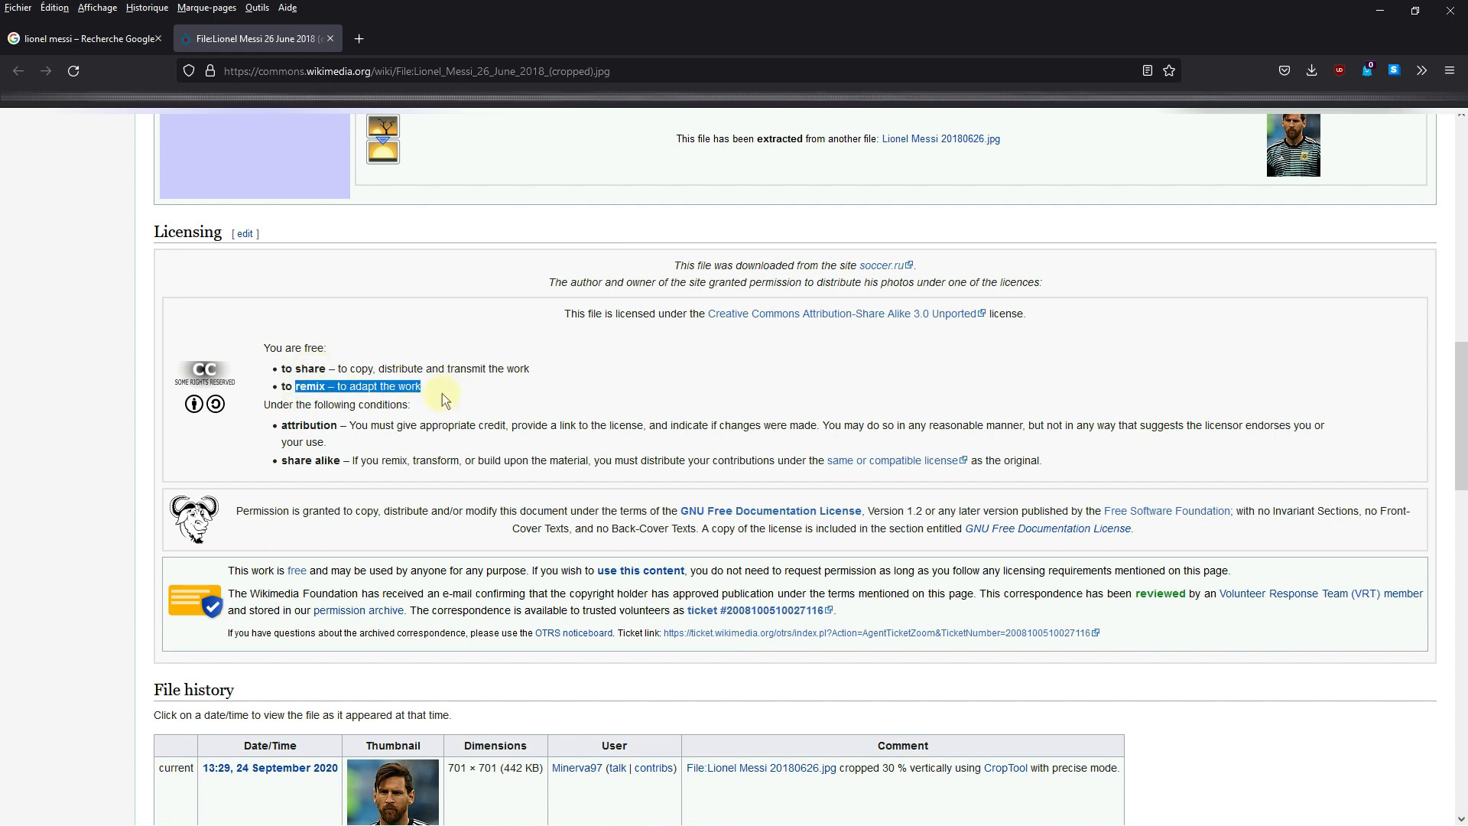
click(446, 399)
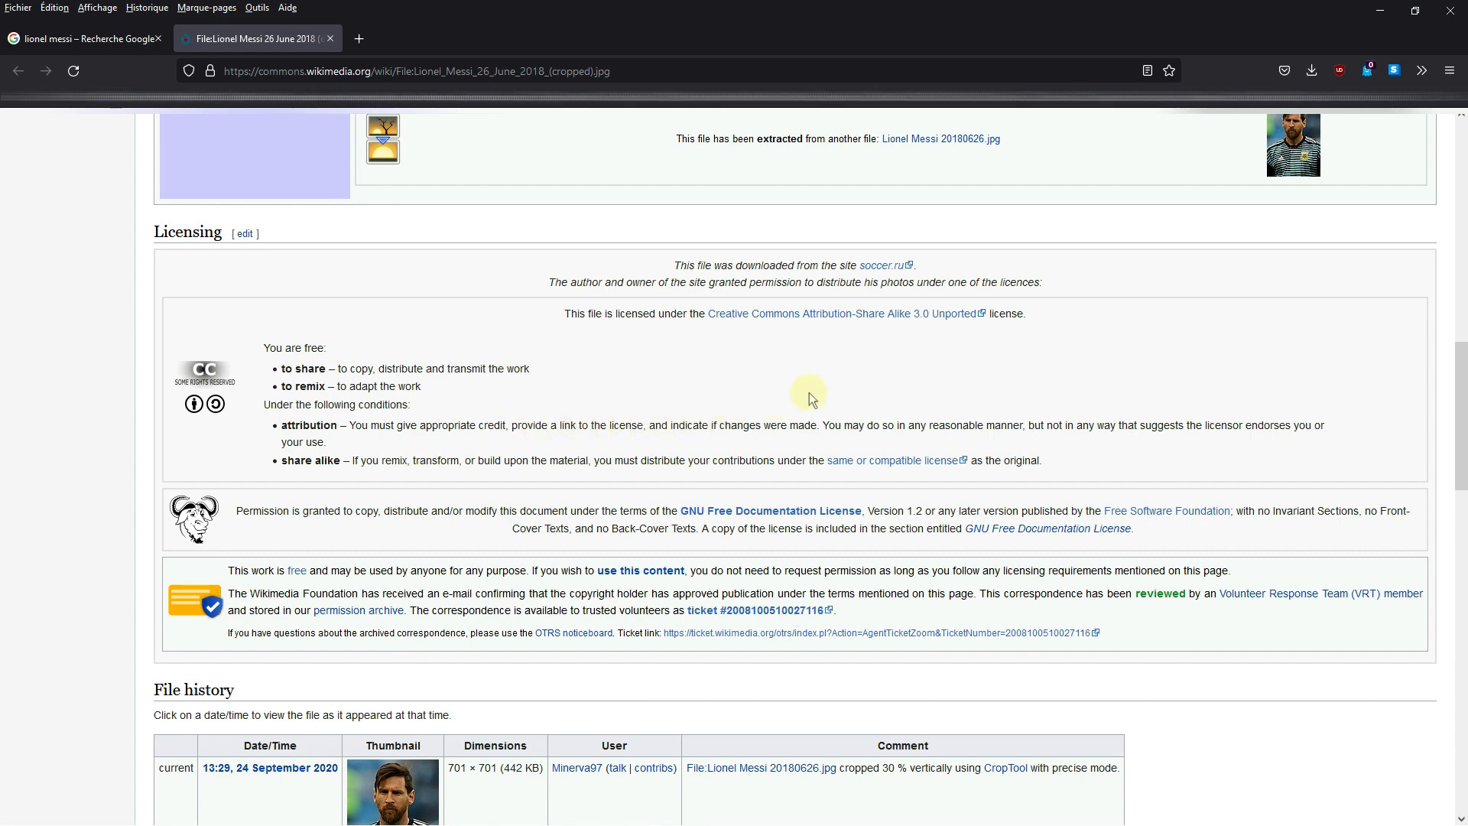
scroll(508, 372, up, 1)
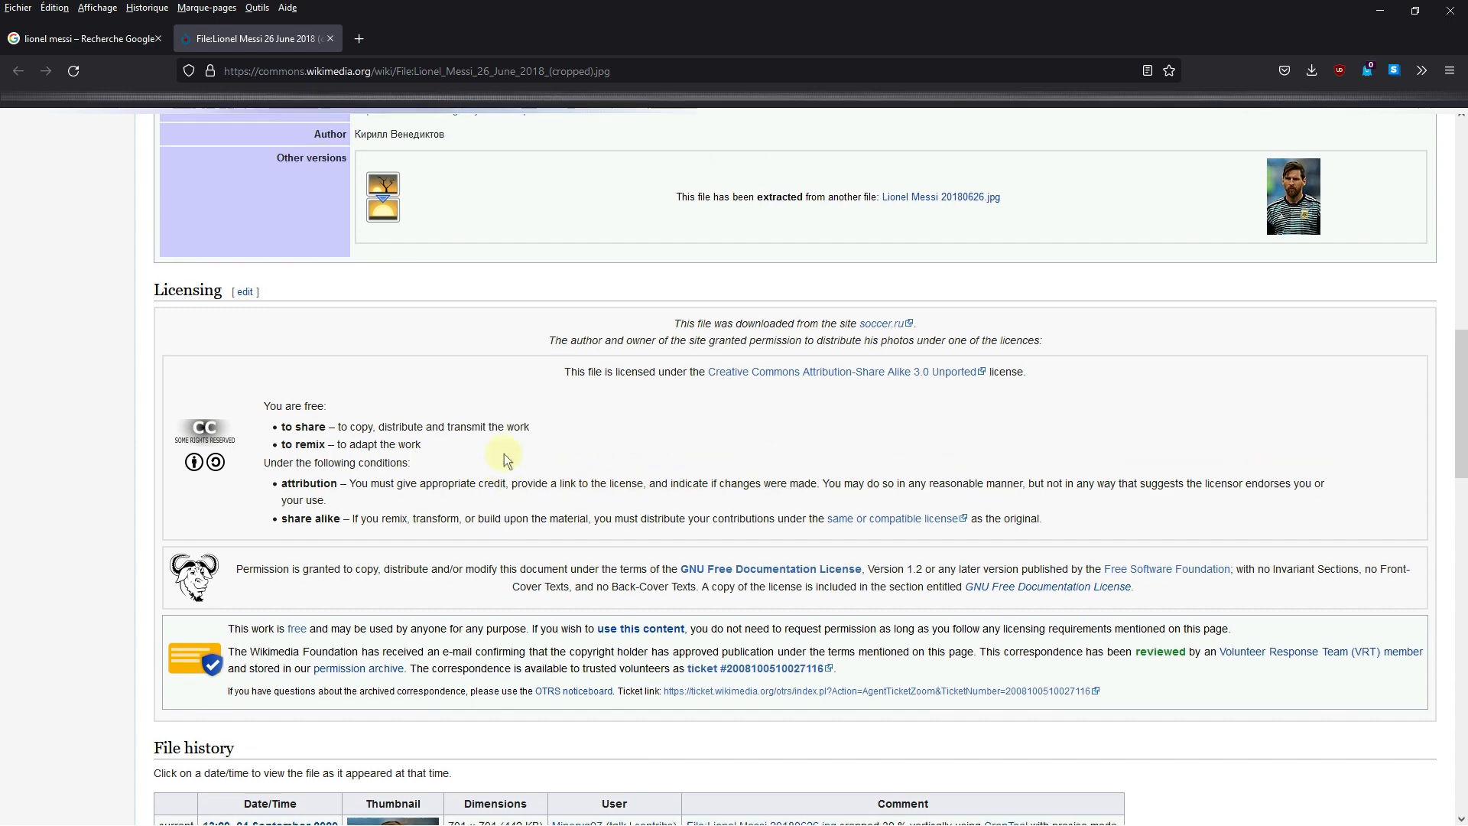
scroll(419, 495, up, 14)
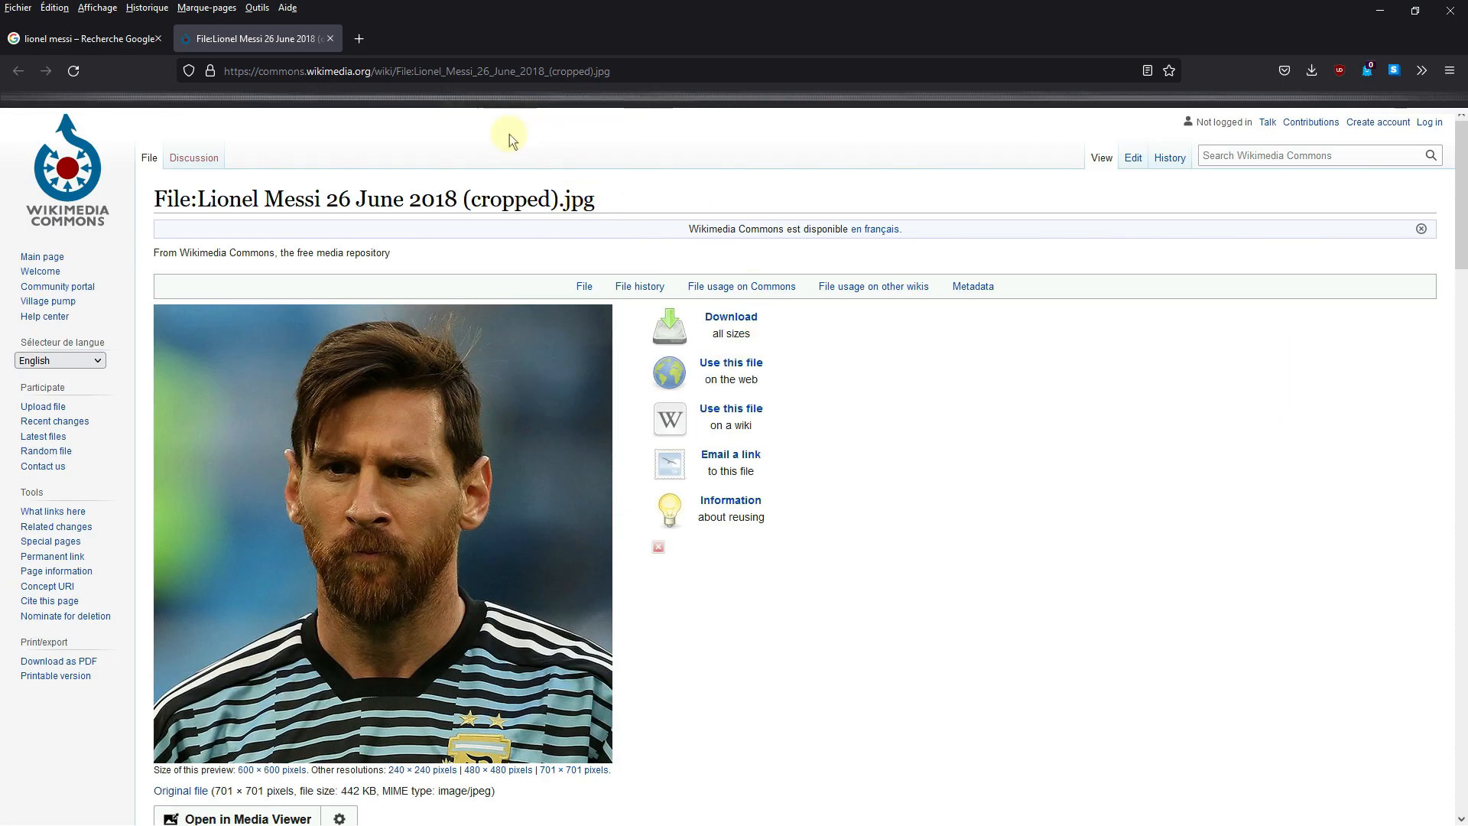
scroll(401, 555, down, 14)
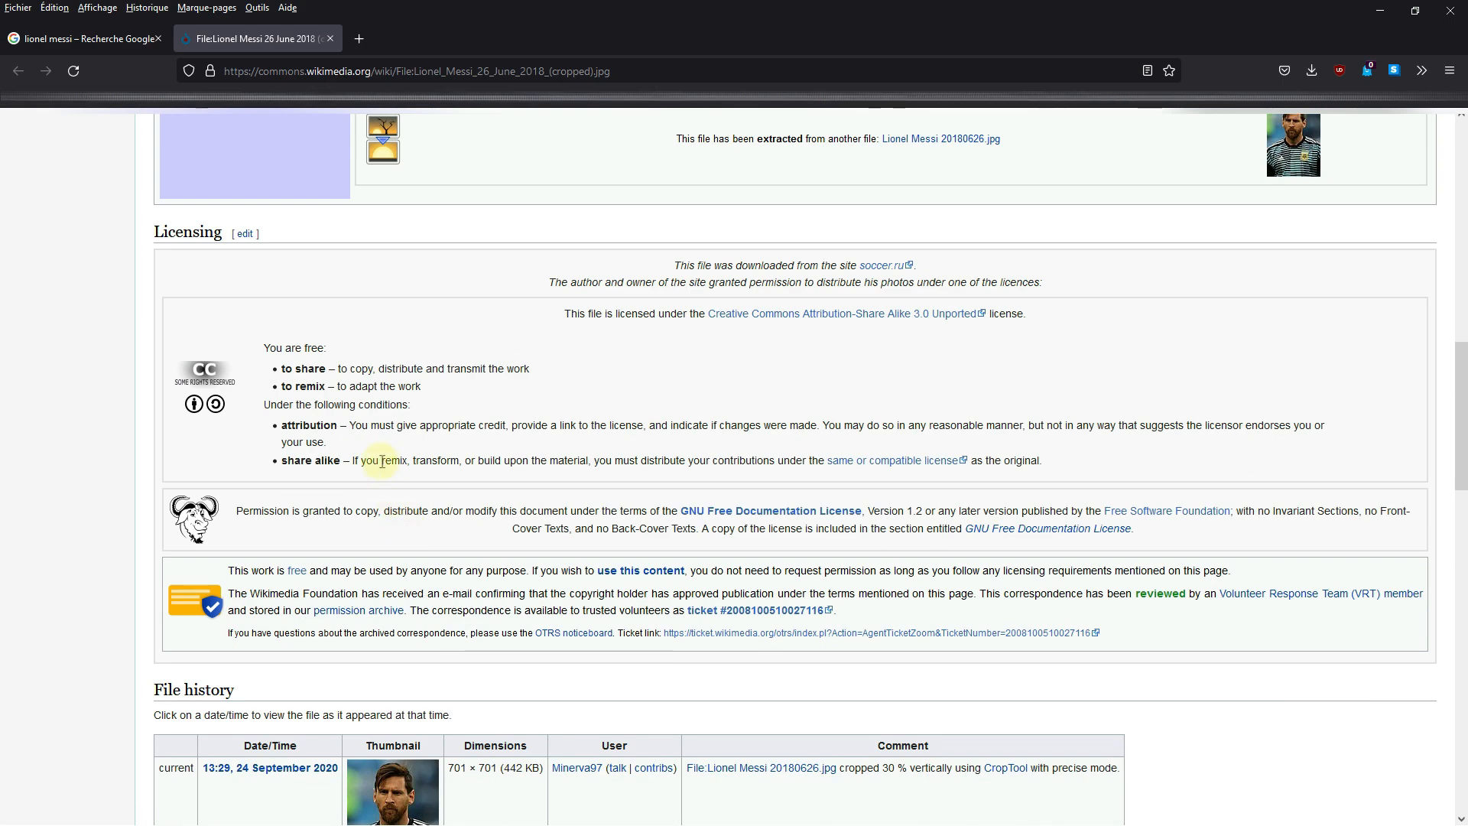
scroll(382, 461, up, 14)
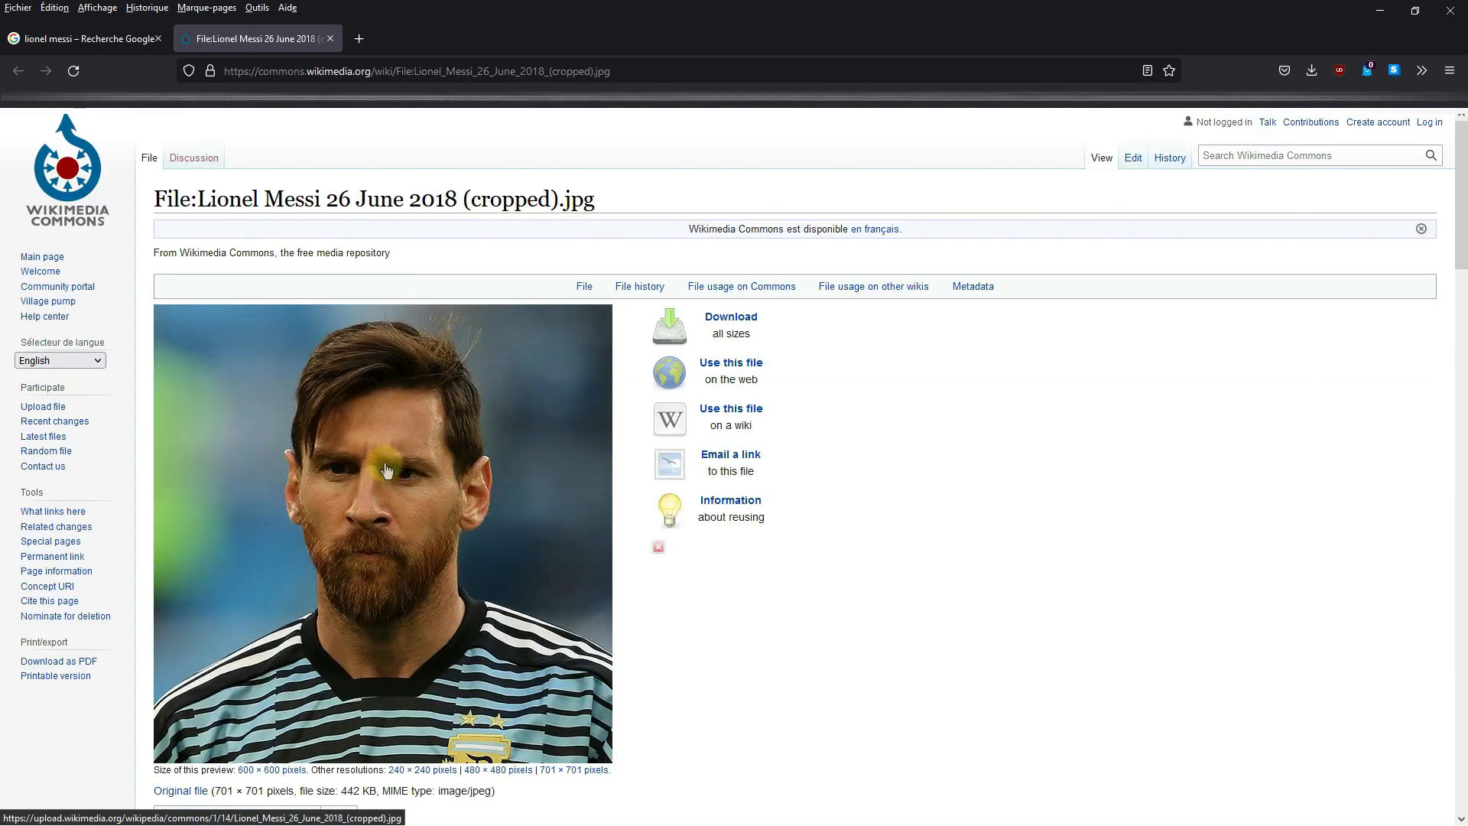
- Download the portrait's original 701 × 701 px JPG from the Media Viewer and save the file
scroll(387, 470, down, 3)
scroll(387, 470, up, 1)
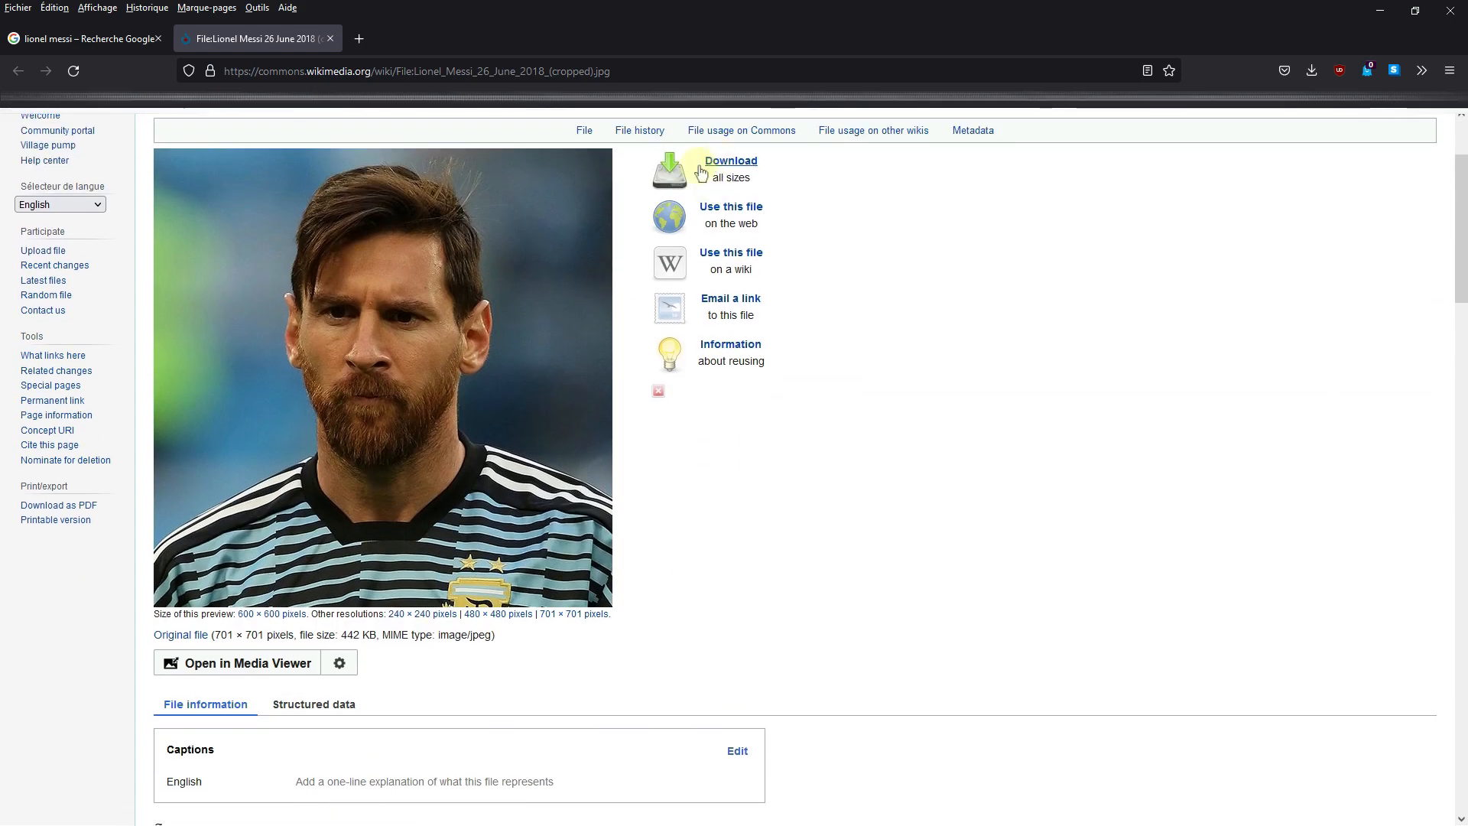
click(701, 175)
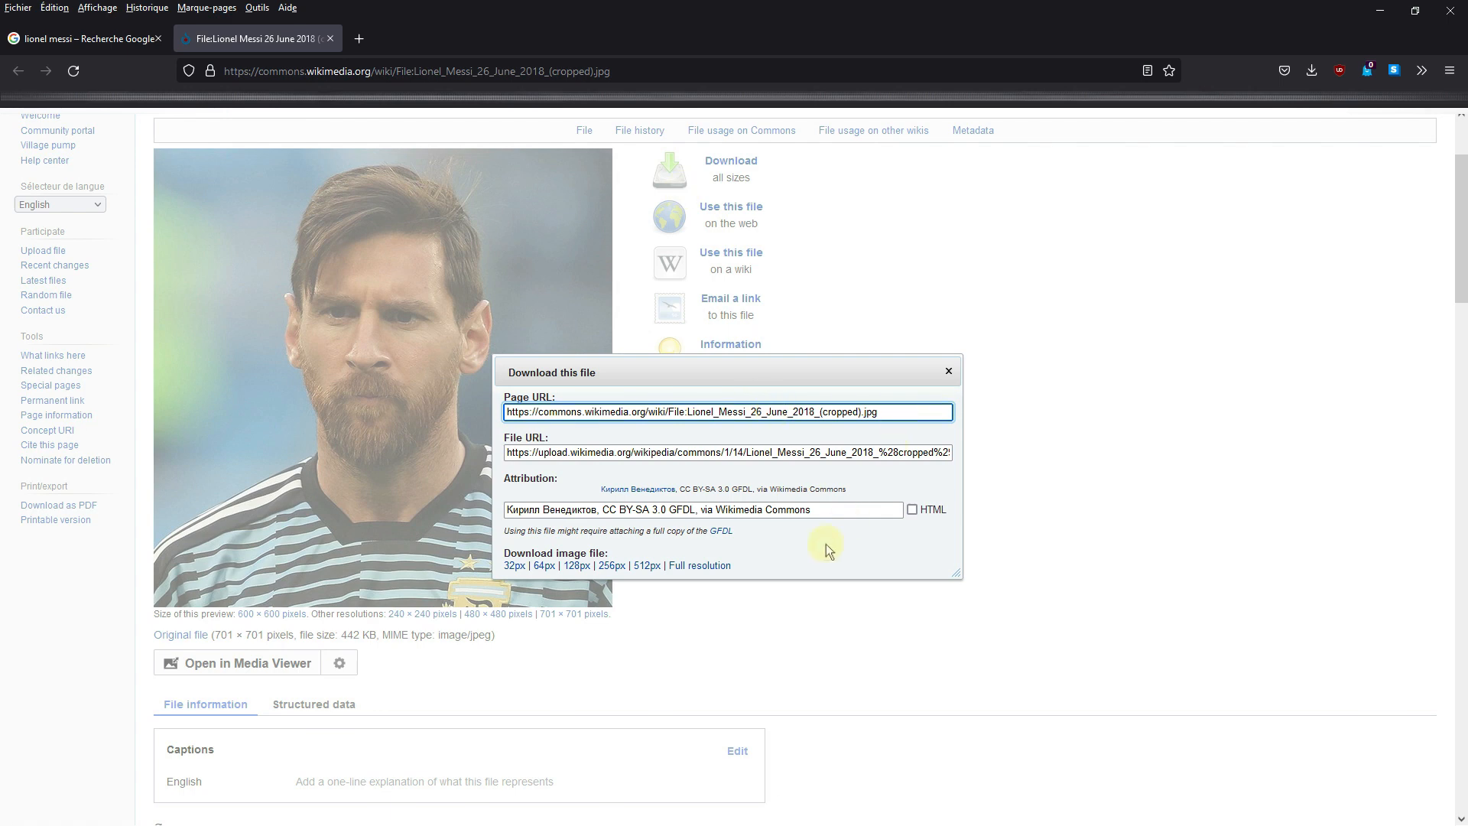
click(948, 370)
scroll(299, 478, down, 3)
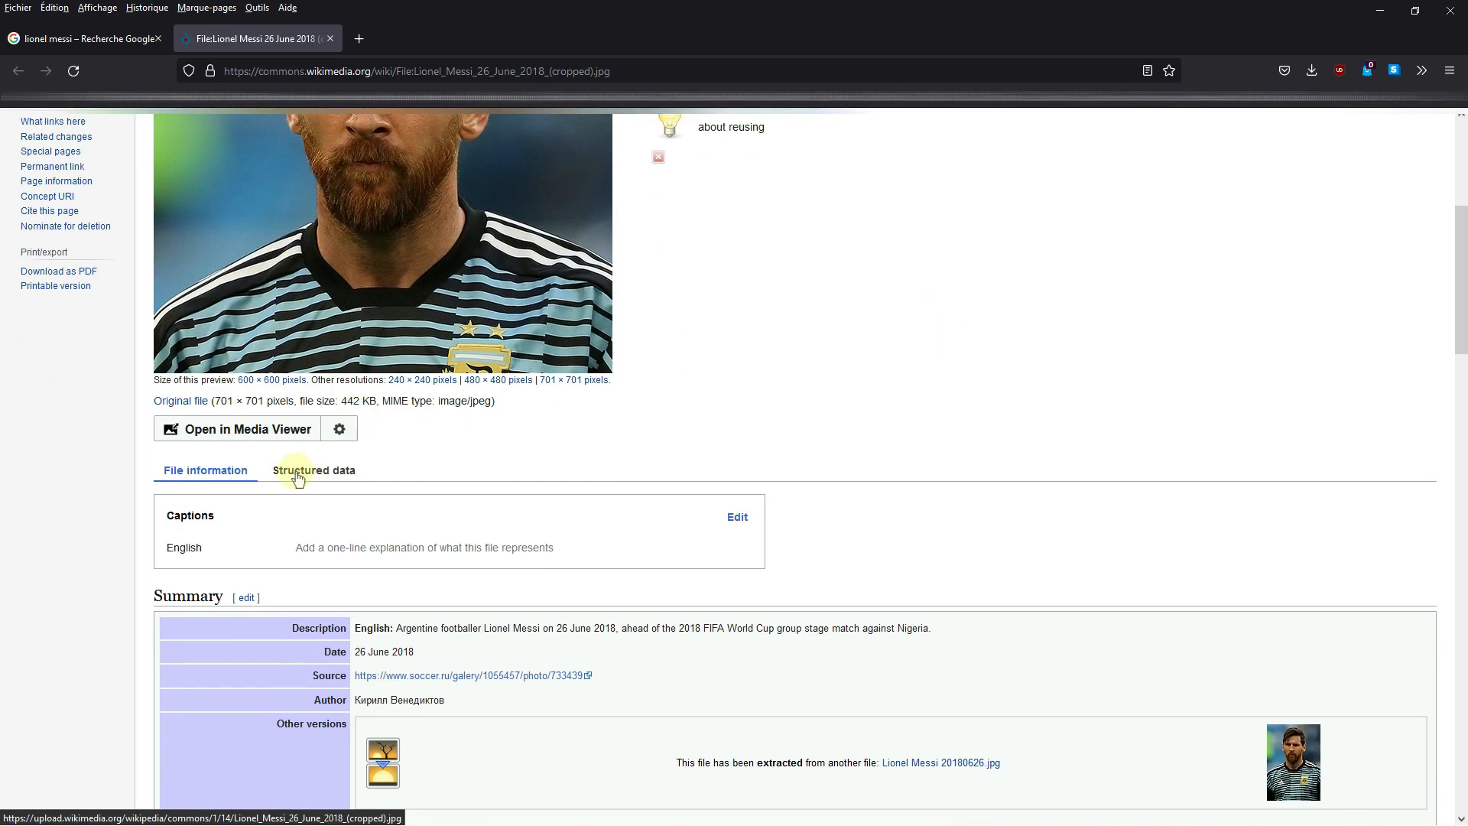
click(284, 428)
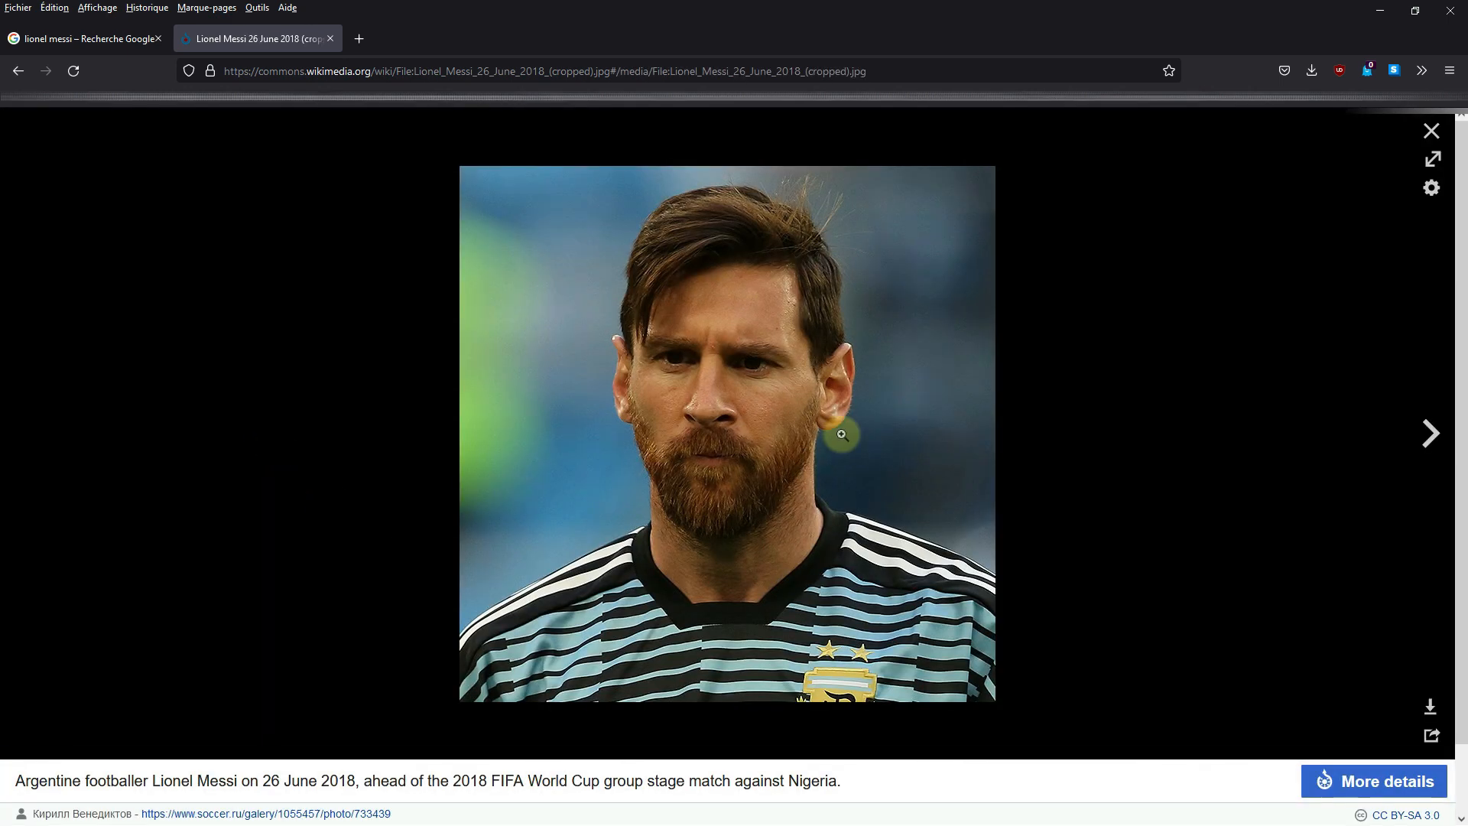
click(1428, 702)
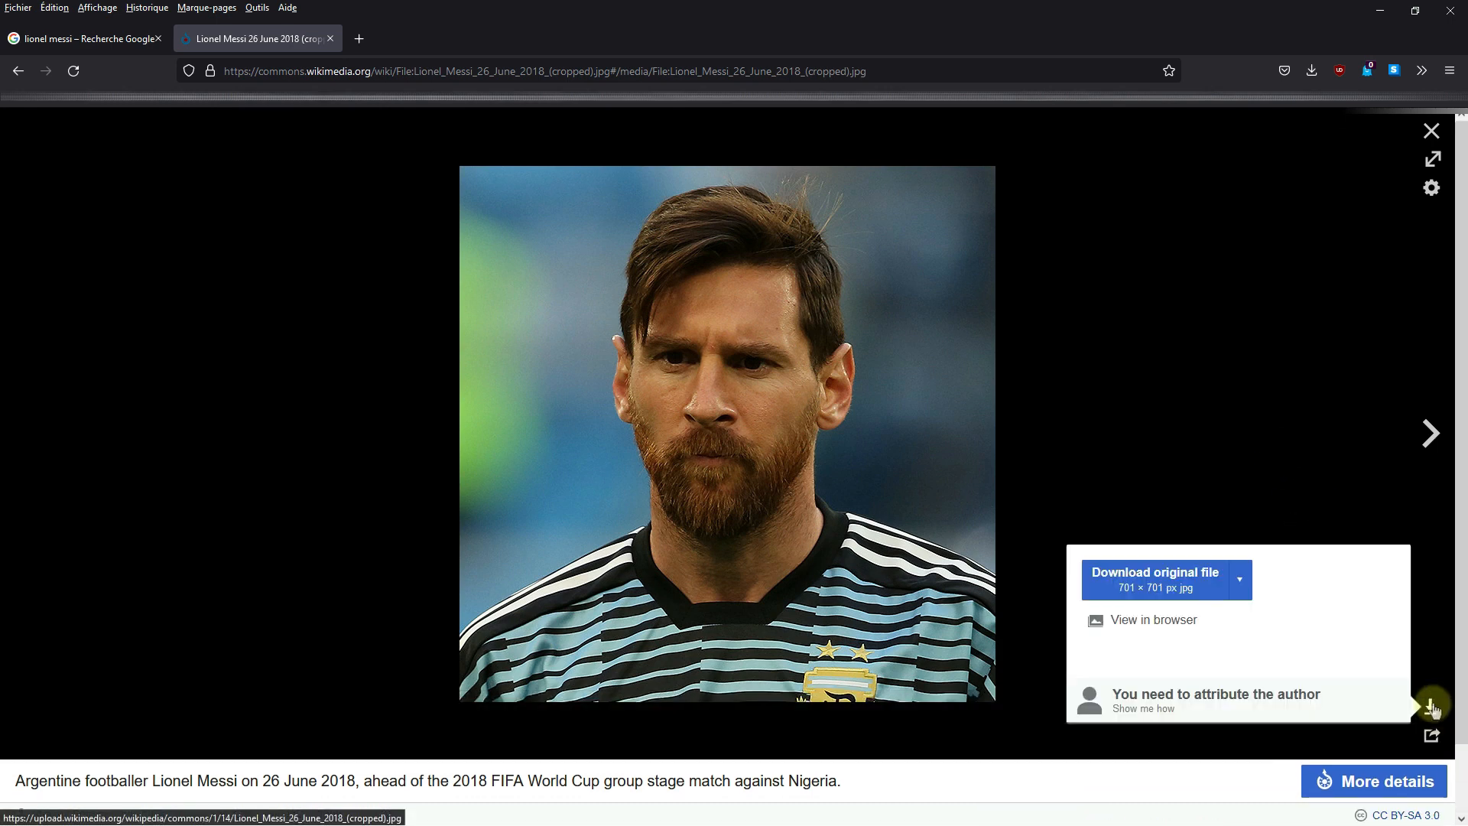
click(1240, 584)
click(1149, 614)
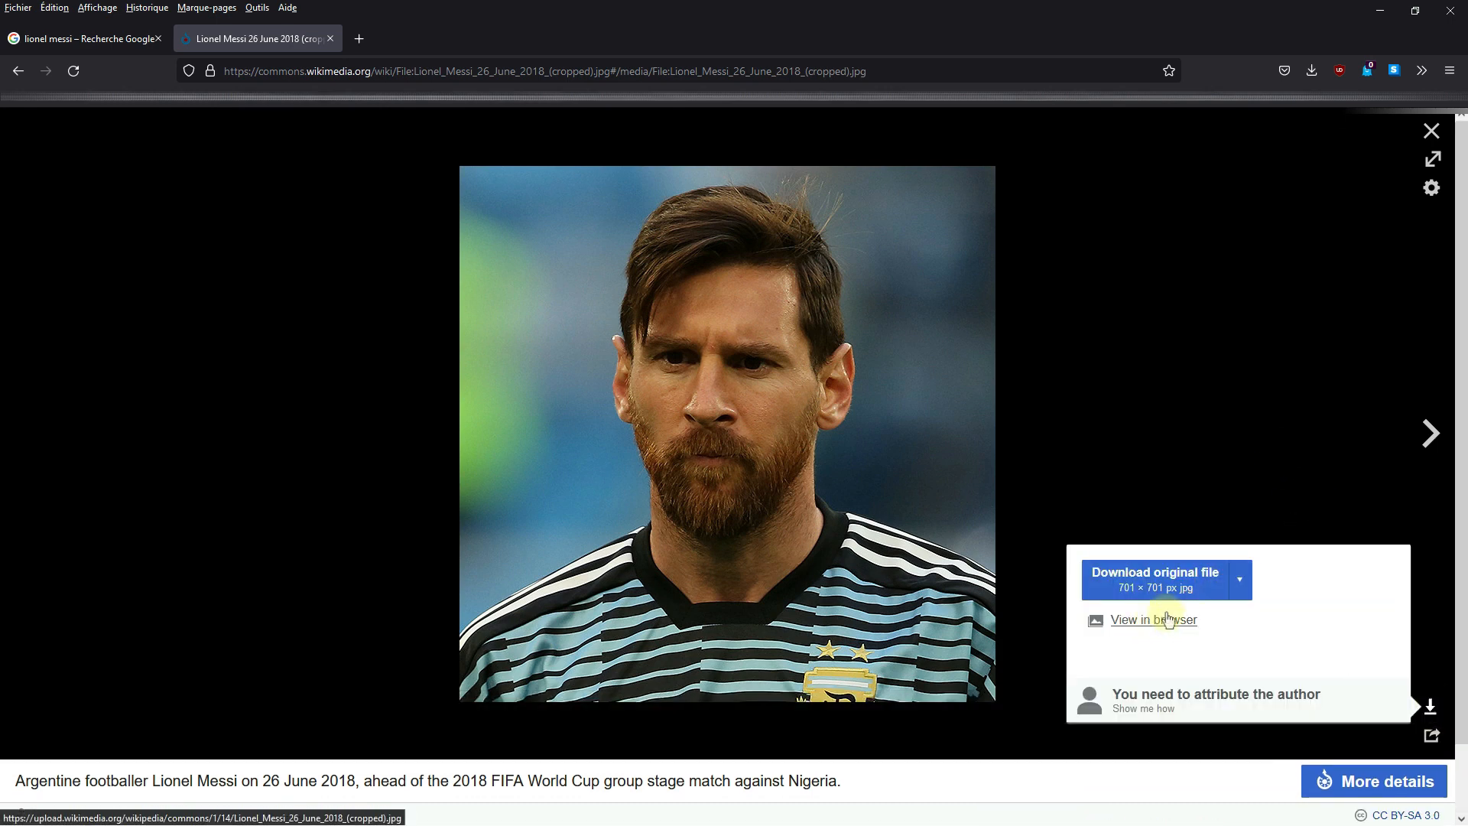
click(1179, 597)
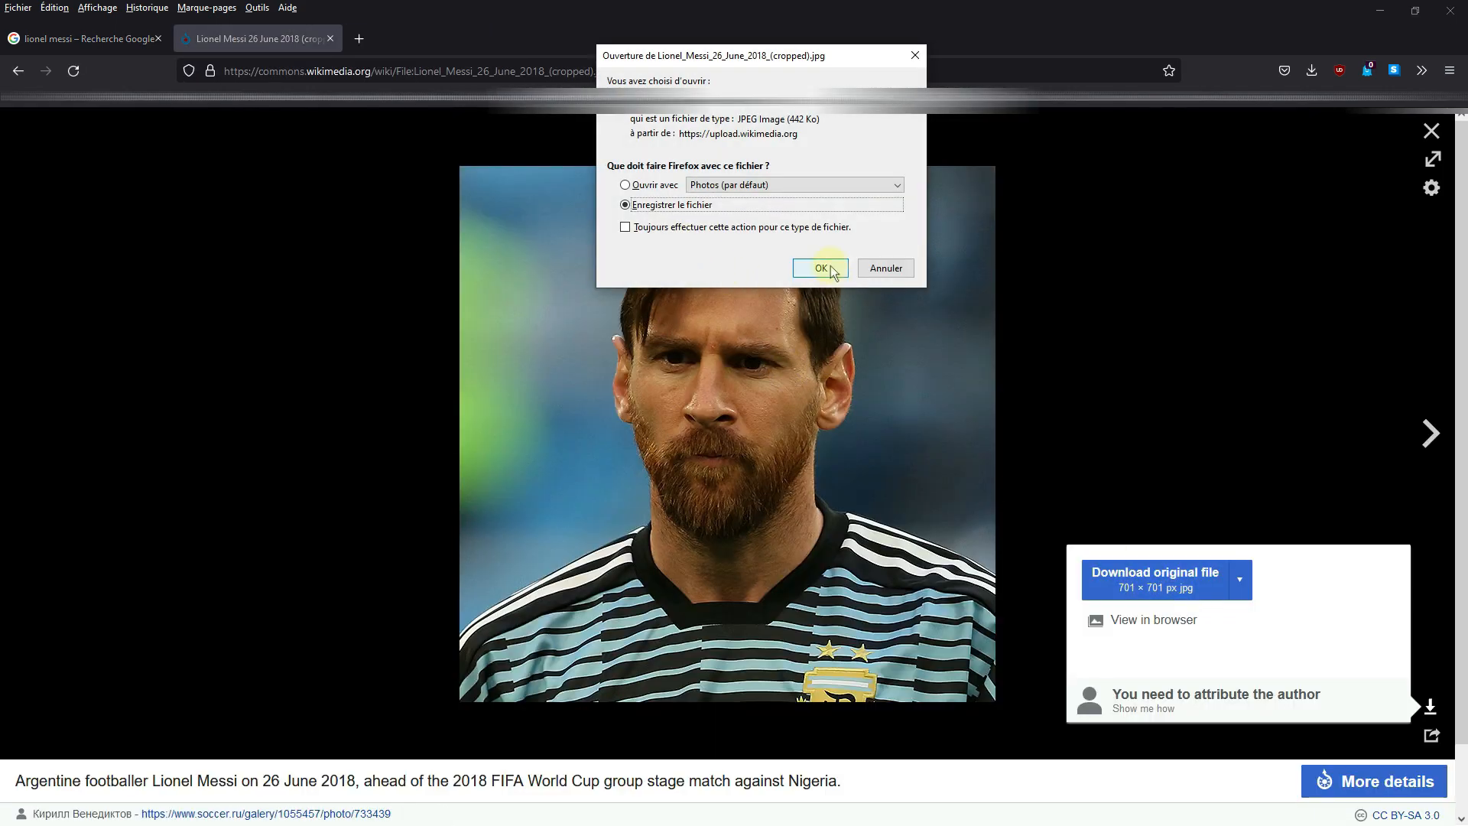
click(830, 270)
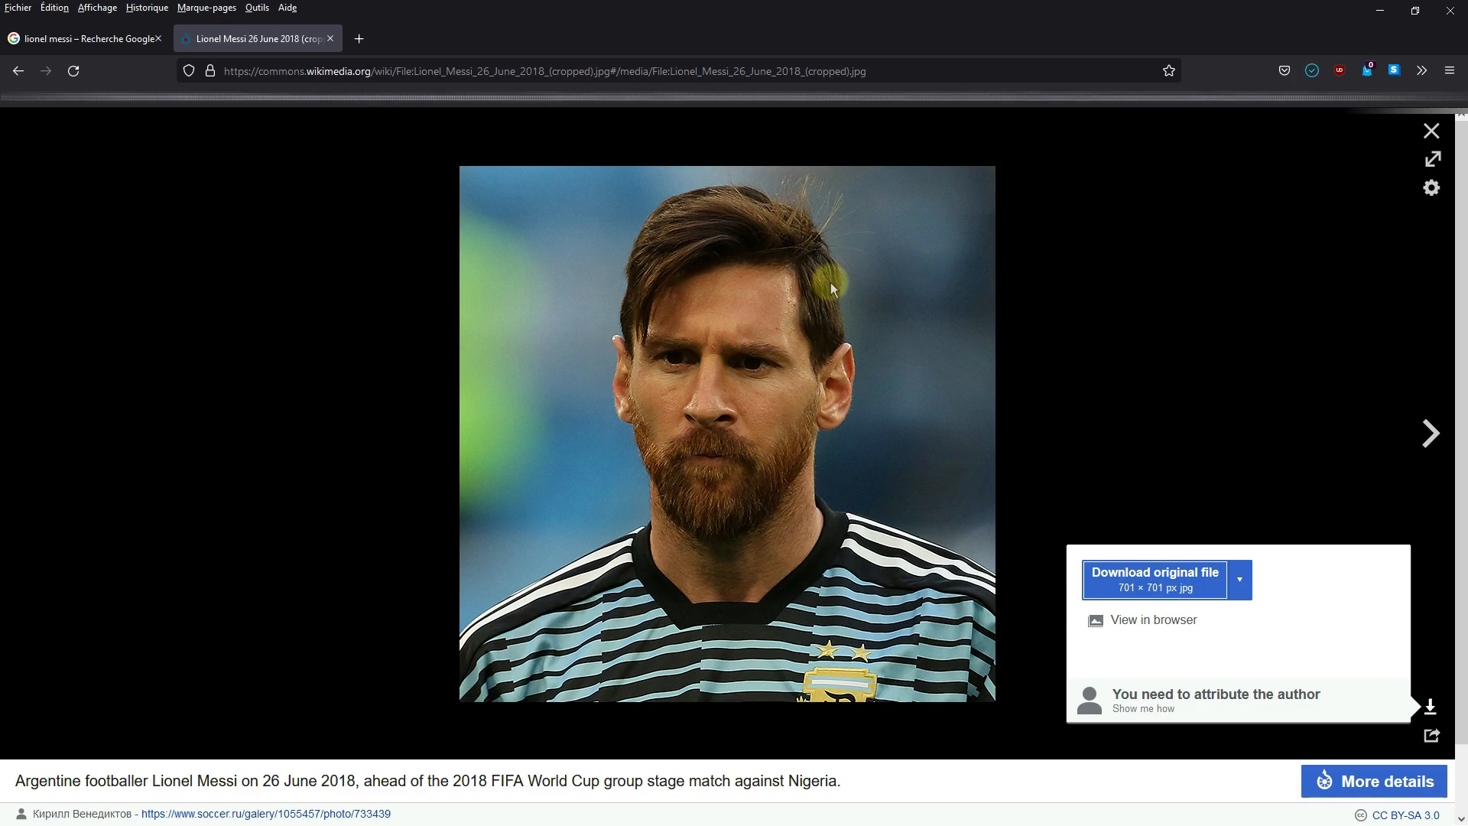
- Switch back to Affinity Photo and open Lionel_Messi_20180626.jpg from the POSTER - AFFICHE SHEPARD FAIREY folder
key(alt+Tab)
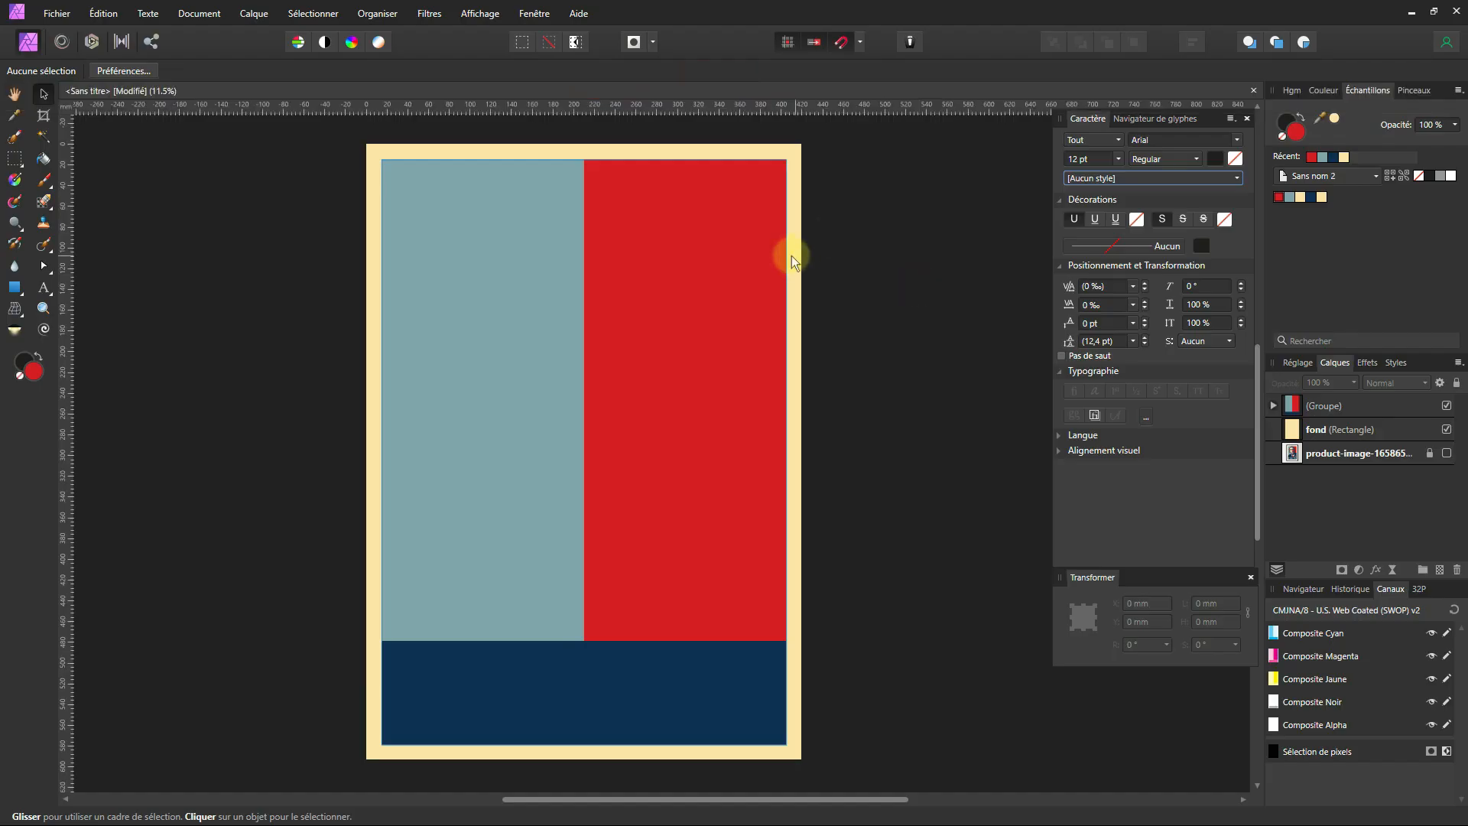
click(56, 13)
click(80, 182)
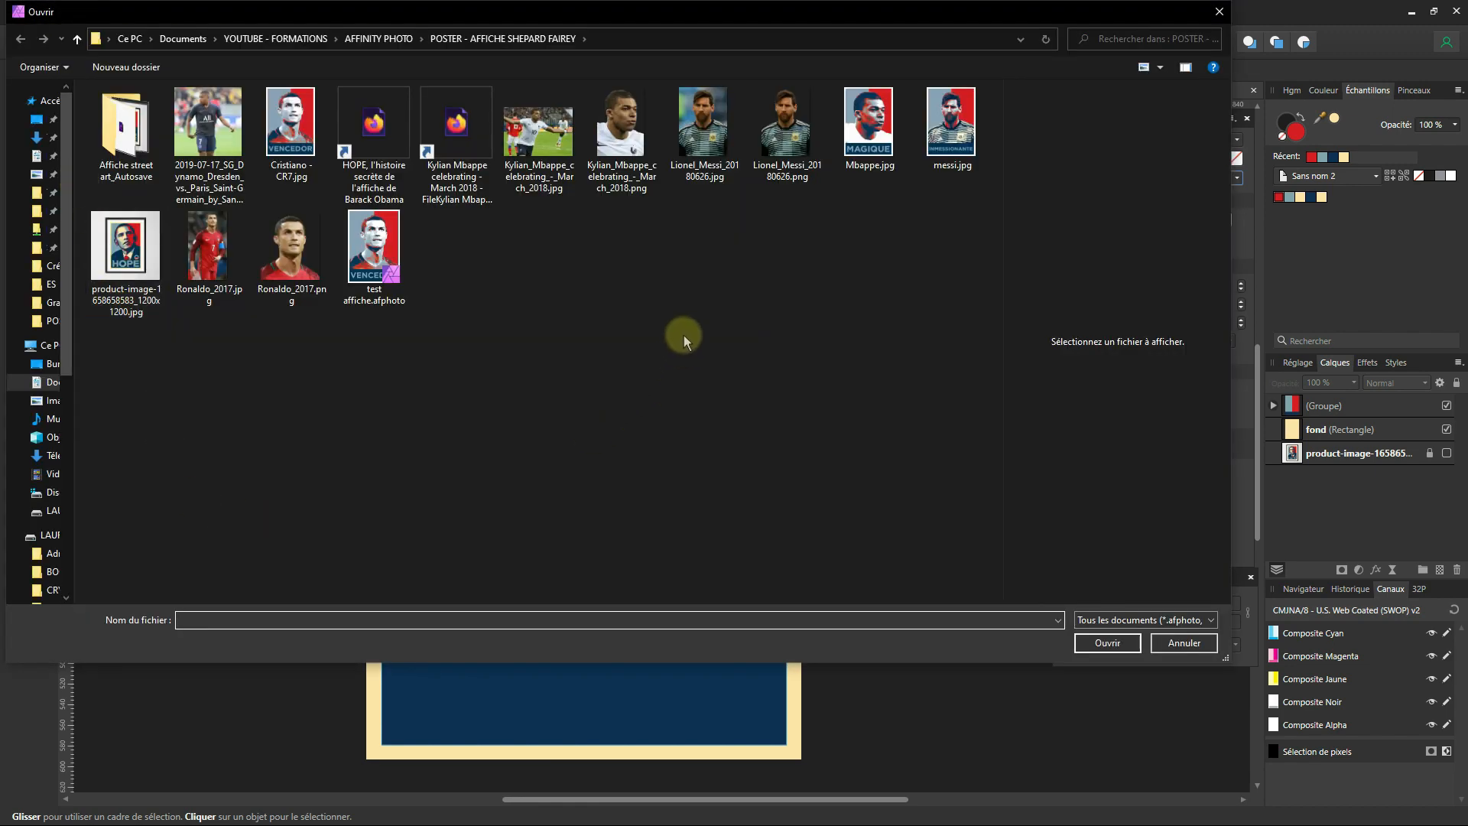
click(712, 136)
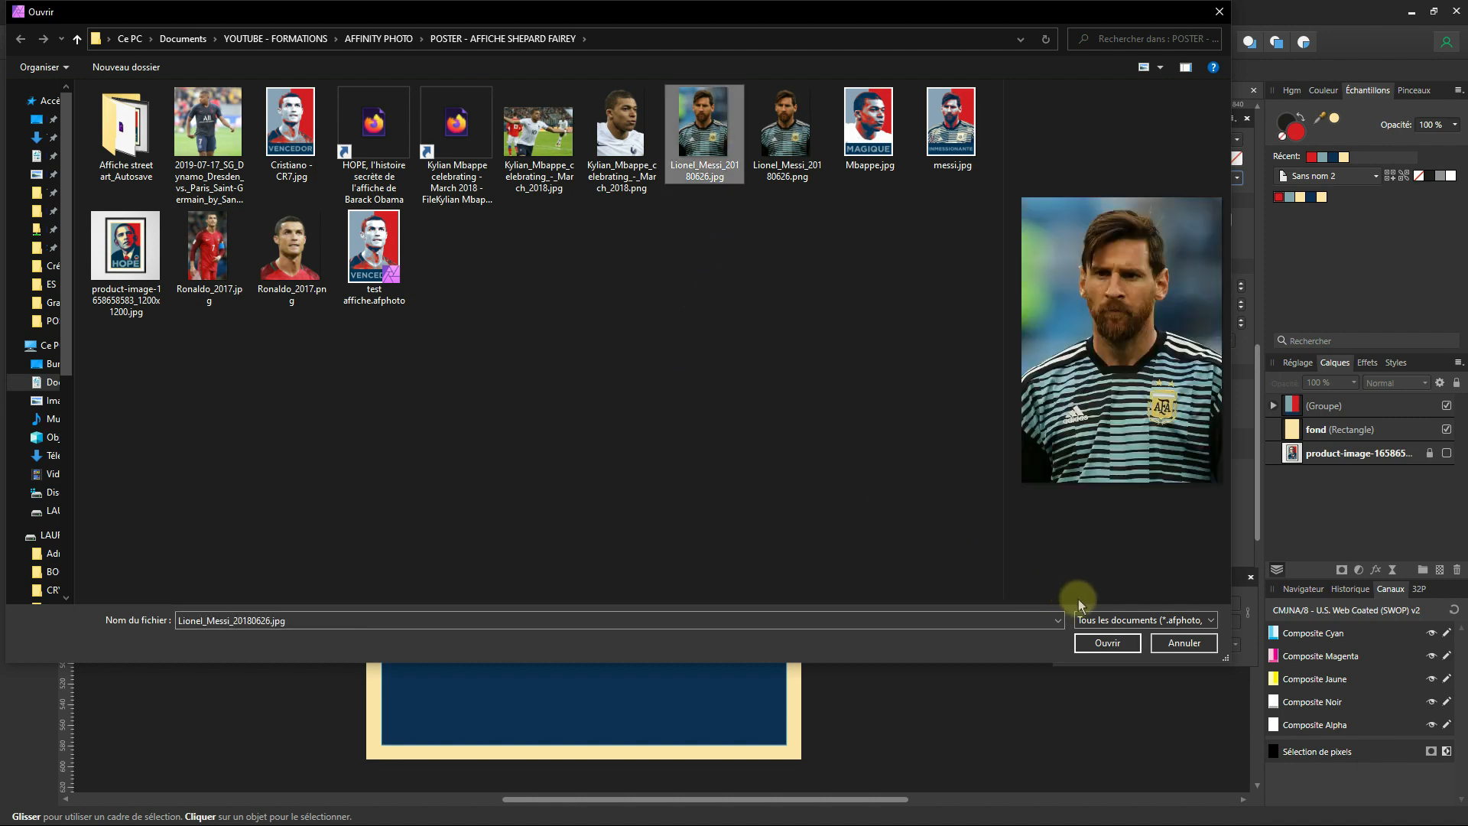
click(1107, 643)
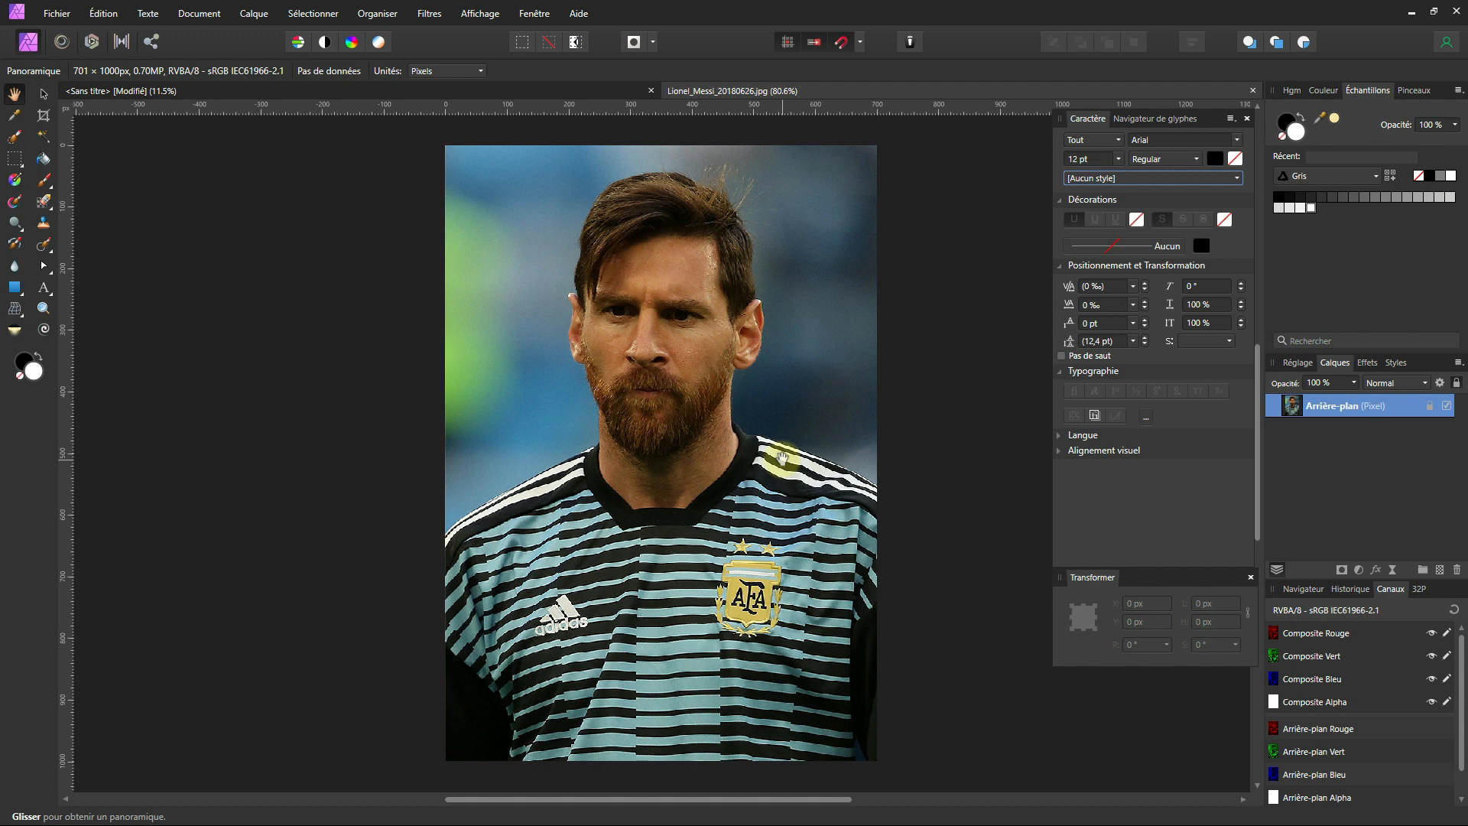
- Try selecting the footballer with the 79 px Selection Brush, including head and jersey, and clear that selection
click(16, 136)
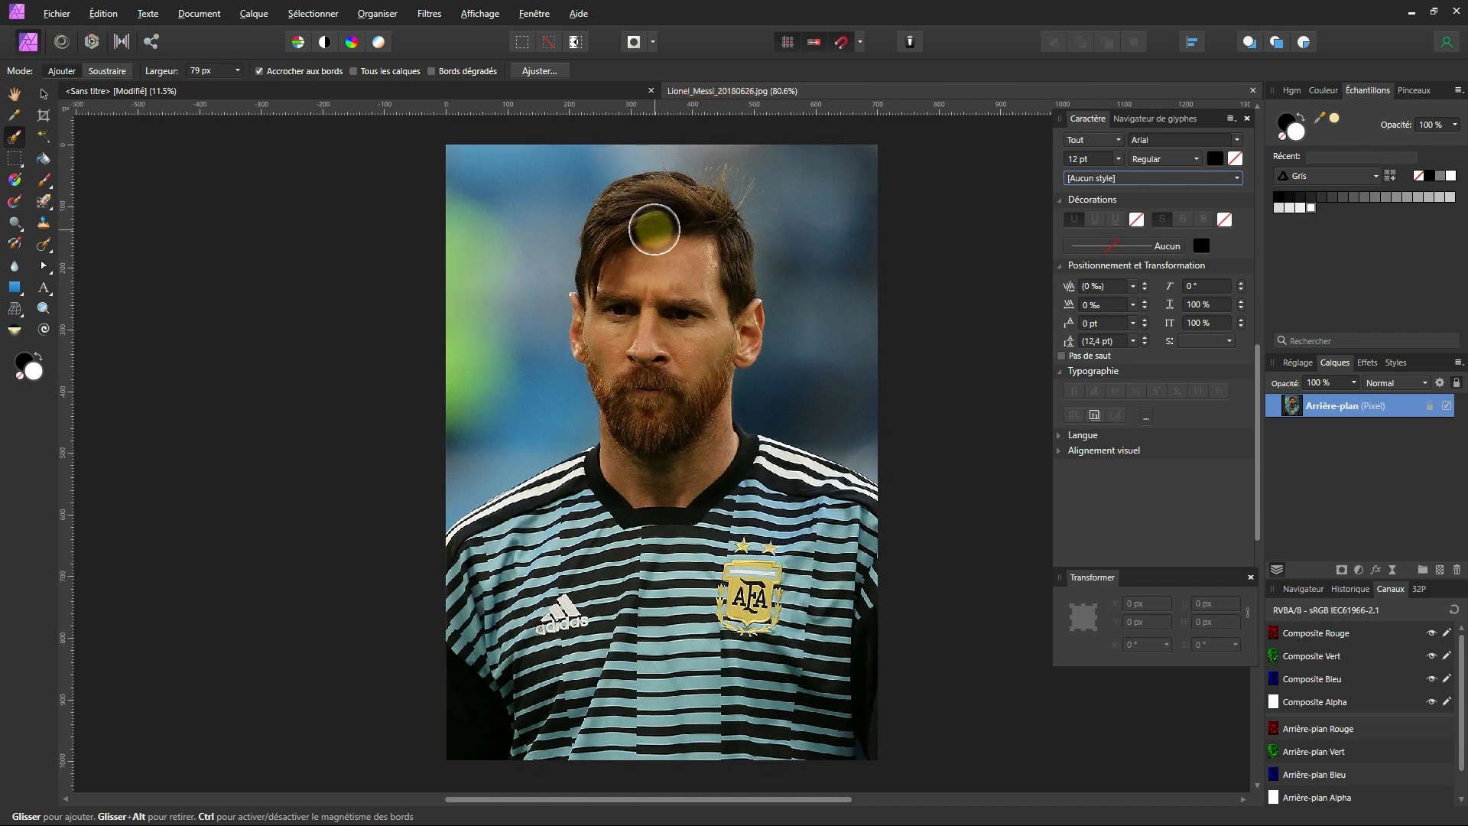
scroll(657, 236, up, 3)
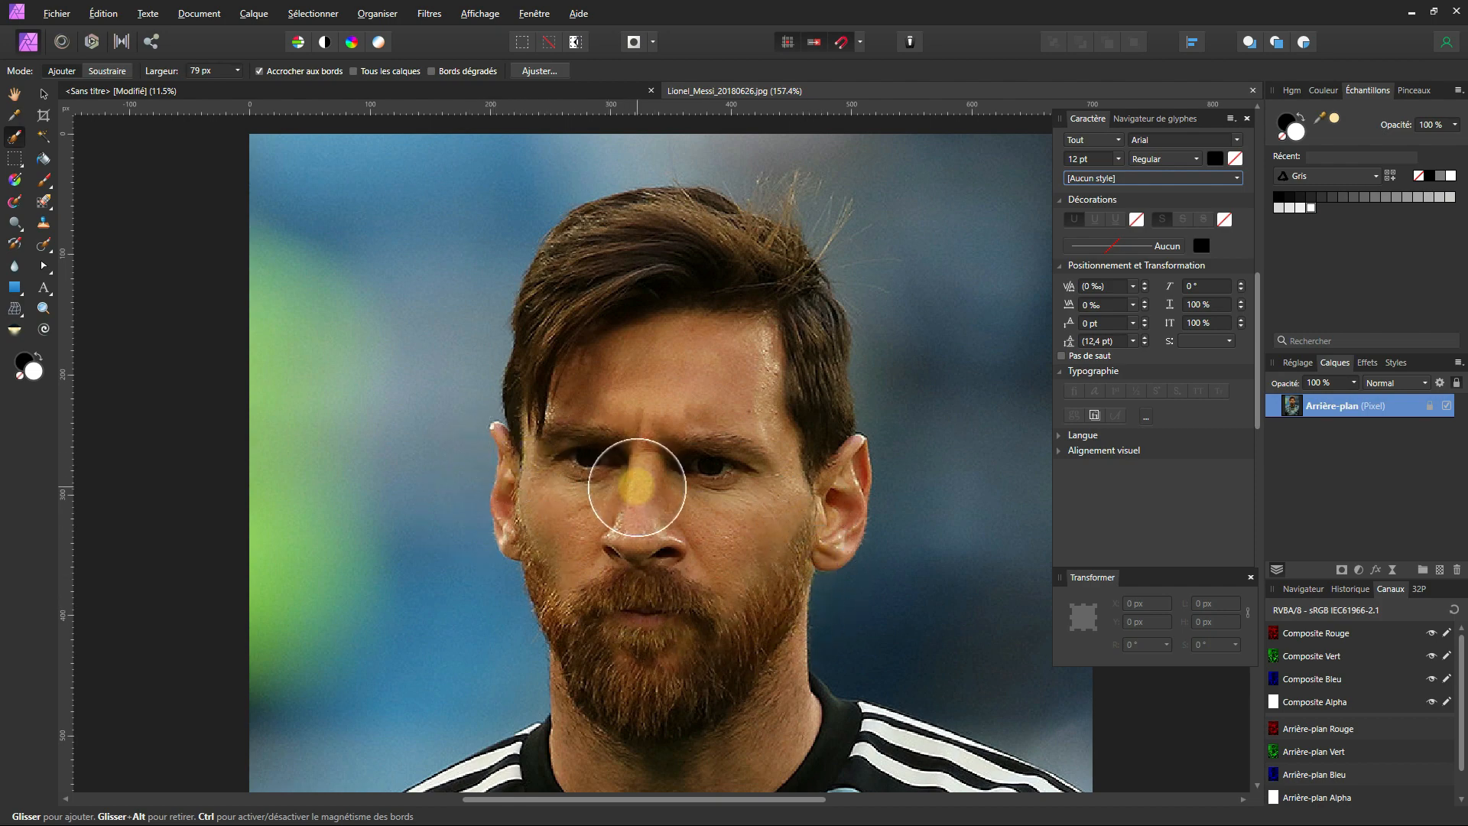
scroll(637, 487, down, 1)
scroll(637, 487, down, 5)
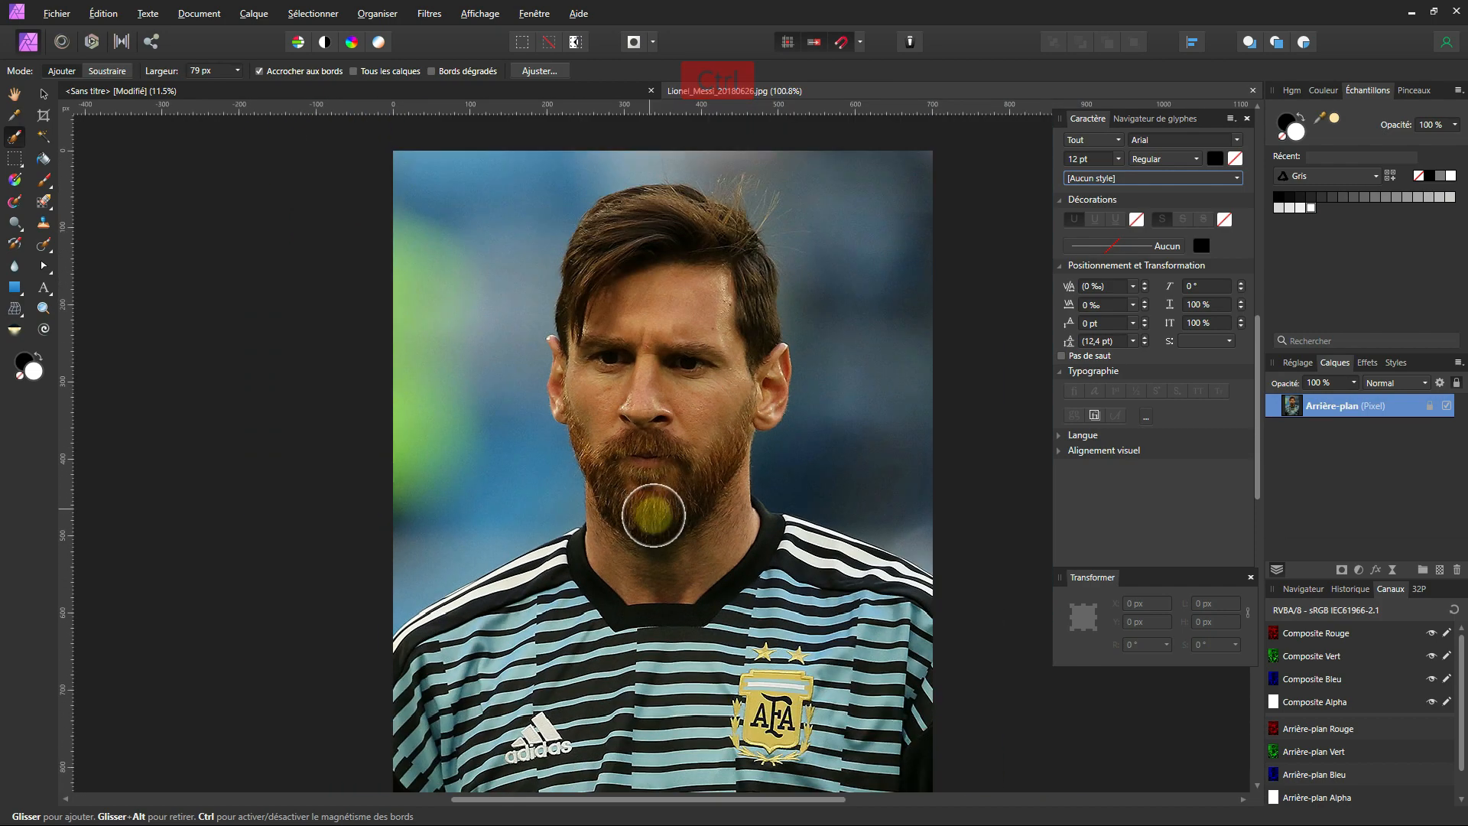
scroll(669, 467, up, 10)
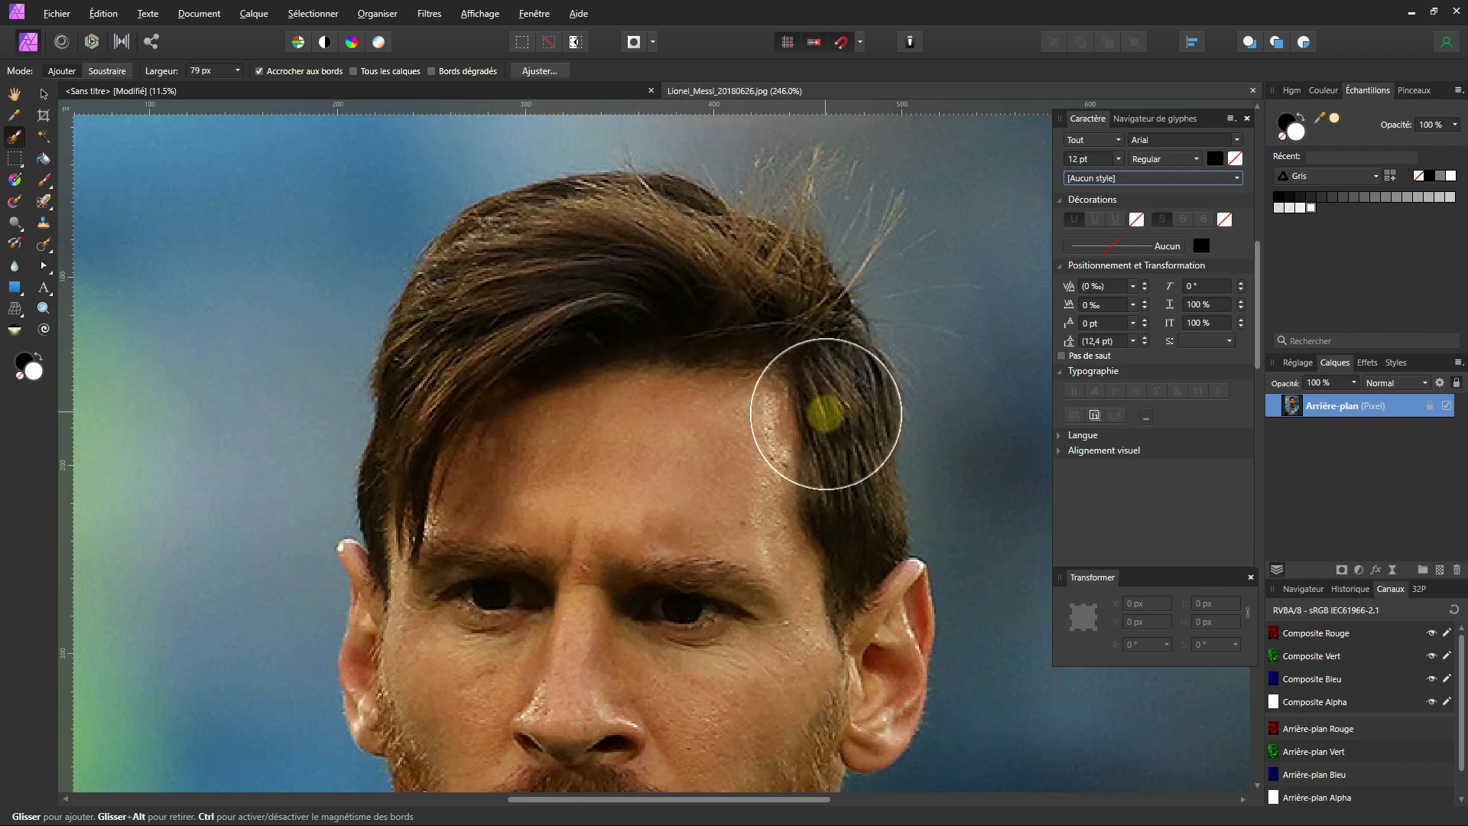
mouse_move(826, 414)
mouse_down()
mouse_move(788, 326)
mouse_move(688, 258)
mouse_move(654, 243)
mouse_move(560, 267)
mouse_move(541, 274)
mouse_move(509, 347)
mouse_move(462, 491)
mouse_move(443, 684)
mouse_move(621, 644)
mouse_move(764, 571)
mouse_move(807, 496)
mouse_move(802, 472)
mouse_move(817, 494)
mouse_move(792, 604)
mouse_move(703, 533)
mouse_move(663, 390)
mouse_move(618, 320)
mouse_move(472, 308)
mouse_move(479, 291)
mouse_move(495, 325)
mouse_move(743, 472)
mouse_move(690, 481)
mouse_move(686, 561)
mouse_move(721, 621)
mouse_move(697, 561)
mouse_move(704, 578)
mouse_move(665, 307)
mouse_move(645, 440)
mouse_move(562, 464)
mouse_move(489, 522)
mouse_move(353, 564)
mouse_move(301, 555)
mouse_move(346, 533)
mouse_move(508, 562)
mouse_move(367, 746)
mouse_move(970, 673)
mouse_move(969, 739)
mouse_move(994, 768)
mouse_move(973, 524)
mouse_move(859, 449)
mouse_move(803, 431)
mouse_move(732, 624)
mouse_up()
scroll(714, 616, down, 5)
key(ctrl)
scroll(646, 439, down, 2)
scroll(733, 624, down, 3)
mouse_move(721, 517)
mouse_down()
mouse_move(745, 338)
mouse_move(728, 231)
mouse_up()
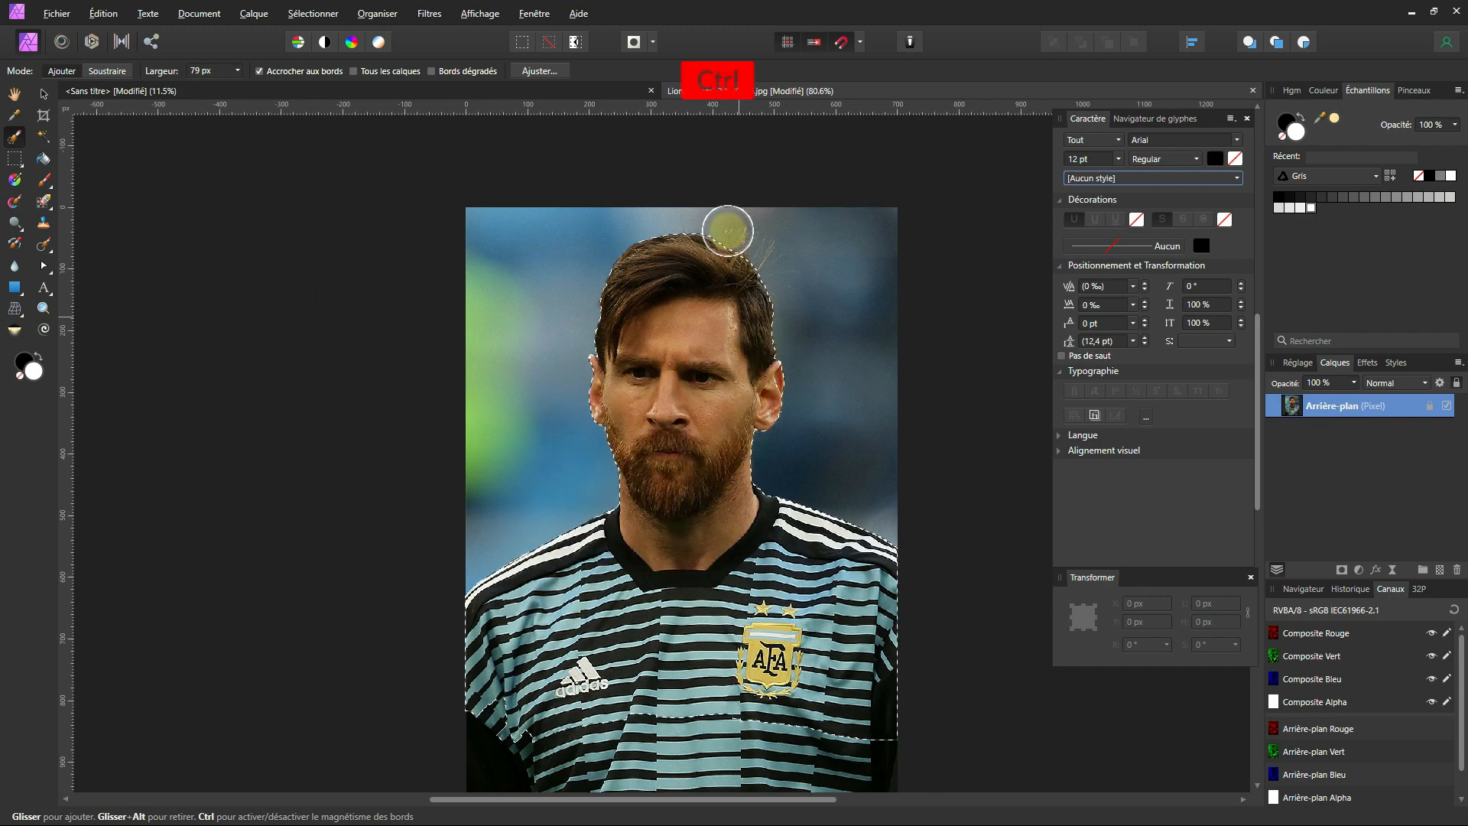
key(ctrl+d)
- Select the footballer's whole figure, from hair to jersey, with the Selection Brush snapping to edges
scroll(512, 747, up, 1)
scroll(650, 698, down, 1)
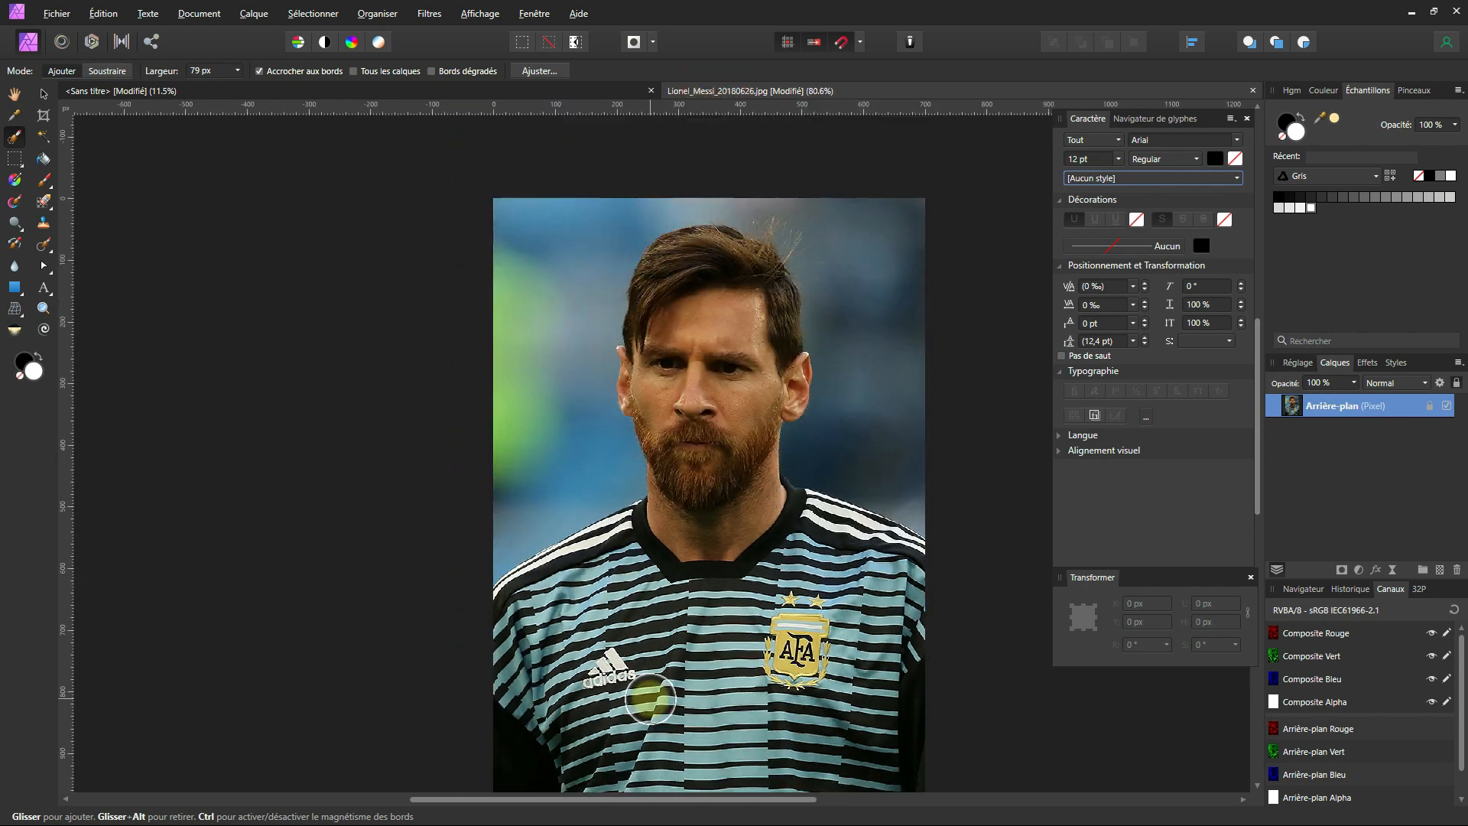
mouse_move(650, 698)
mouse_down()
mouse_move(596, 700)
mouse_move(931, 791)
mouse_move(726, 786)
mouse_move(577, 811)
mouse_move(484, 769)
mouse_move(500, 790)
mouse_move(671, 746)
mouse_move(743, 589)
mouse_move(658, 578)
mouse_up()
key(ctrl)
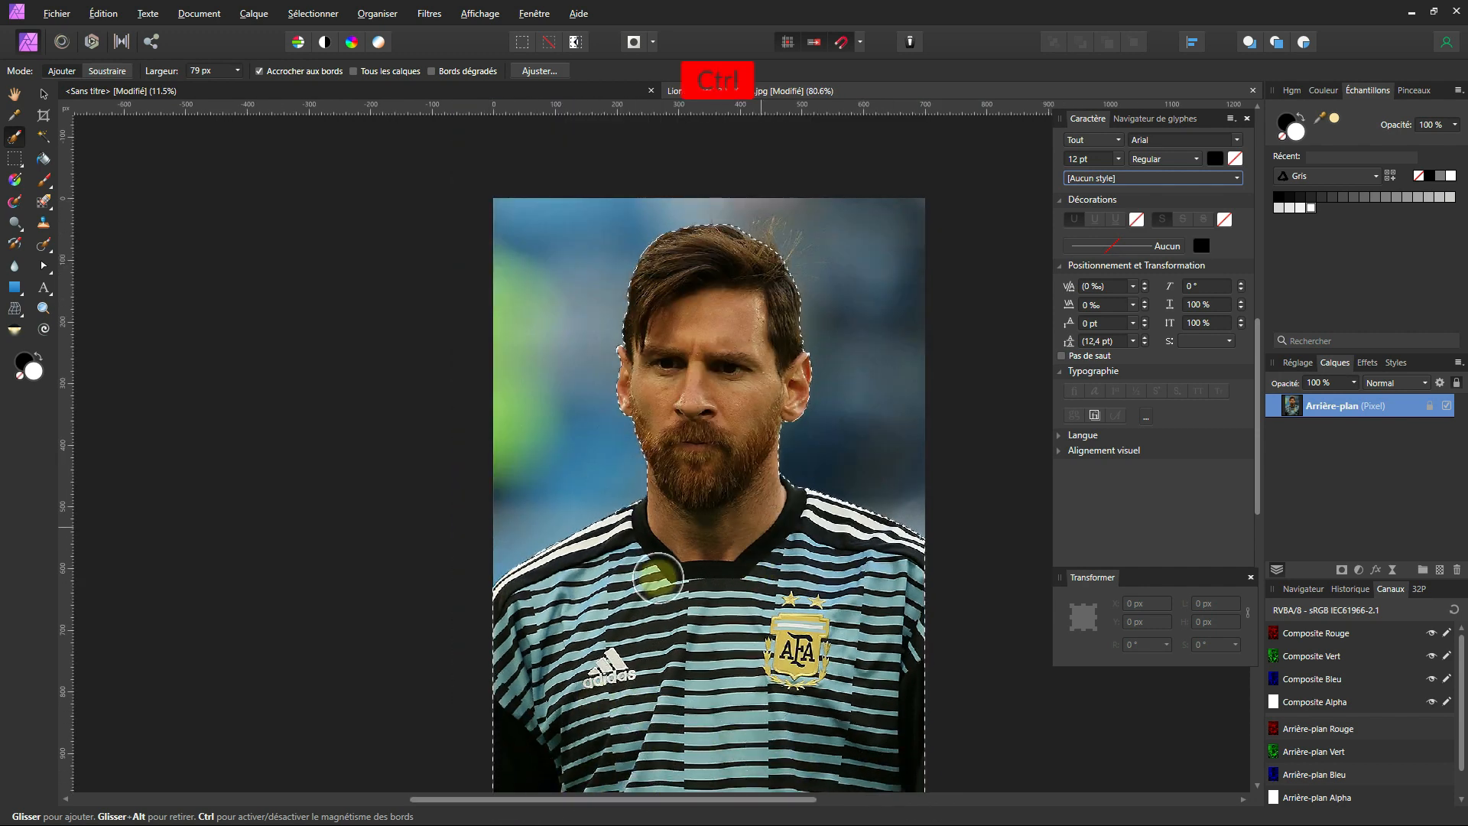
scroll(787, 273, up, 2)
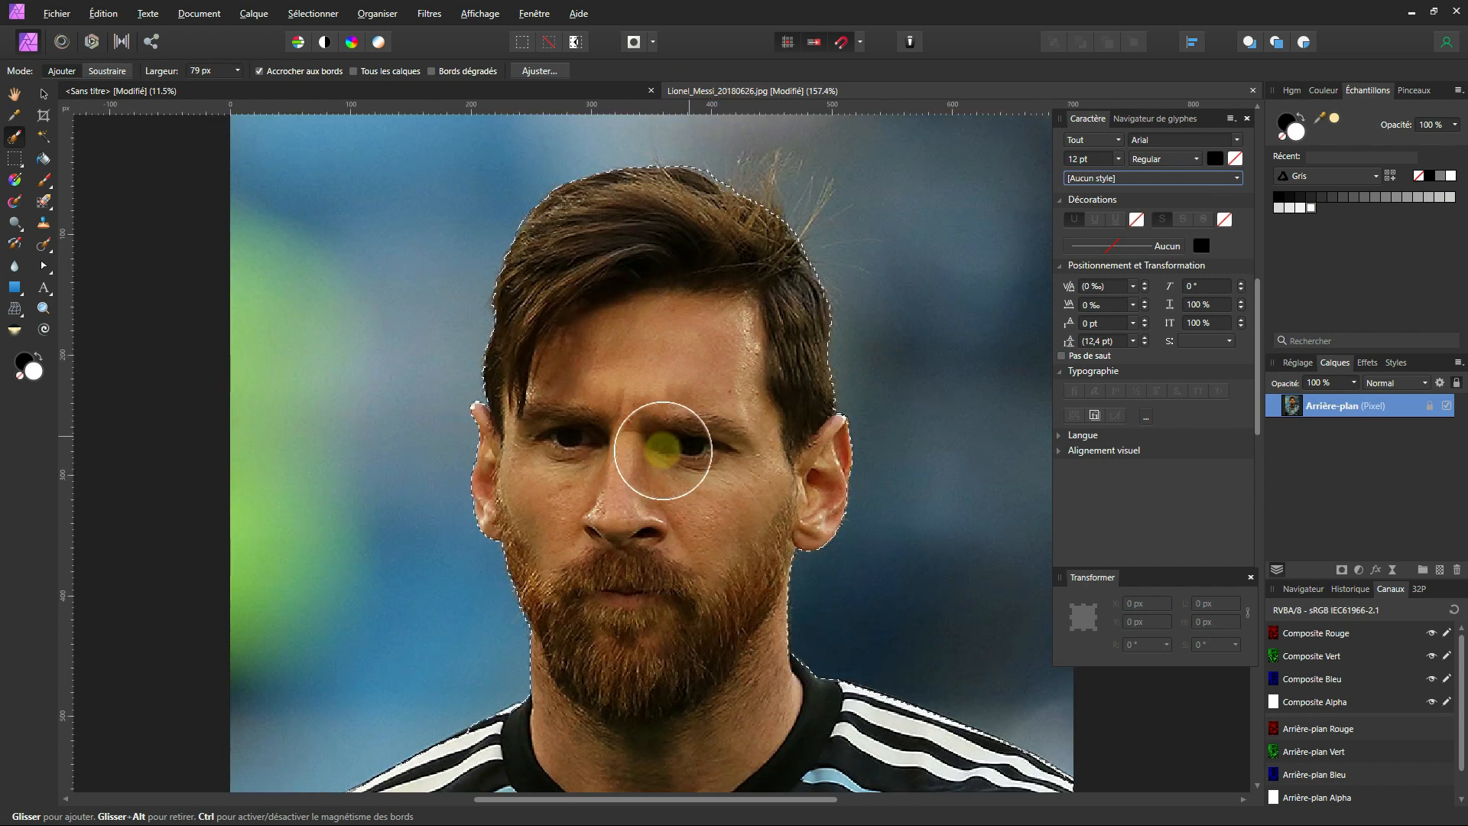
click(550, 72)
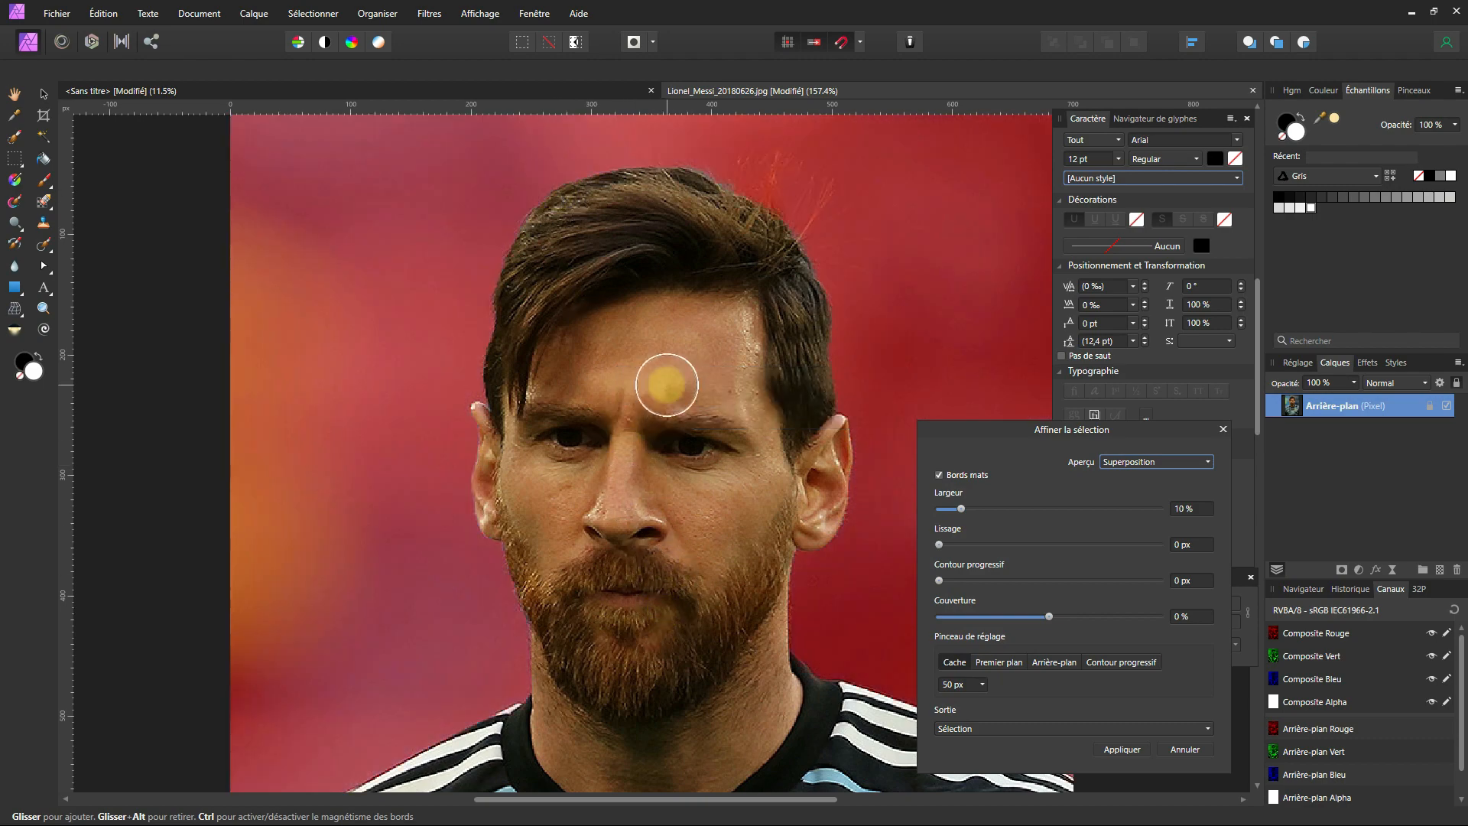
scroll(689, 168, up, 3)
scroll(696, 175, up, 2)
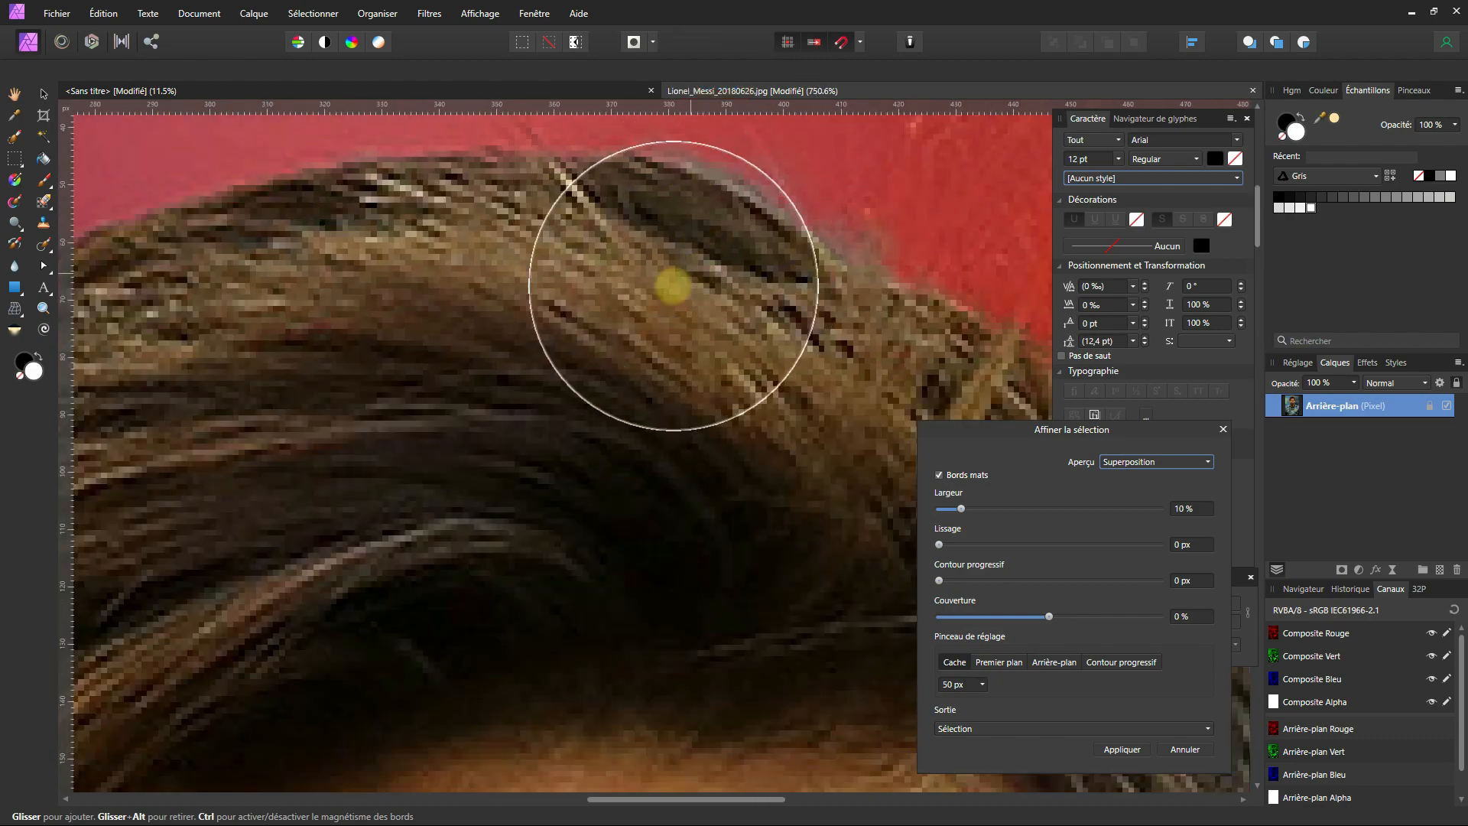
mouse_move(646, 295)
mouse_down()
mouse_move(710, 361)
mouse_move(755, 315)
mouse_move(619, 269)
mouse_move(705, 455)
mouse_up()
scroll(646, 559, down, 5)
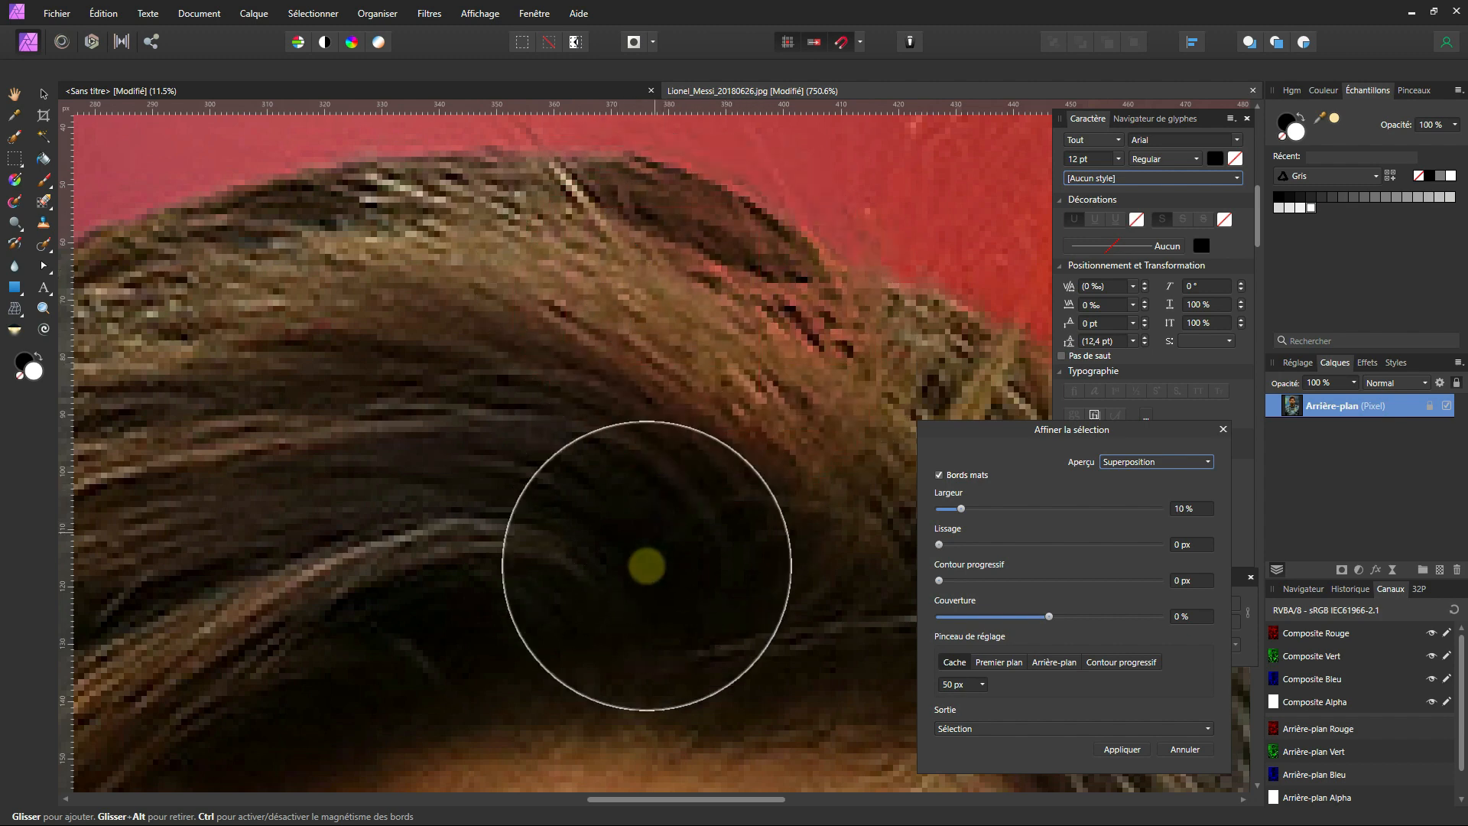
scroll(609, 605, down, 2)
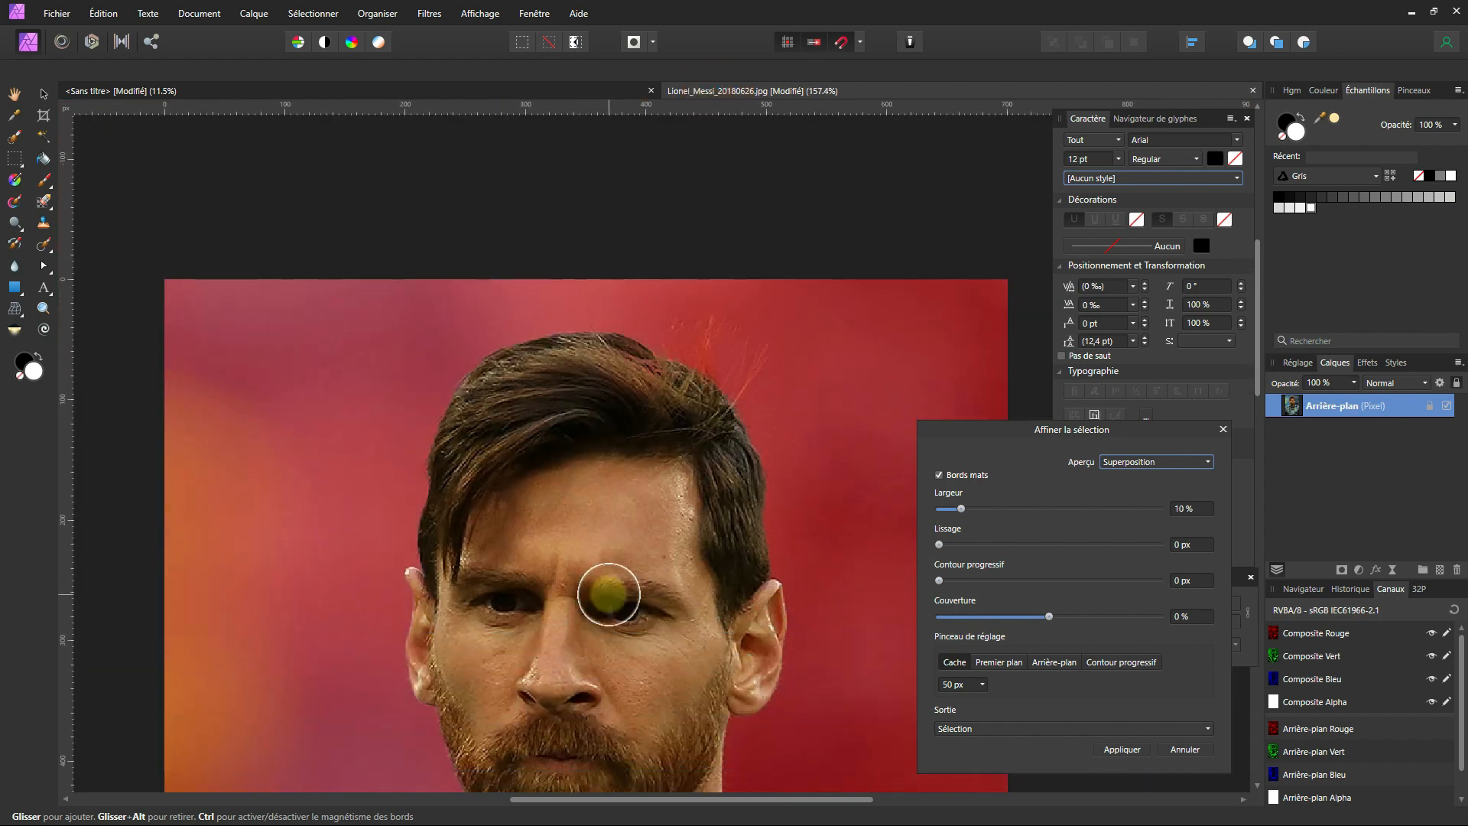
scroll(604, 368, up, 2)
scroll(646, 497, down, 3)
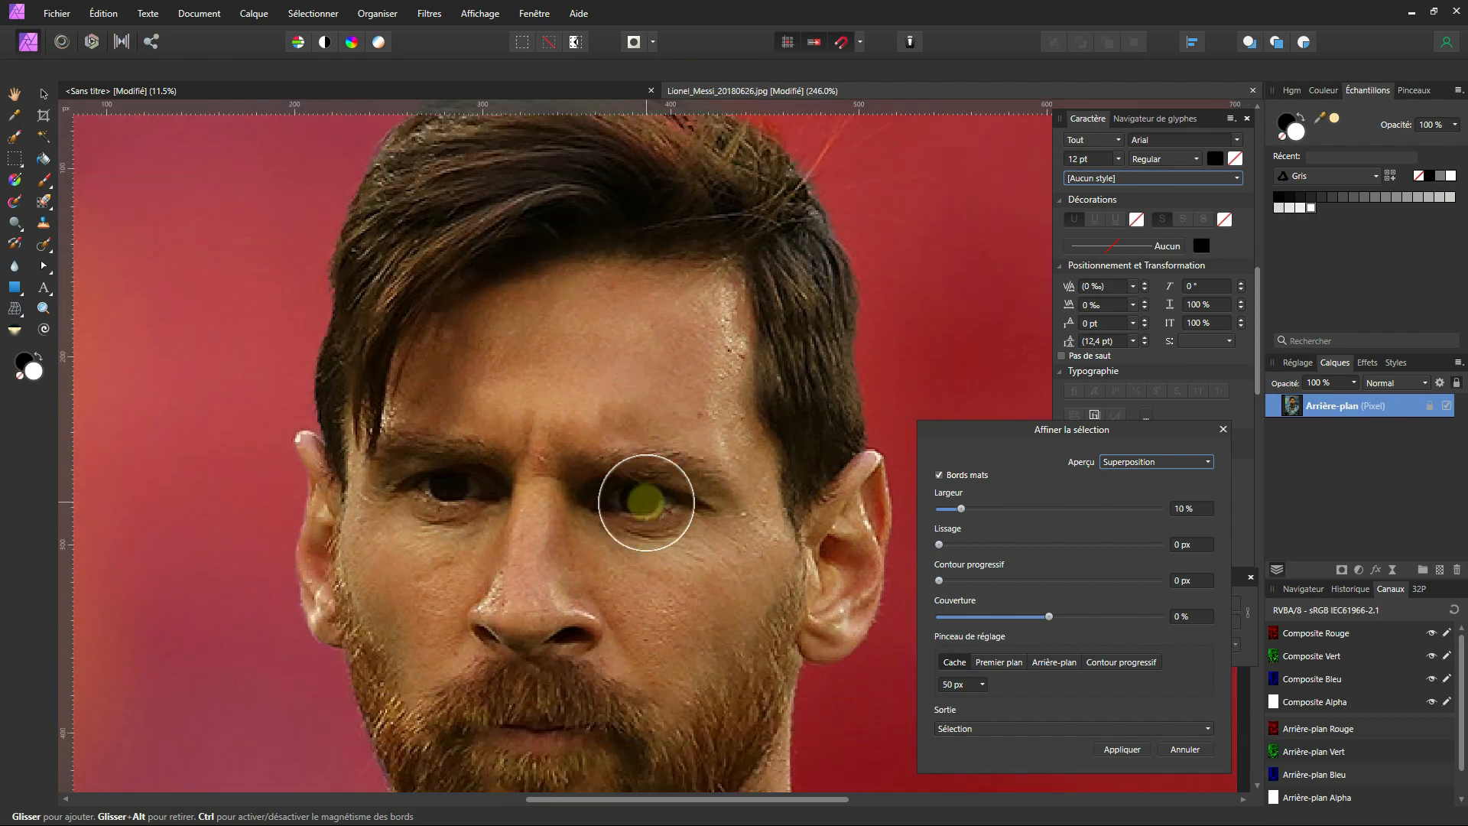
click(1186, 749)
scroll(753, 581, down, 2)
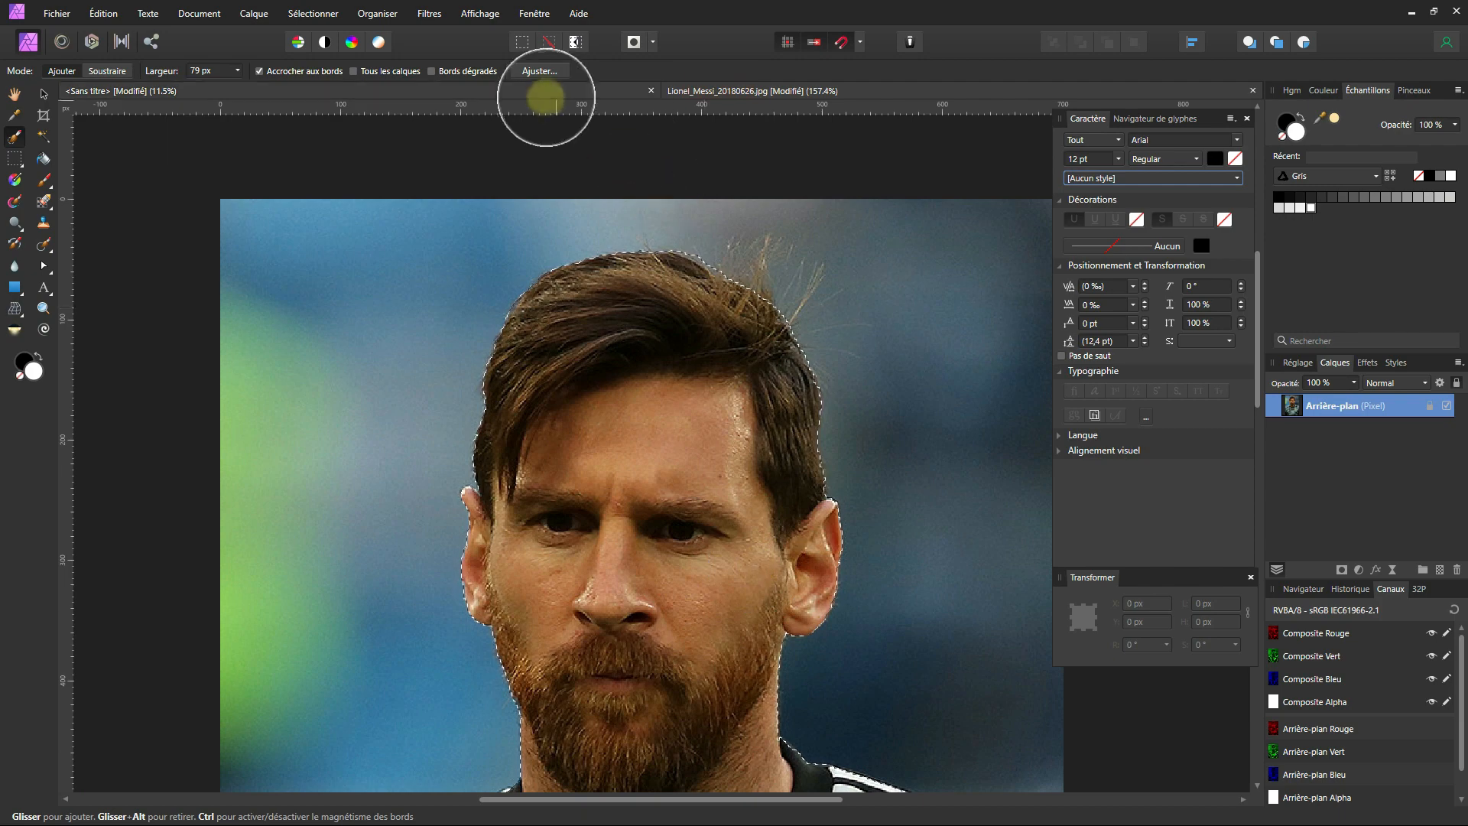
- Refine the figure's selection with matte edges and a 10 % border width, output as a selection
click(539, 71)
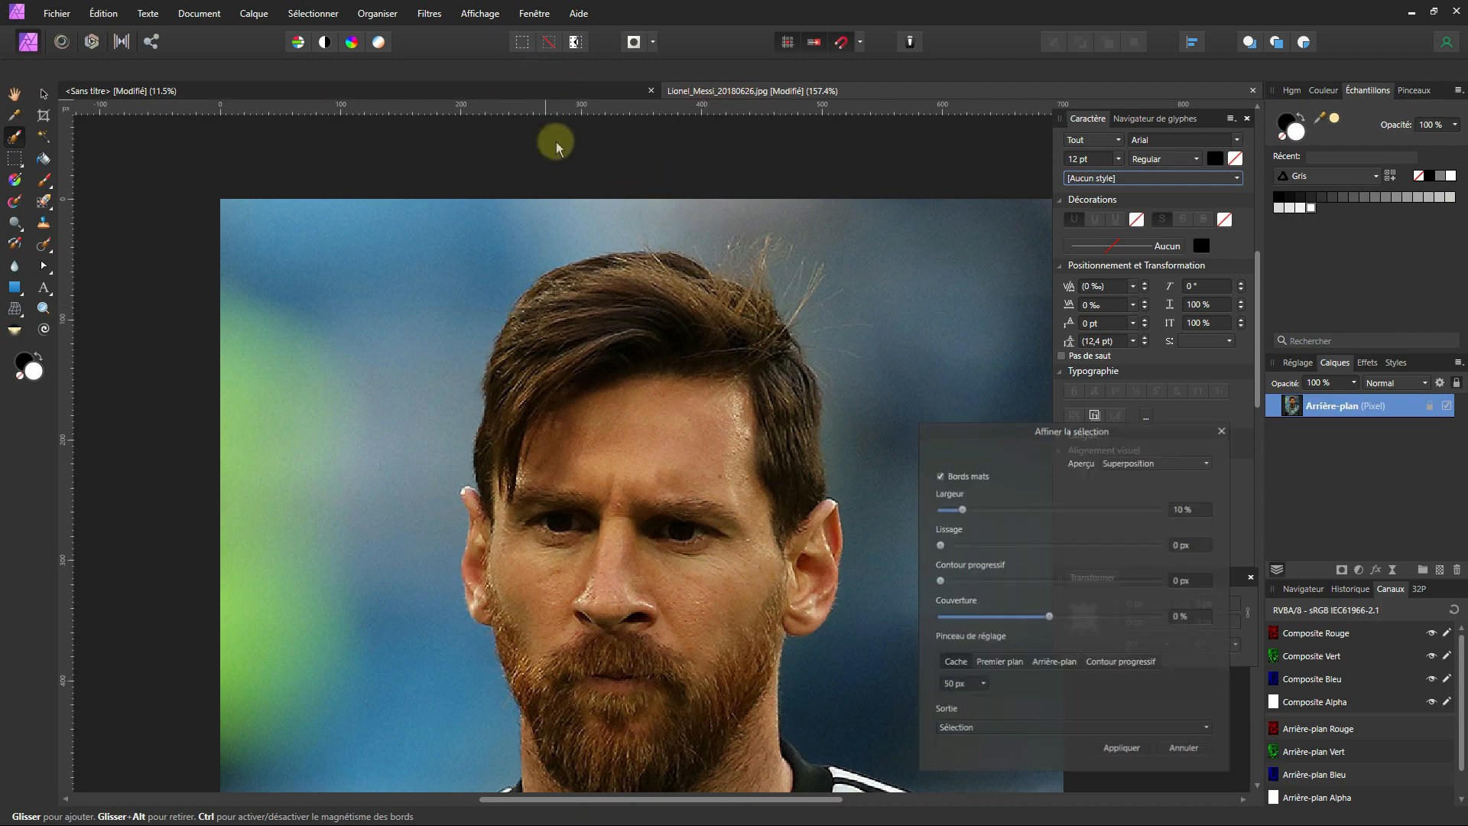
scroll(714, 288, up, 3)
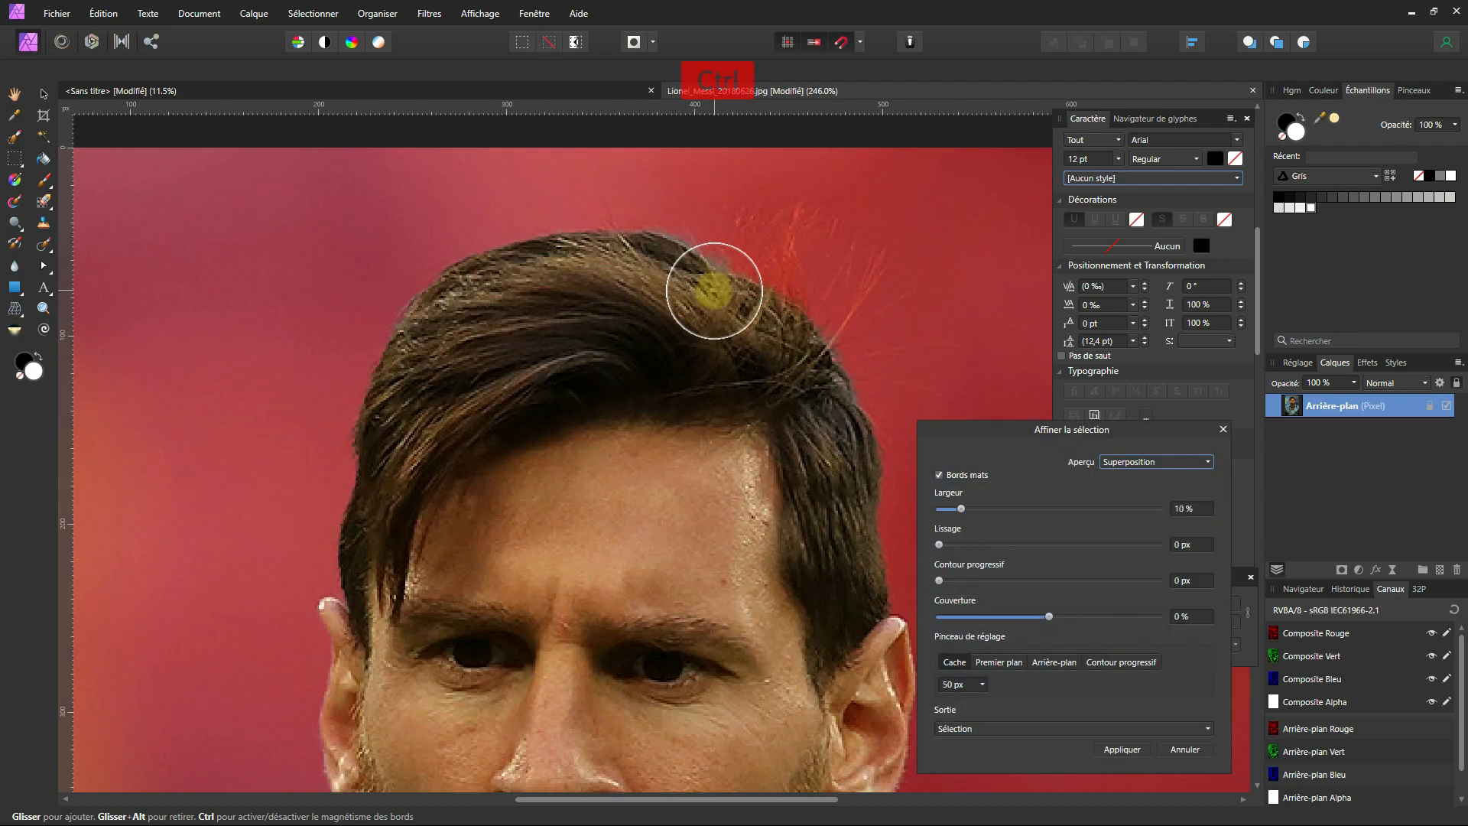
click(1117, 749)
scroll(748, 541, down, 5)
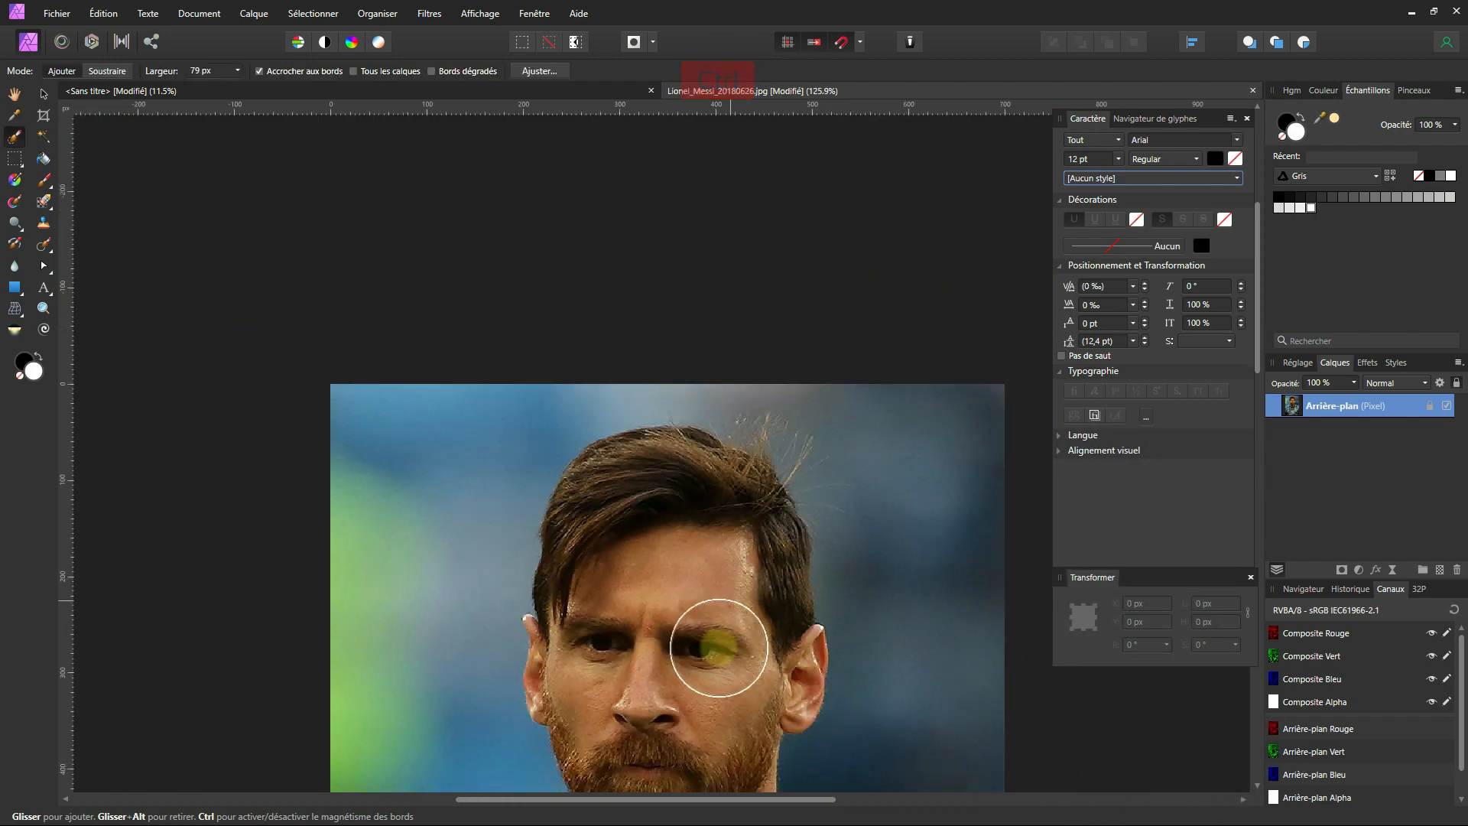
- Copy the selected figure onto its own layer, and hide the original background layer
drag(722, 623, 742, 143)
scroll(734, 386, down, 3)
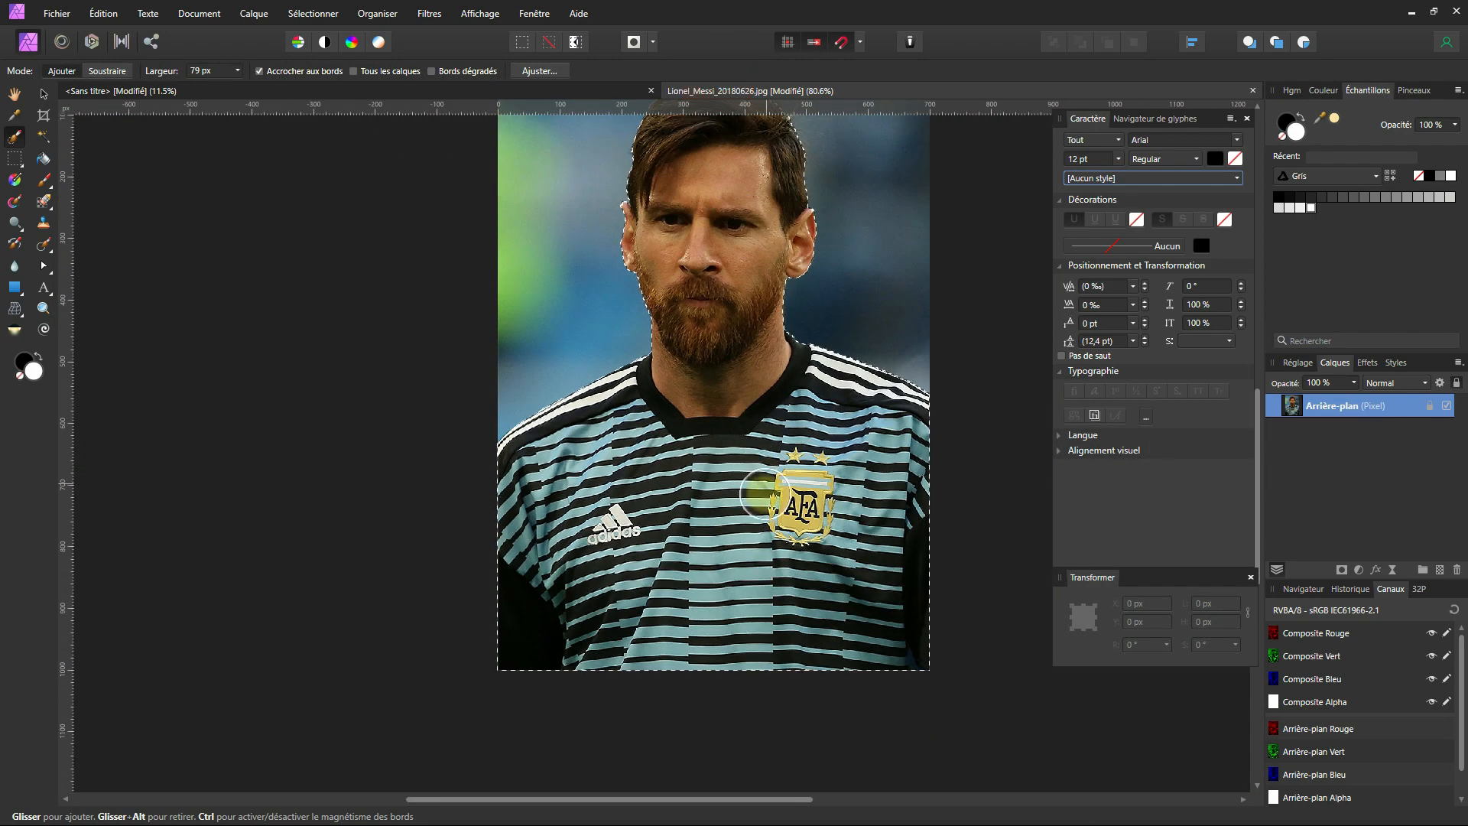
key(ctrl)
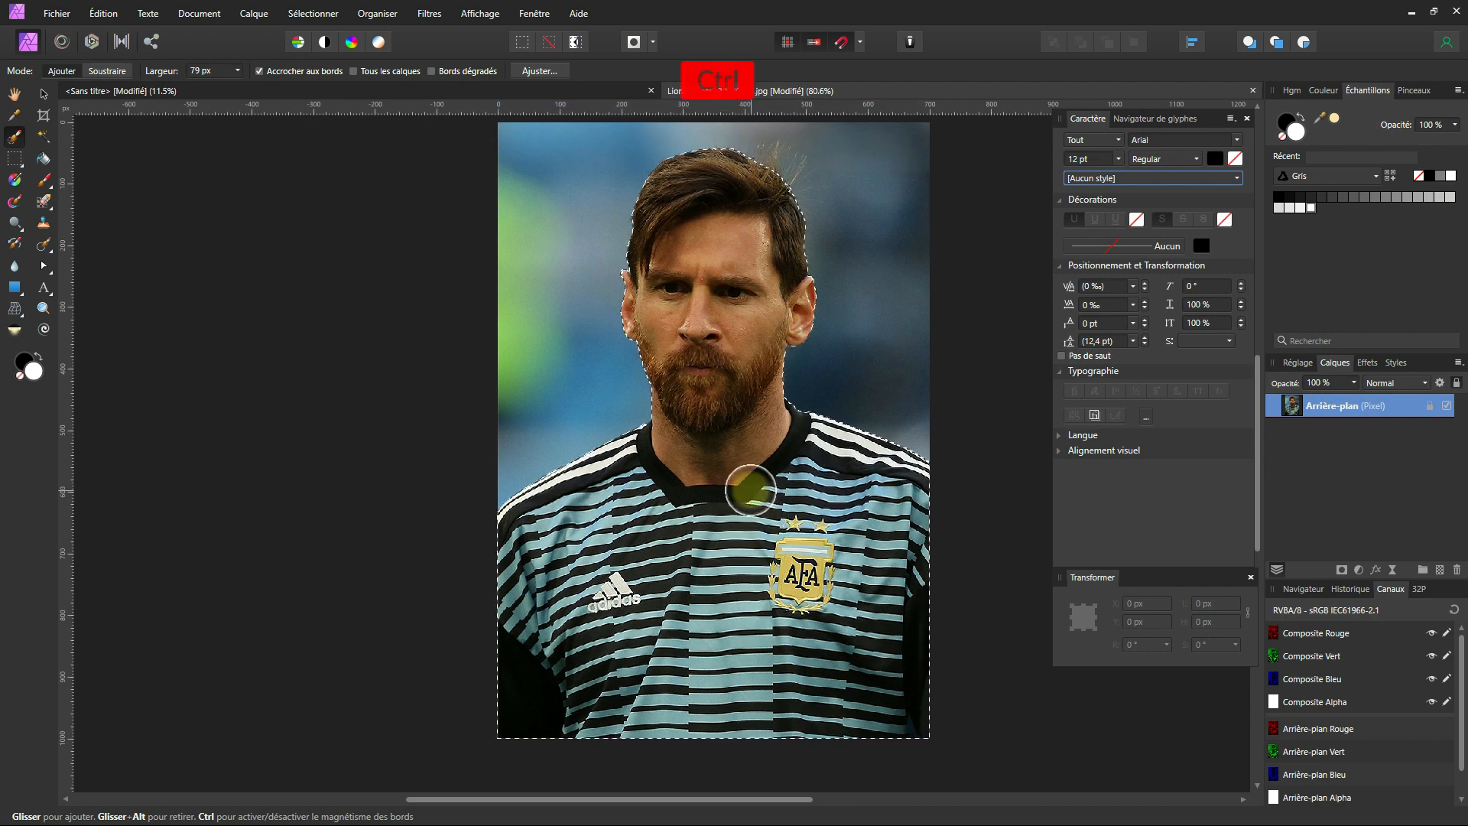
key(ctrl+c)
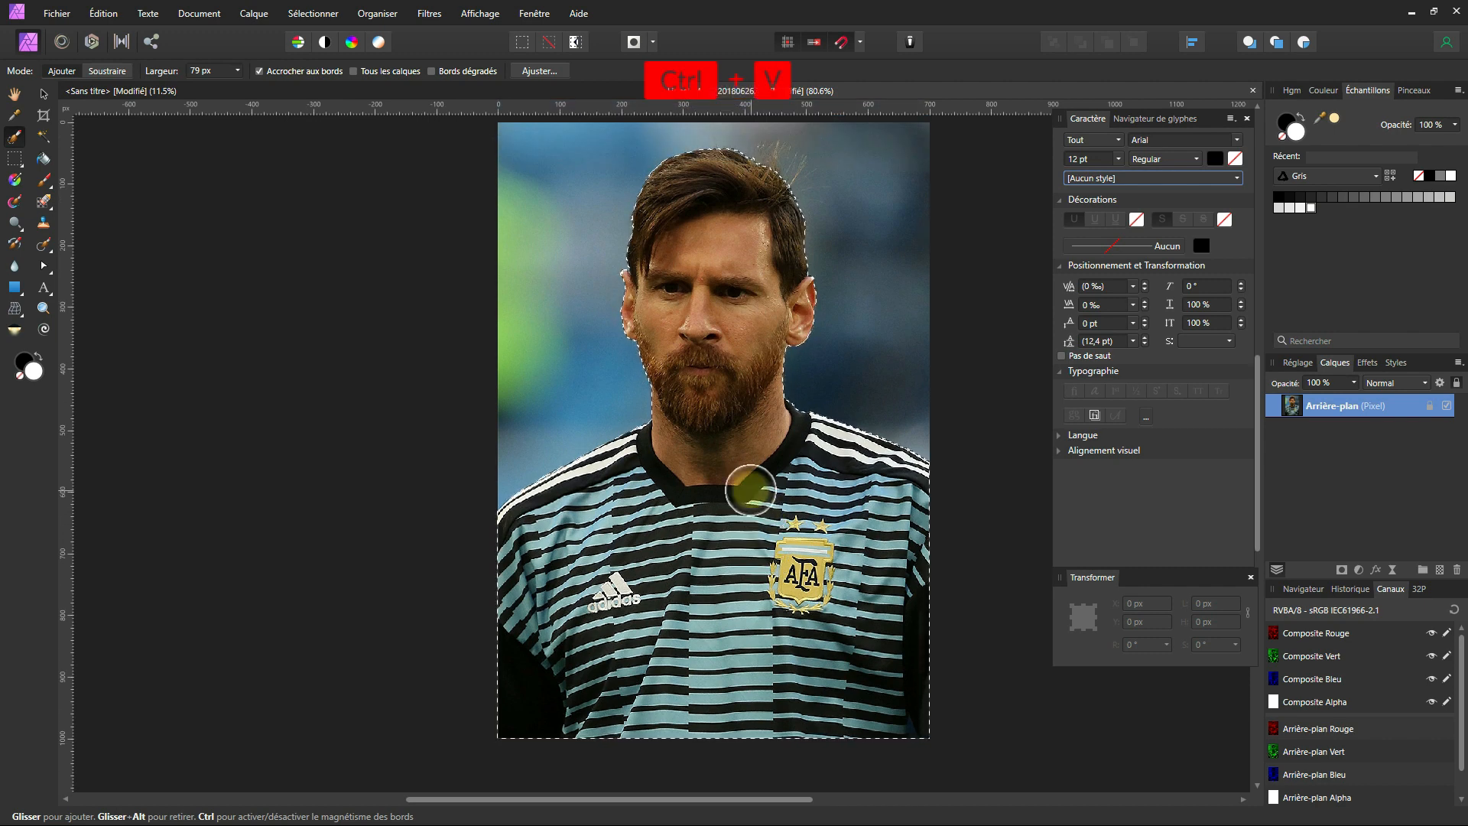
key(ctrl+v)
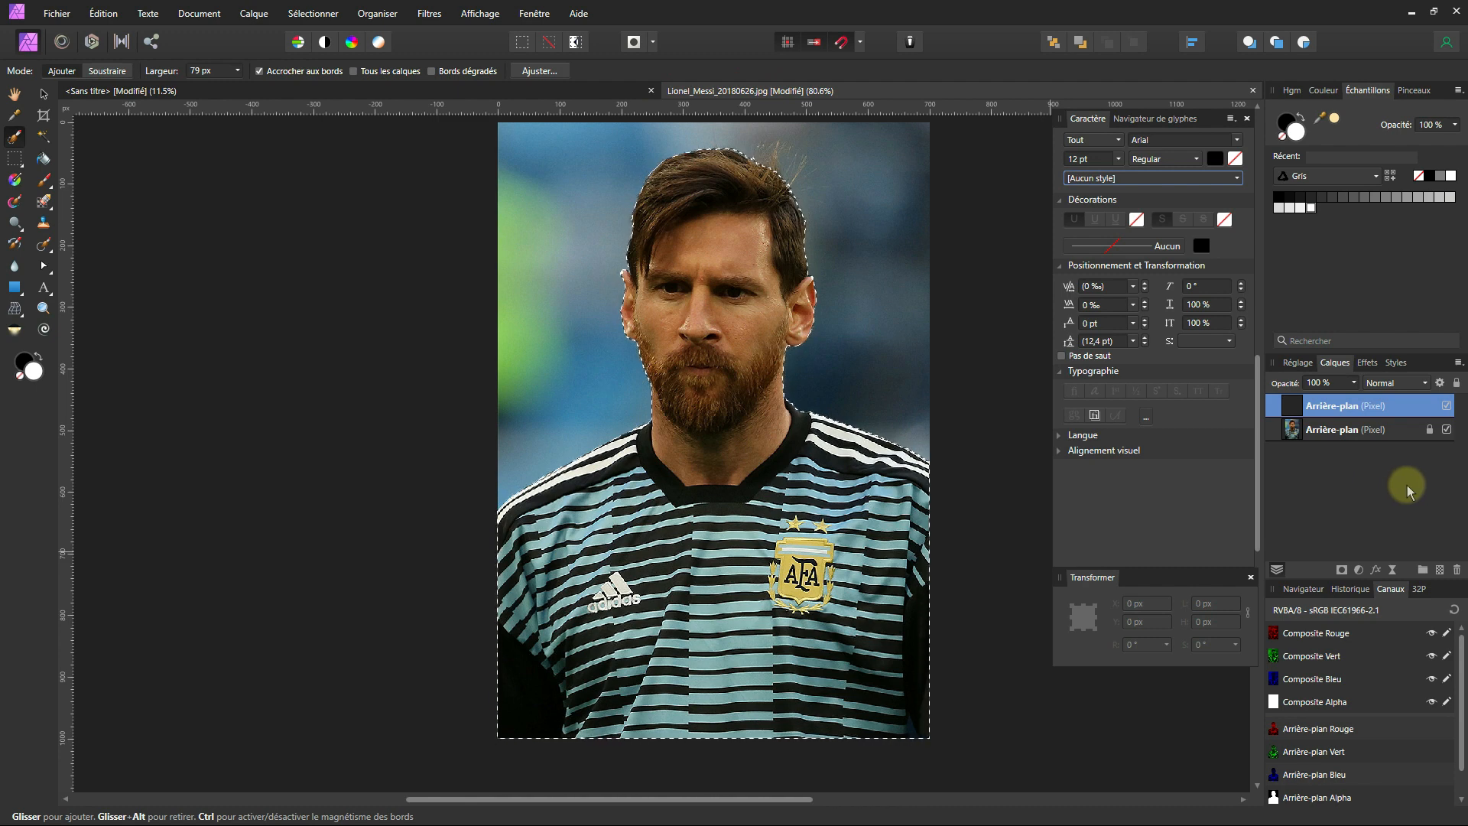
click(1447, 430)
scroll(789, 624, up, 2)
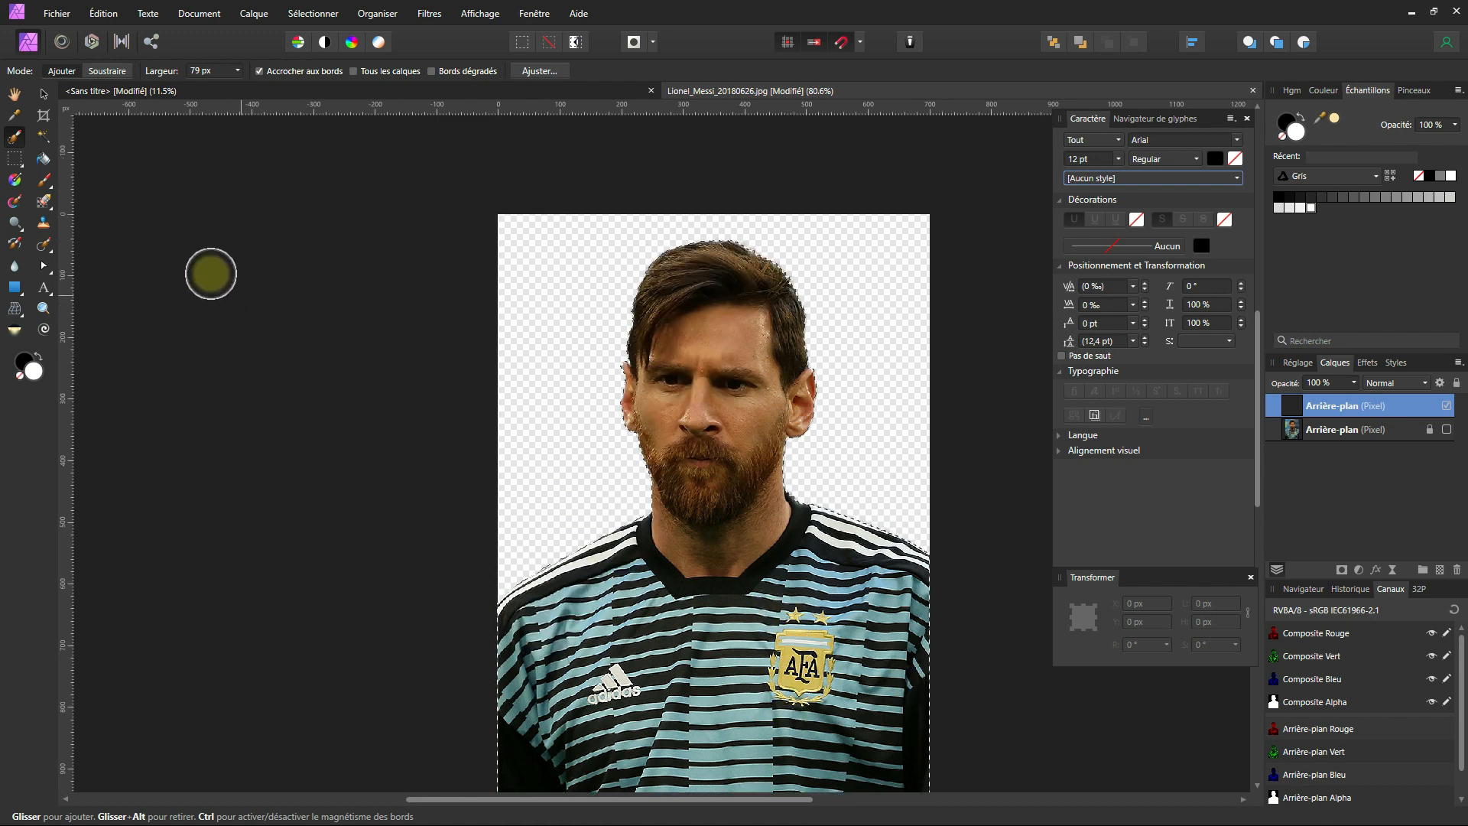
click(1373, 431)
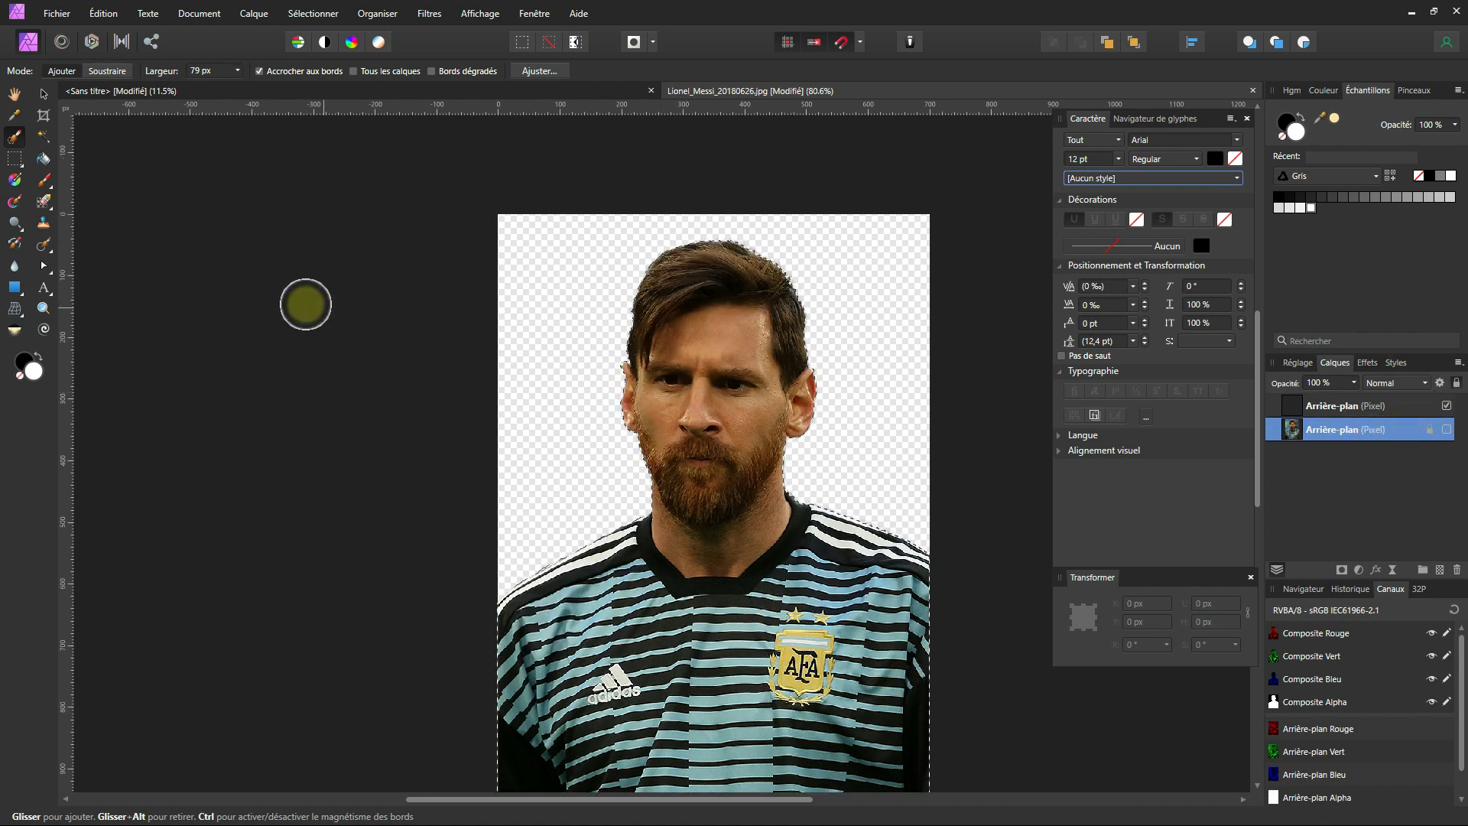
scroll(595, 378, up, 3)
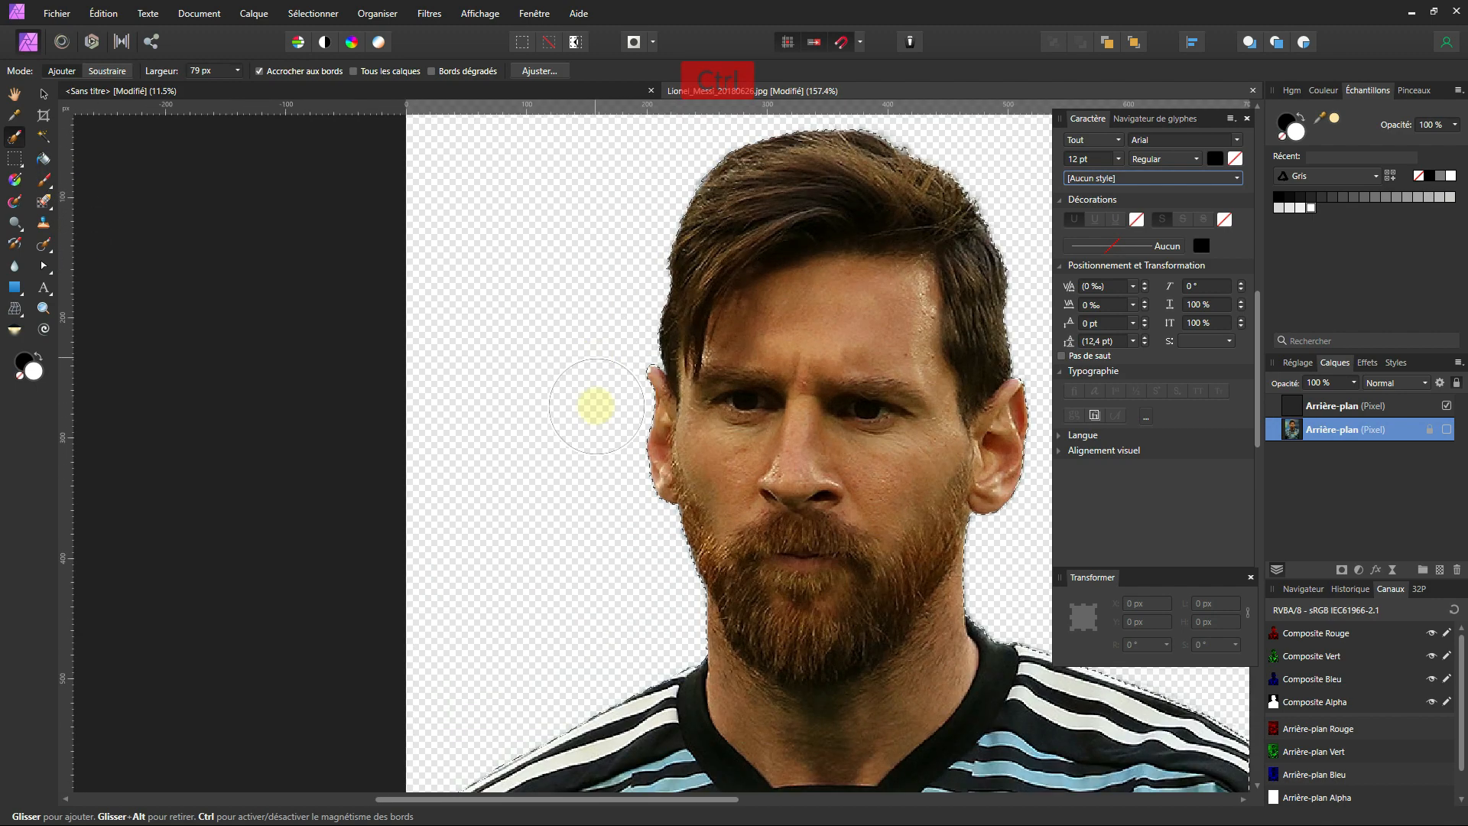
scroll(601, 411, down, 2)
drag(740, 466, 564, 420)
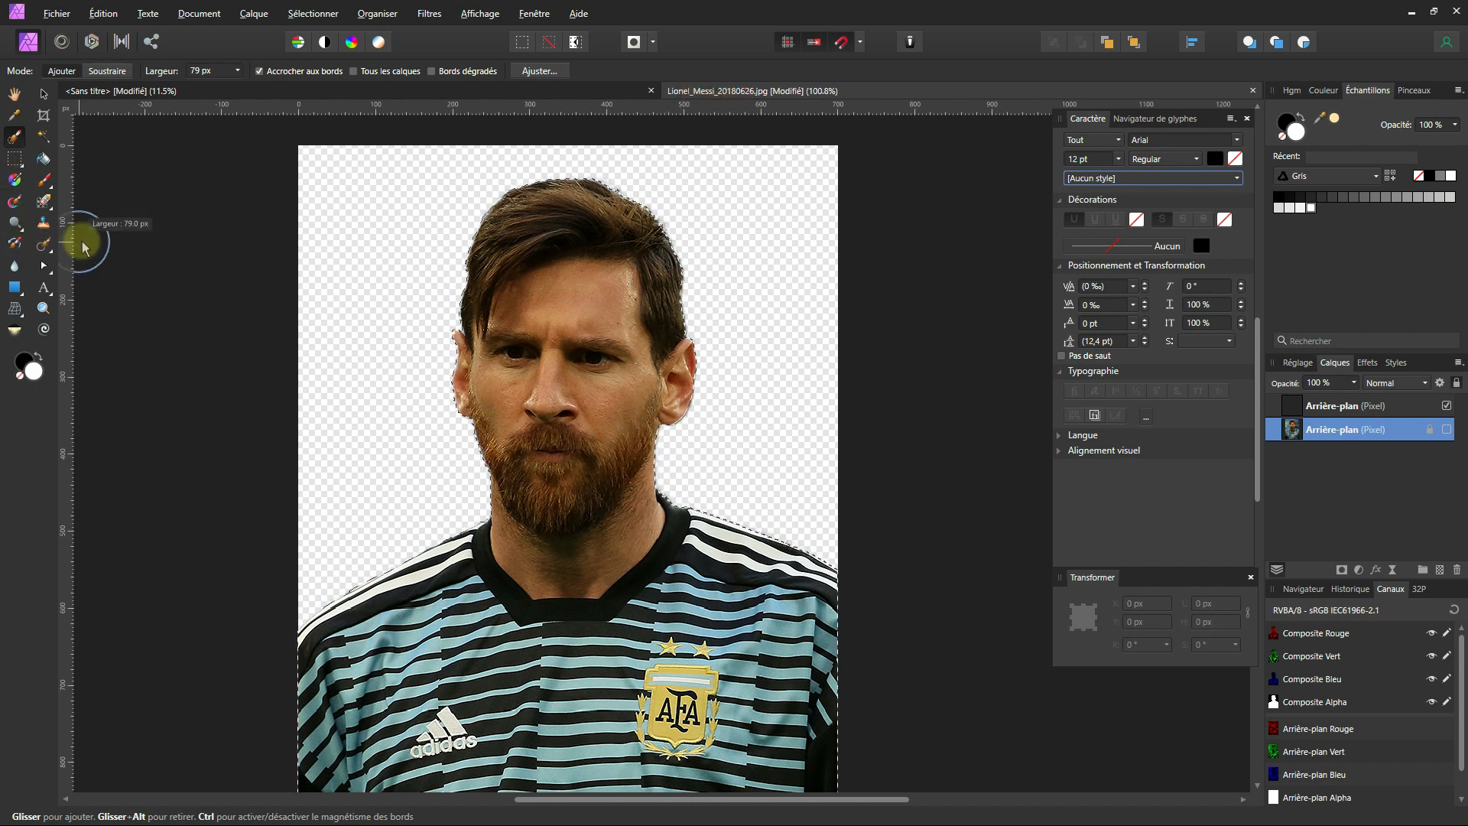
- Preview the cut-out as a PNG export of the whole document at 701 × 1000 px without exporting it
key(ctrl+shift+alt+s)
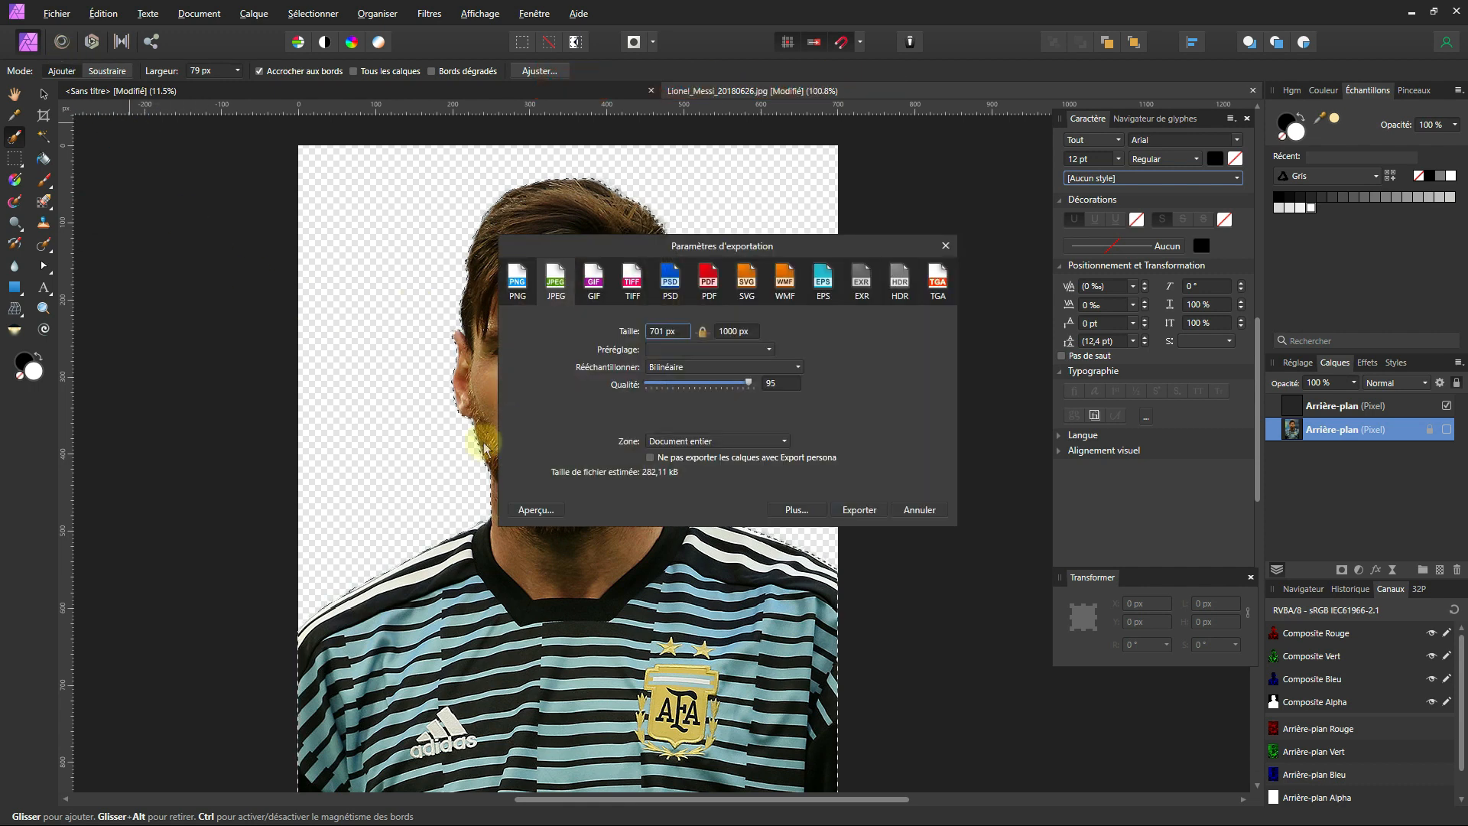
click(520, 285)
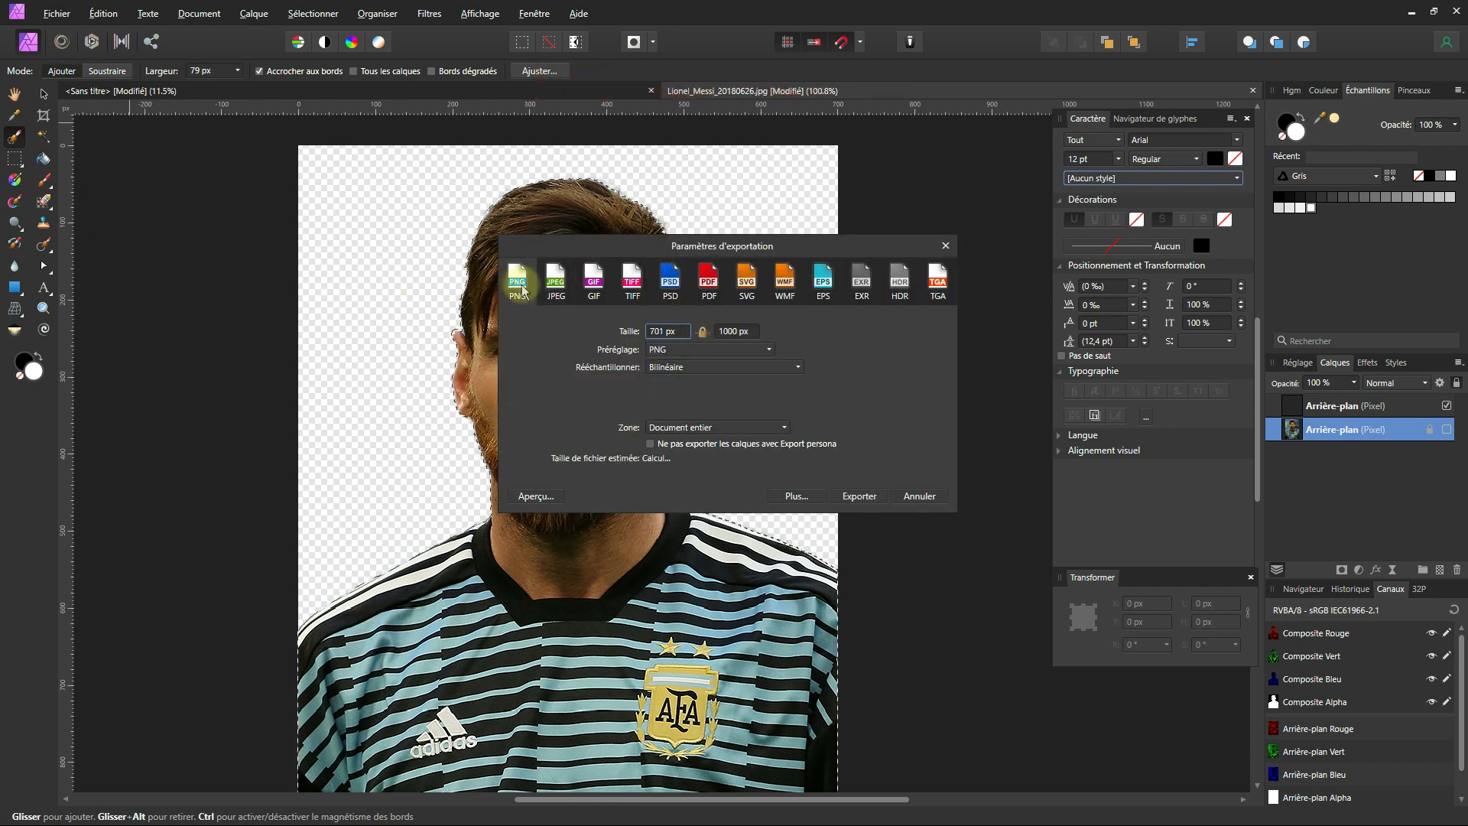
click(552, 500)
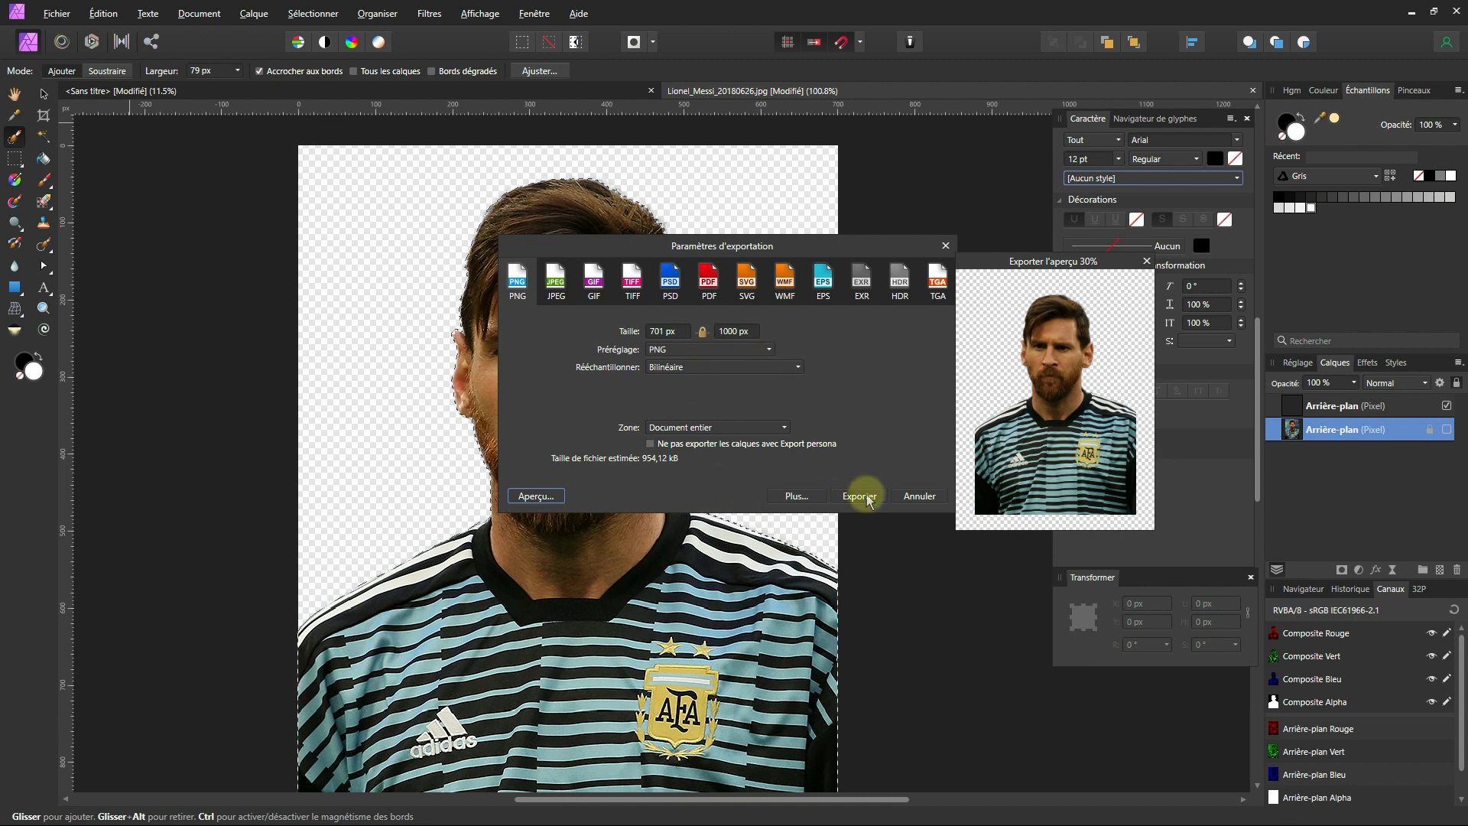
click(919, 497)
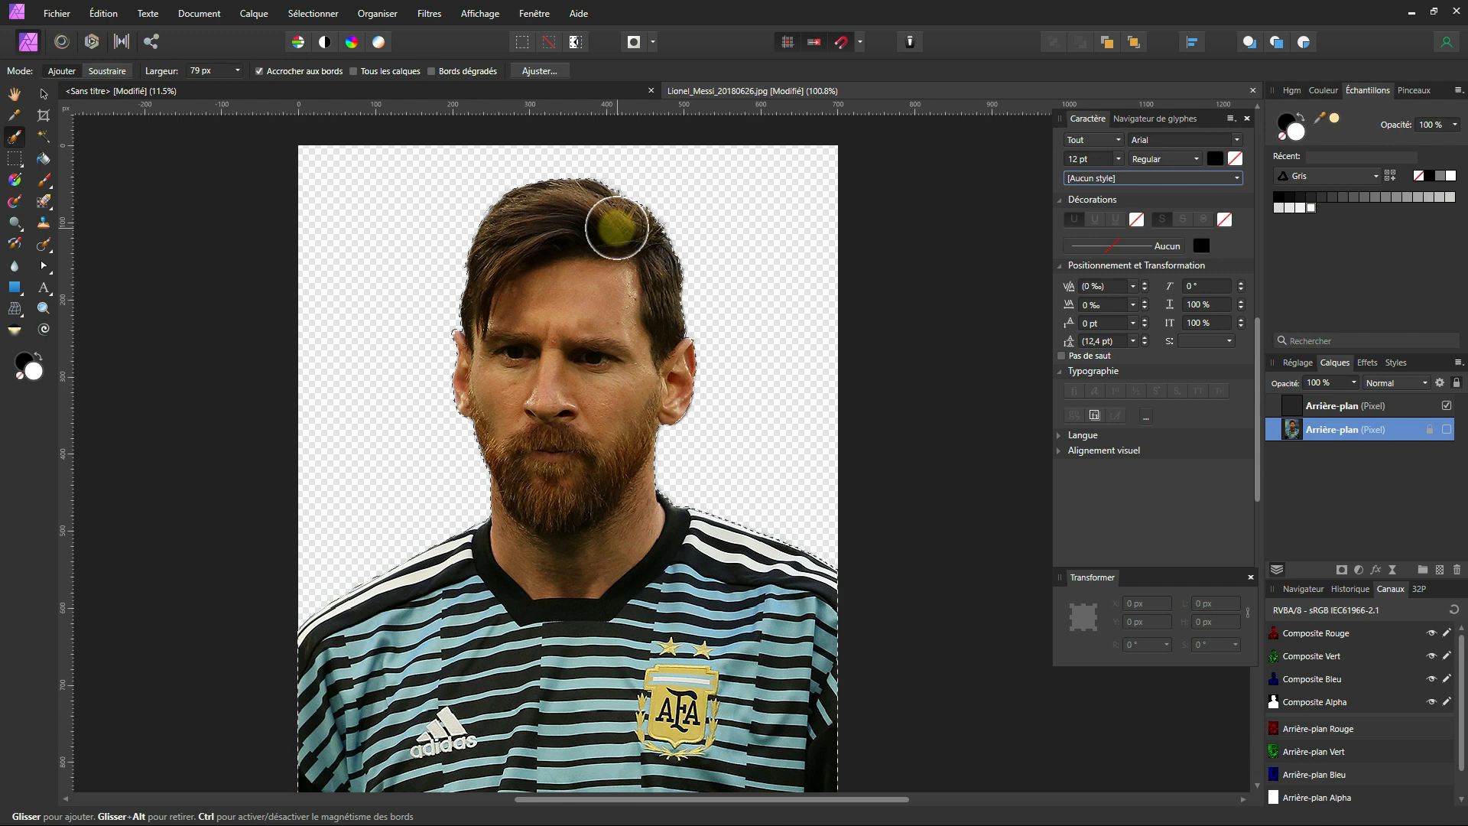
- Switch to the untitled poster document and load Lionel_Messi_20180626.png for placing, listing all document types in the folder
click(564, 93)
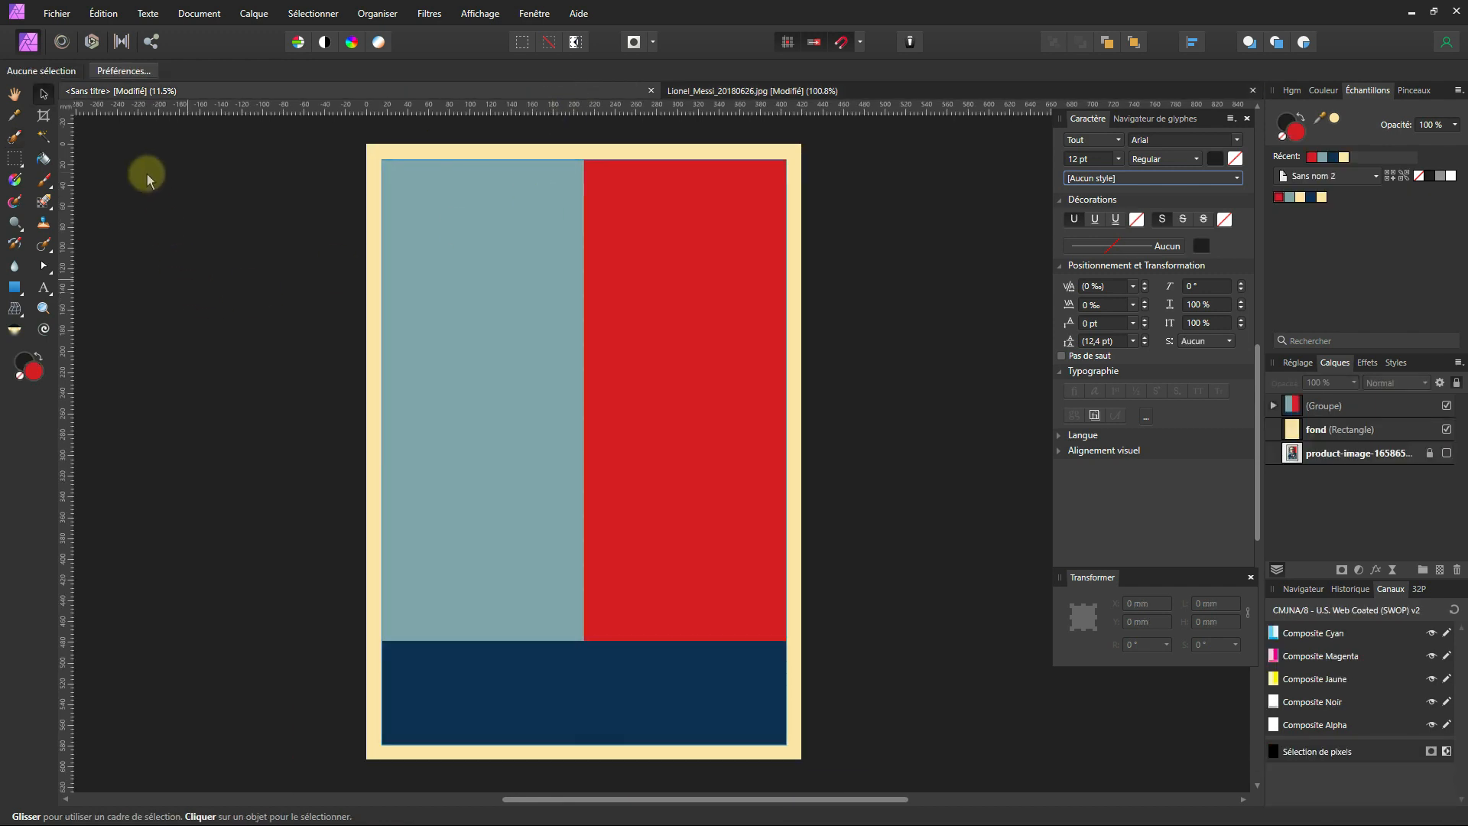
click(57, 13)
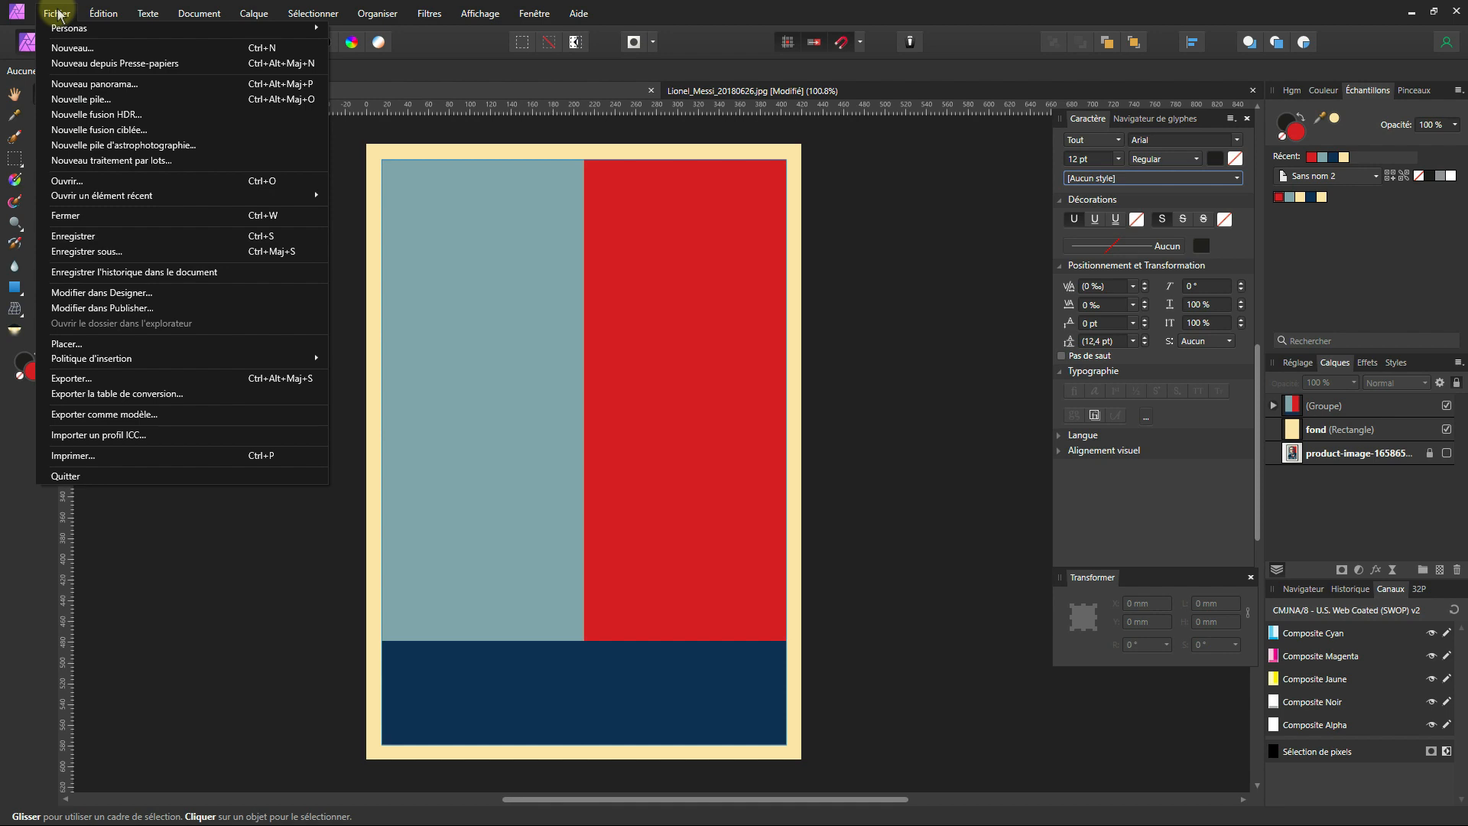
click(71, 343)
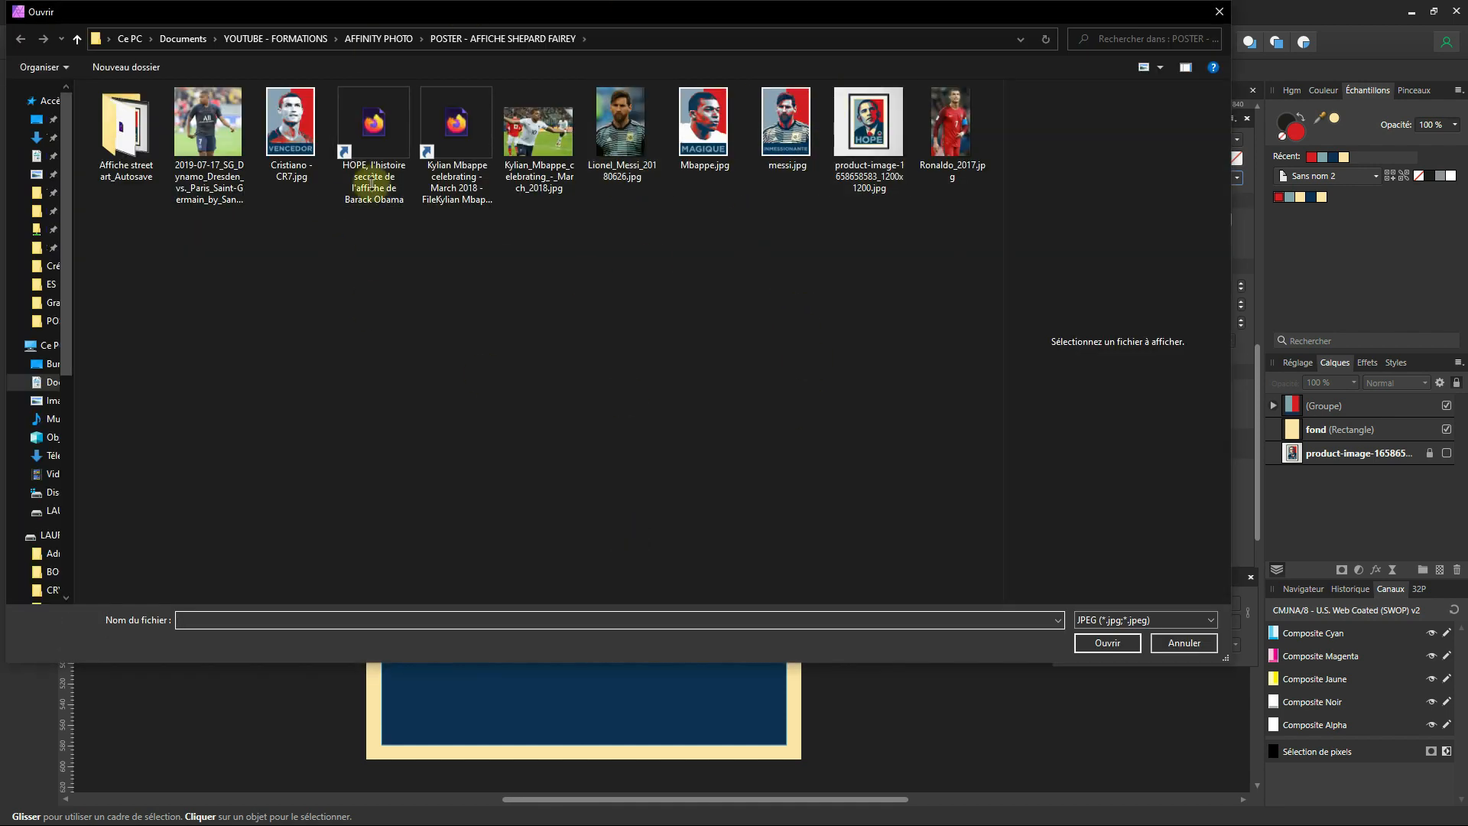
click(1101, 625)
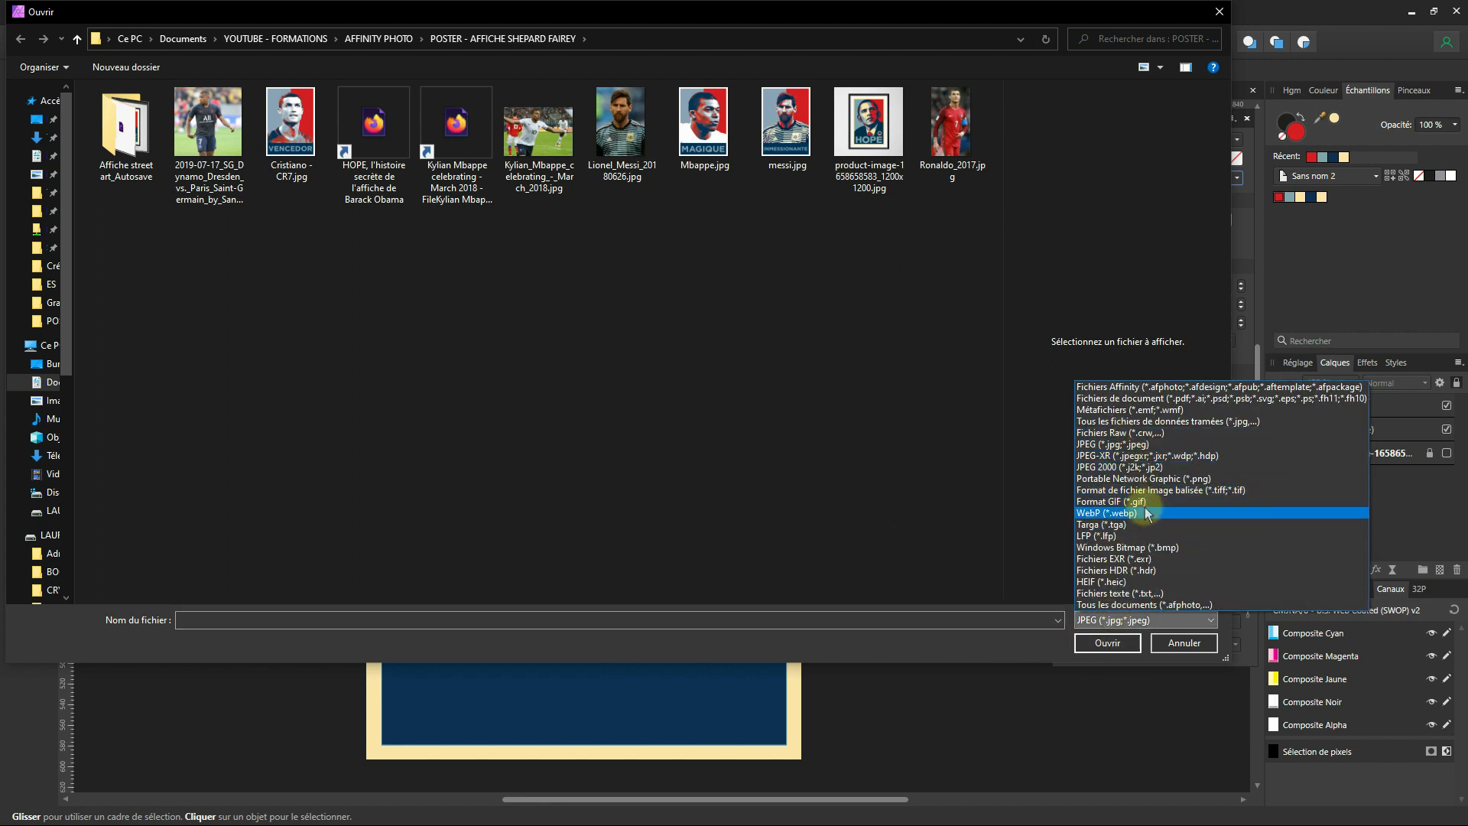
click(1142, 605)
click(795, 174)
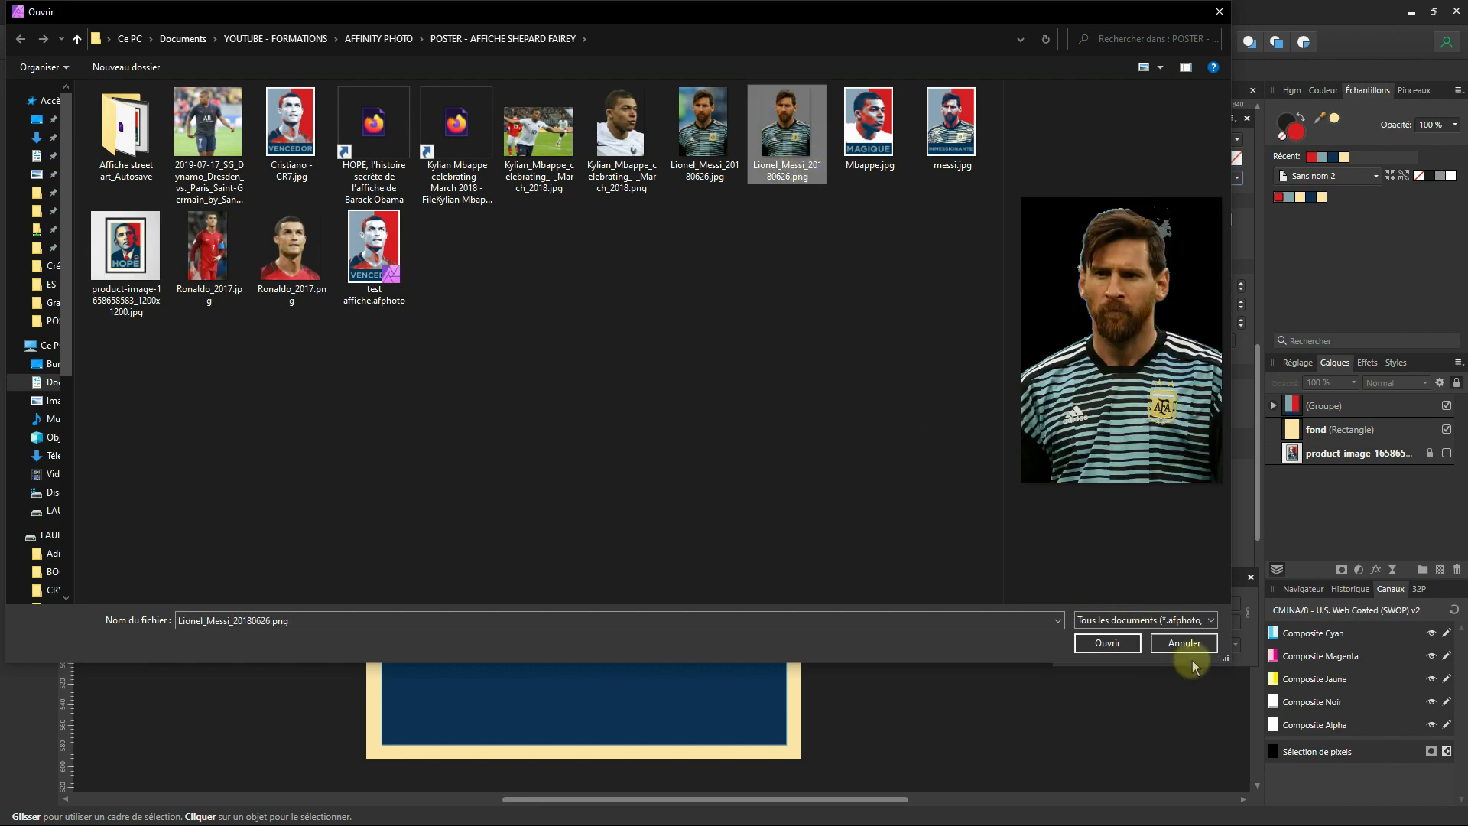
click(1108, 642)
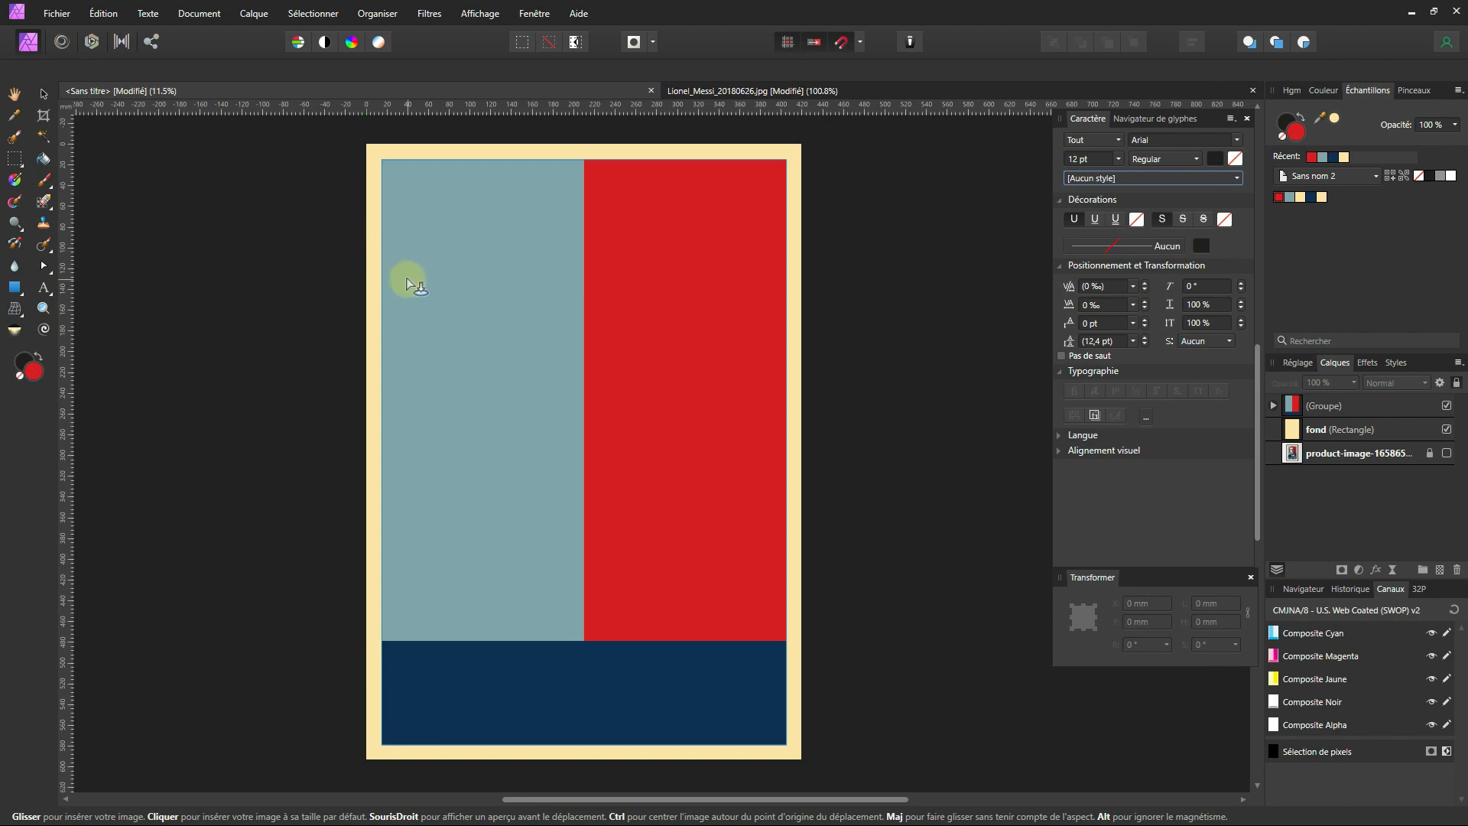
- Place the cut-out portrait on the poster and scale it to about 385 × 550 mm, standing on the inner bottom edge
drag(391, 221, 761, 745)
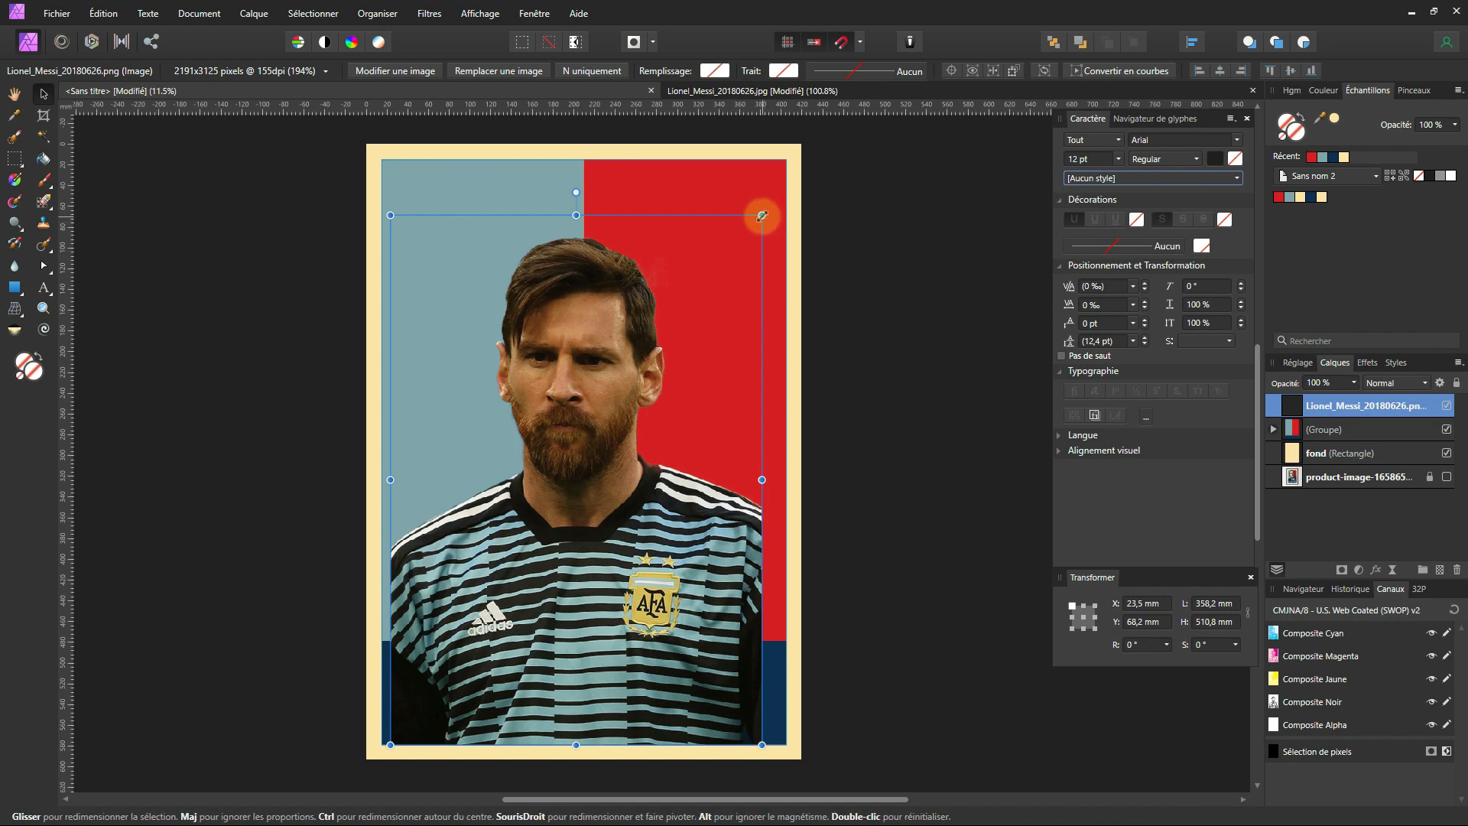
drag(762, 218, 781, 169)
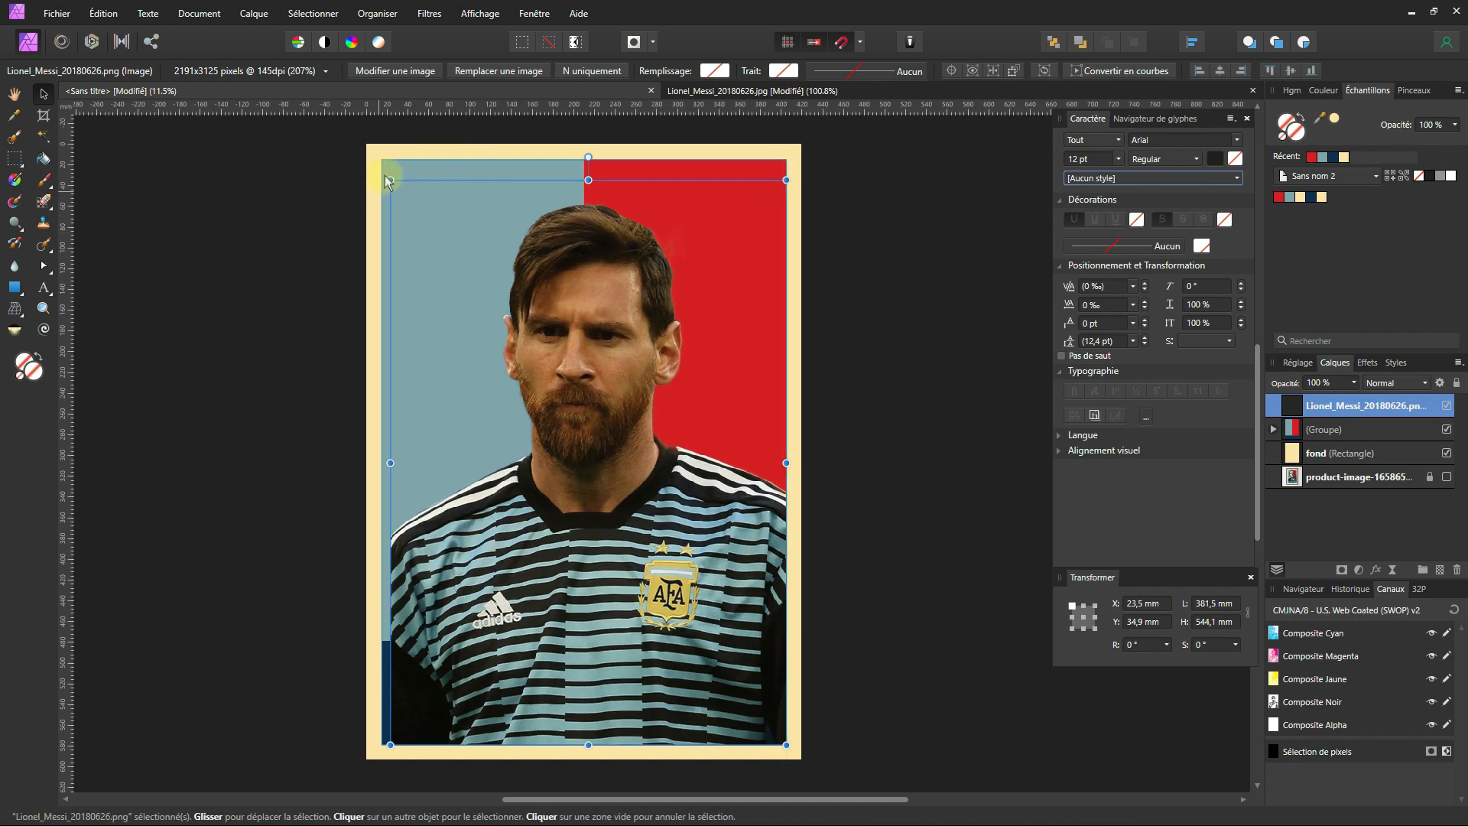
drag(390, 180, 386, 174)
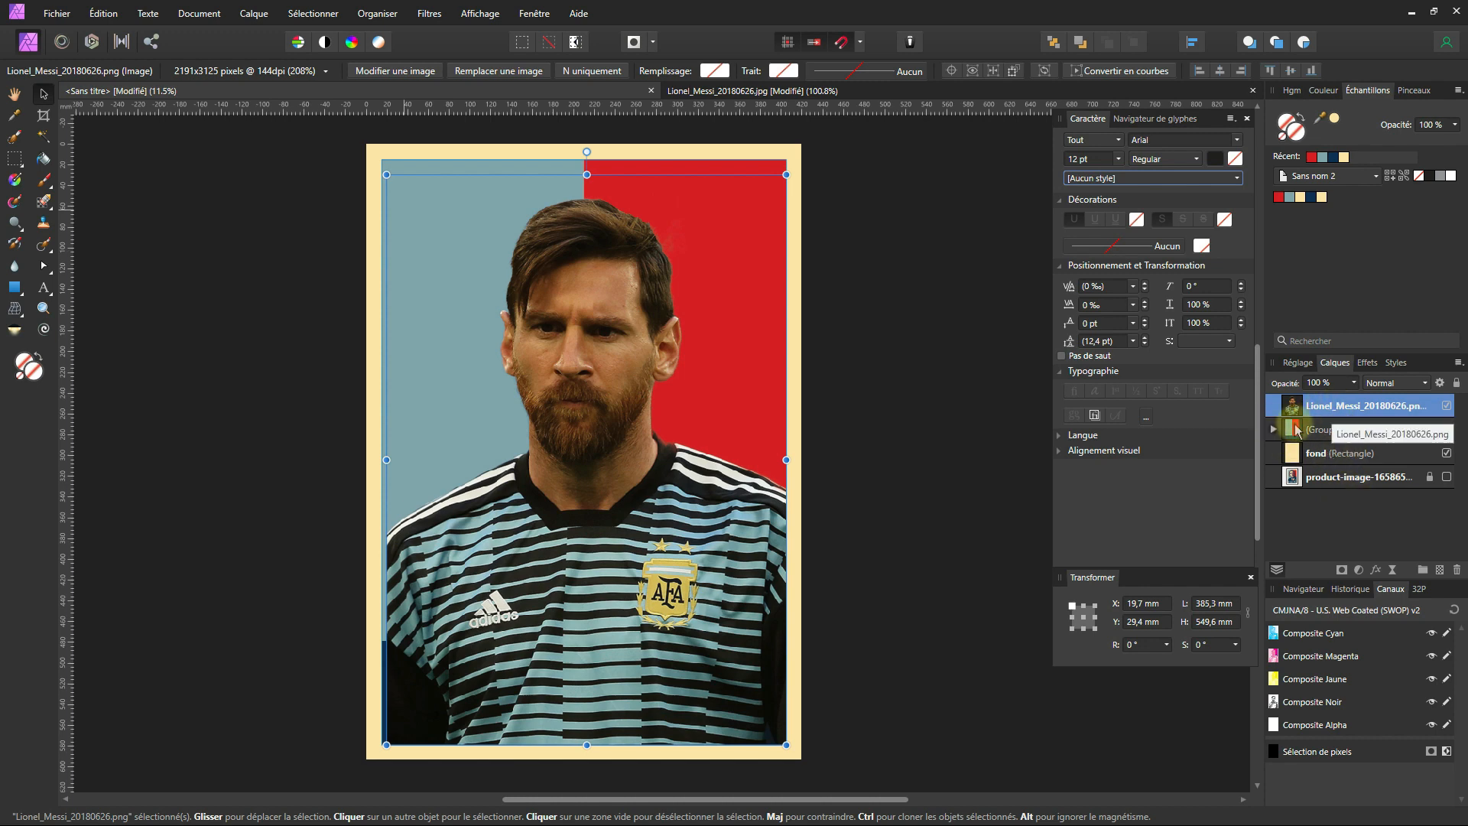
- Move the dark blue rectangle out of its group to above the portrait in the layer stack, and select the portrait layer
click(1274, 430)
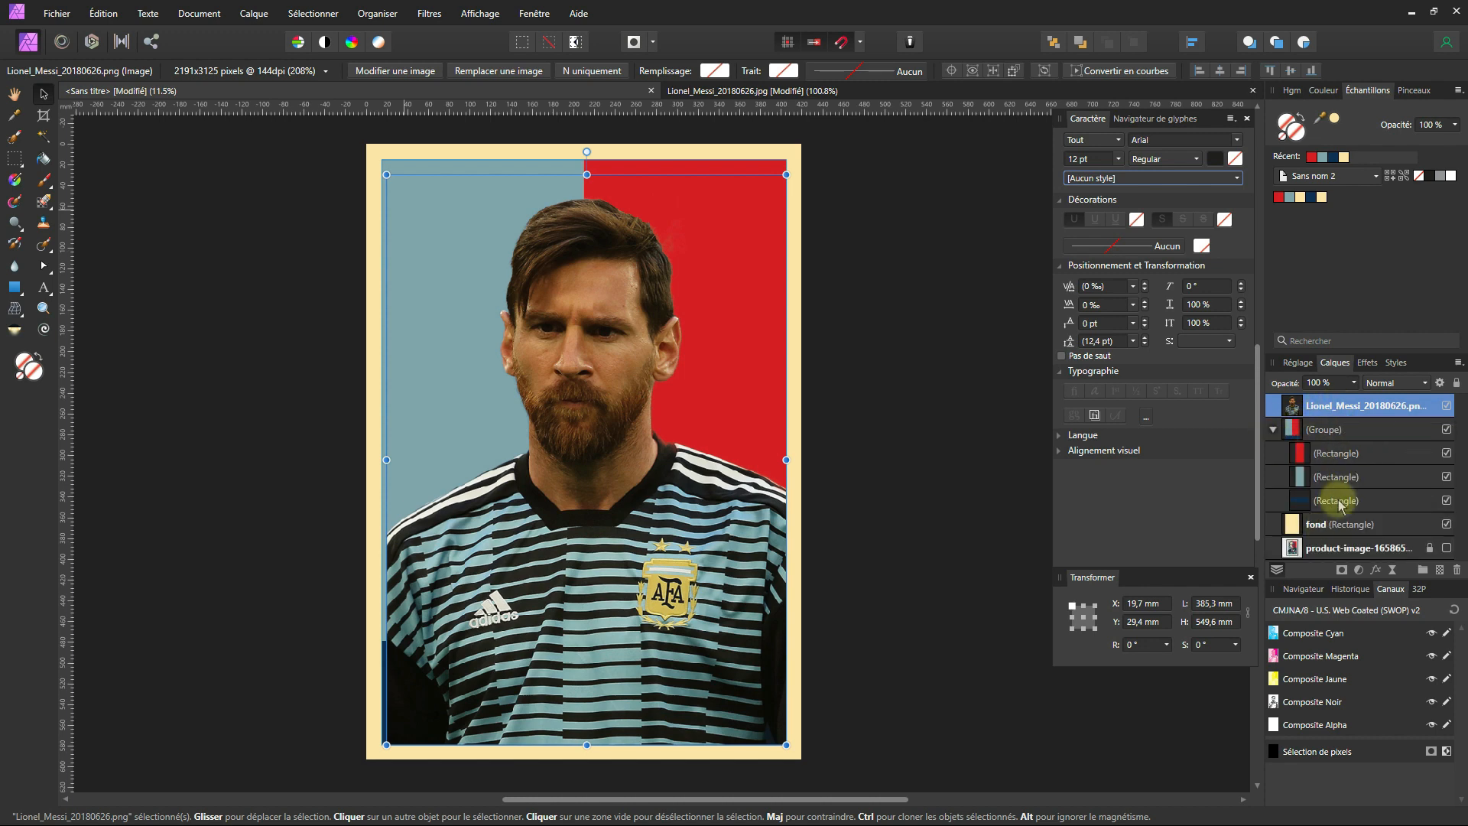
drag(1338, 504, 1319, 406)
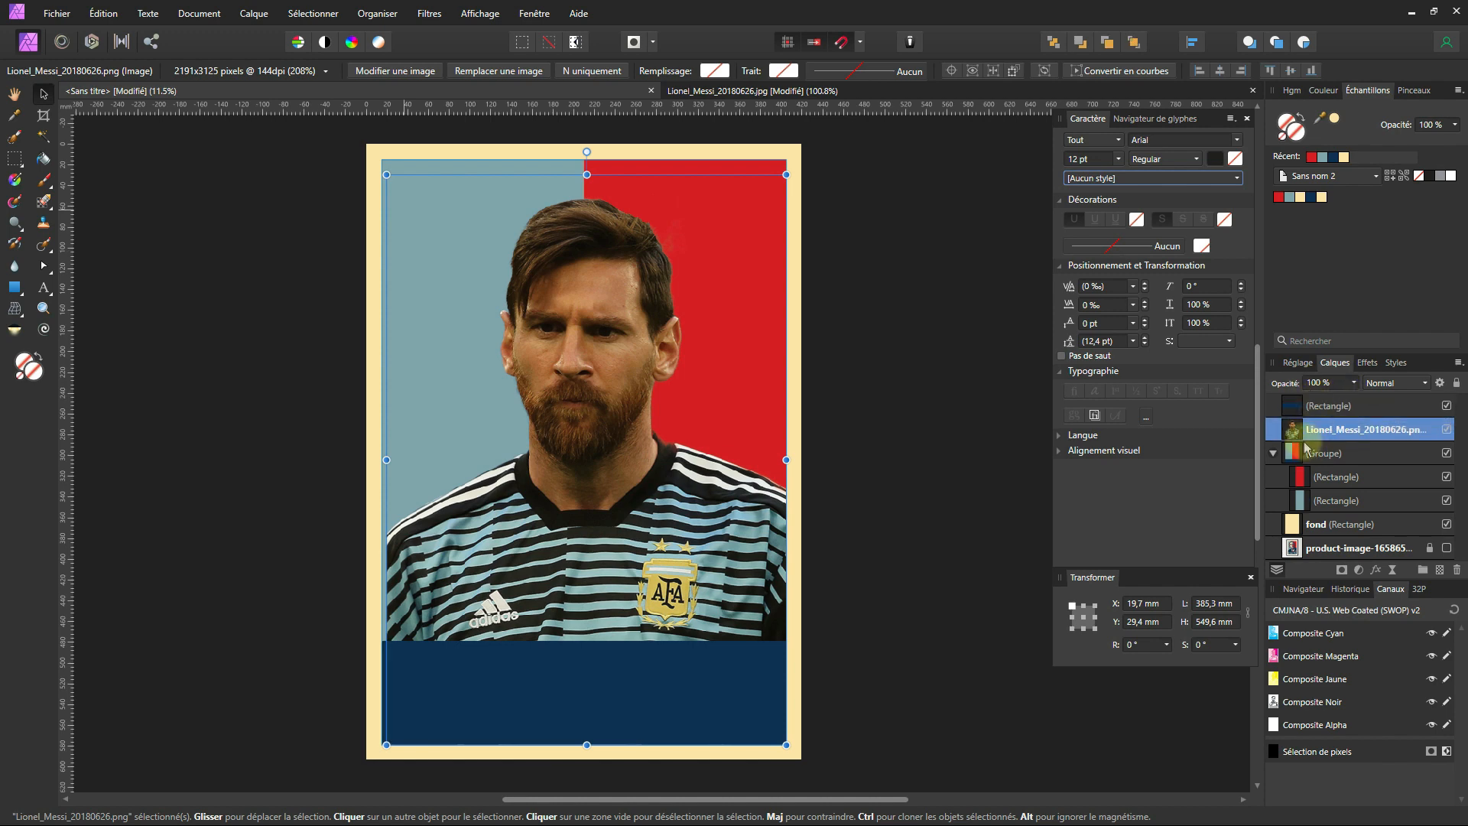
click(14, 96)
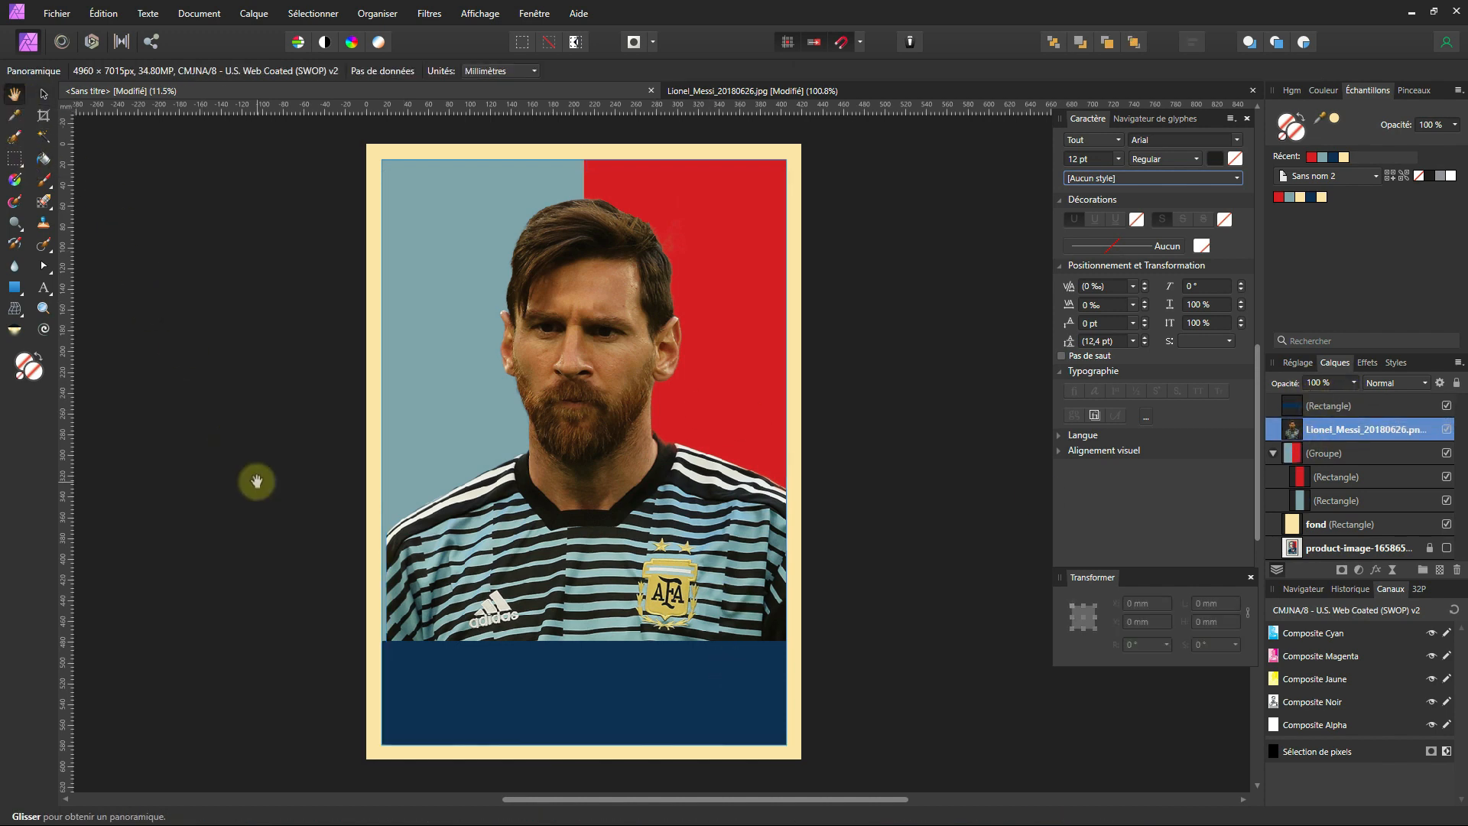
click(1273, 454)
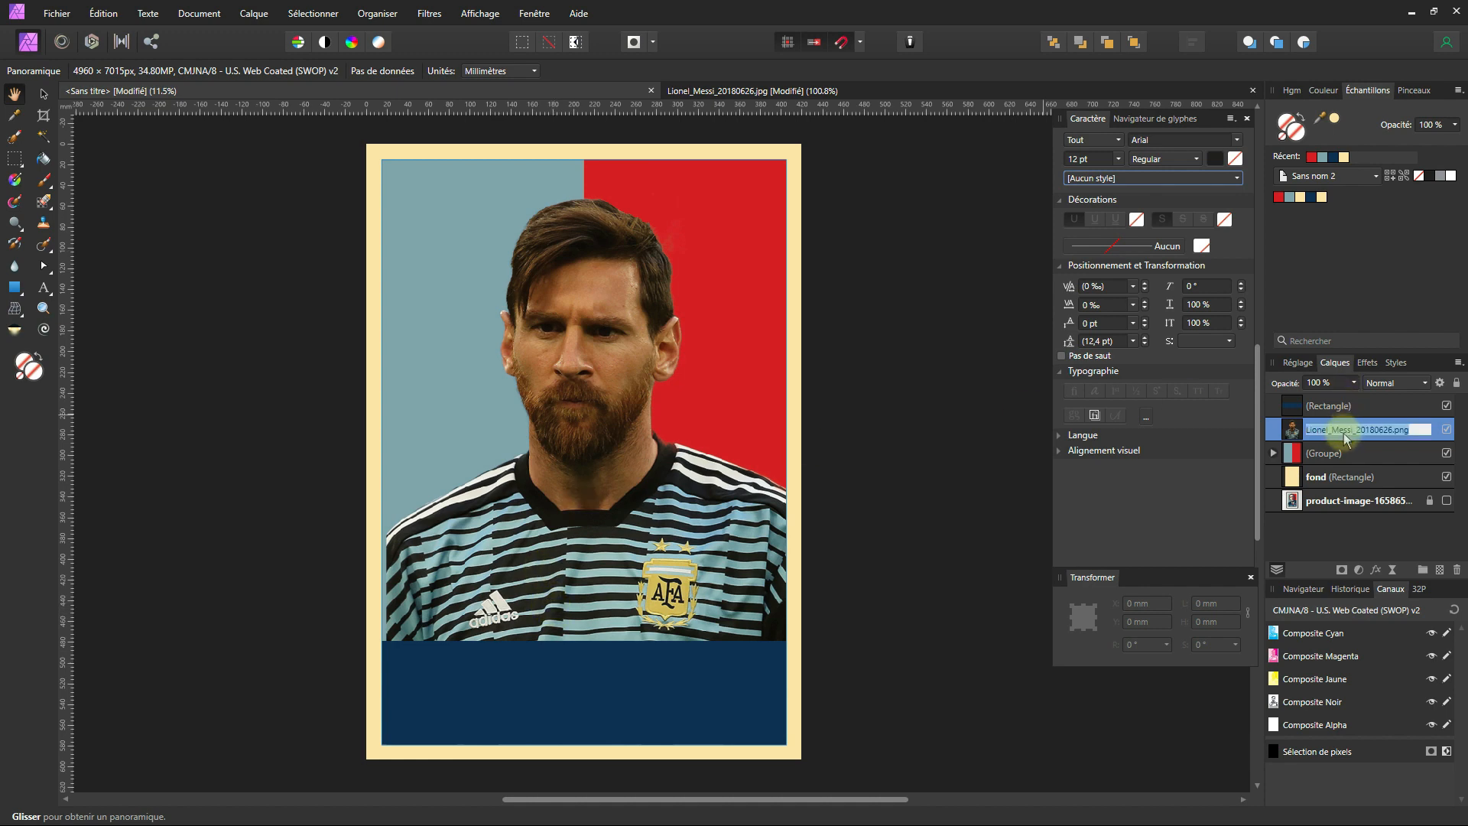
click(1357, 478)
click(1347, 433)
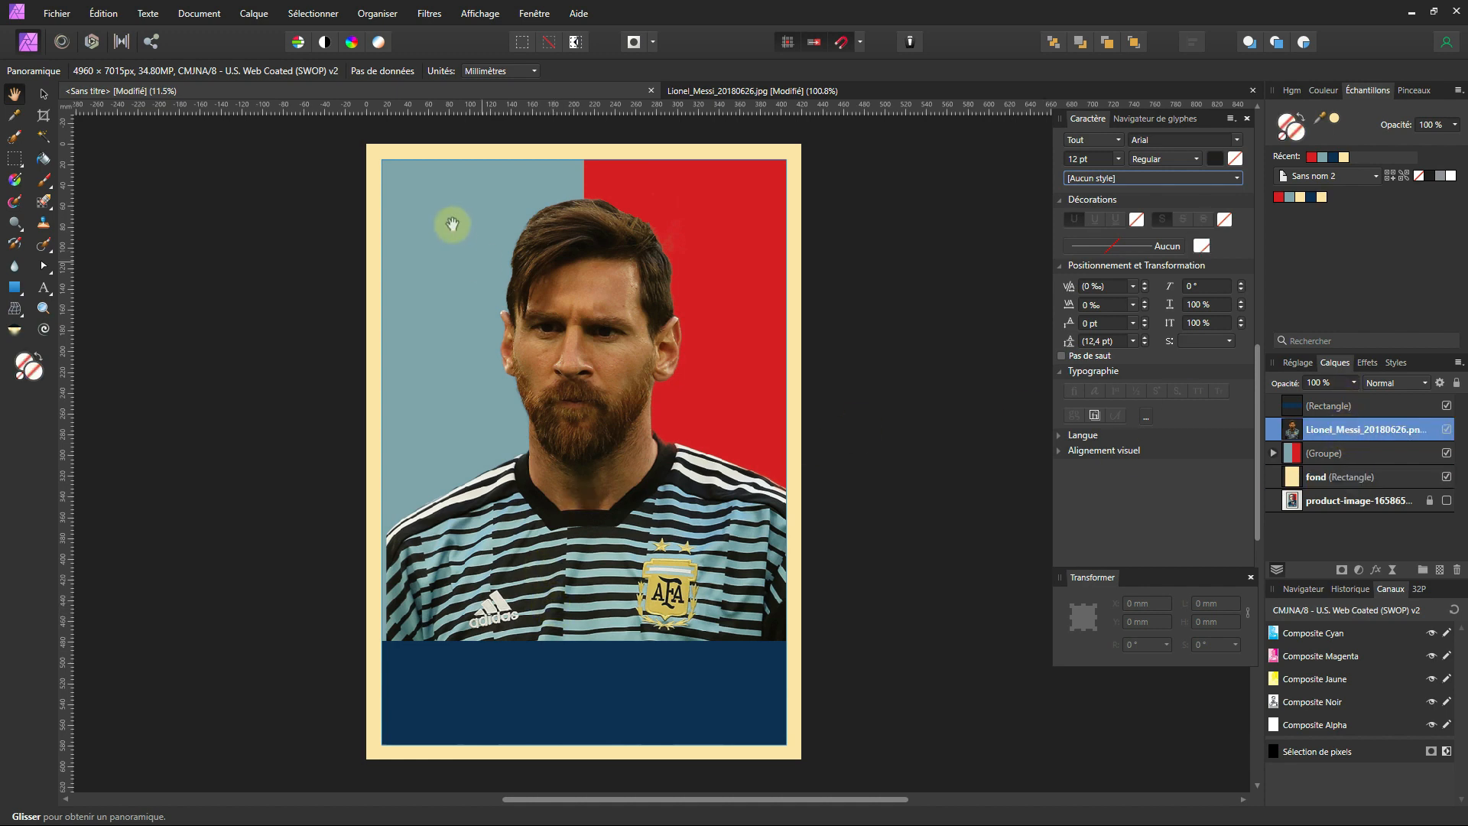
- Scale the portrait up proportionally to 390 × 556.3 mm so it spans the full inner width of the poster frame
click(43, 95)
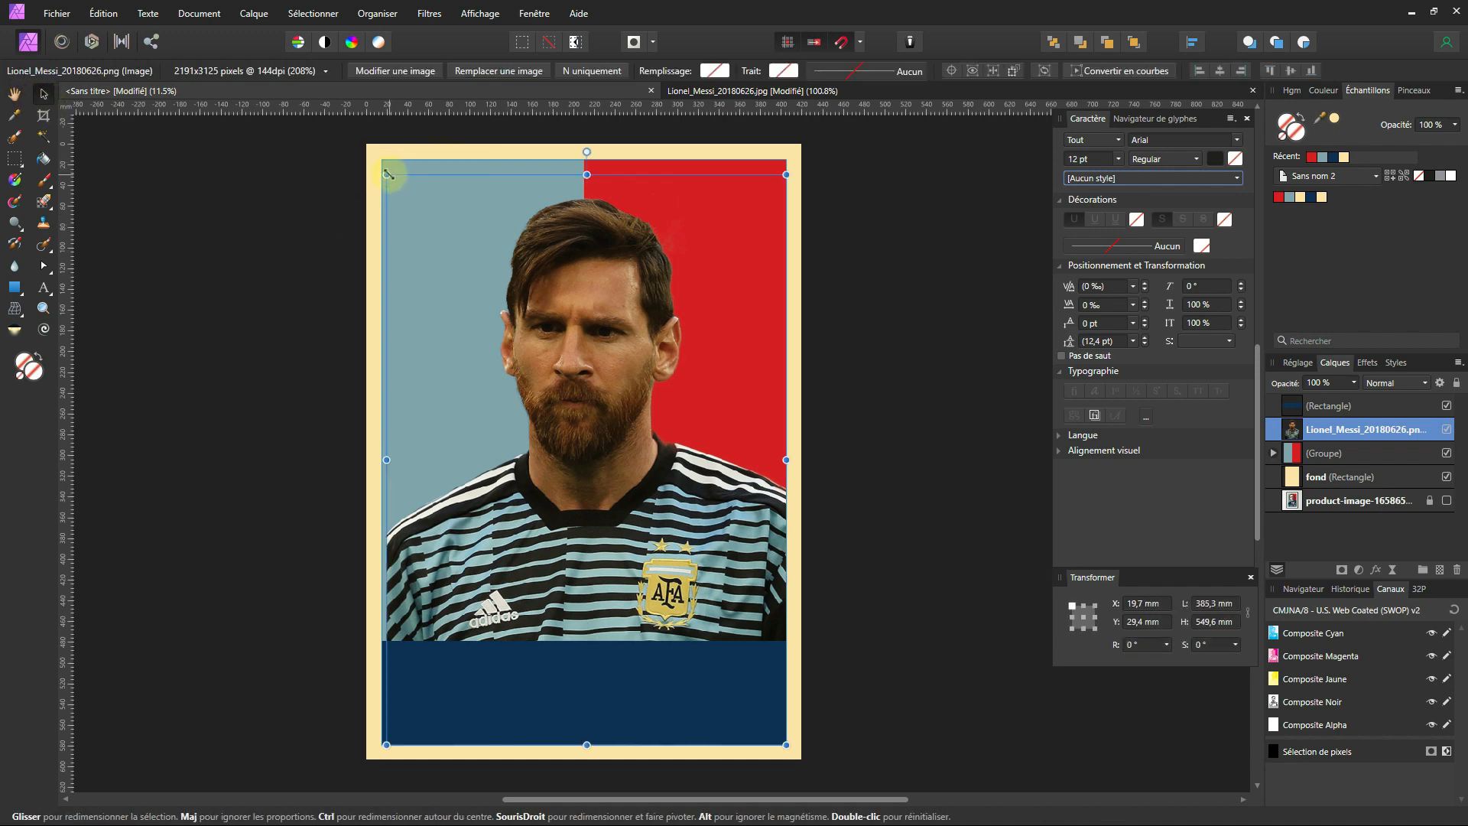
drag(388, 174, 382, 165)
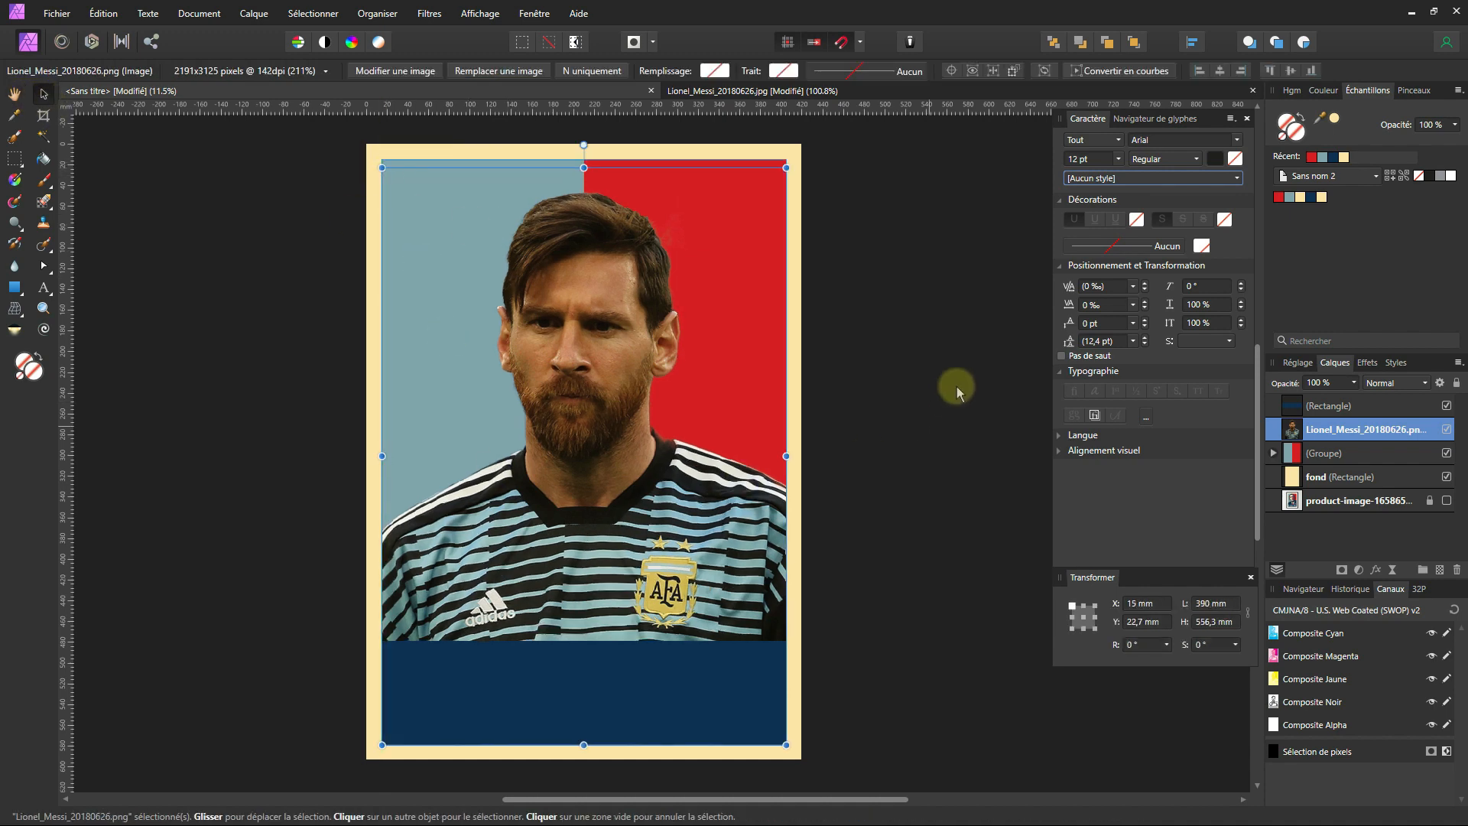
click(953, 355)
- Add a Posterise adjustment directly above the portrait layer
click(1344, 433)
click(1360, 570)
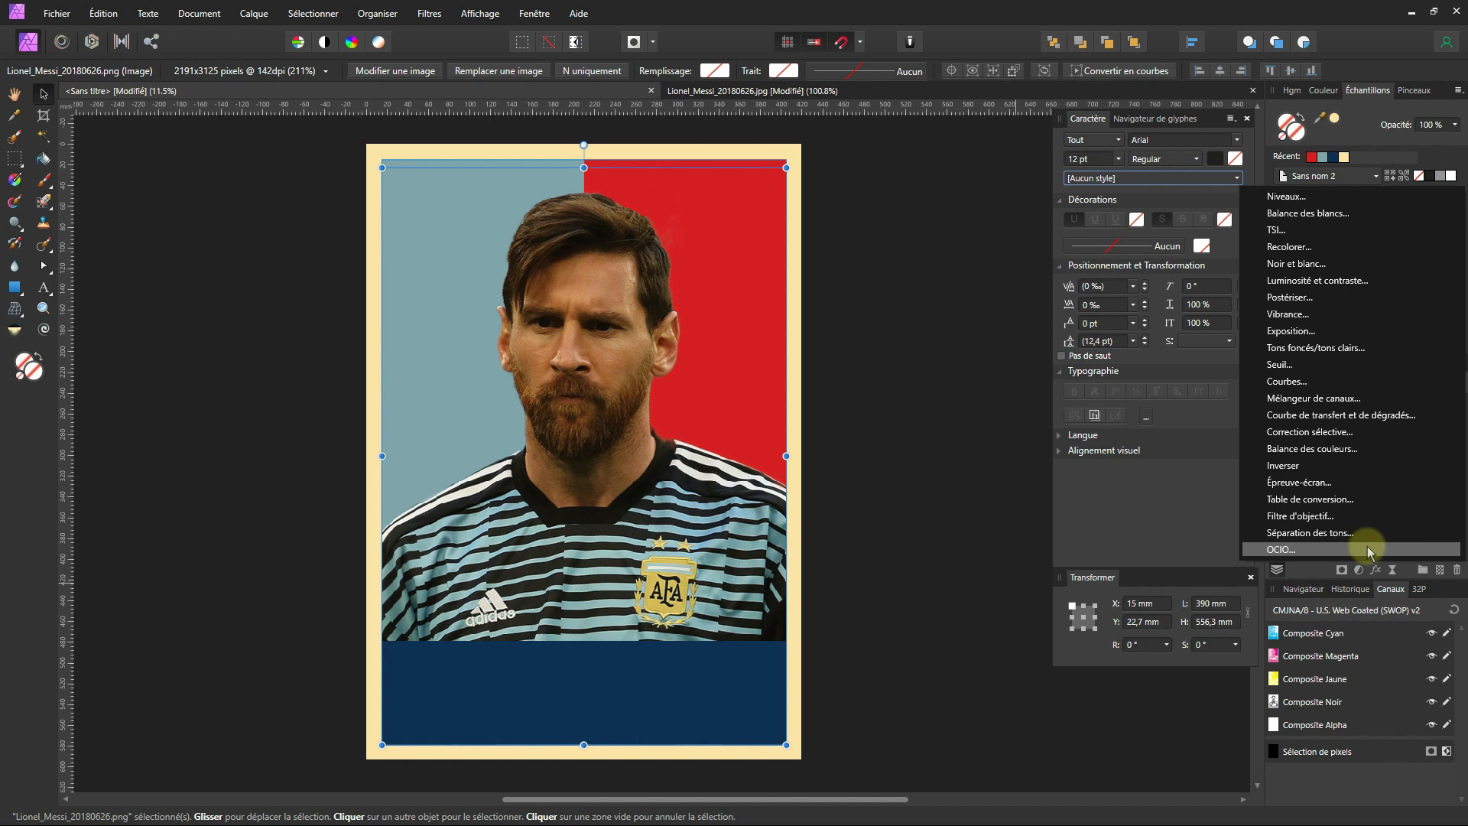
click(1359, 571)
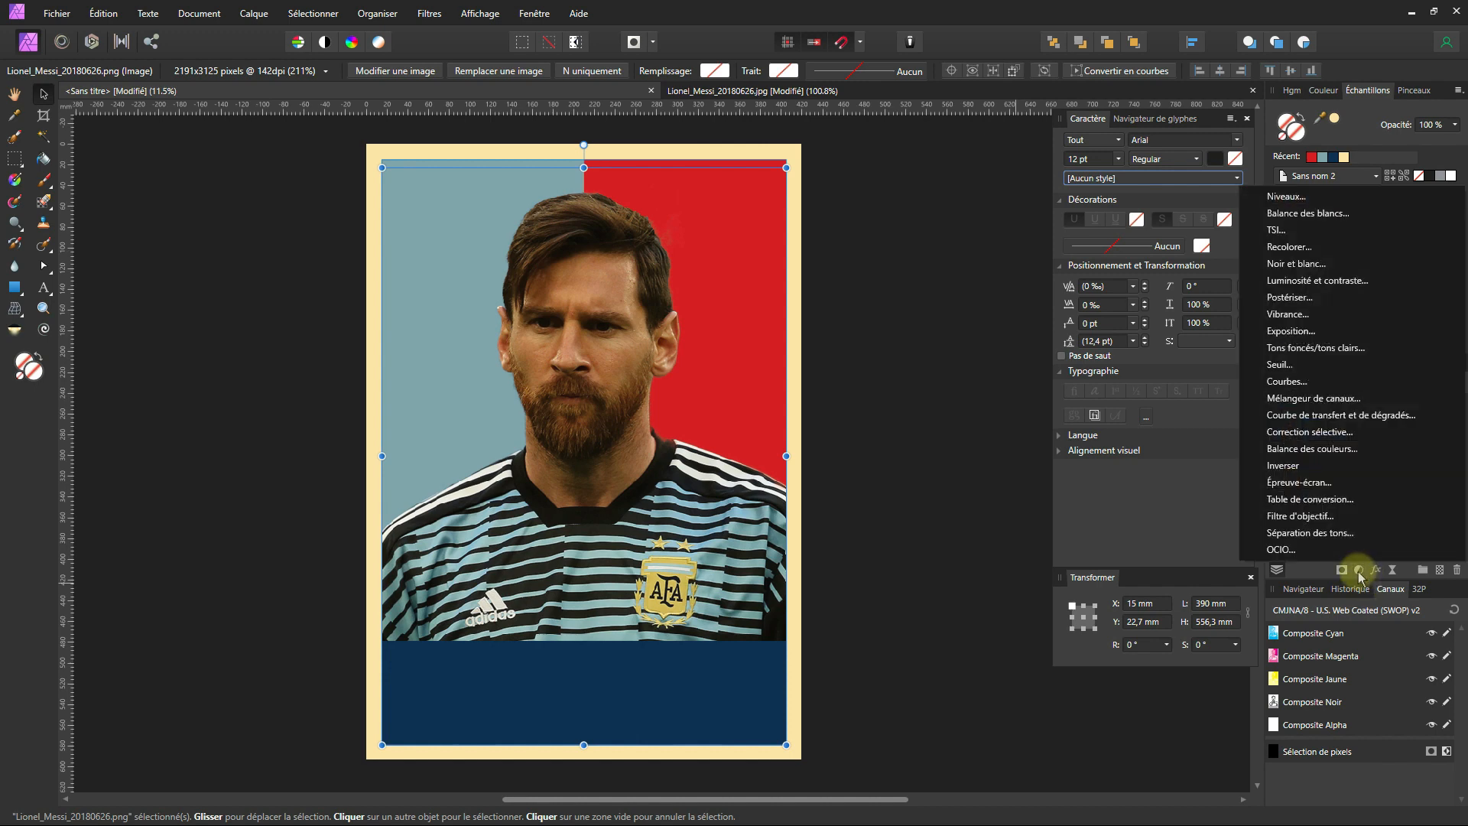
click(1360, 570)
click(1359, 570)
click(1319, 575)
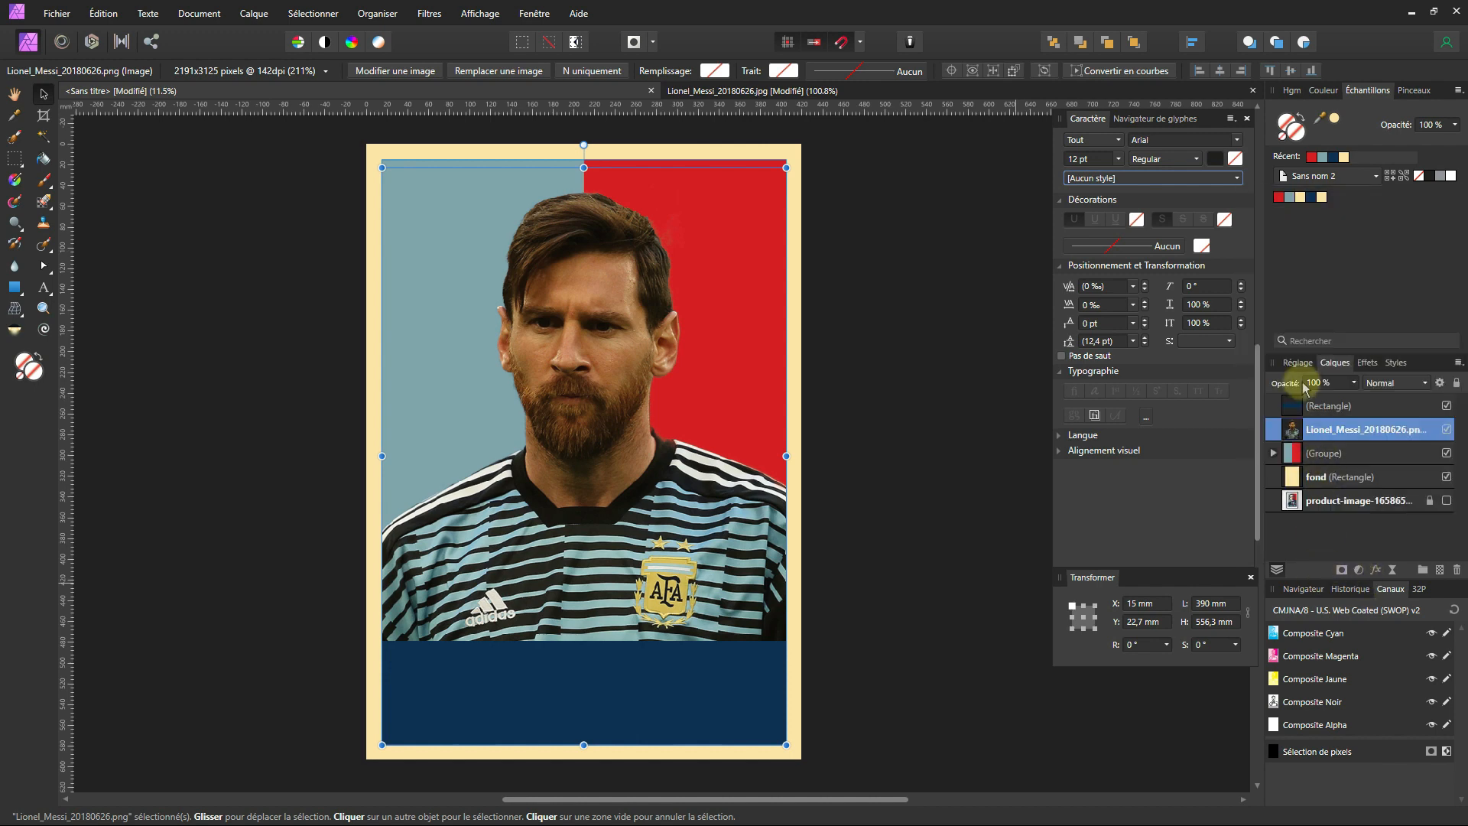
click(1360, 571)
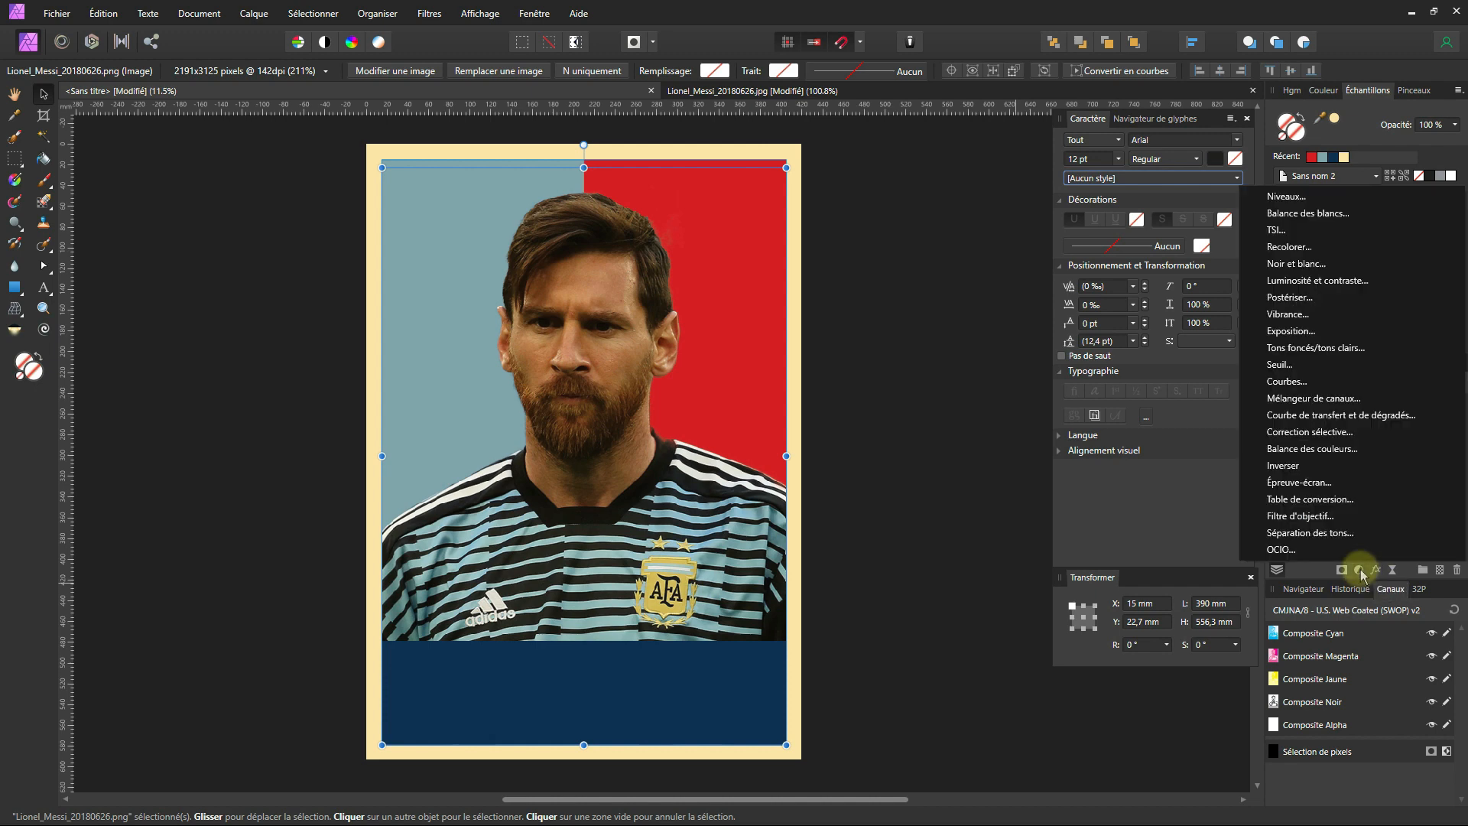
click(1282, 297)
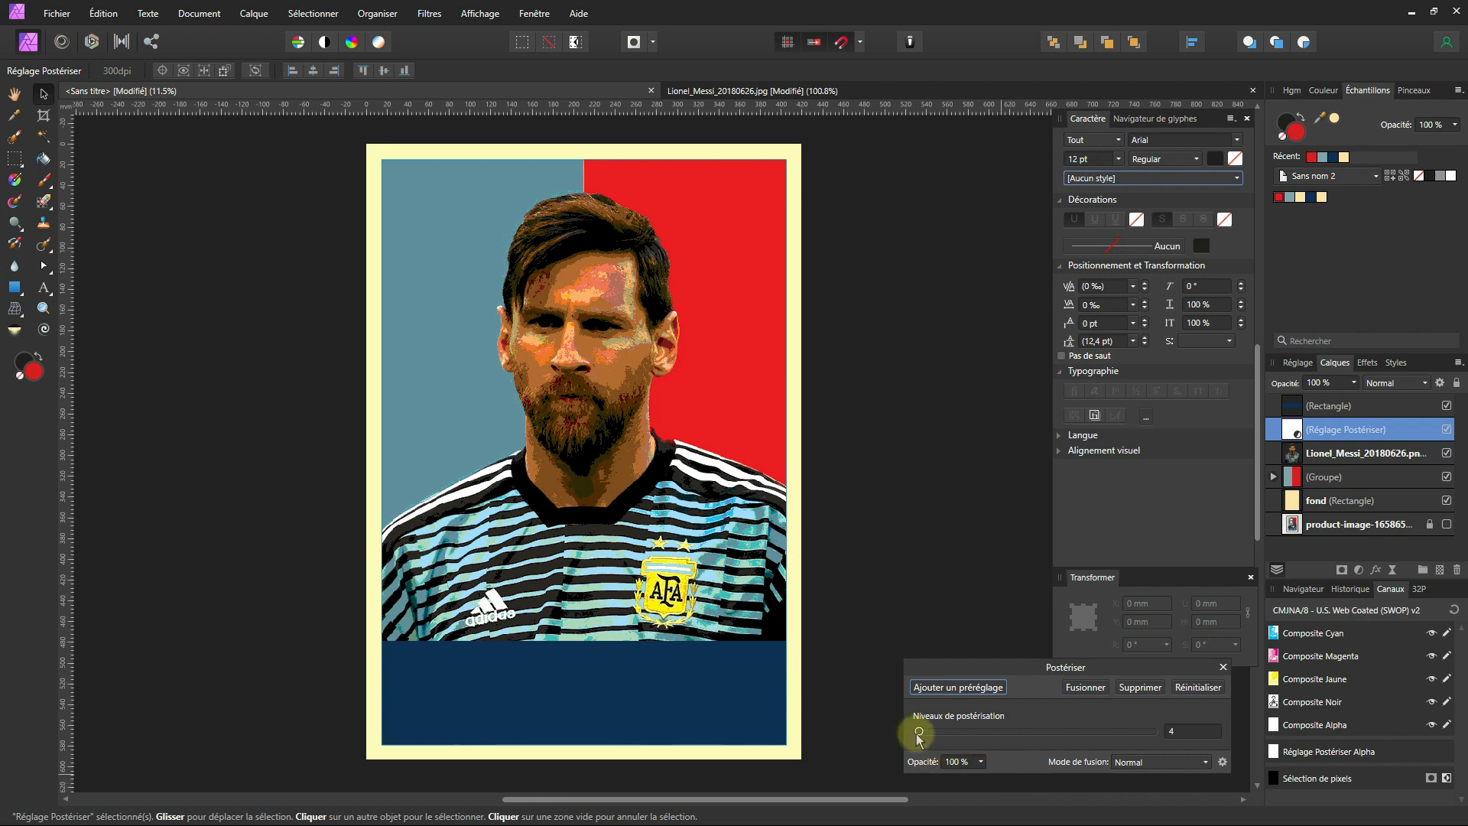
- Try high and low posterisation levels, keep a very low one, and nest the adjustment in the portrait layer so it affects only the portrait
drag(919, 732, 1138, 755)
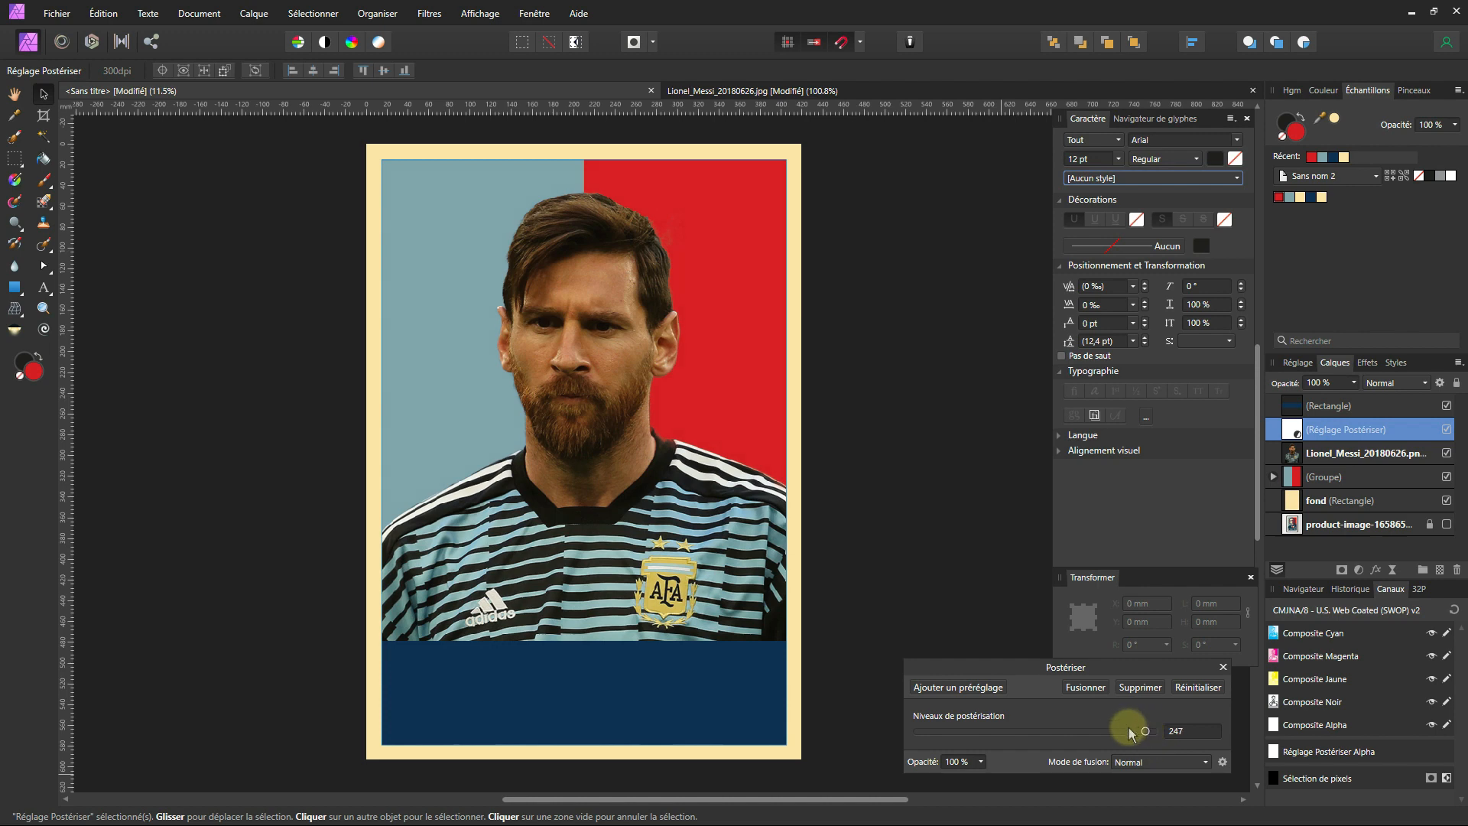
drag(1132, 734, 923, 748)
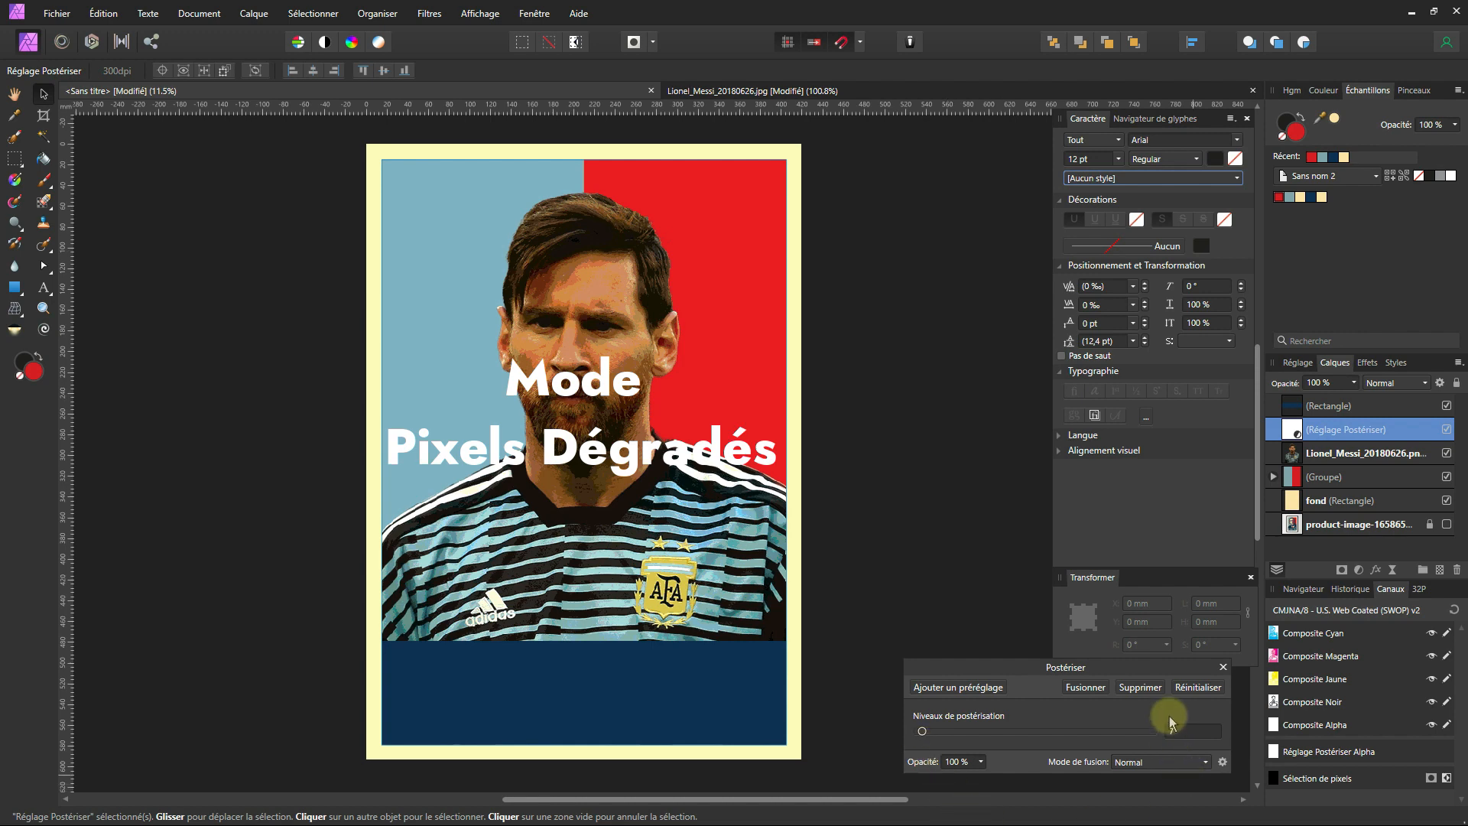
click(1224, 667)
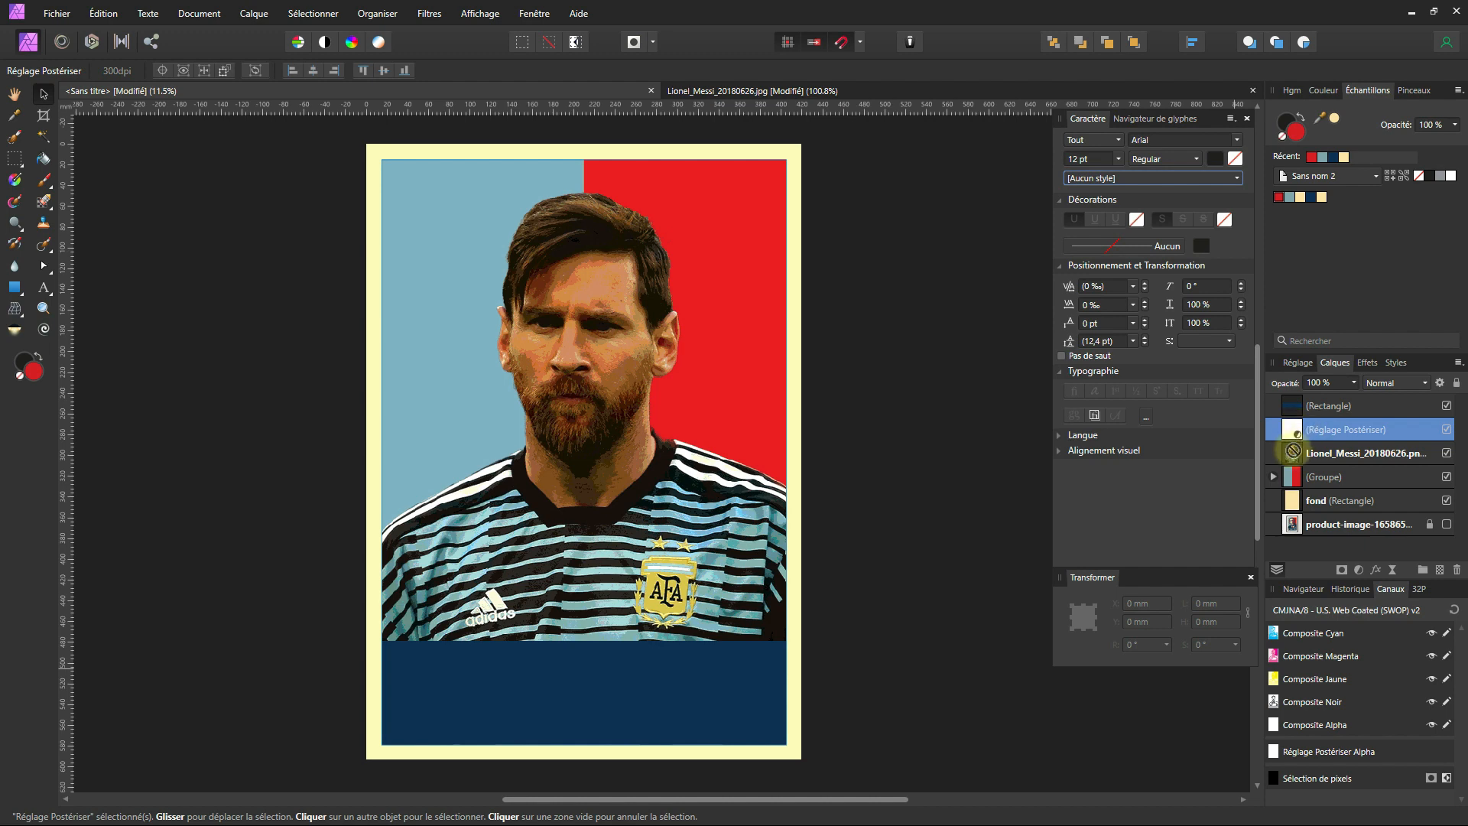
drag(1292, 454, 1298, 457)
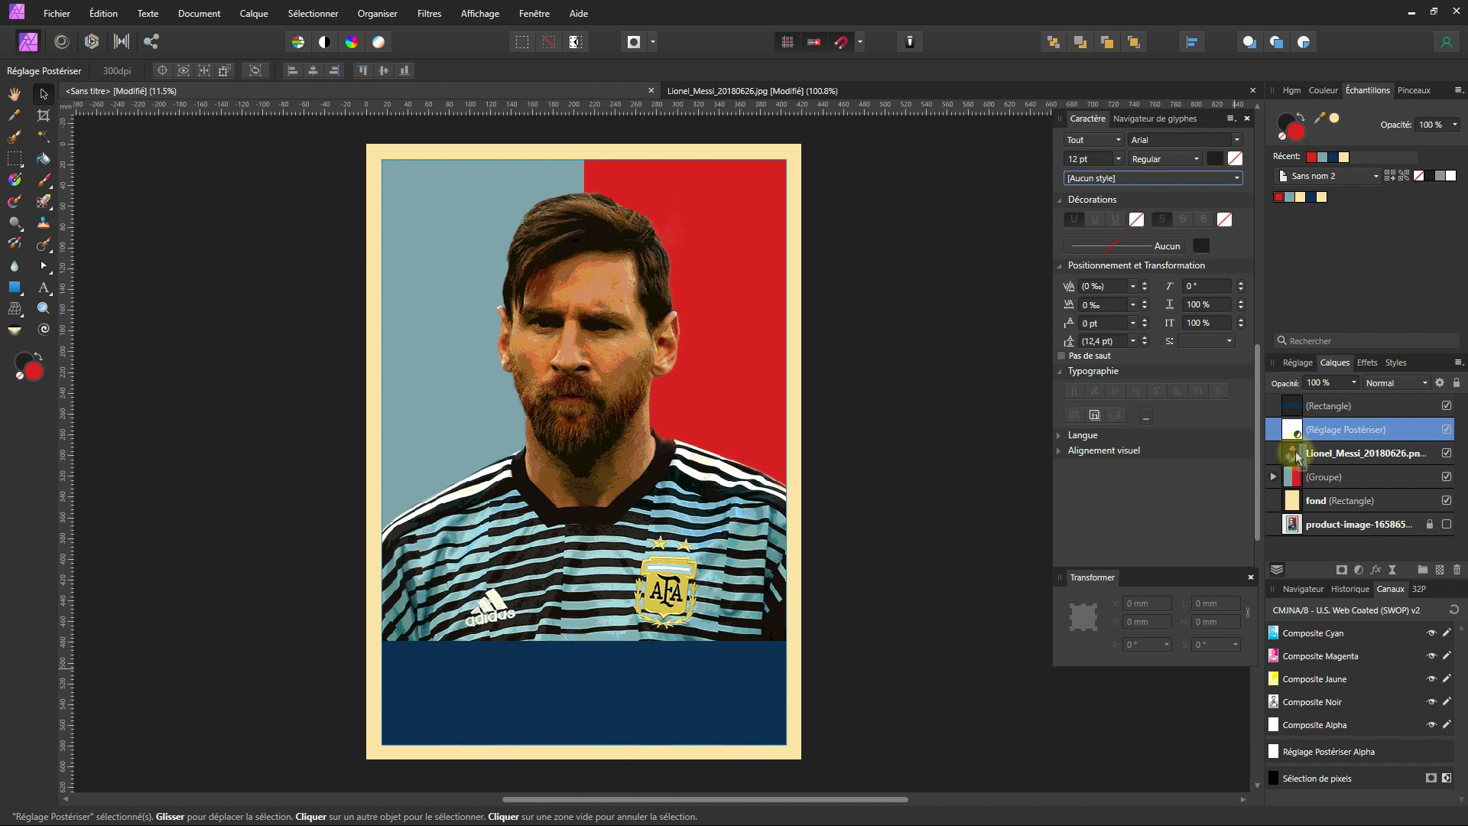
drag(1298, 456, 1298, 455)
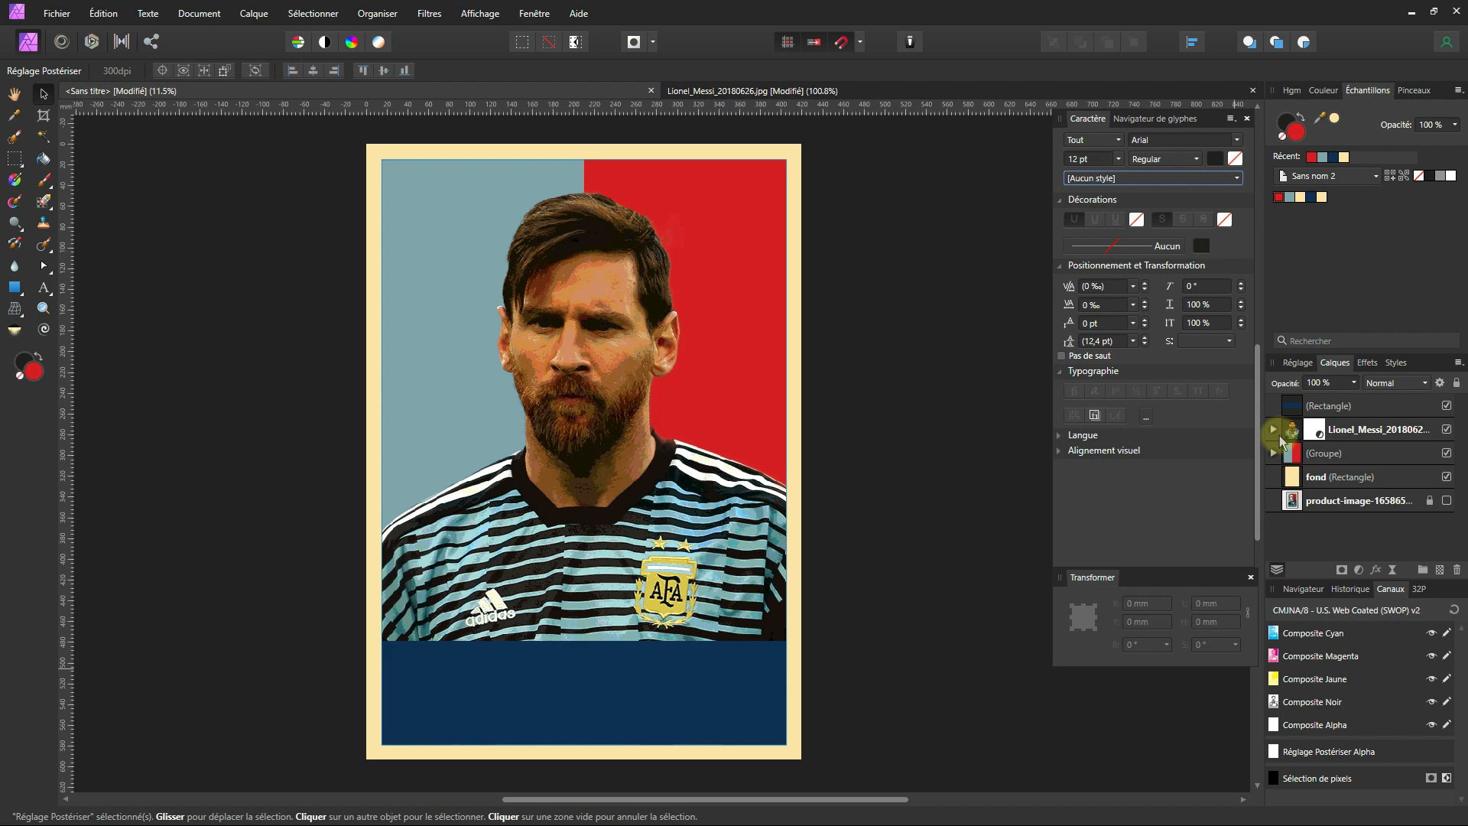
- Add a Gradient Map adjustment and nest it in the portrait layer so it recolours only the portrait
click(1359, 571)
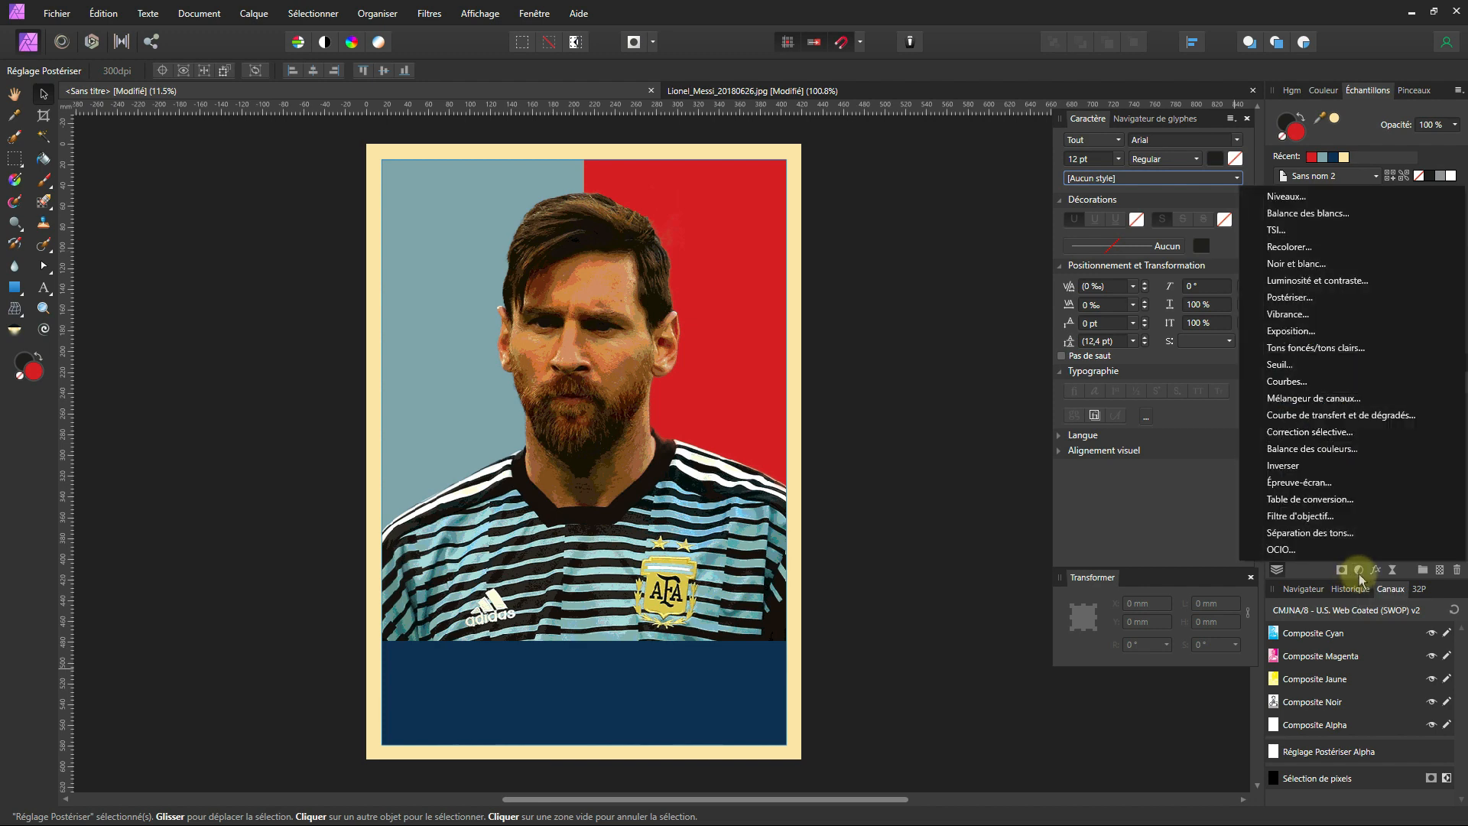
click(1415, 416)
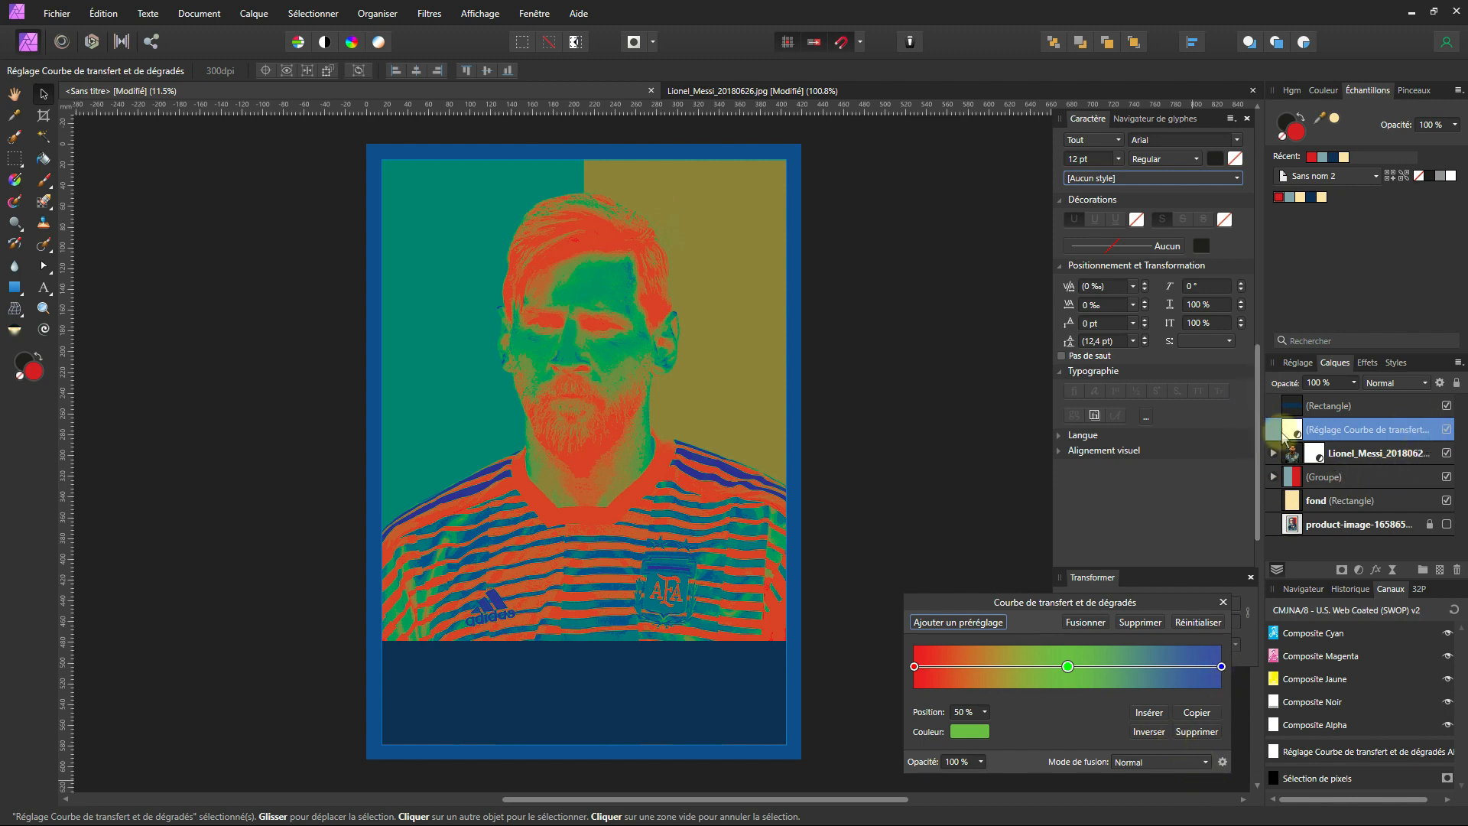
drag(1288, 435, 1311, 459)
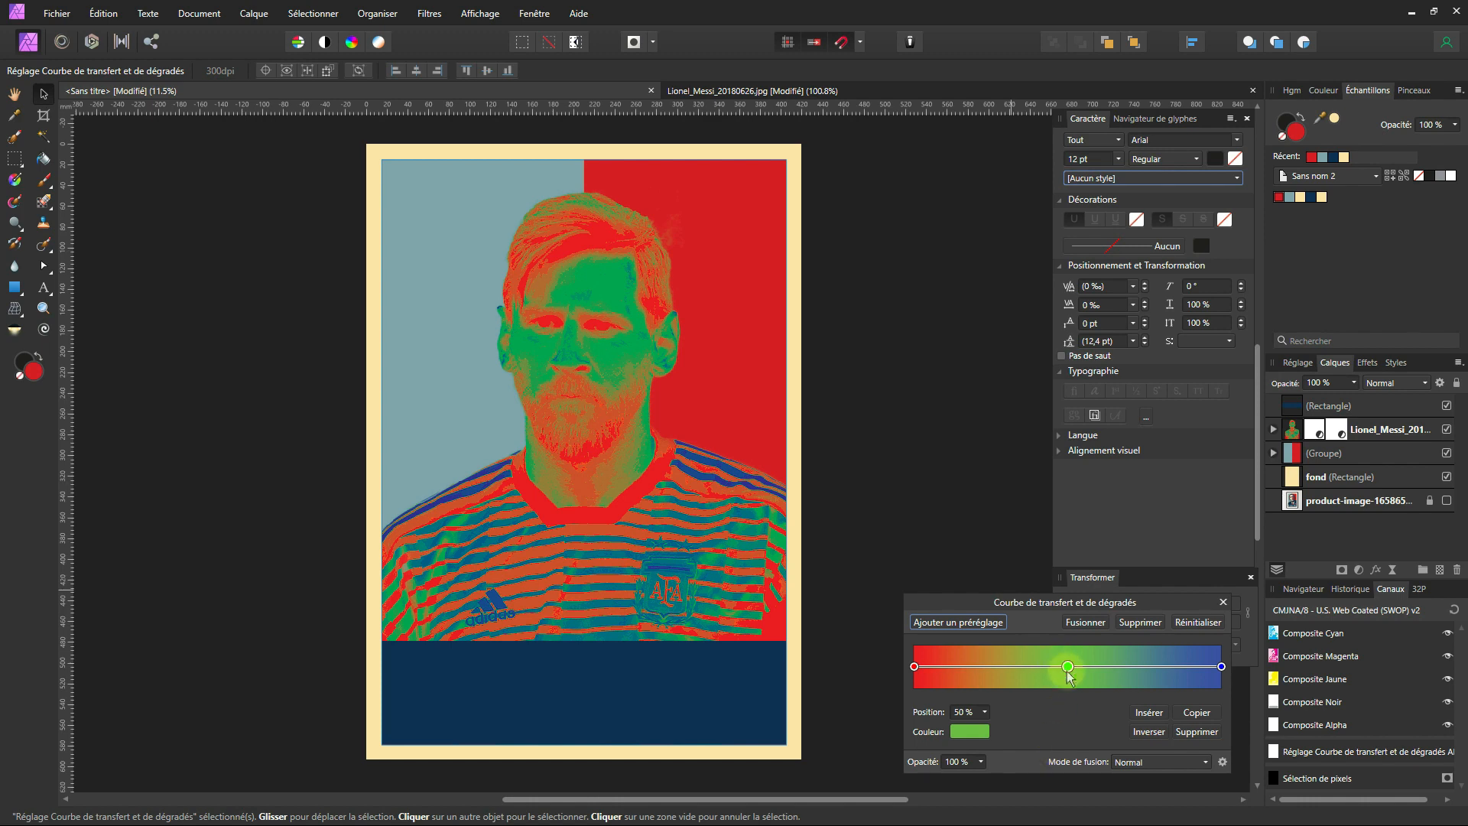
- Move the gradient's middle stop to 23 % and colour the start stop with the palette's dark blue
drag(1068, 671, 985, 671)
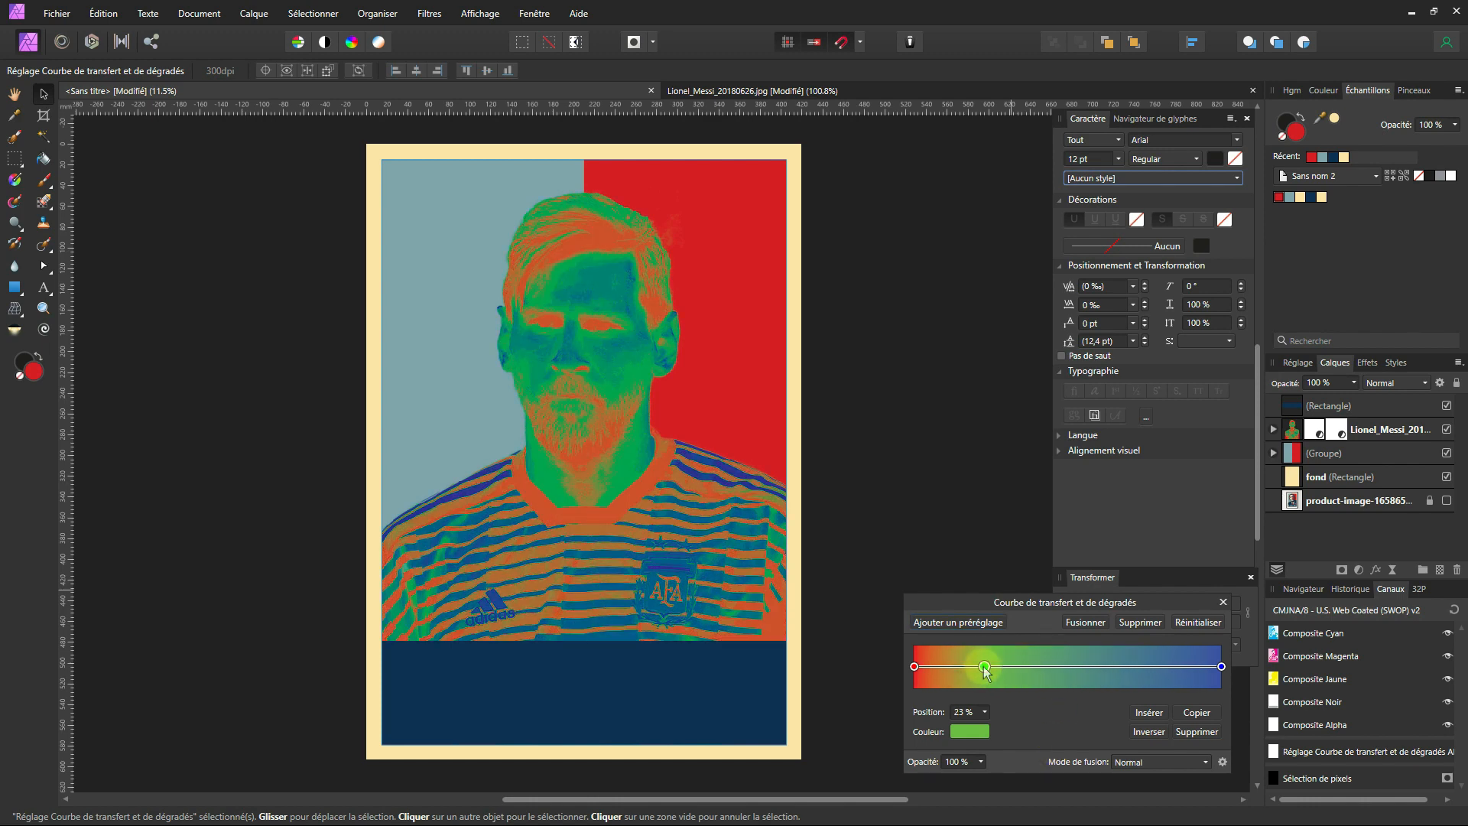
click(915, 666)
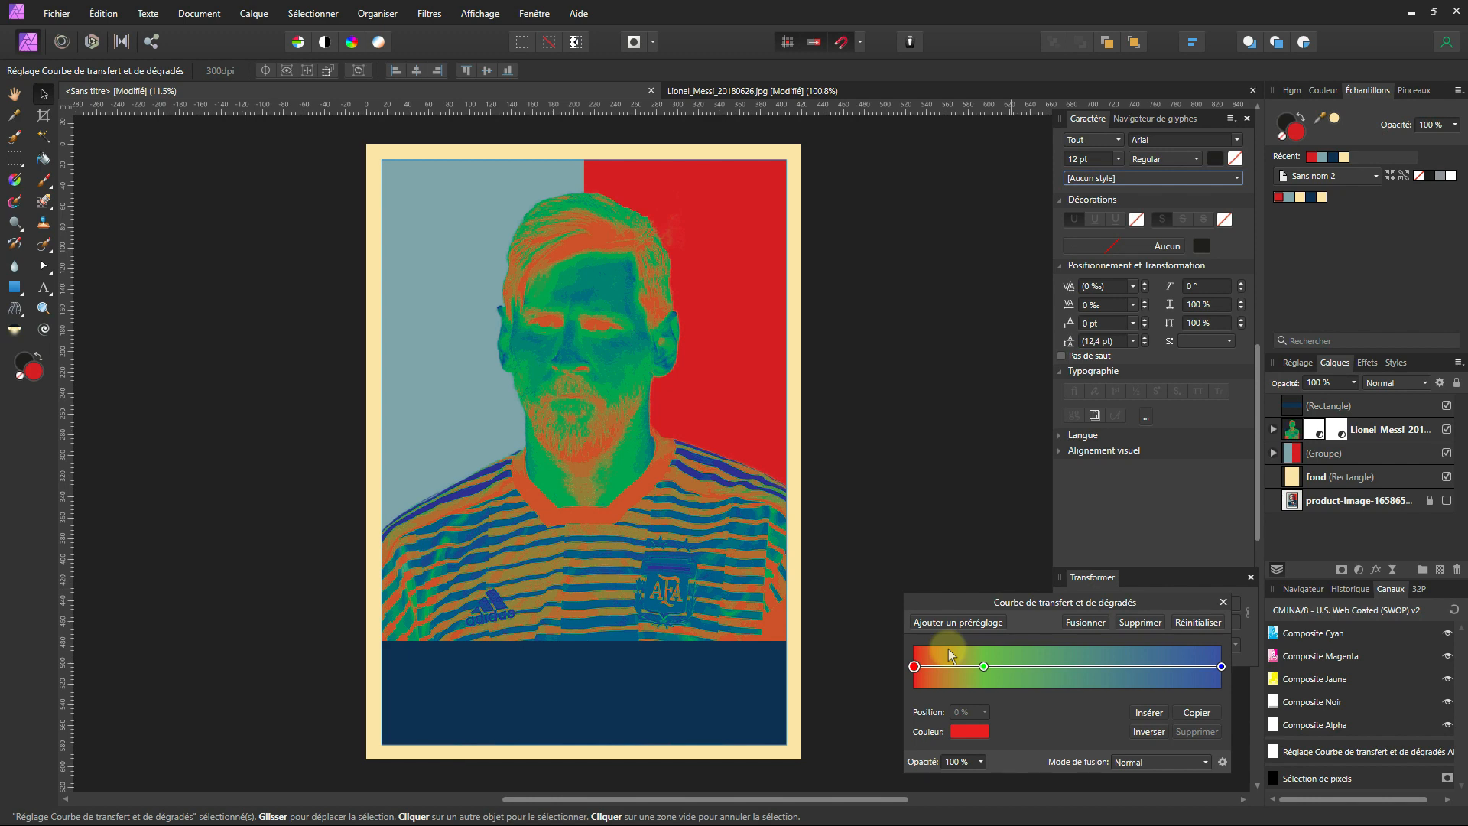
click(977, 730)
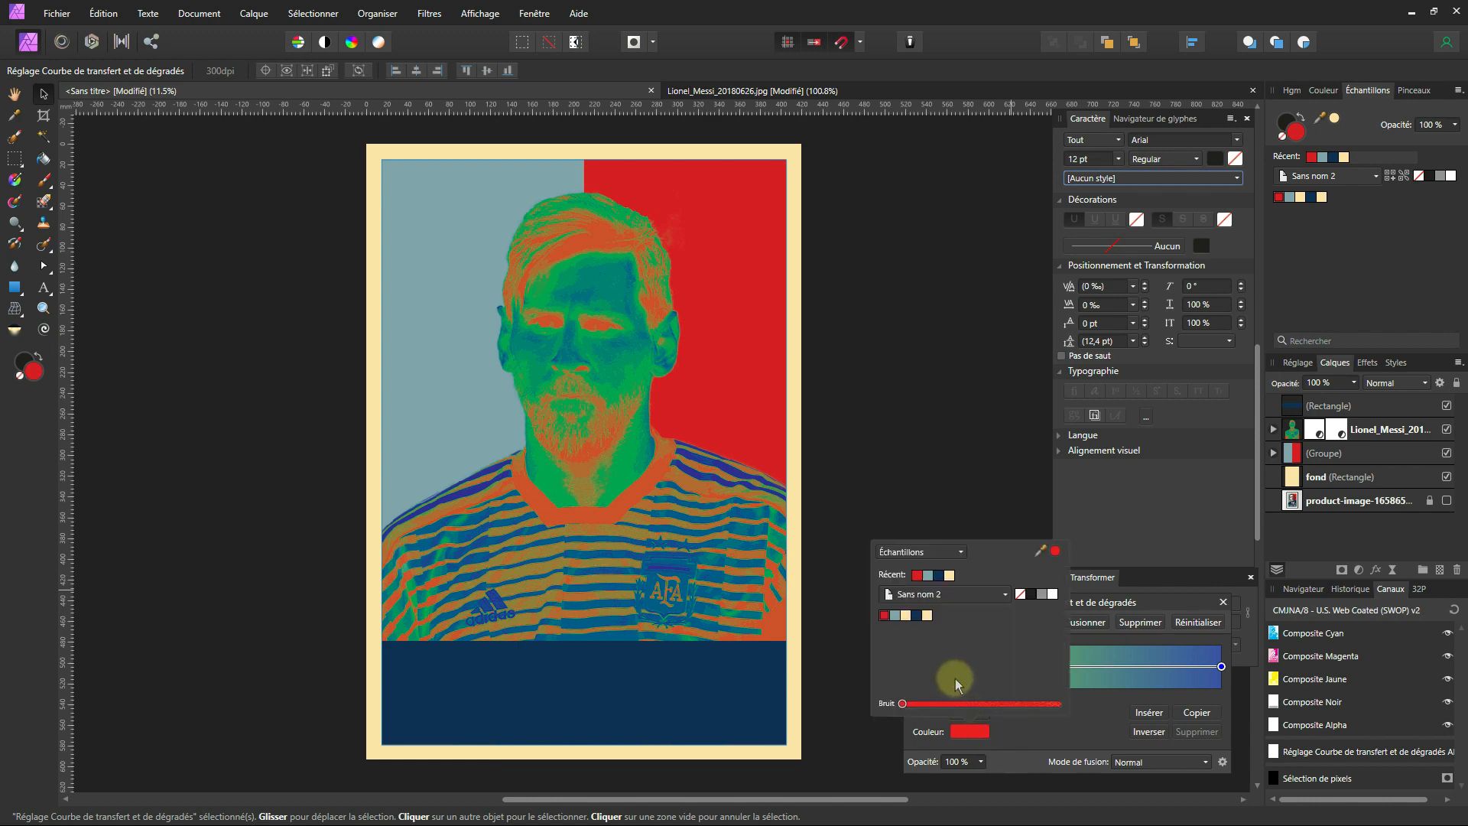
click(916, 616)
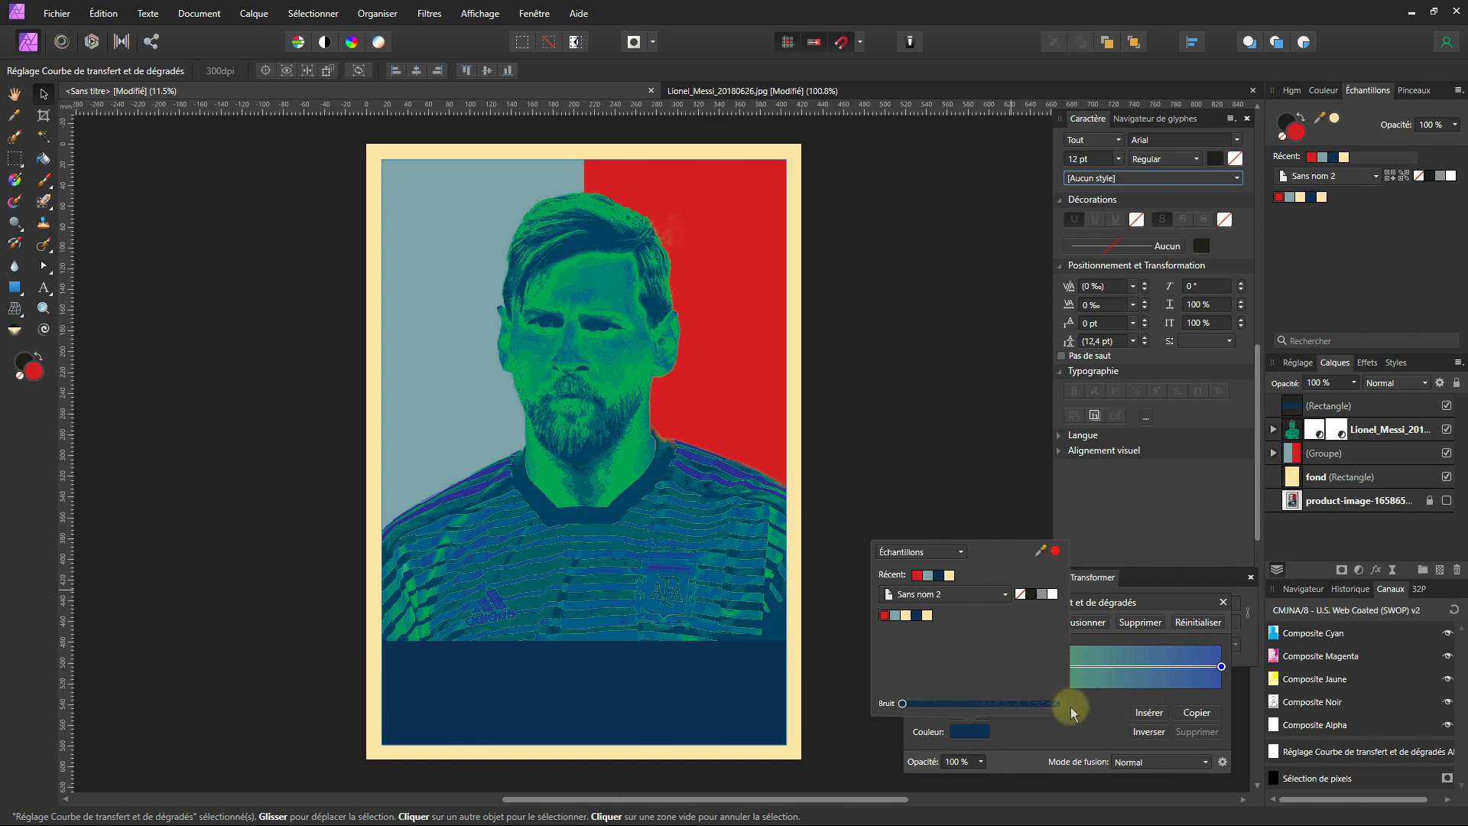
click(1099, 705)
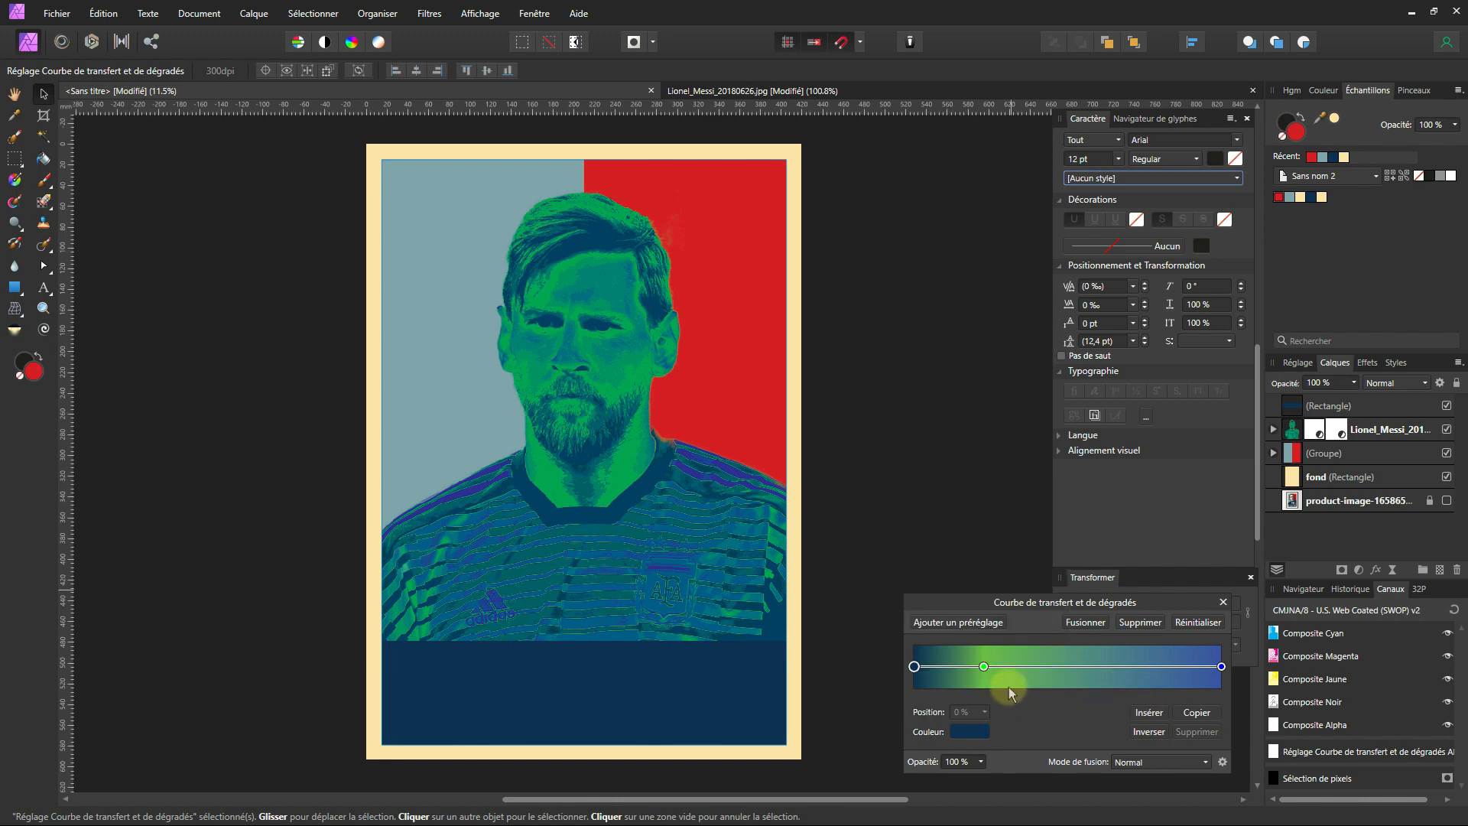
- Move the green gradient stop to 17 % and colour it with the palette's dark blue
drag(985, 668, 967, 668)
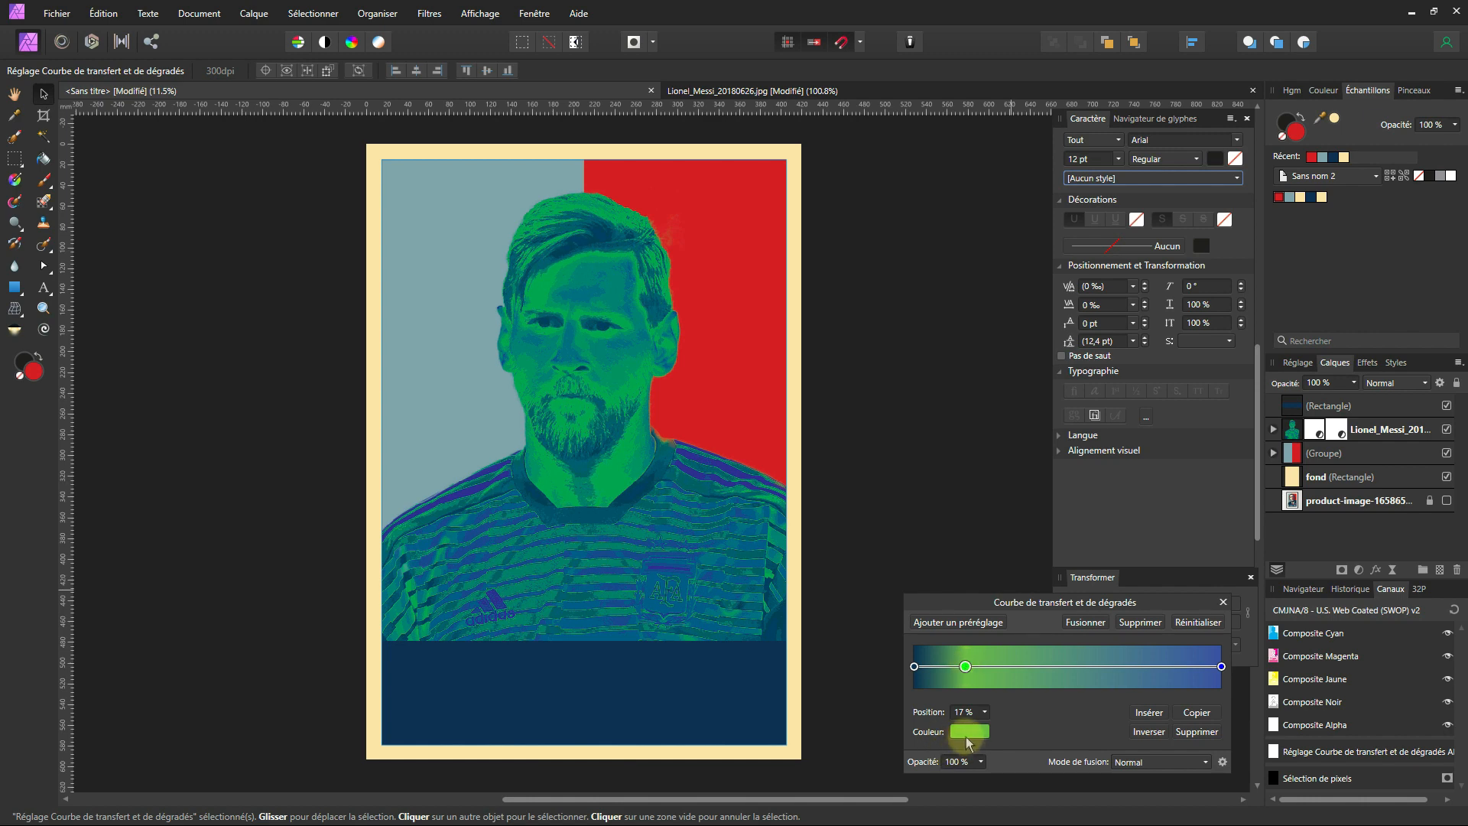
click(968, 734)
click(917, 616)
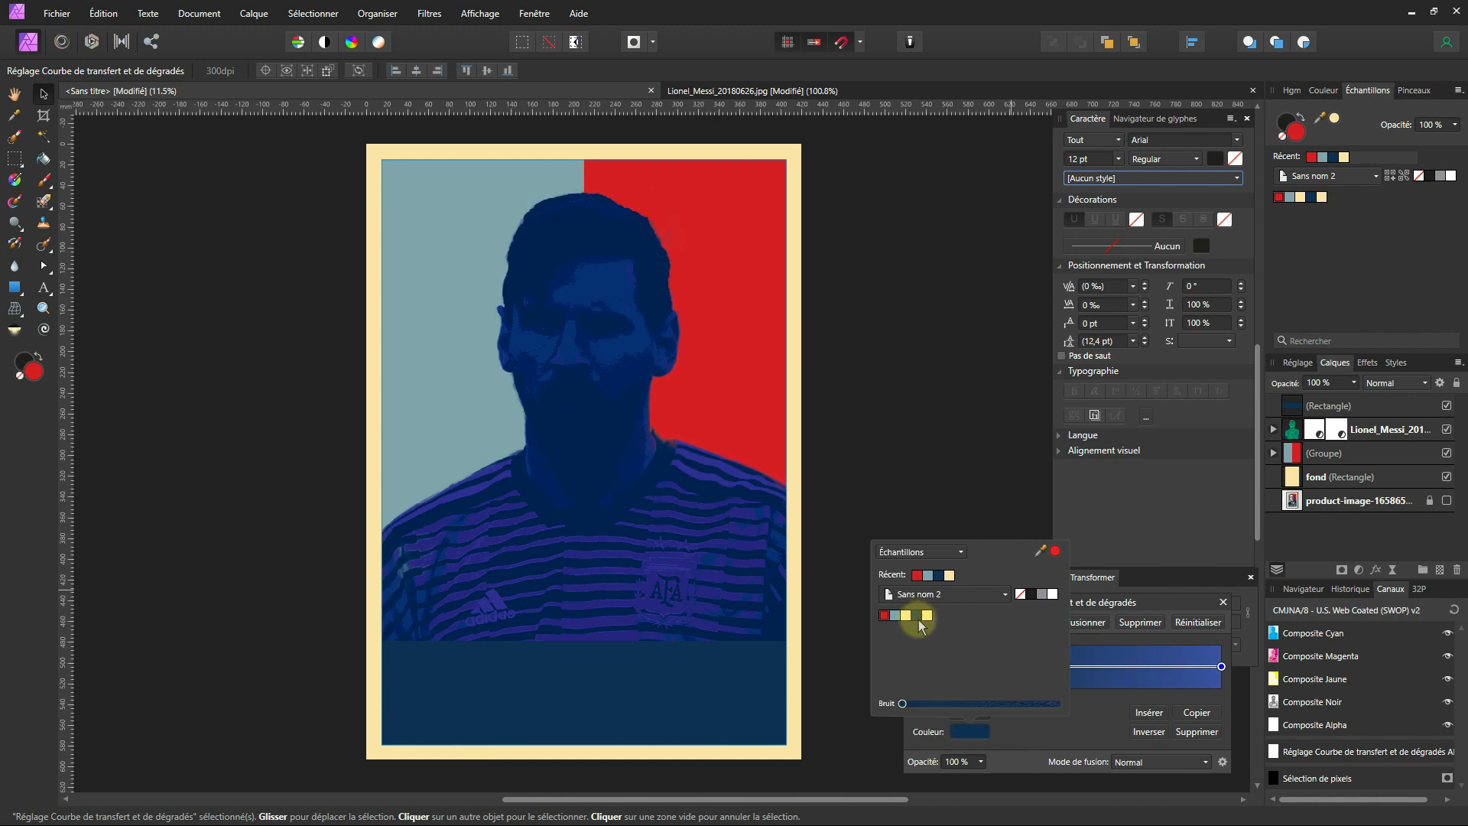
click(1076, 723)
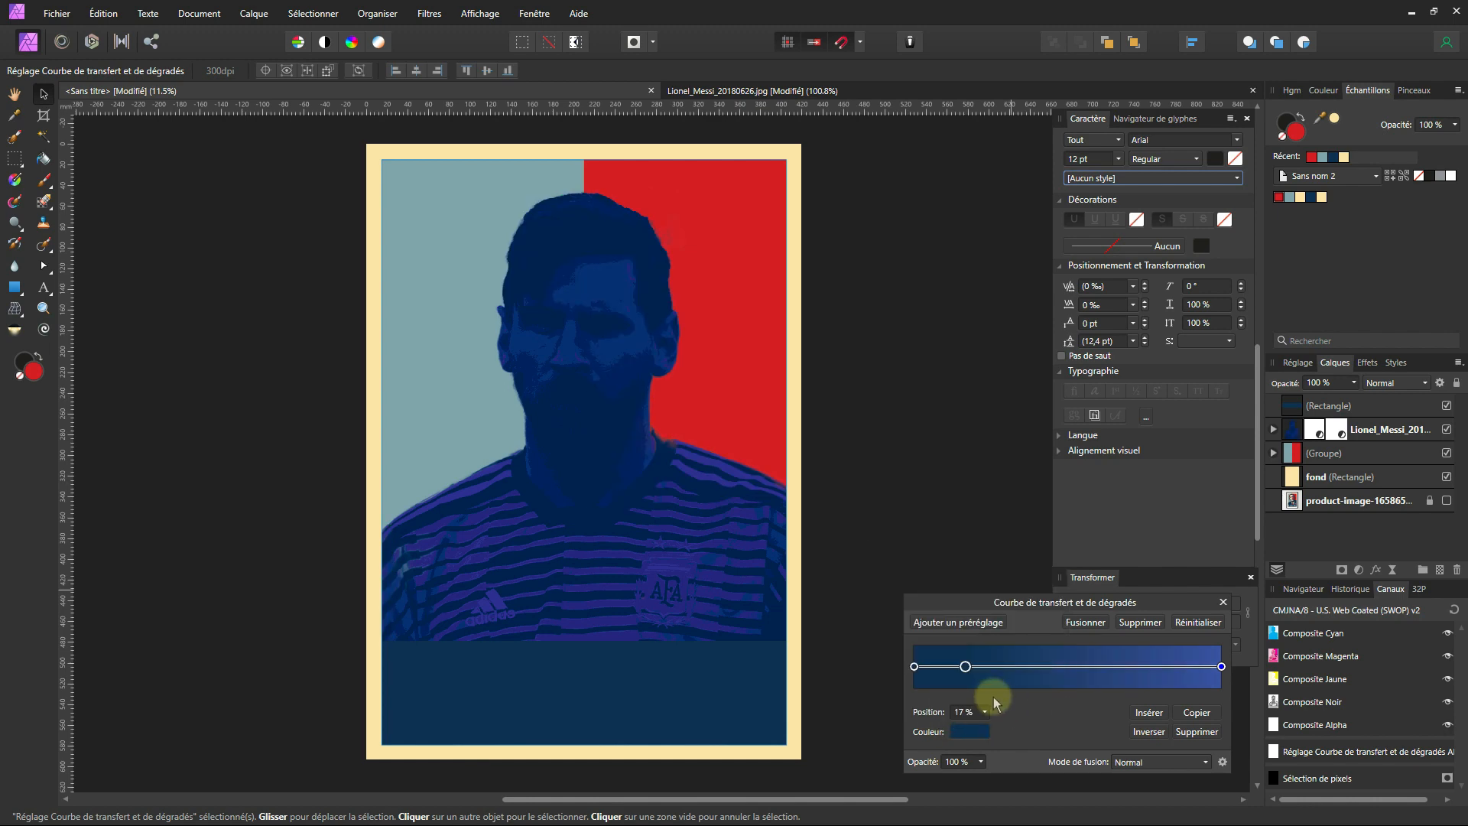
- Insert a gradient stop at 34 % and colour it with the palette's red
click(1021, 667)
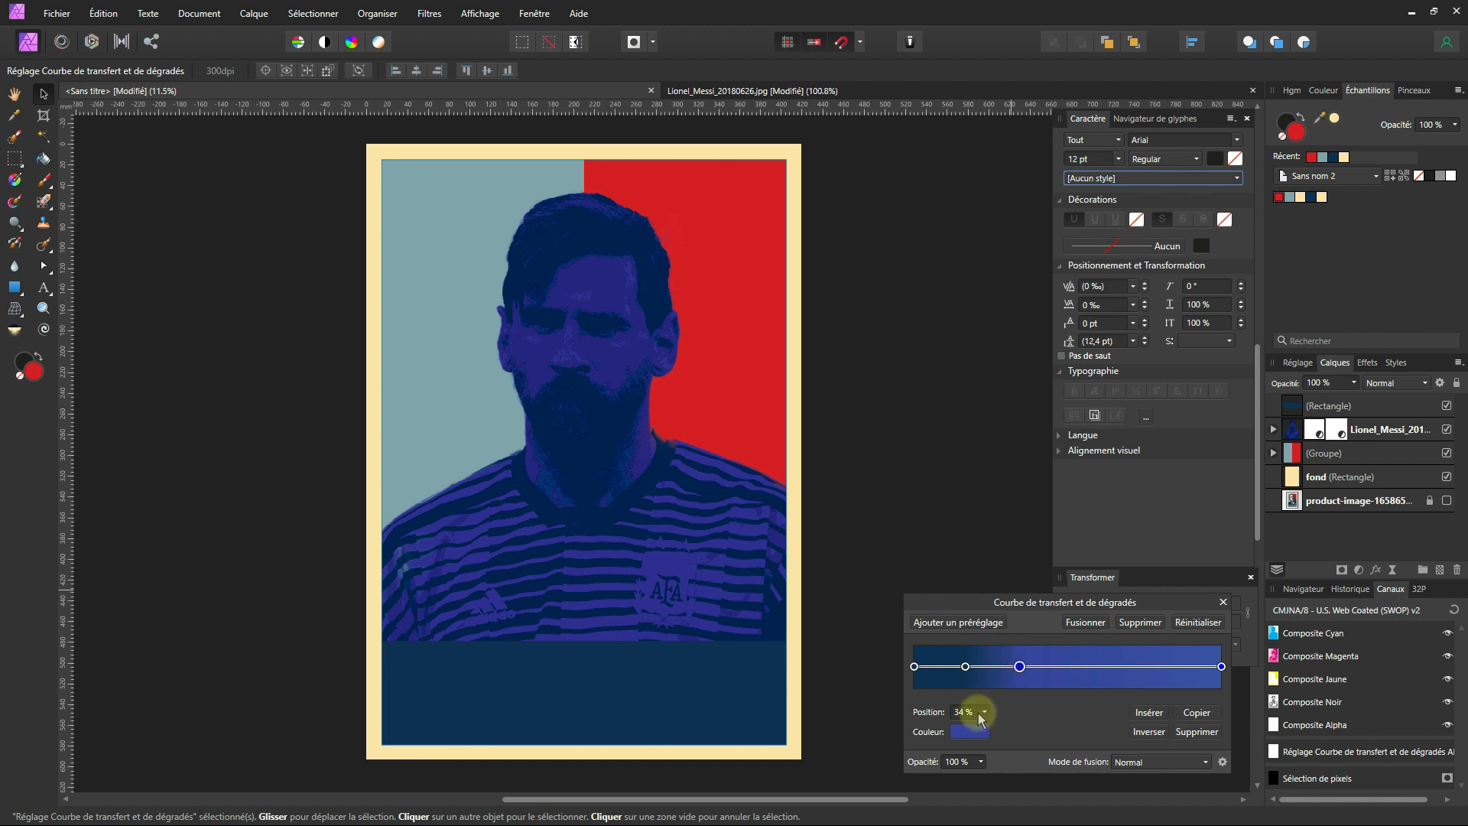
click(967, 734)
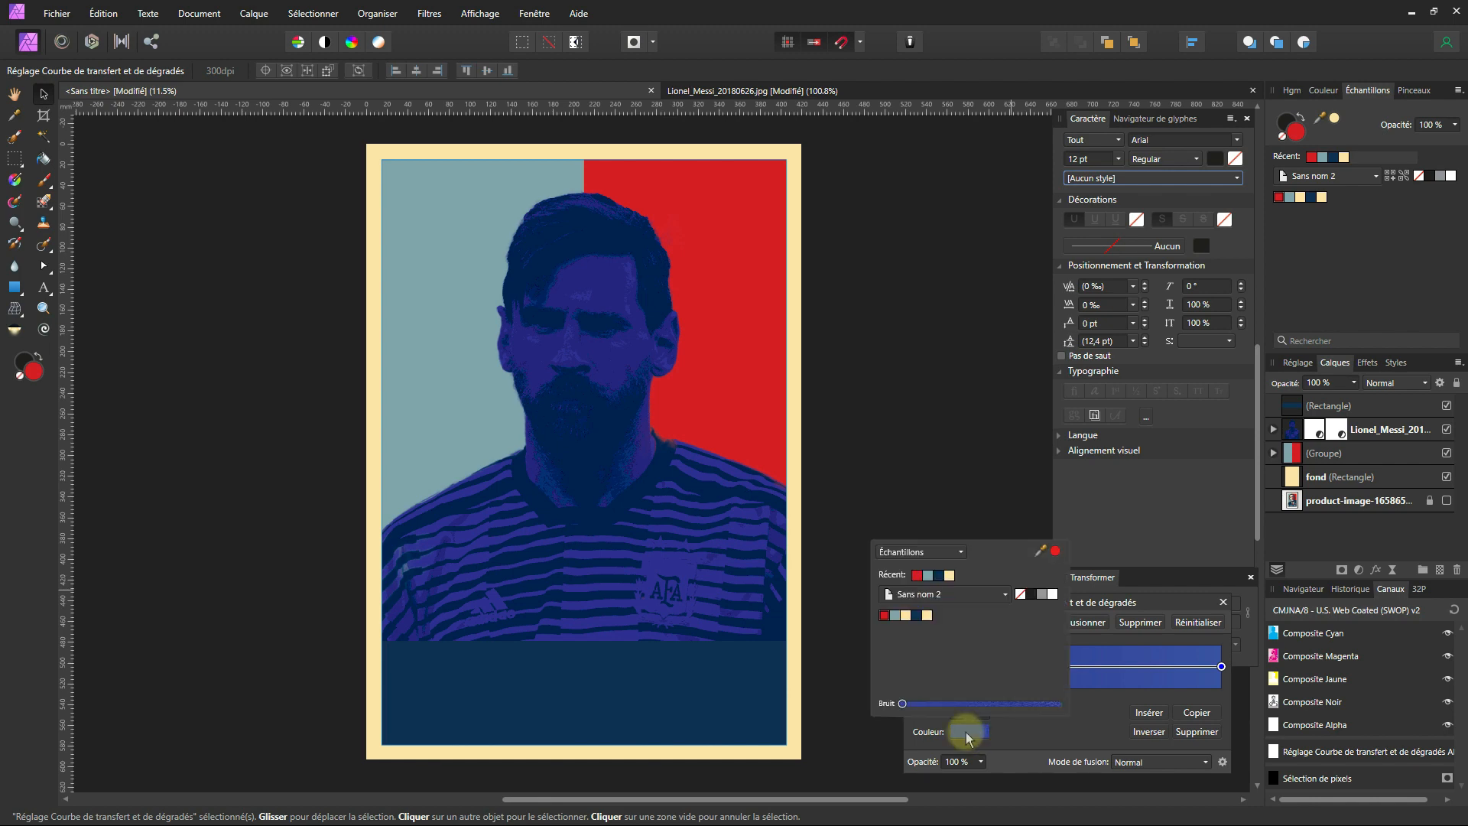
click(885, 615)
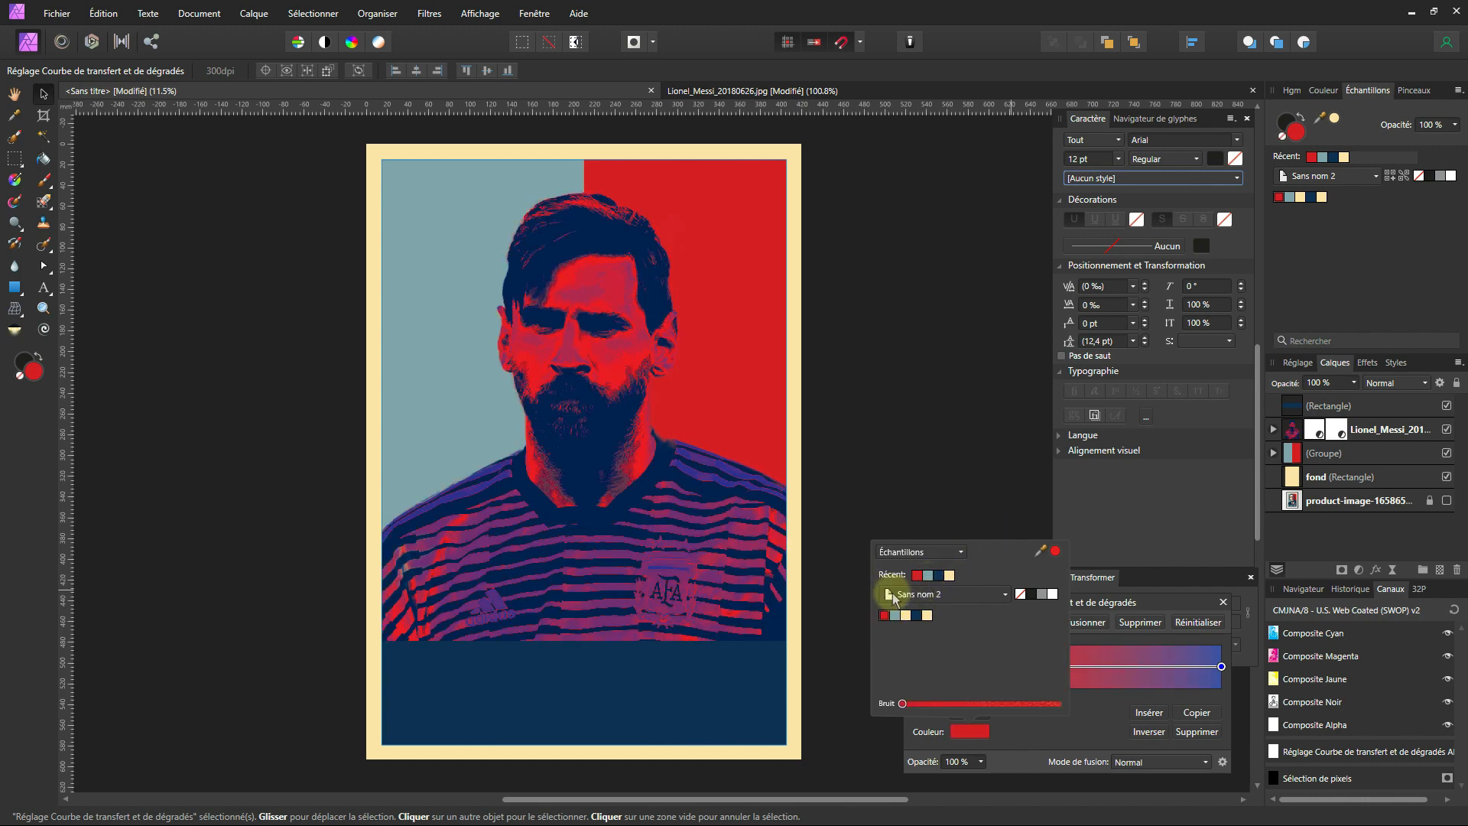
- Examine the colour modes and swatch palettes available for the stop colour, keeping Échantillons and the Sans nom 2 palette
click(960, 554)
click(952, 555)
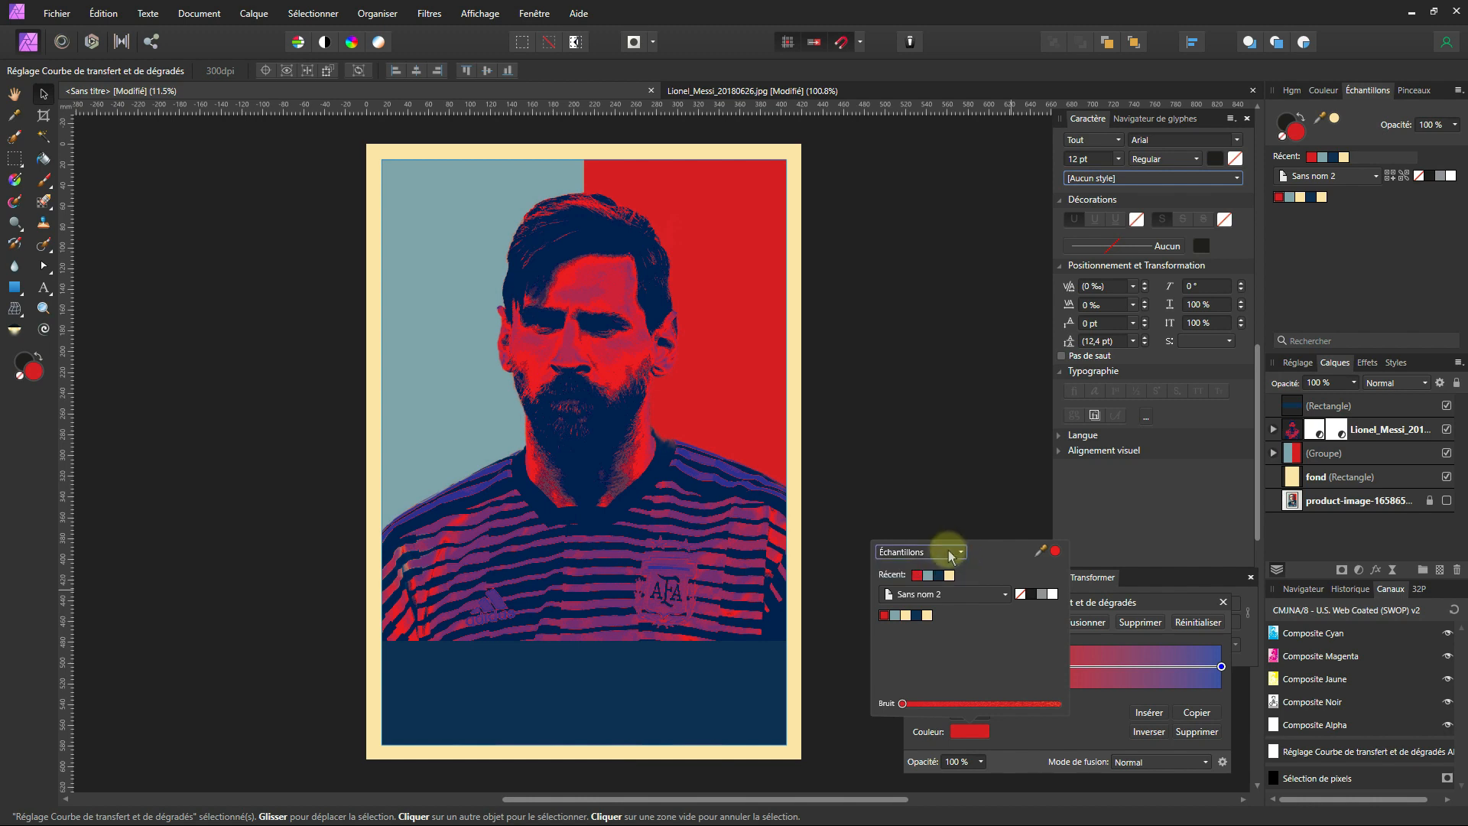
click(952, 556)
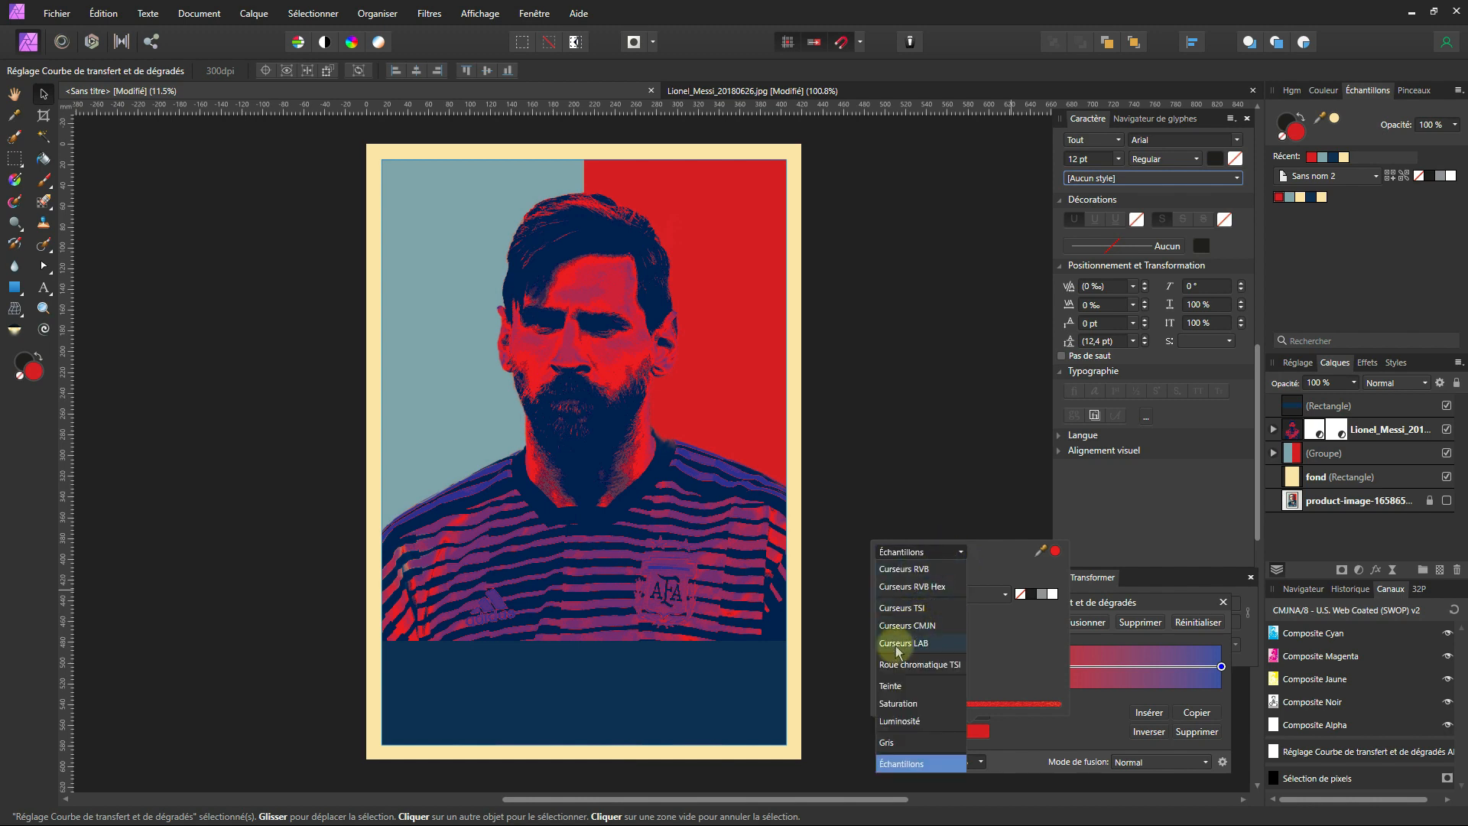
click(903, 765)
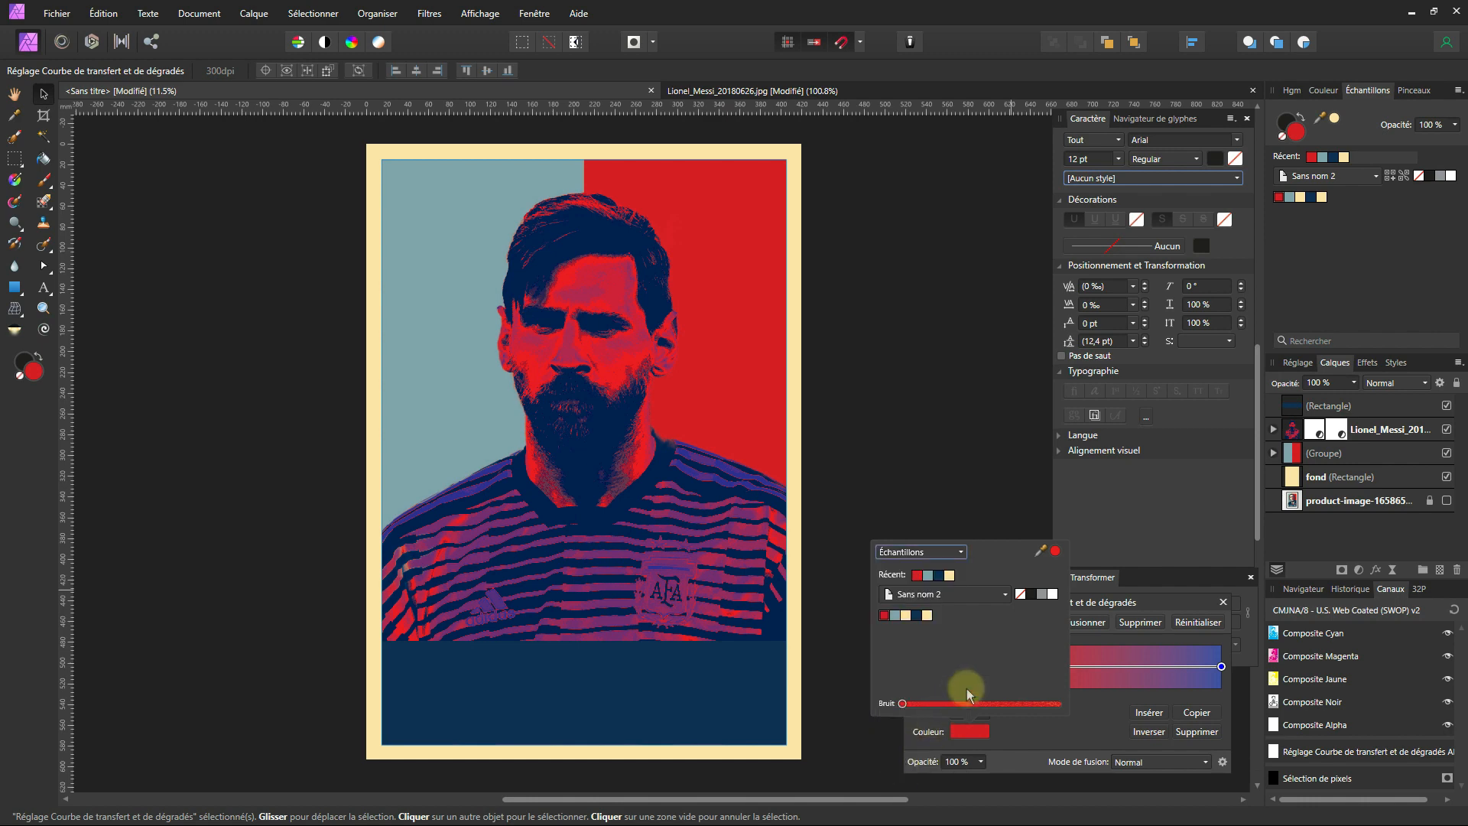
click(959, 598)
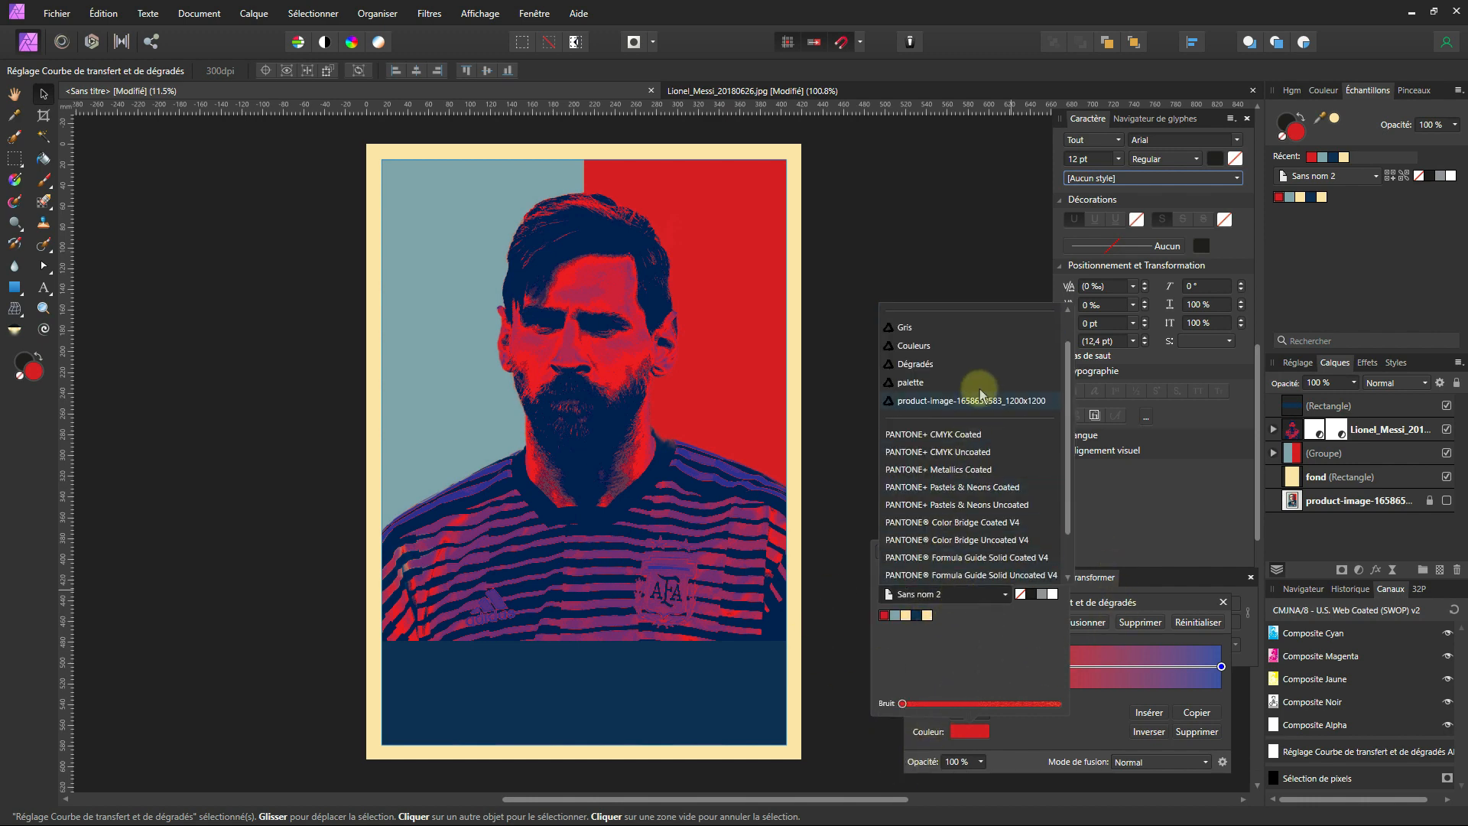
scroll(956, 406, down, 2)
scroll(941, 497, up, 3)
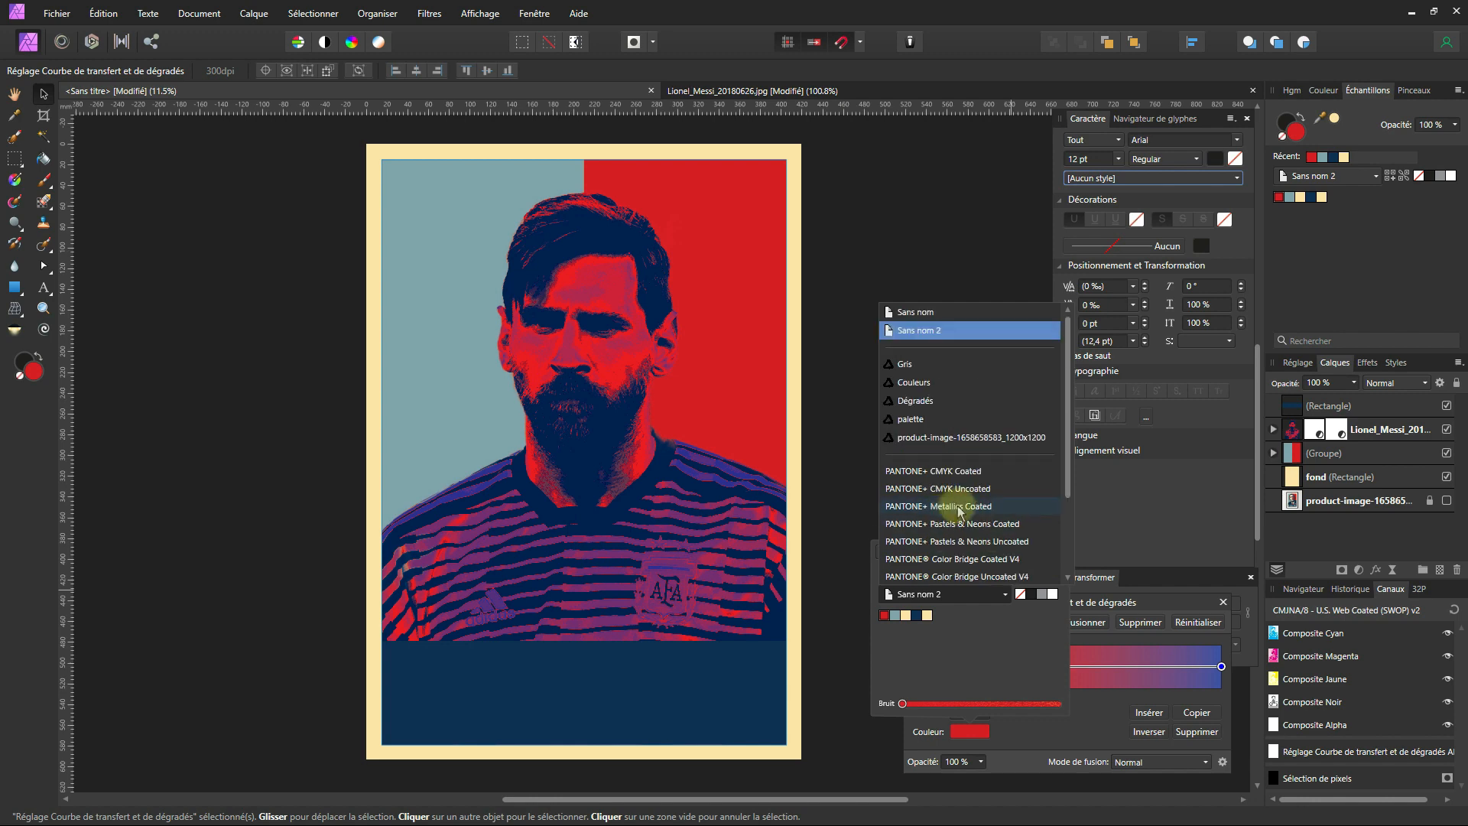
click(943, 331)
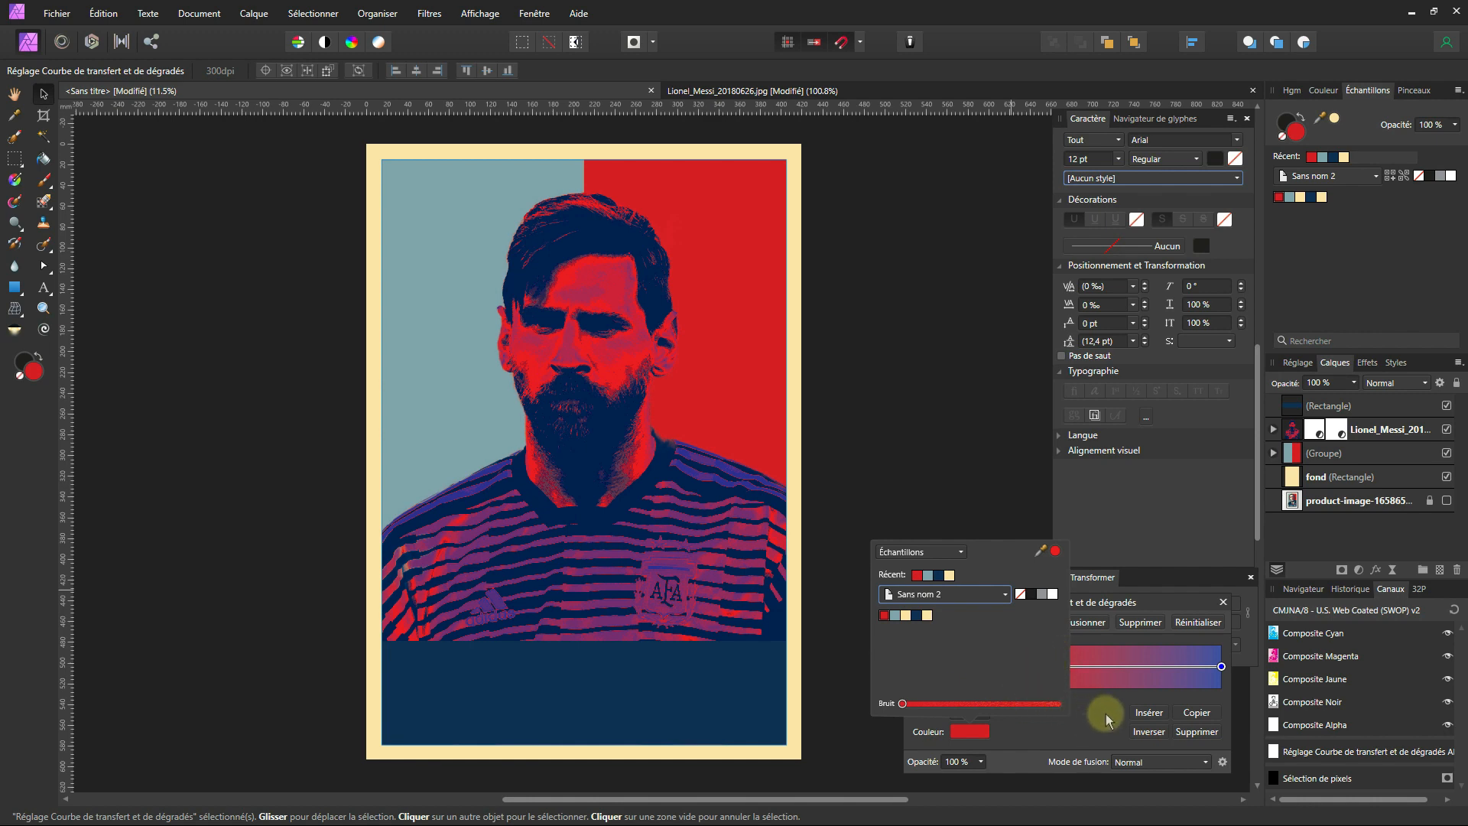
- Insert a gradient stop at 53 % and colour it with the palette's grey-blue
click(1079, 667)
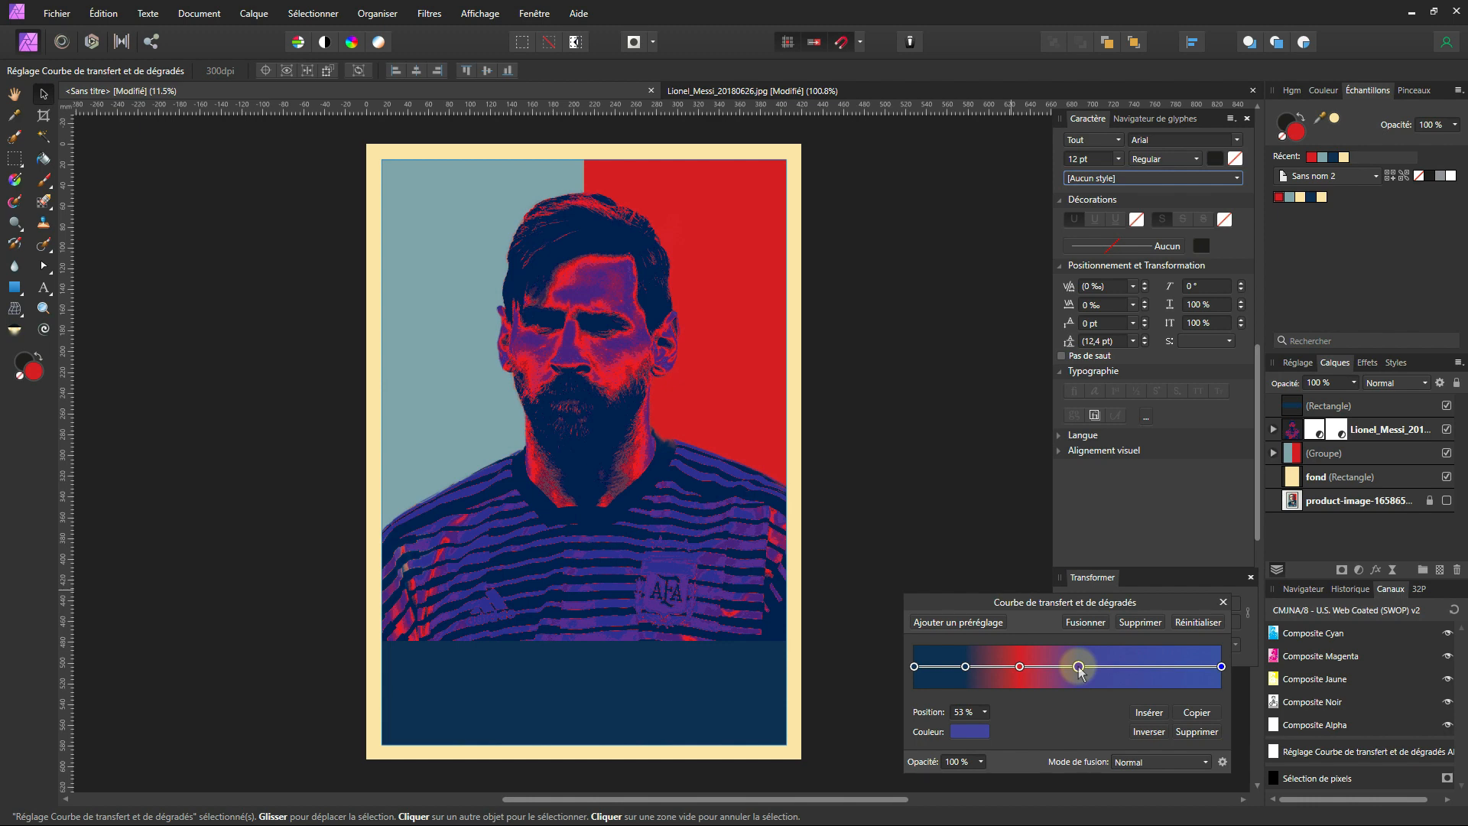
click(969, 732)
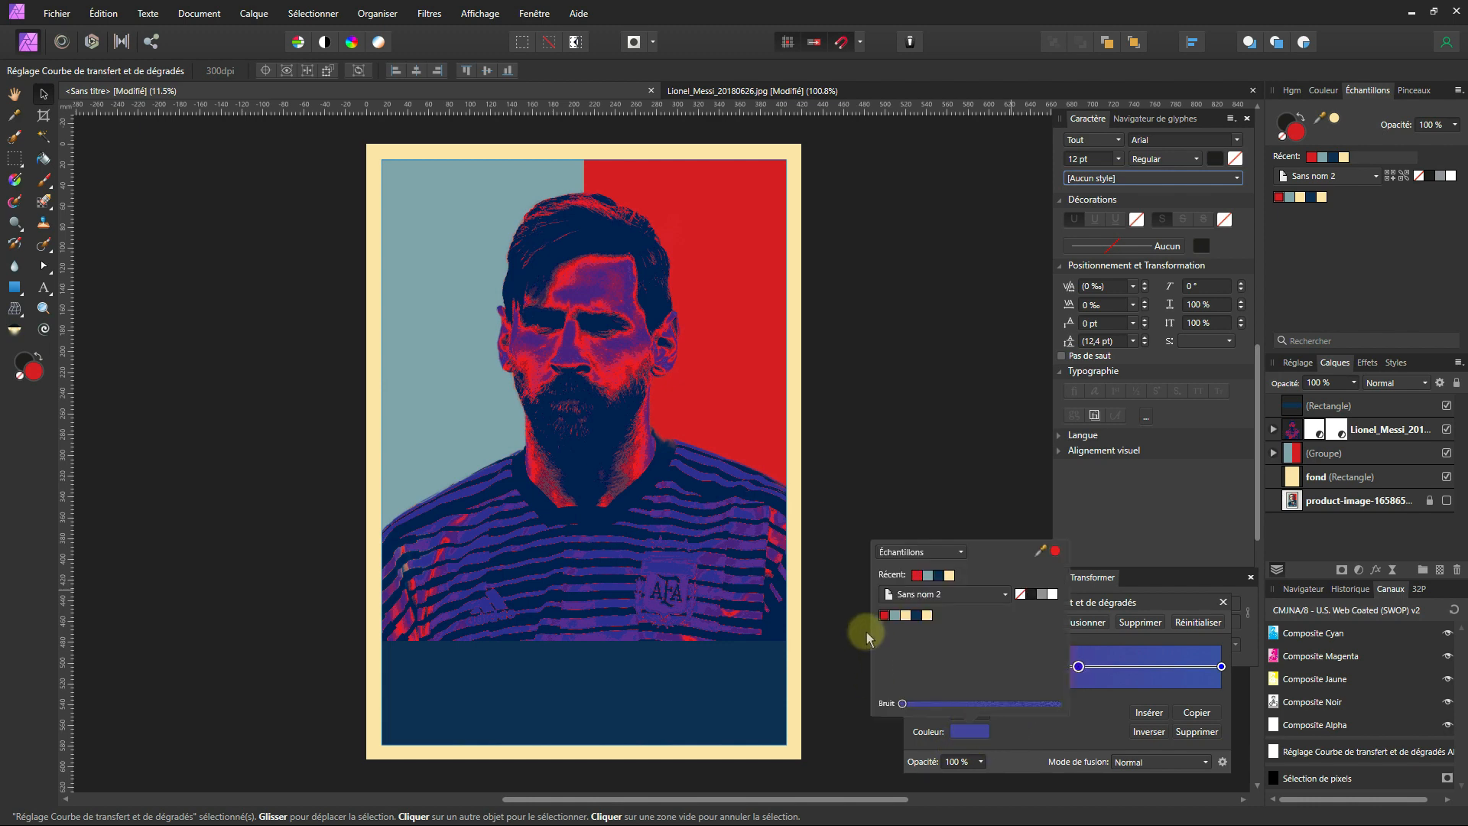
click(927, 575)
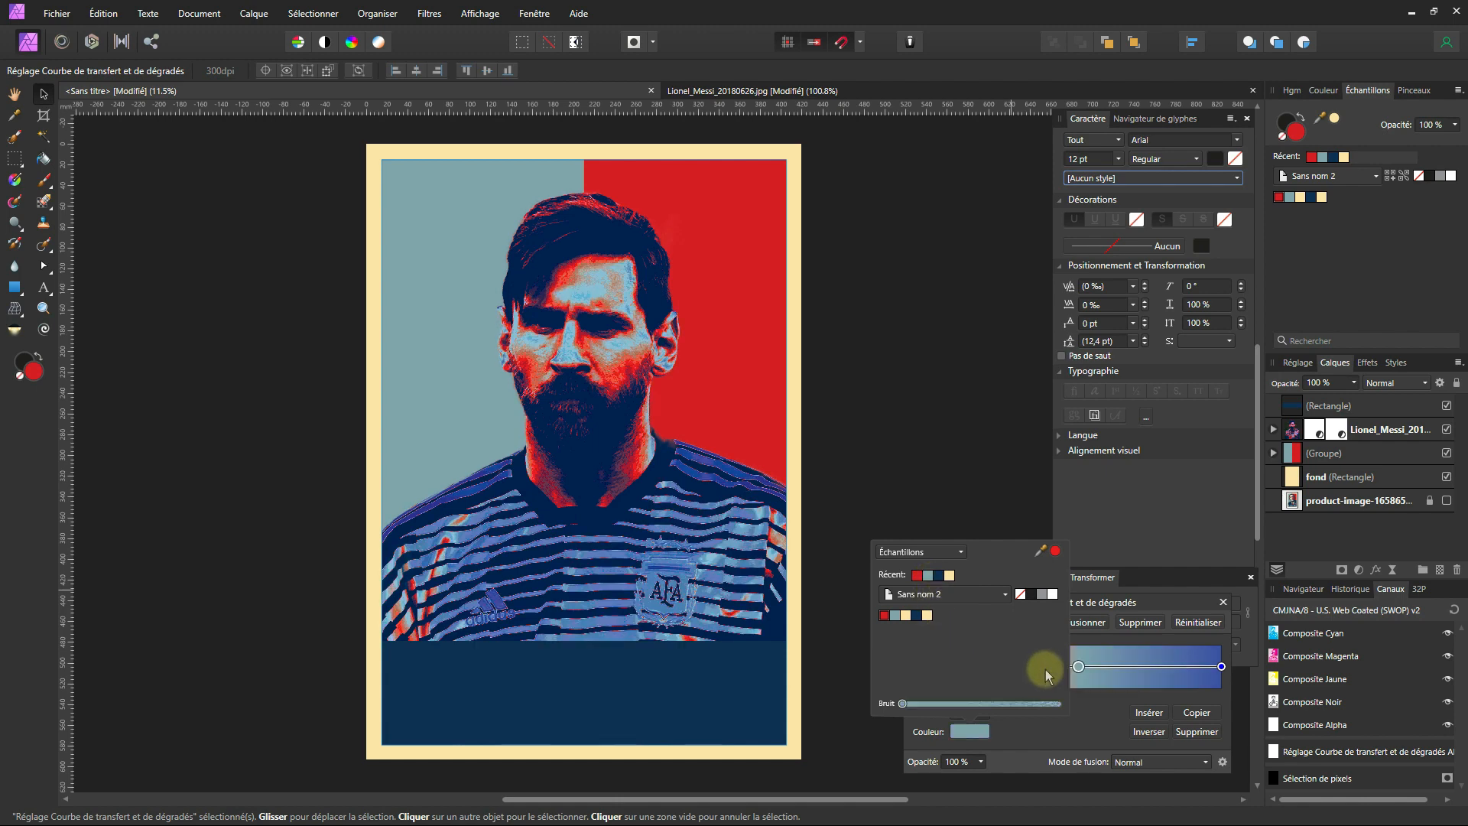
- Insert a gradient stop at 70 % and colour it with the palette's cream
click(1128, 669)
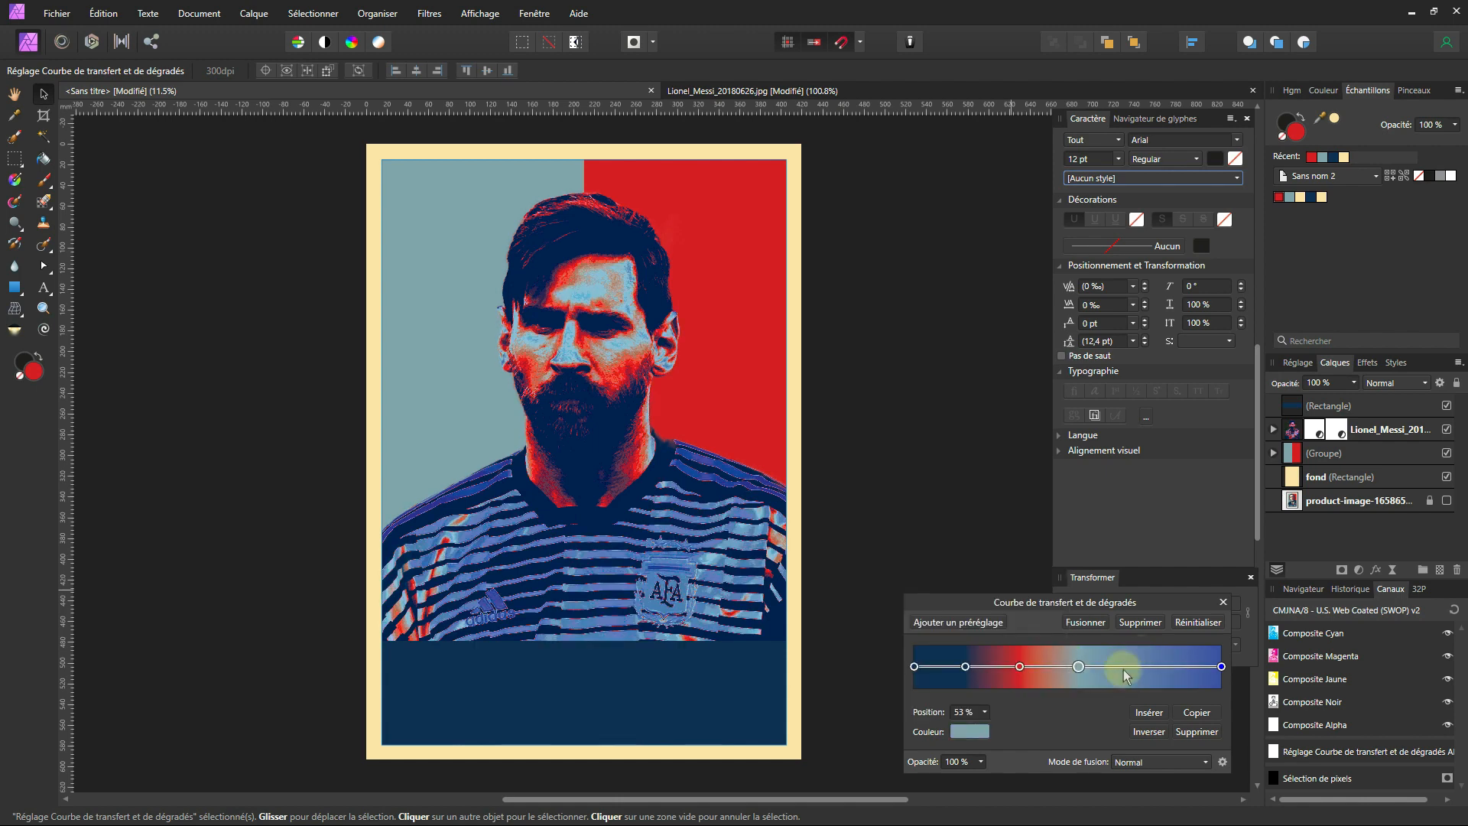
click(1129, 668)
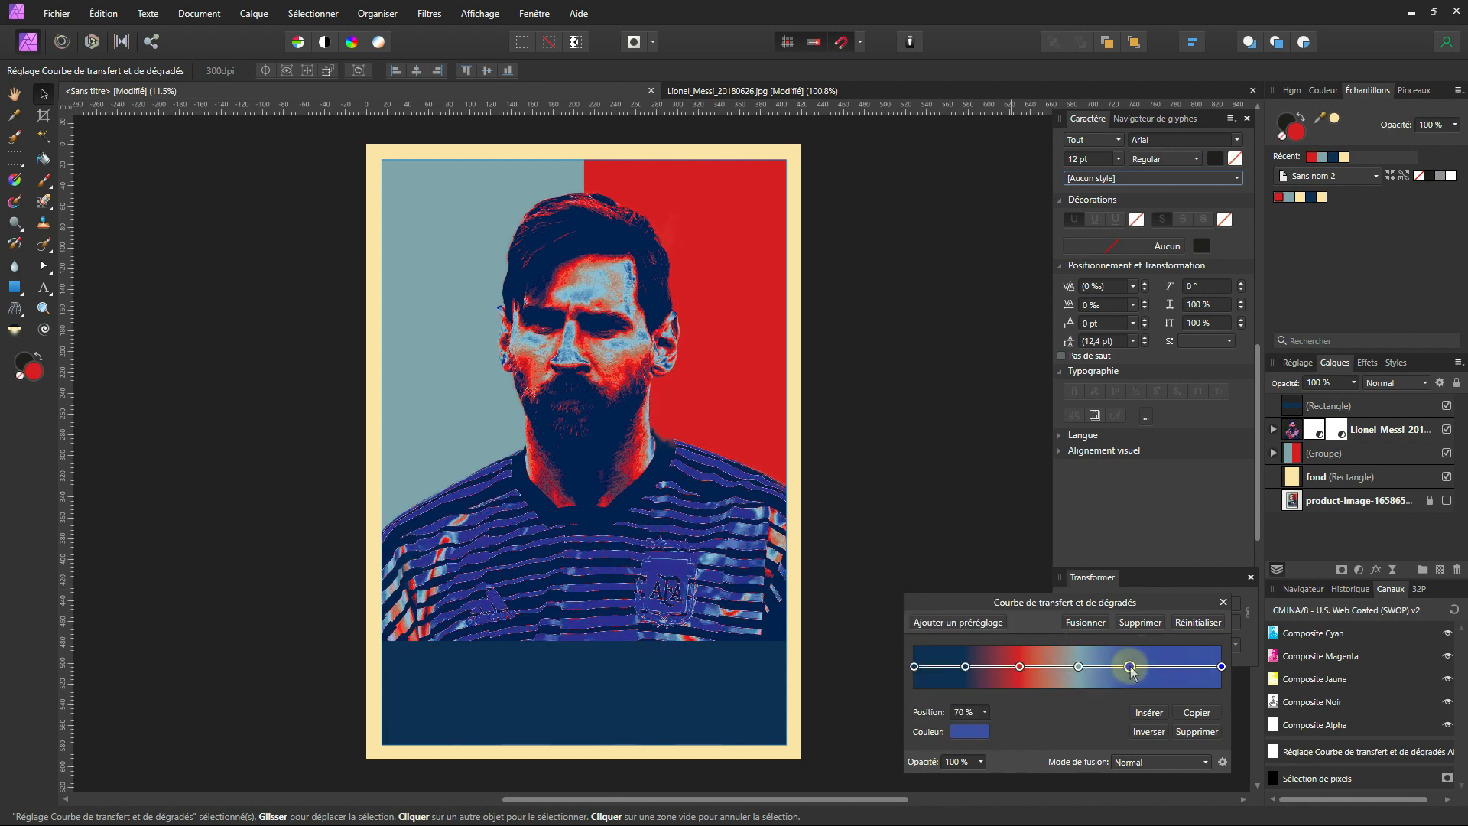
click(971, 732)
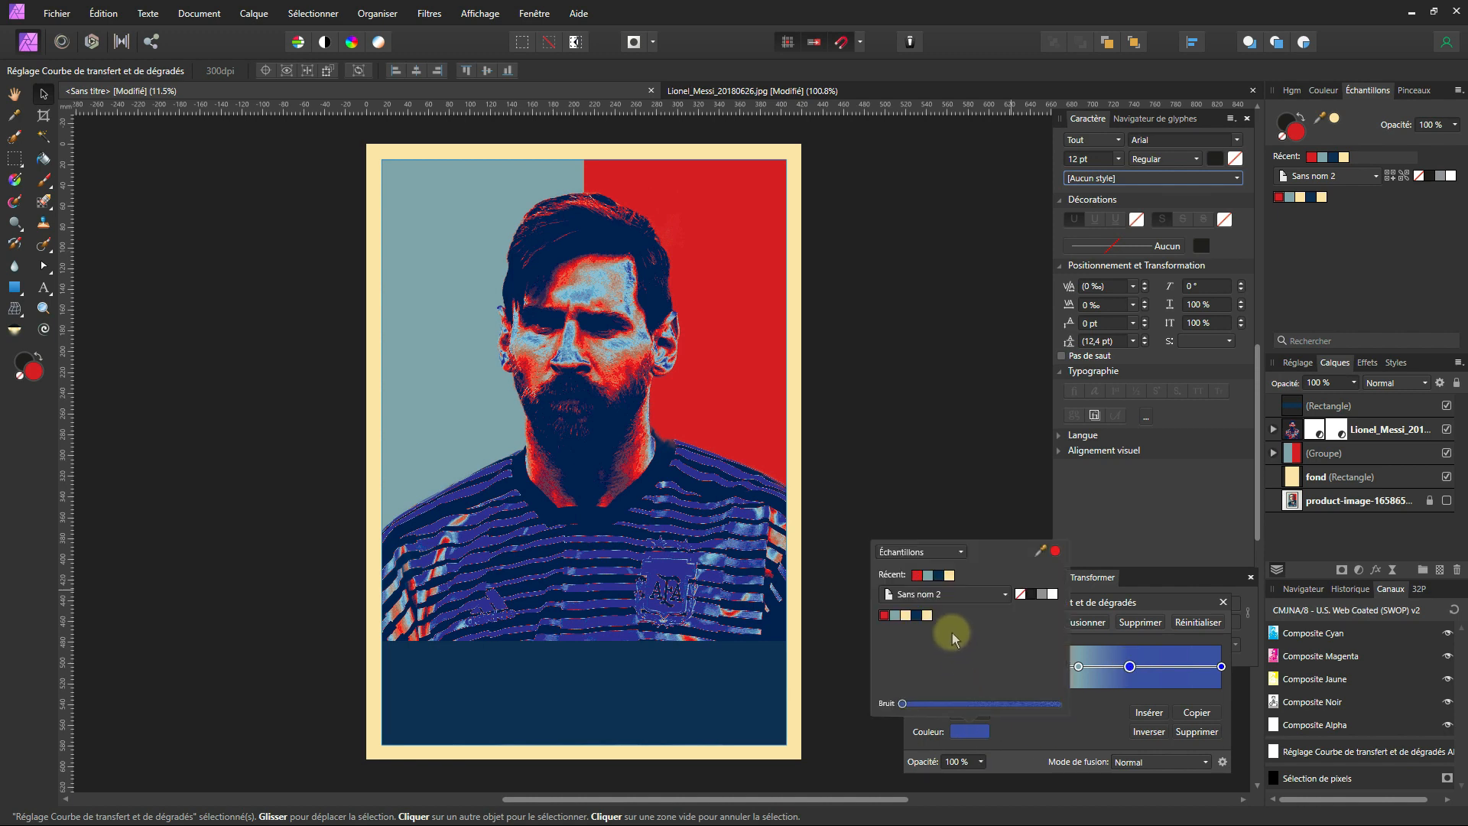
click(907, 616)
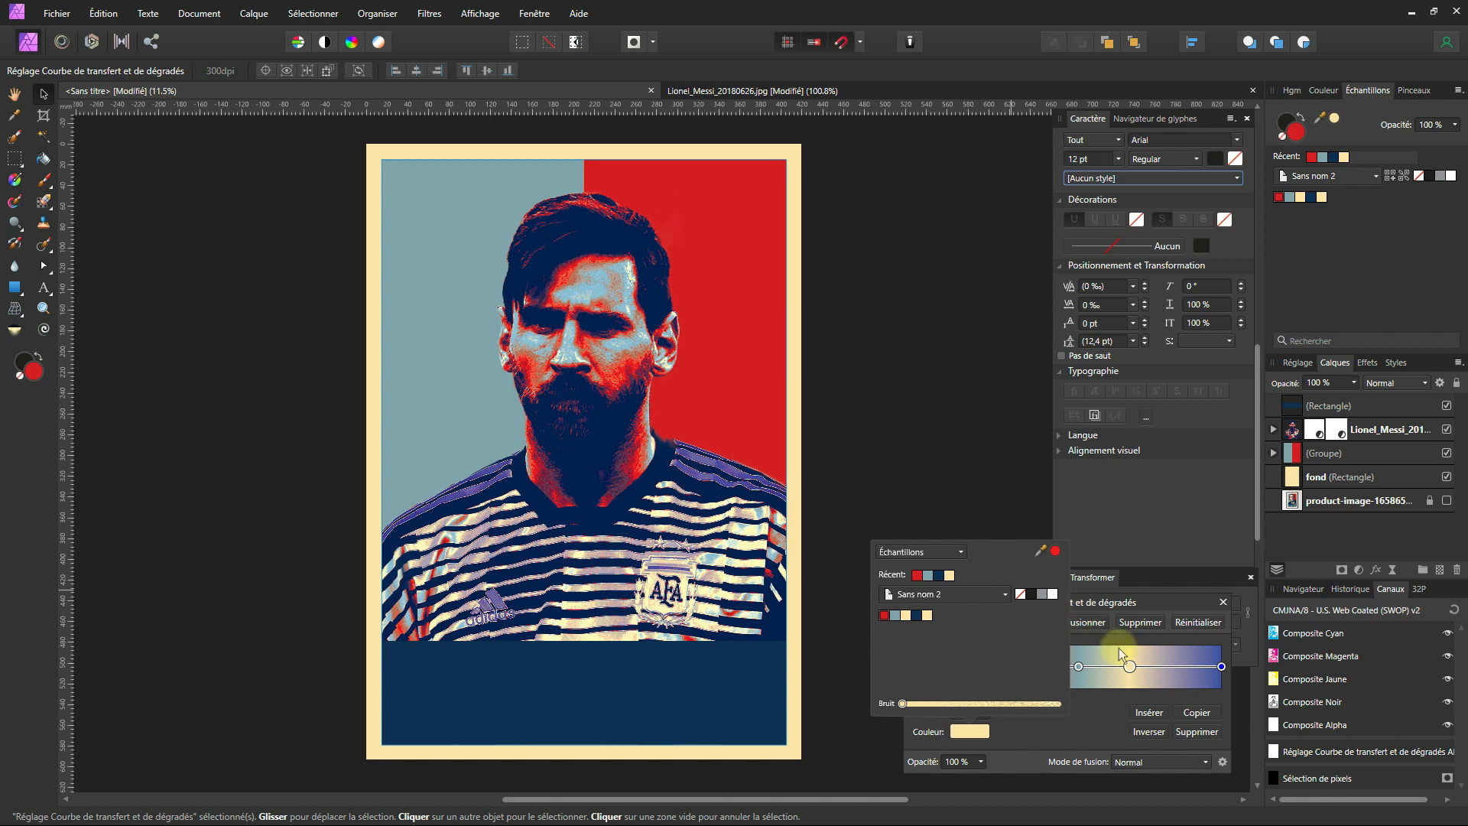
- Colour the gradient's end stop at 100 % with the palette's cream
click(1221, 666)
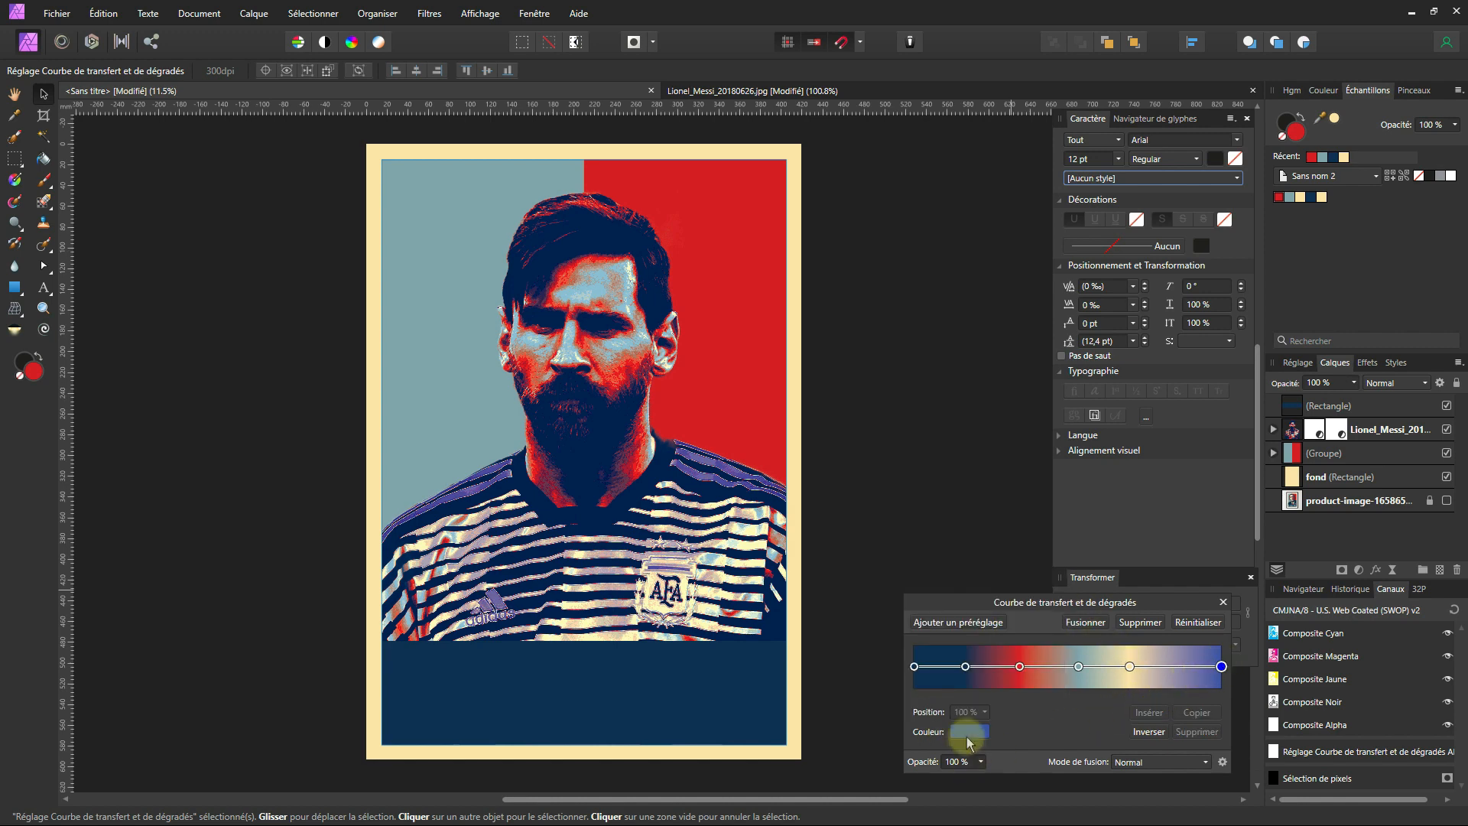
click(969, 731)
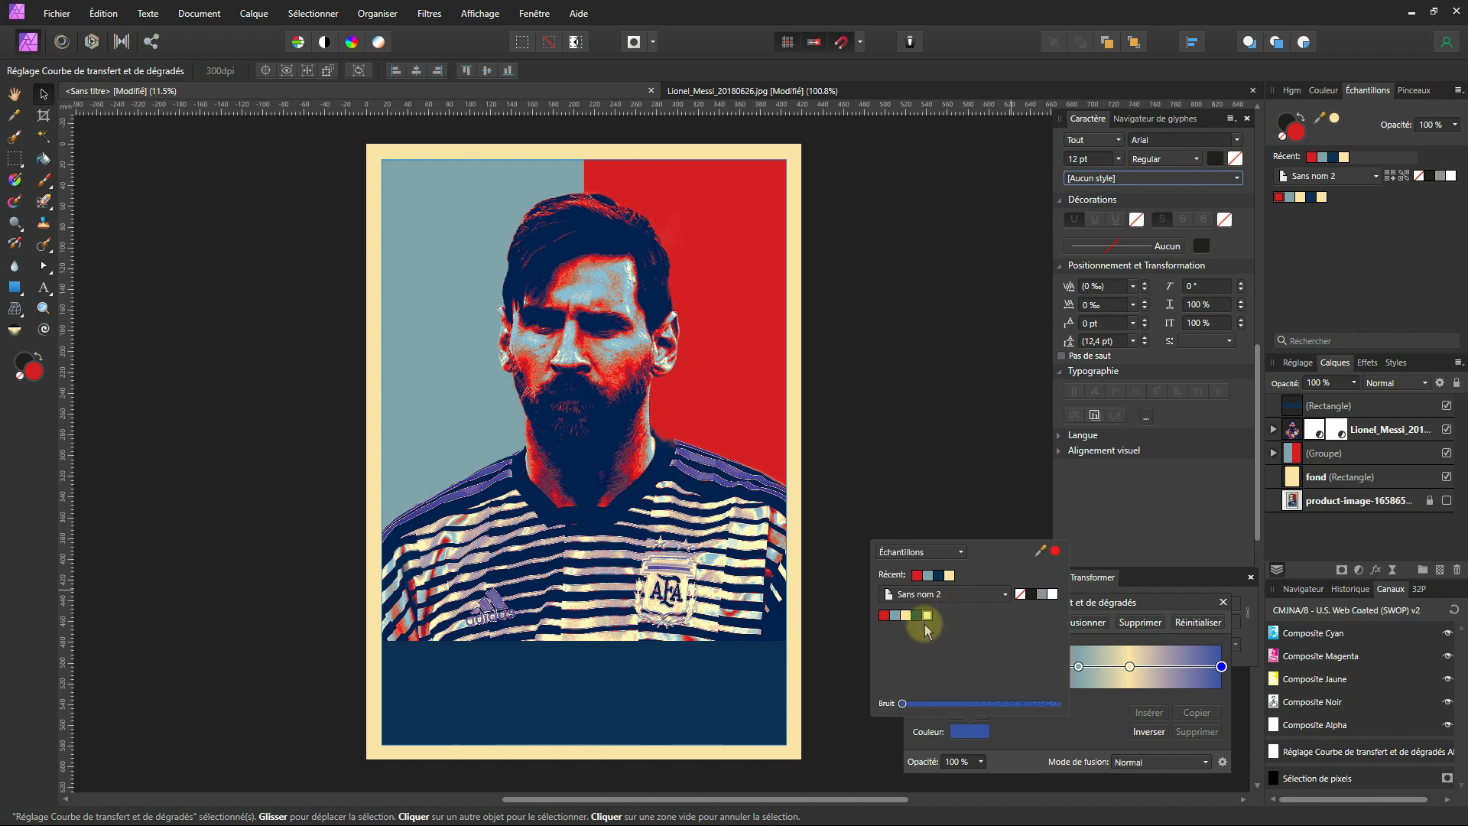
click(927, 614)
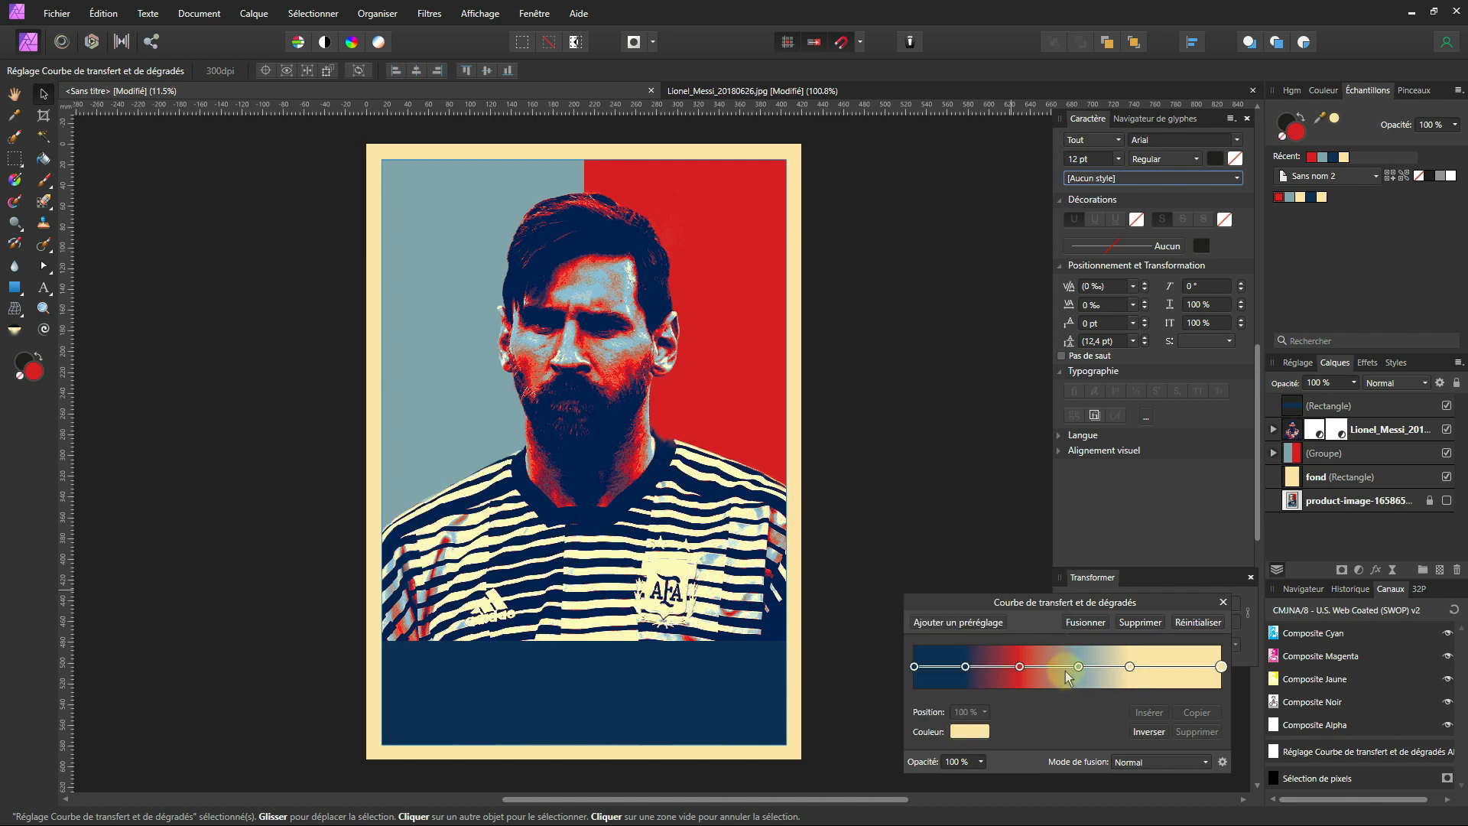
- Shift the inner gradient stops toward the dark end, with dark blue at 10 % and cream at 61 %, and close the adjustment
mouse_move(965, 676)
mouse_down()
mouse_move(953, 671)
mouse_move(1013, 673)
mouse_move(946, 679)
mouse_up()
click(967, 668)
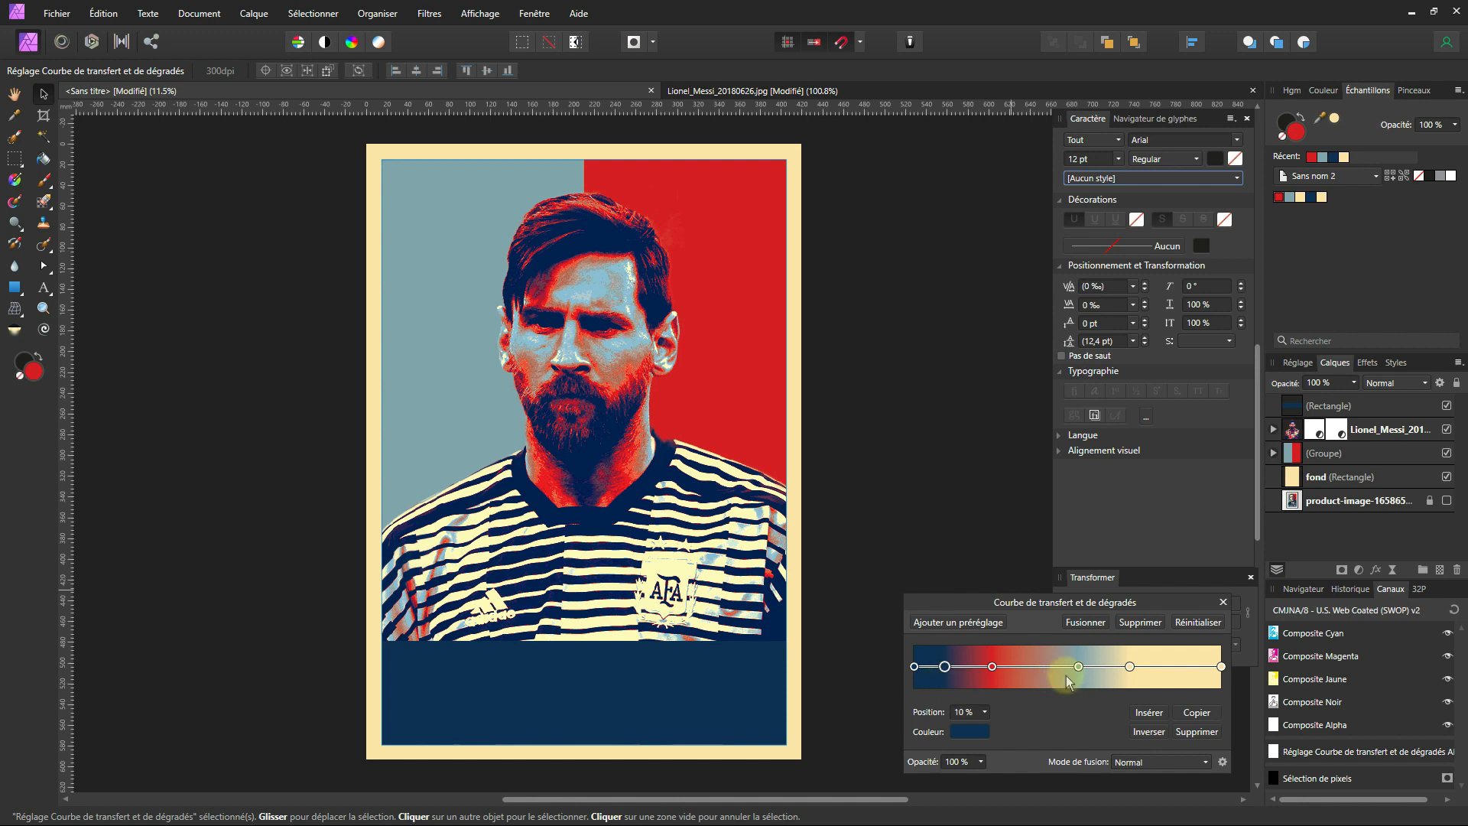
drag(1081, 666, 1040, 671)
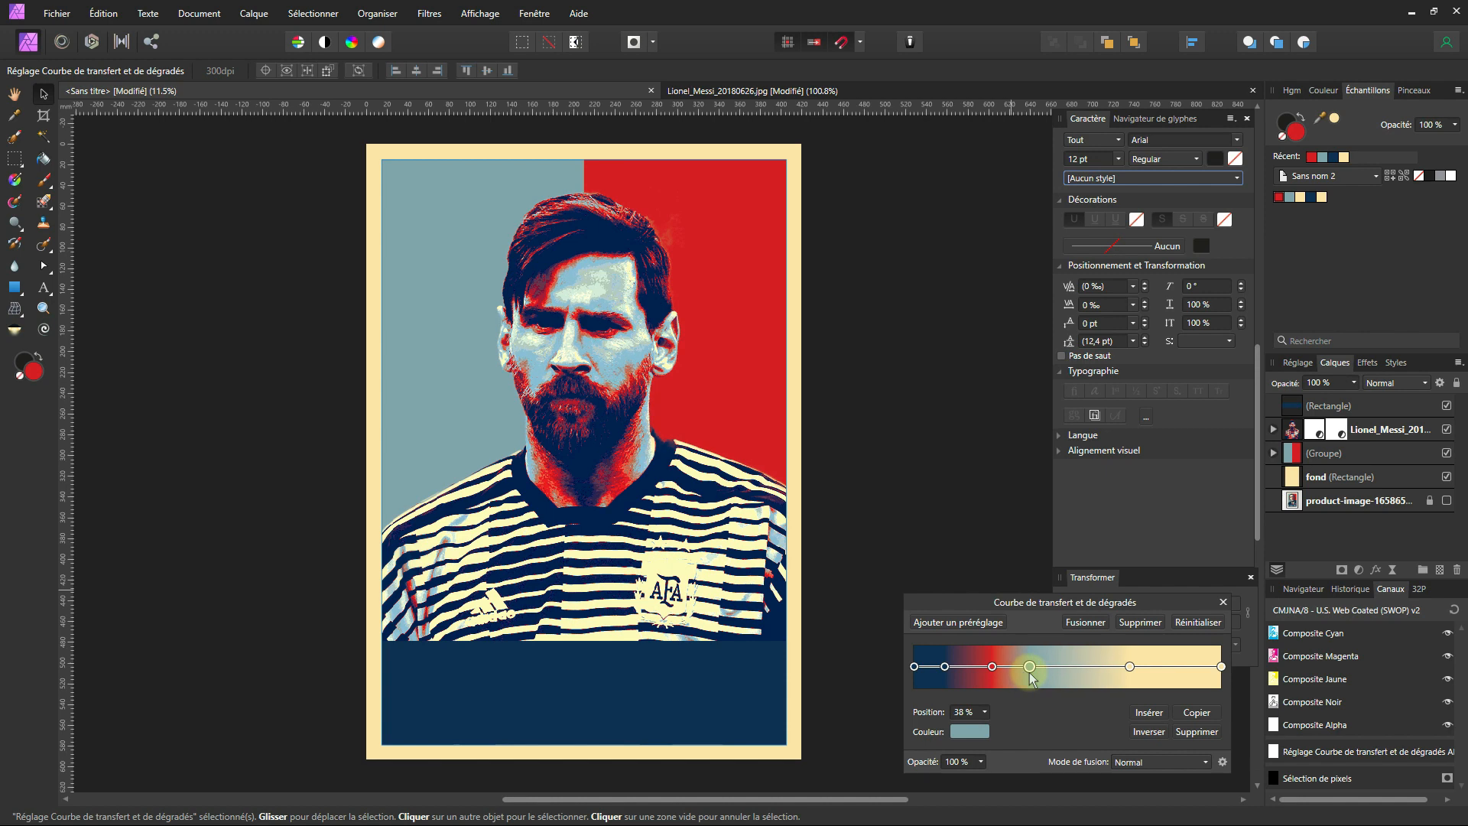
click(1130, 666)
drag(1096, 673, 1101, 671)
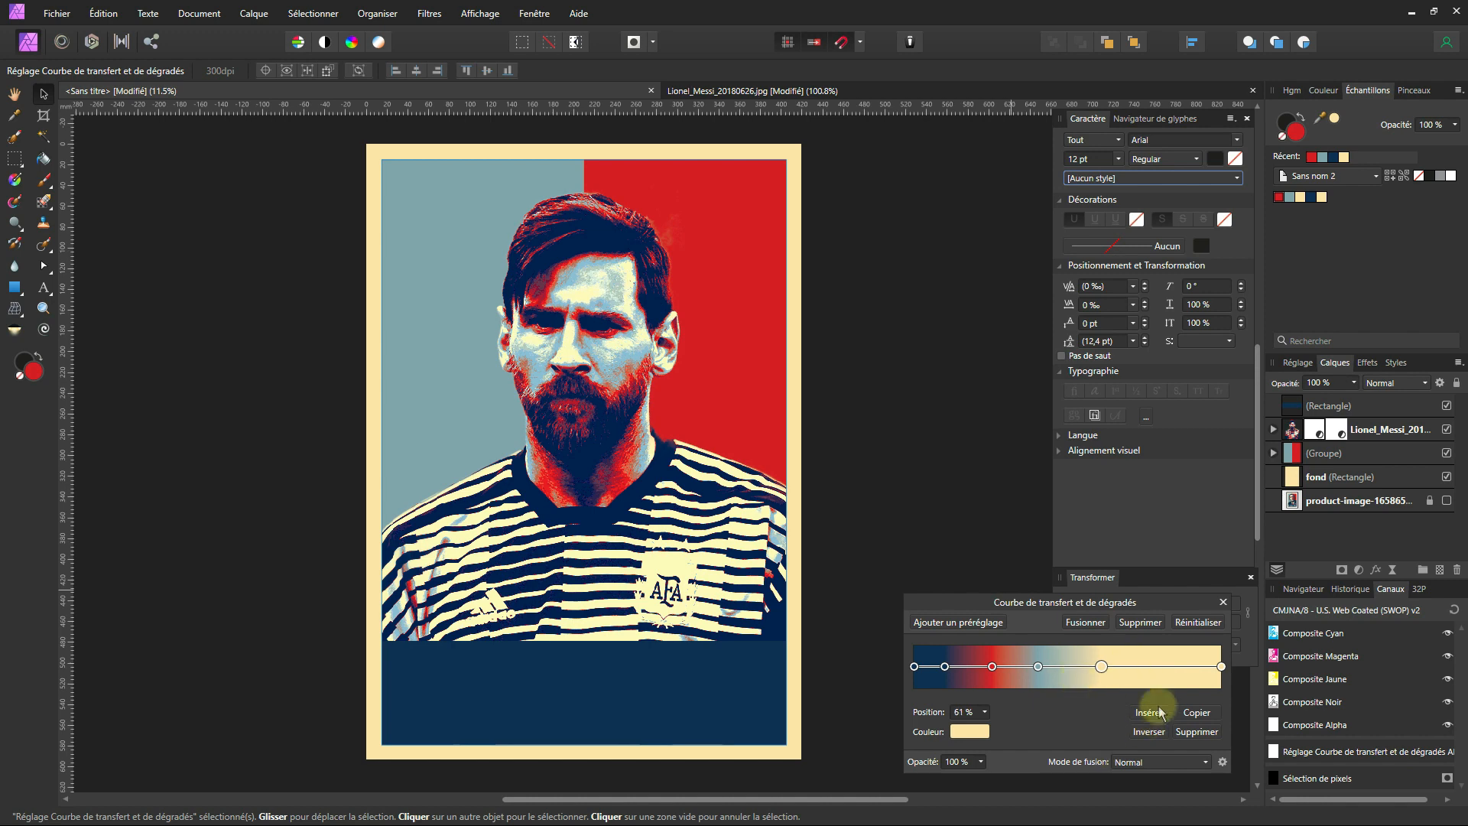
click(1223, 602)
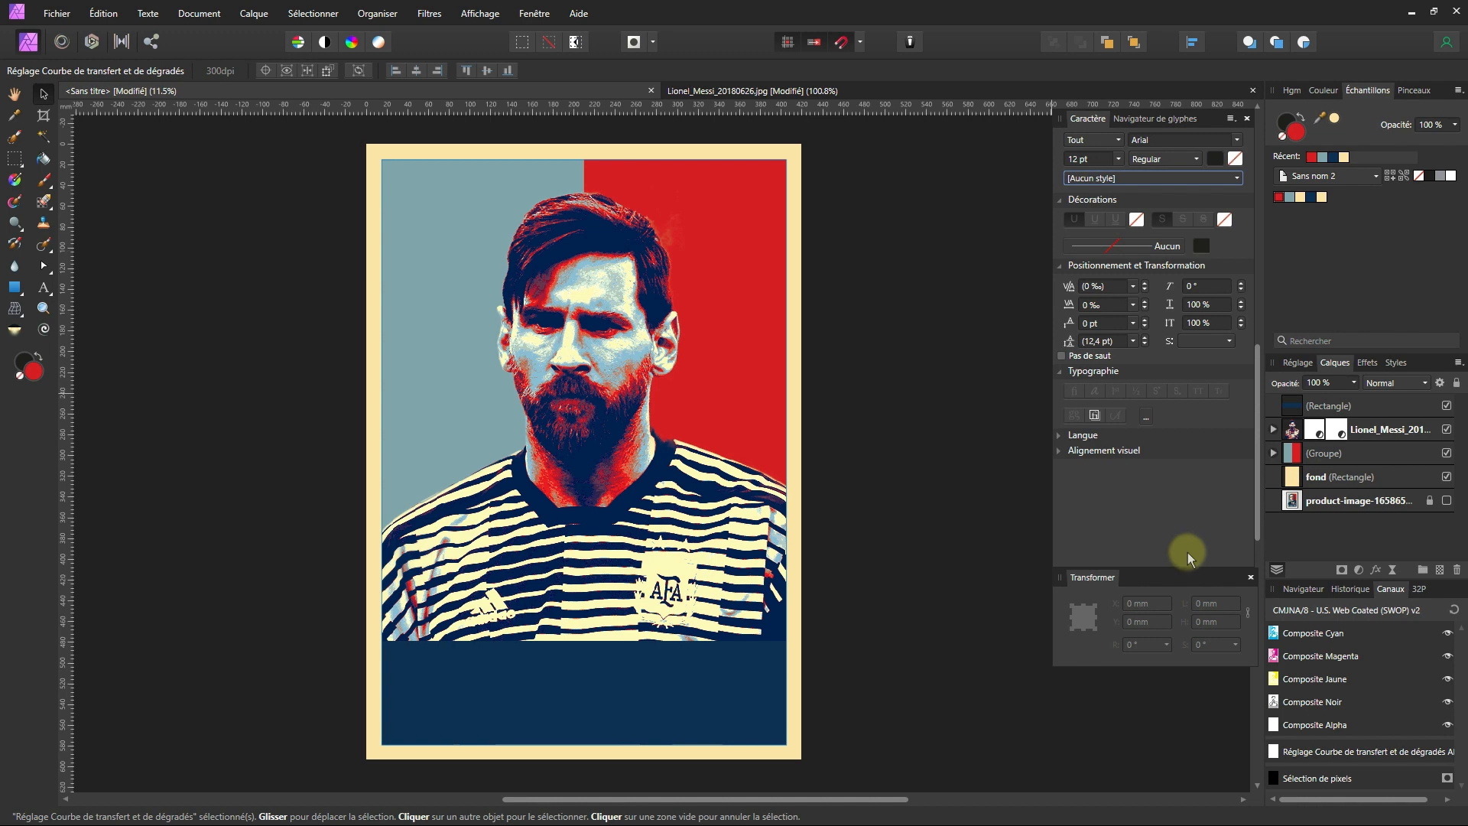
- Start an artistic text of about 262 pt in the dark blue band and set its font to Gotham Bold
click(44, 288)
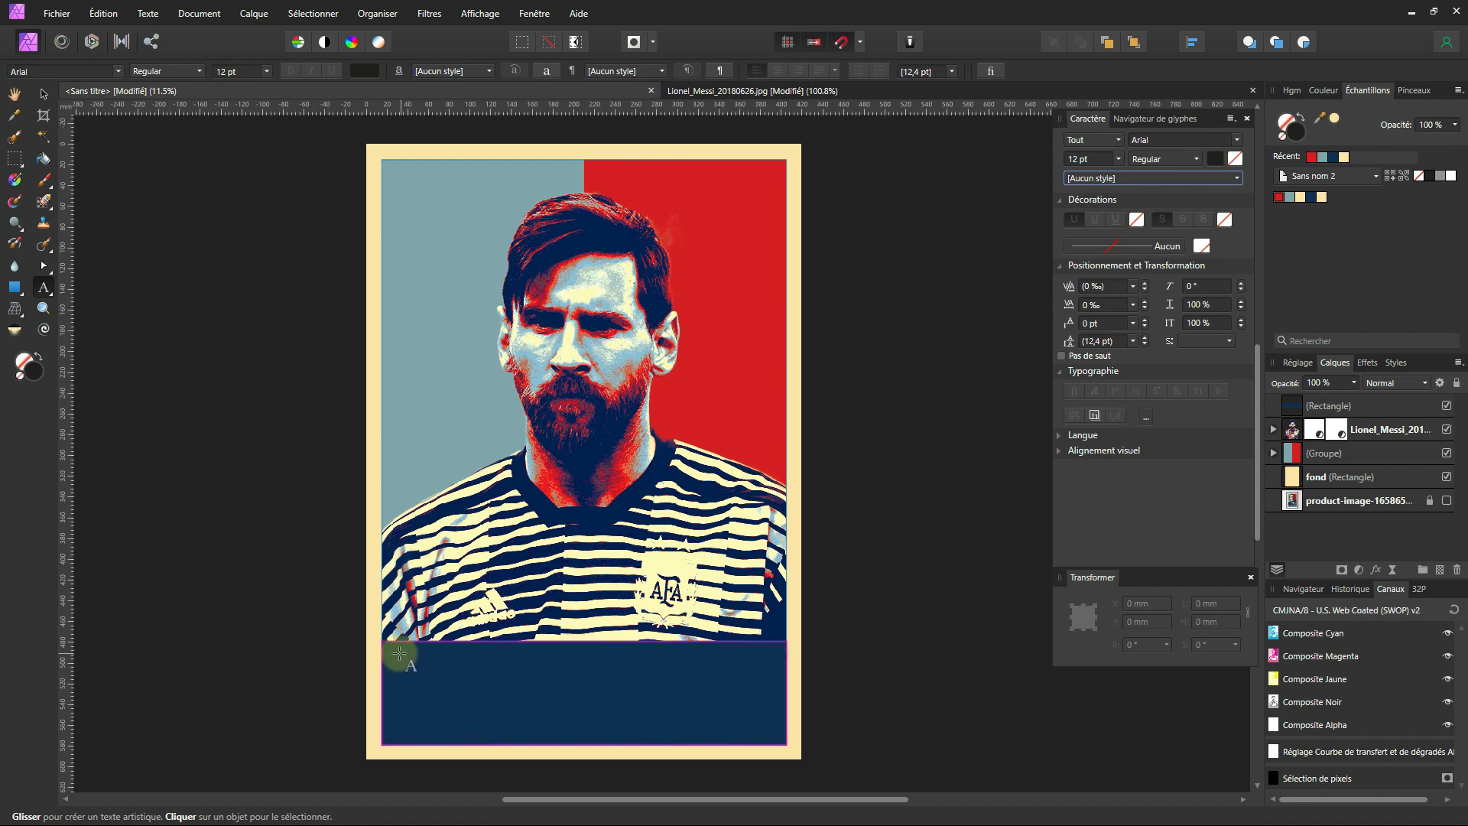
drag(401, 653, 623, 721)
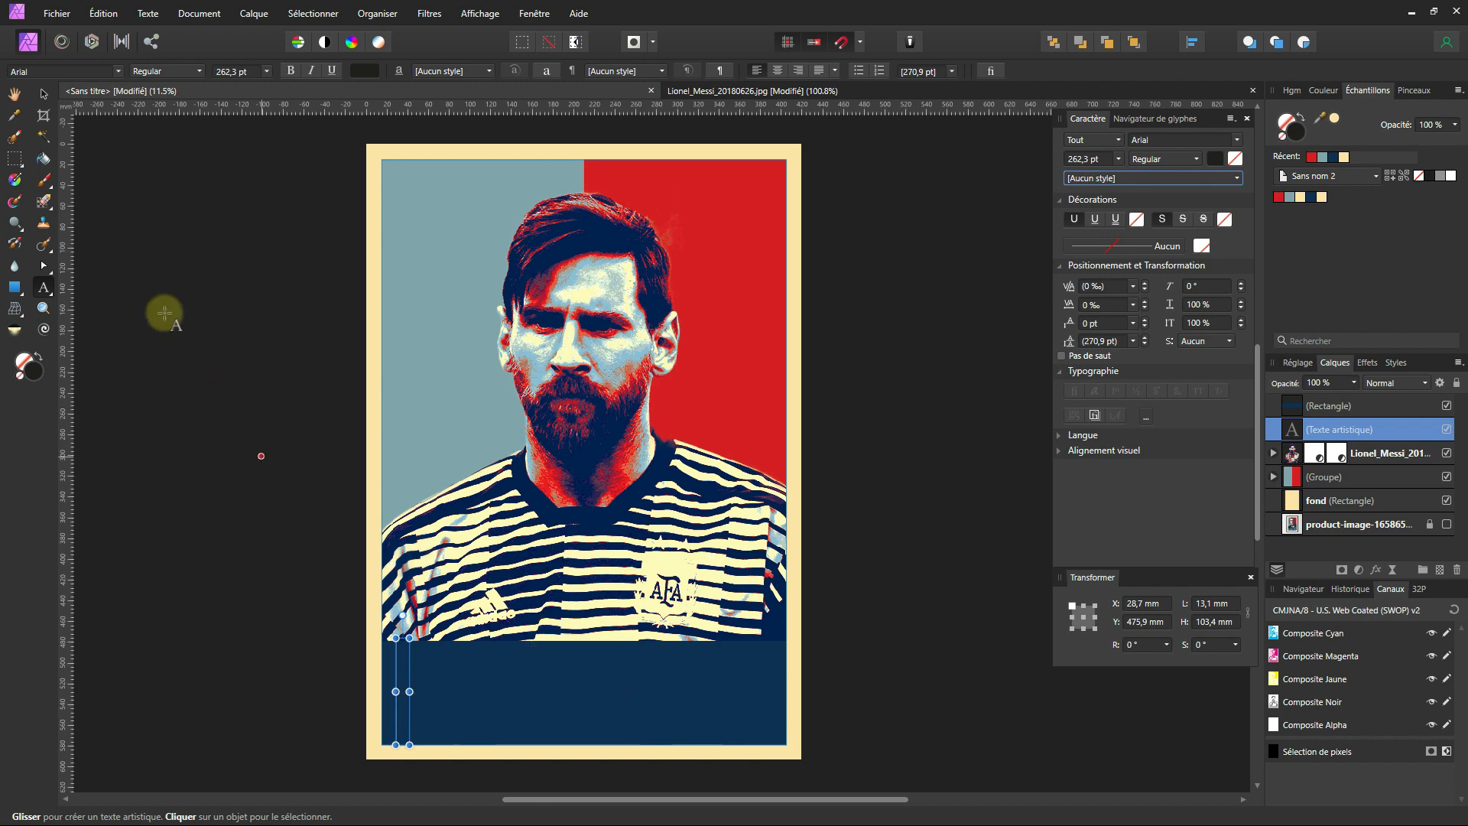
click(33, 70)
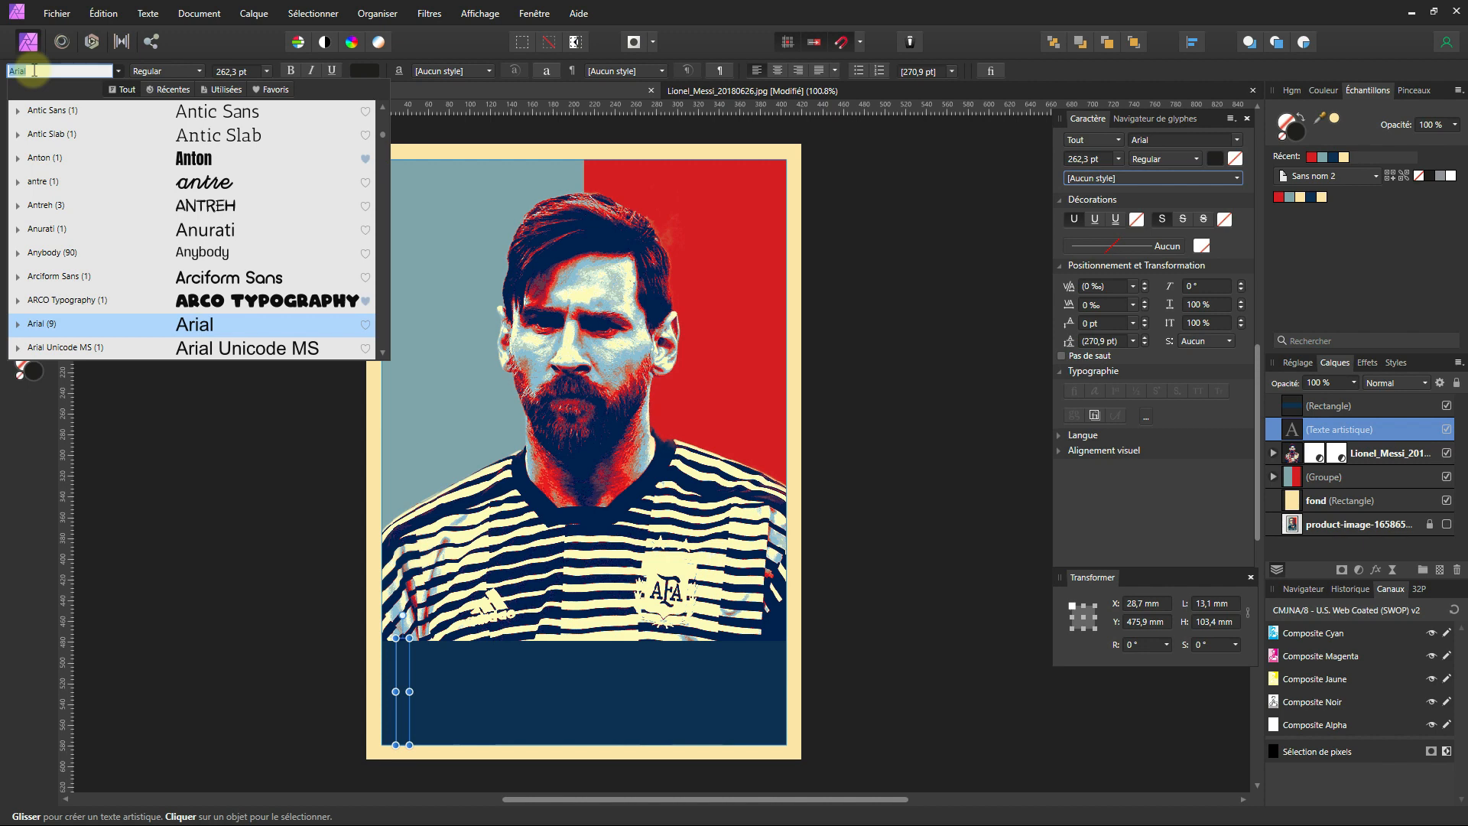
text(got)
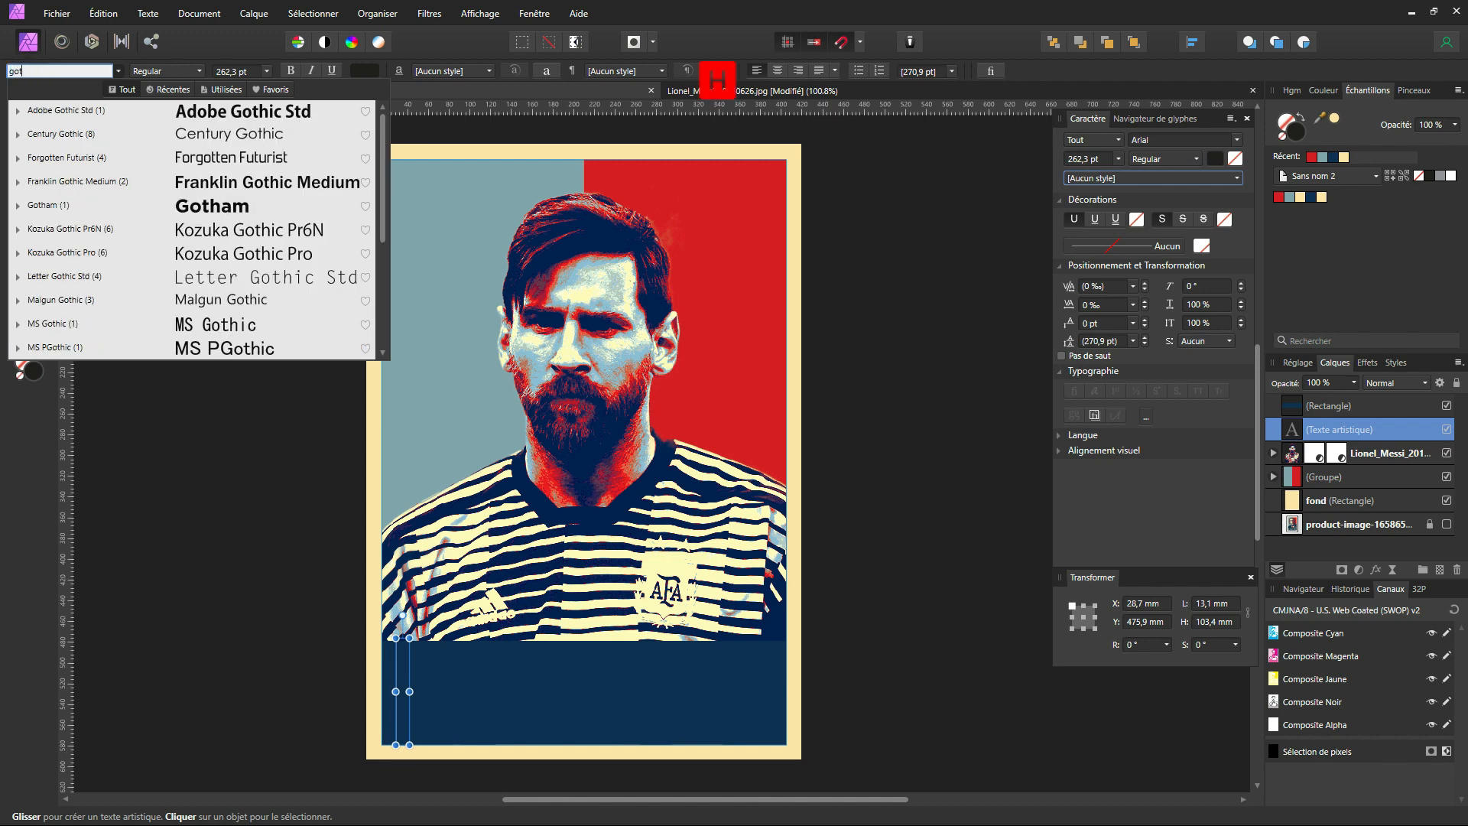
text(ha)
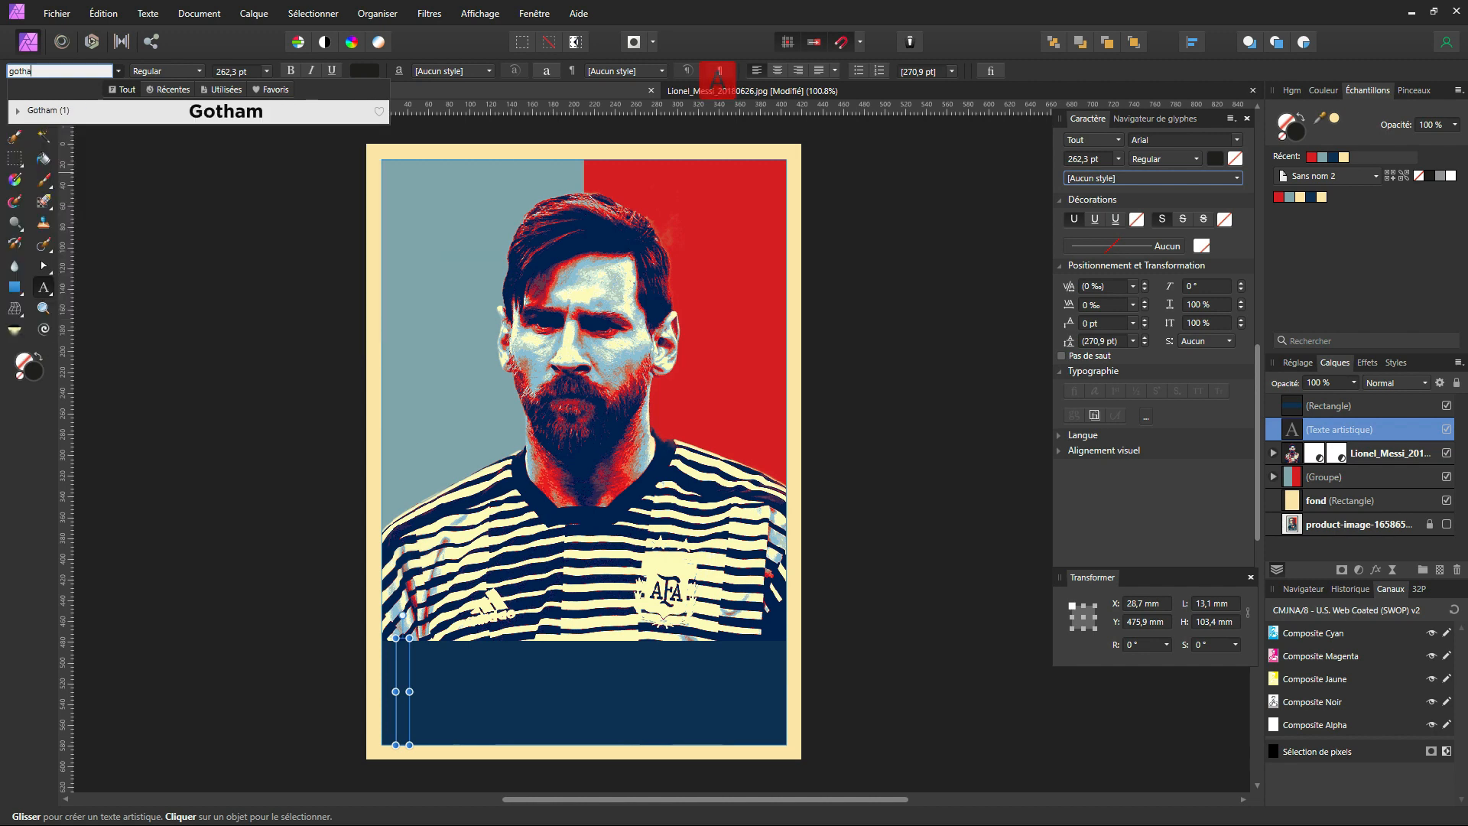
click(205, 117)
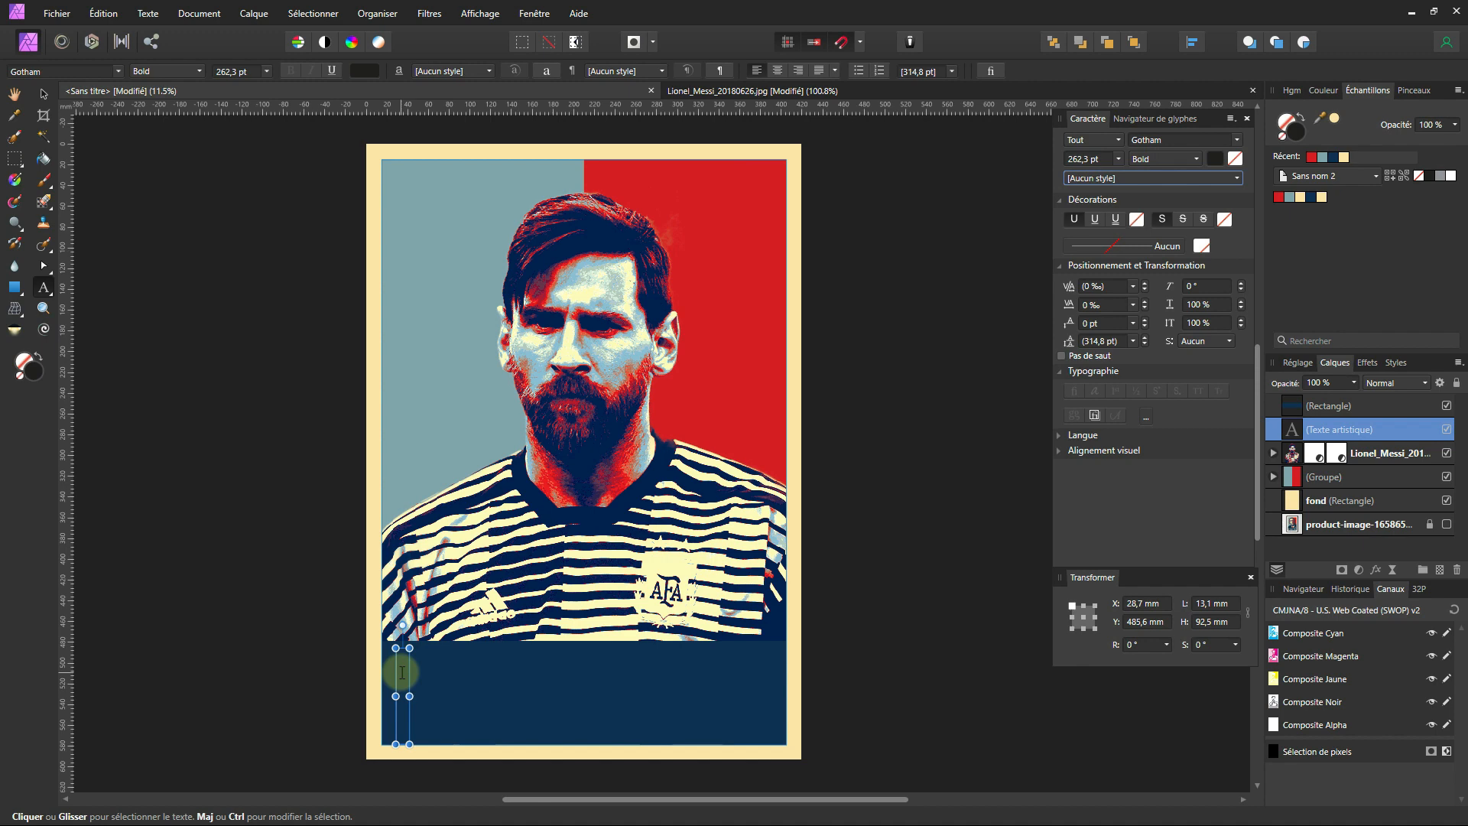
- Enter the text's first letter "I" and colour it with the palette's grey-blue
key(Escape)
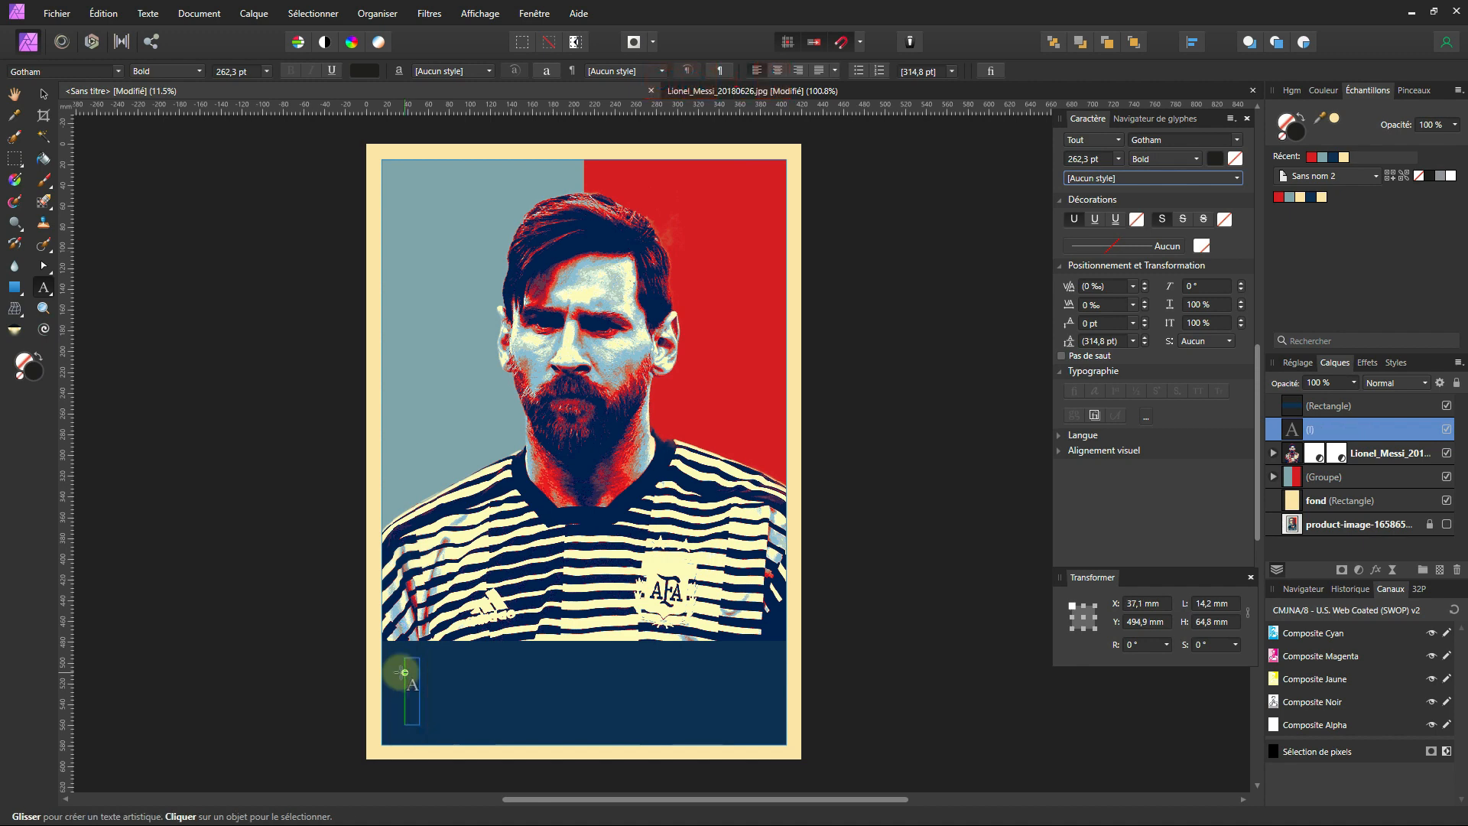
key(ctrl+a)
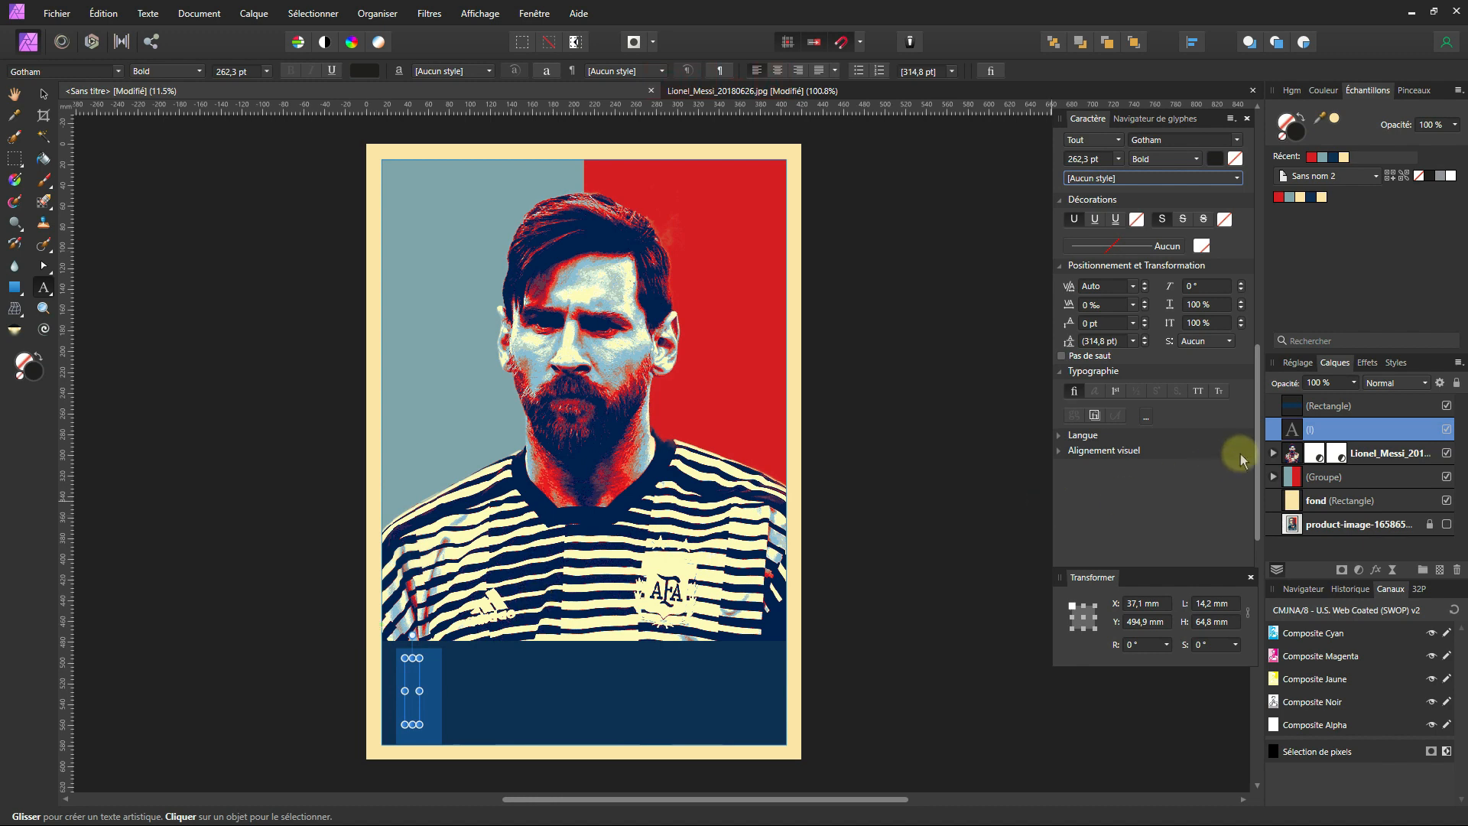
click(1293, 198)
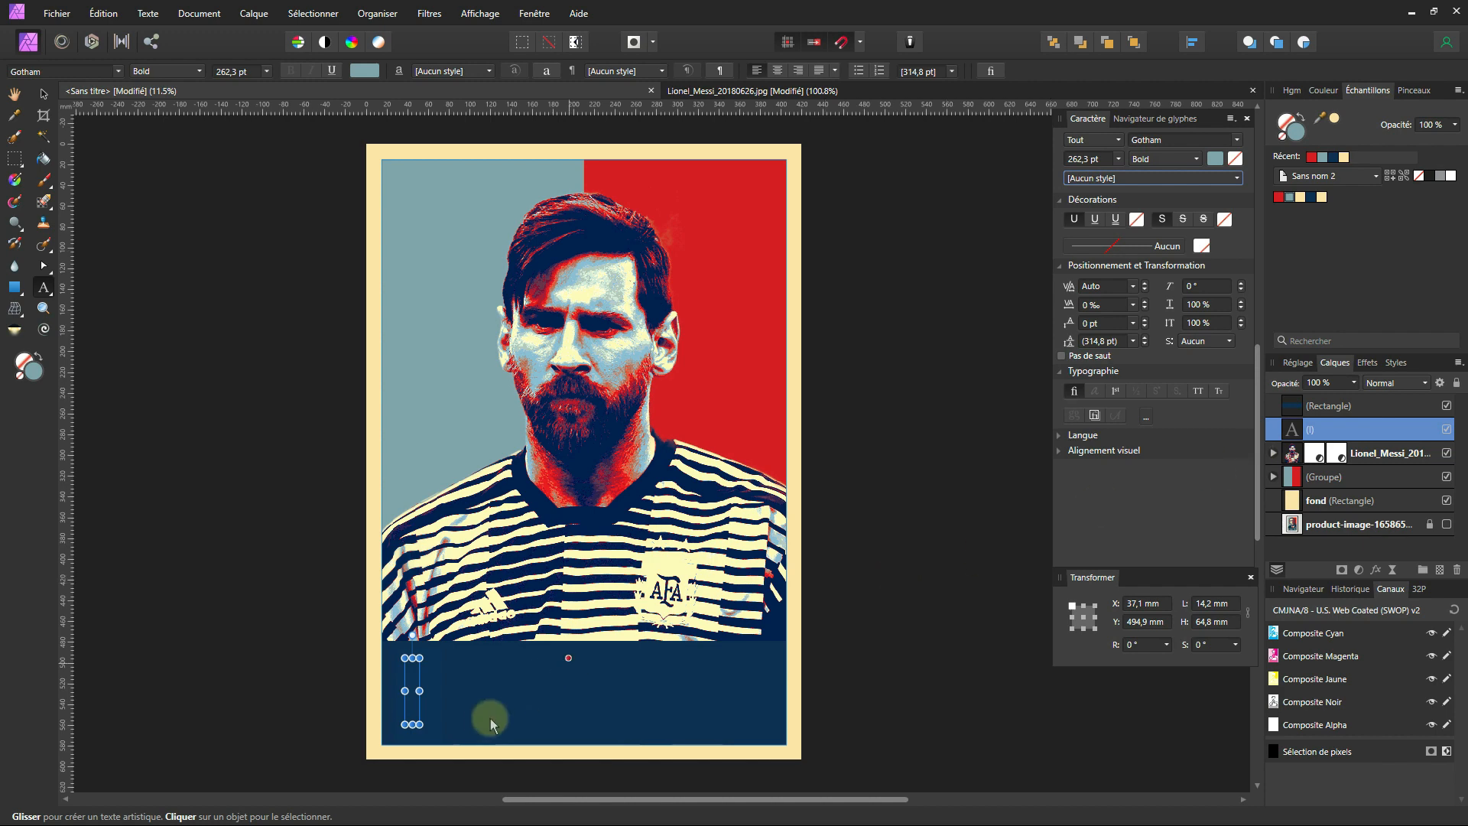
- Complete the artistic text in the dark blue band so that it reads "Inmessionante"
click(415, 677)
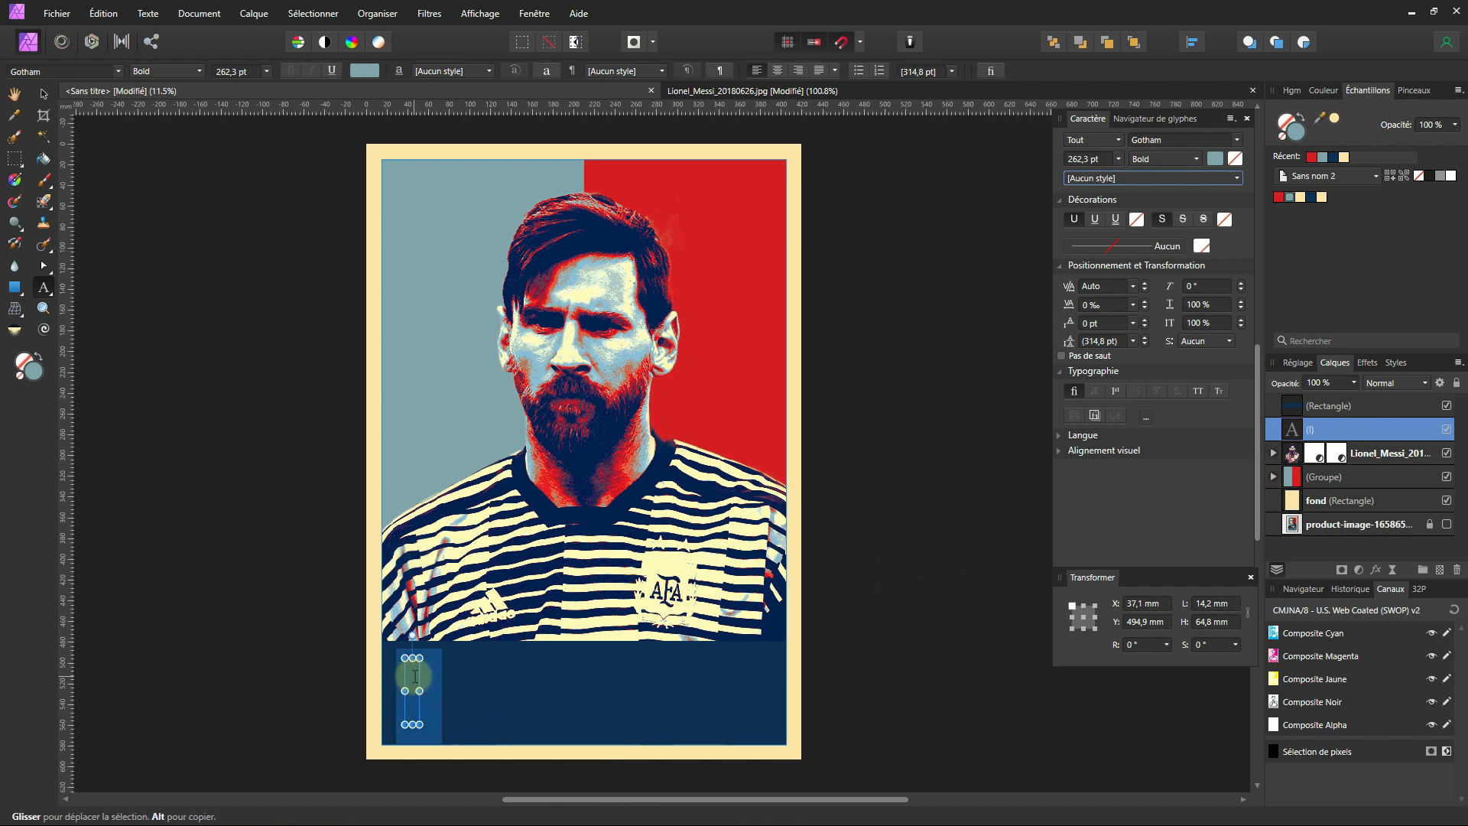
key(Escape)
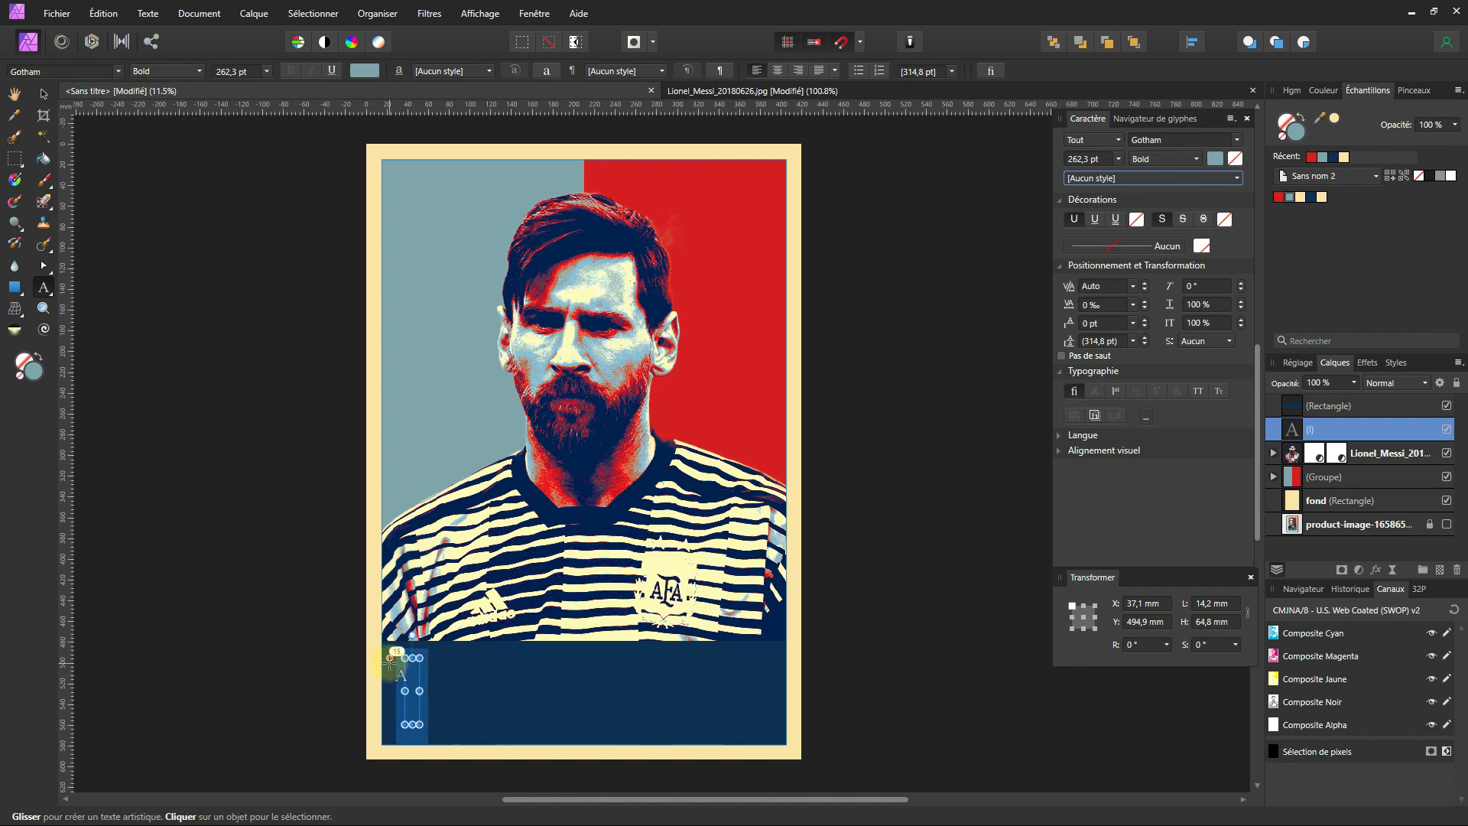
key(Escape)
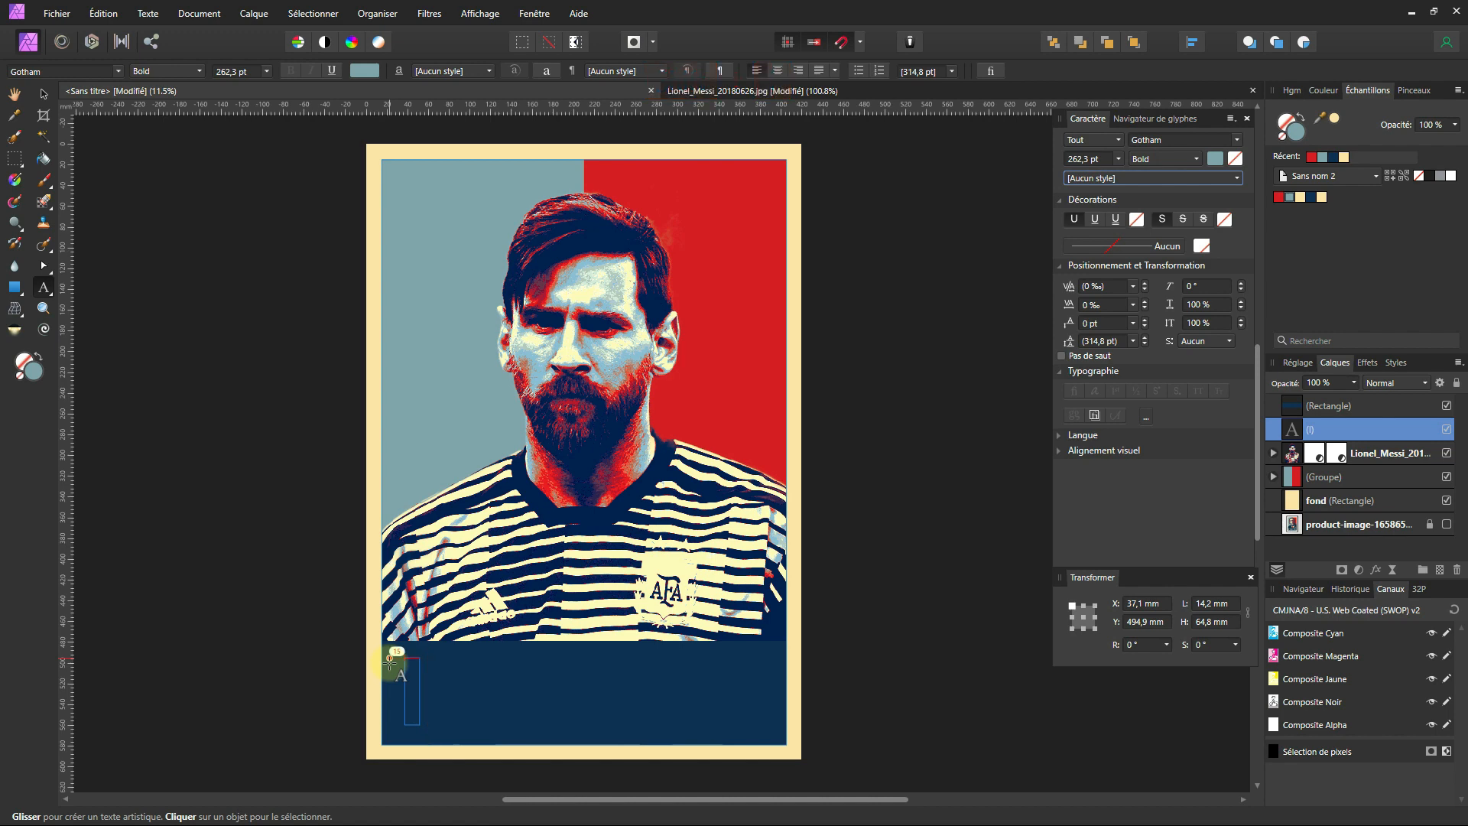
key(alt+KP_0)
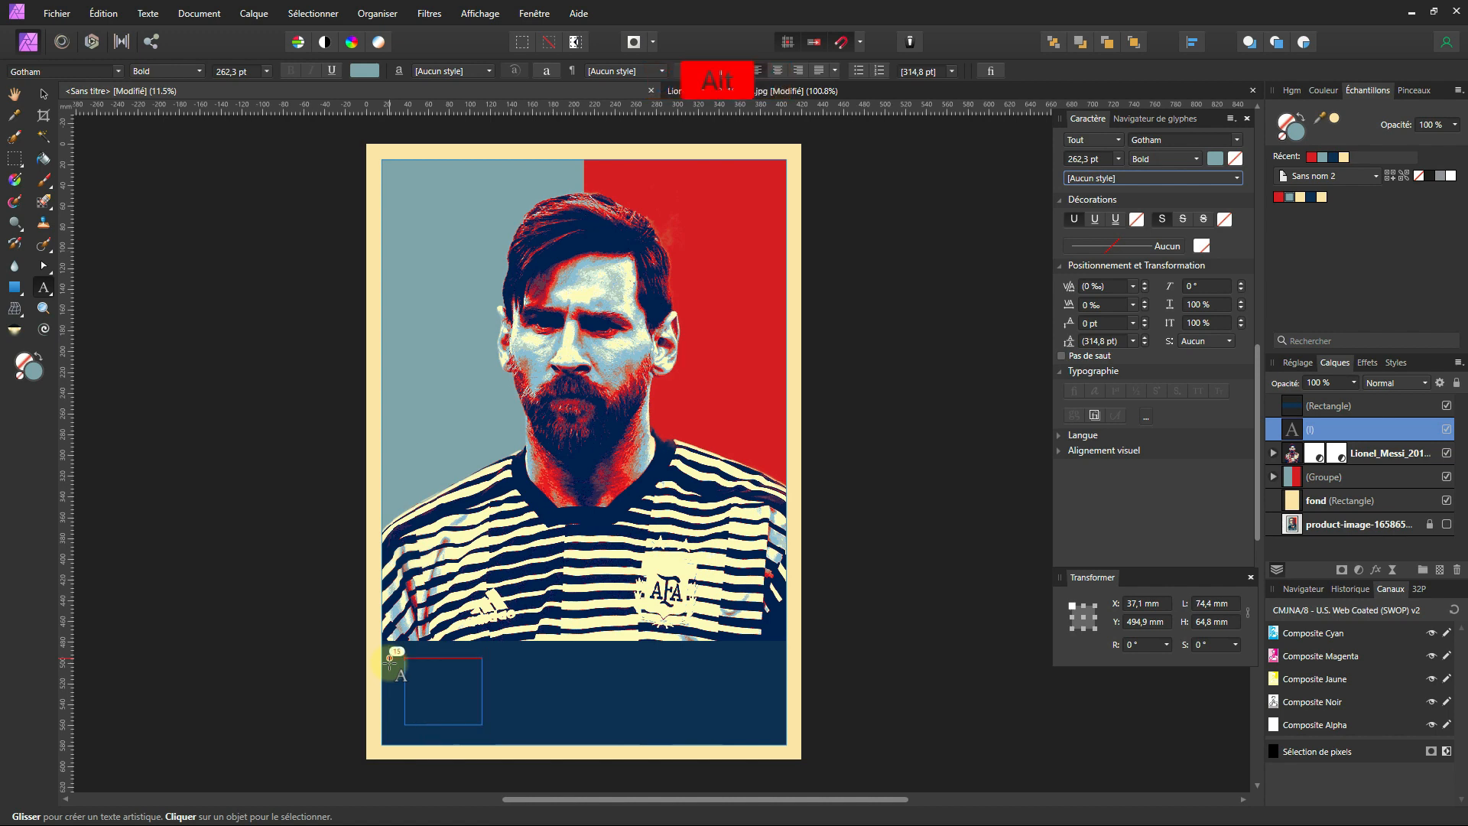
key(alt+KP_9)
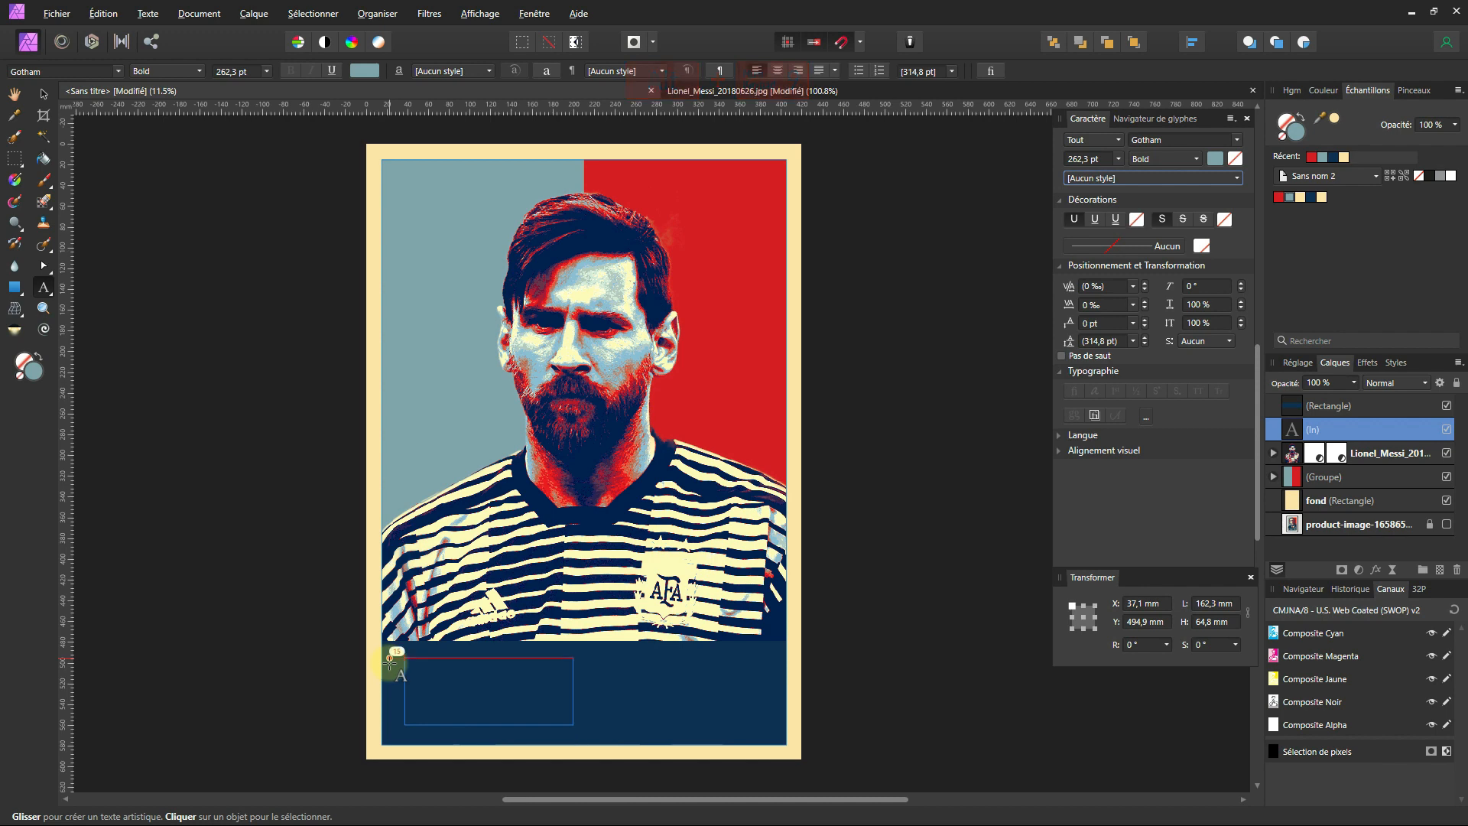
text(me)
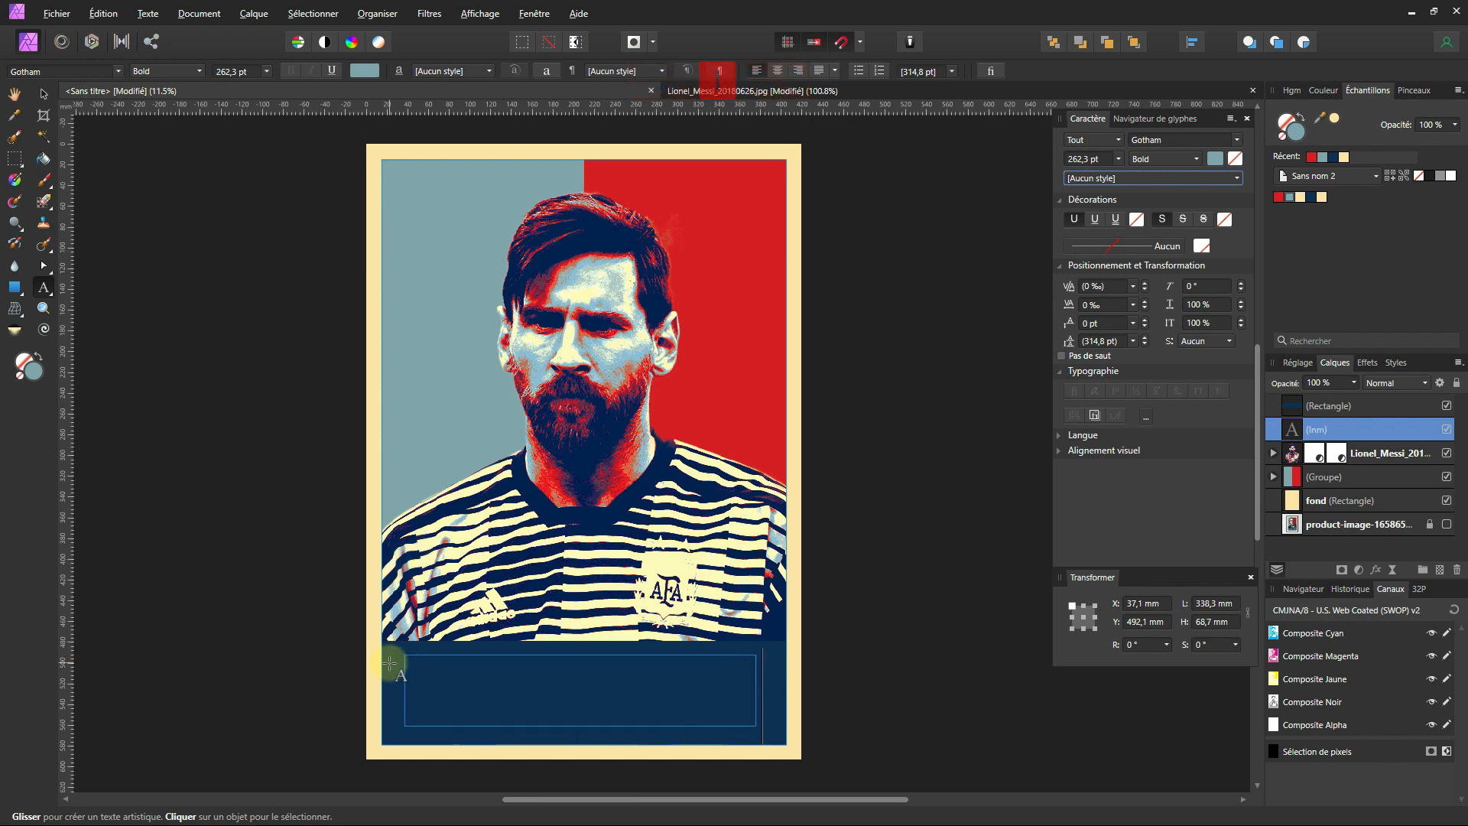
text(o)
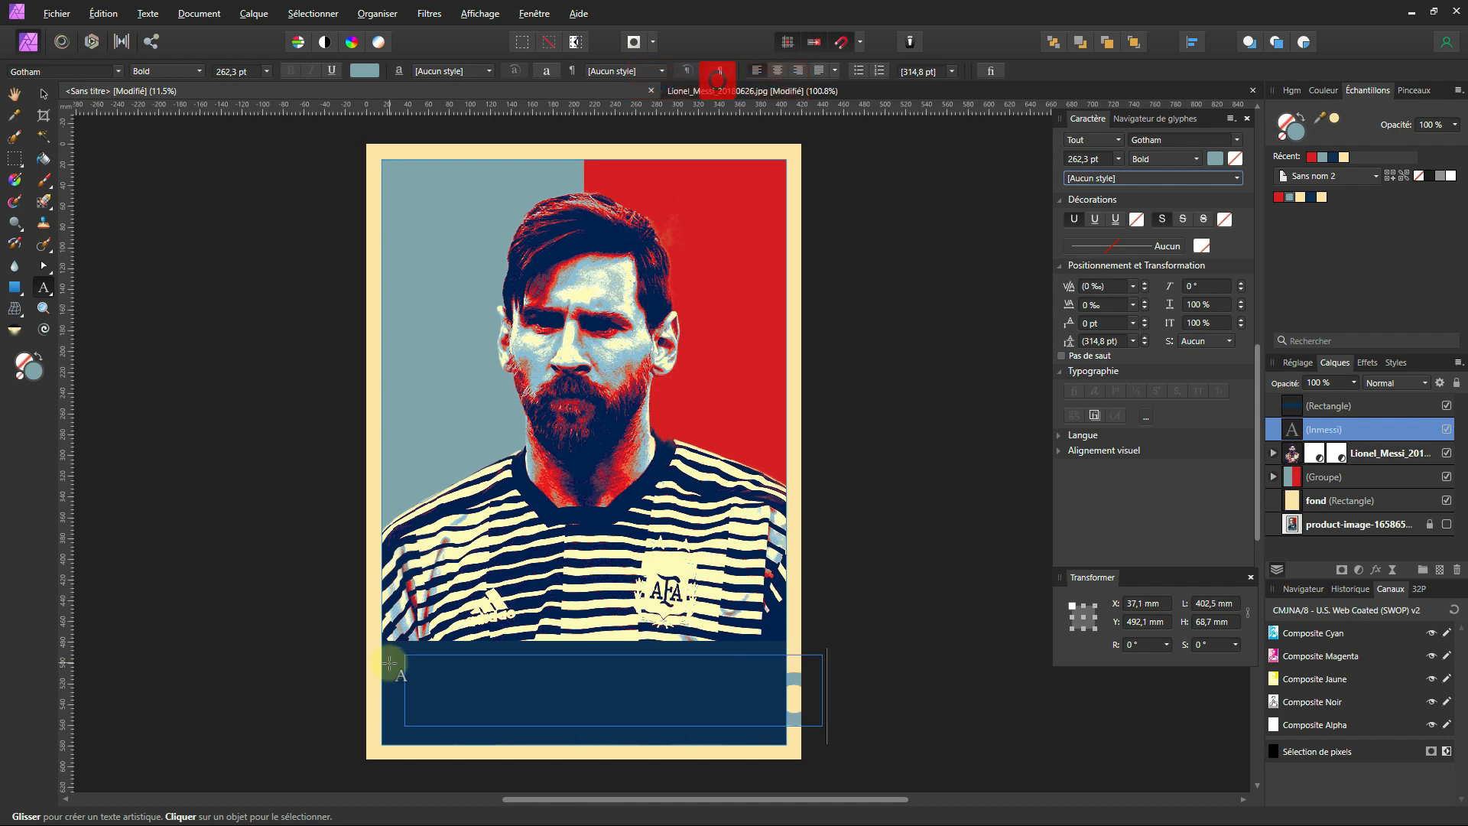
text(e)
text(e)
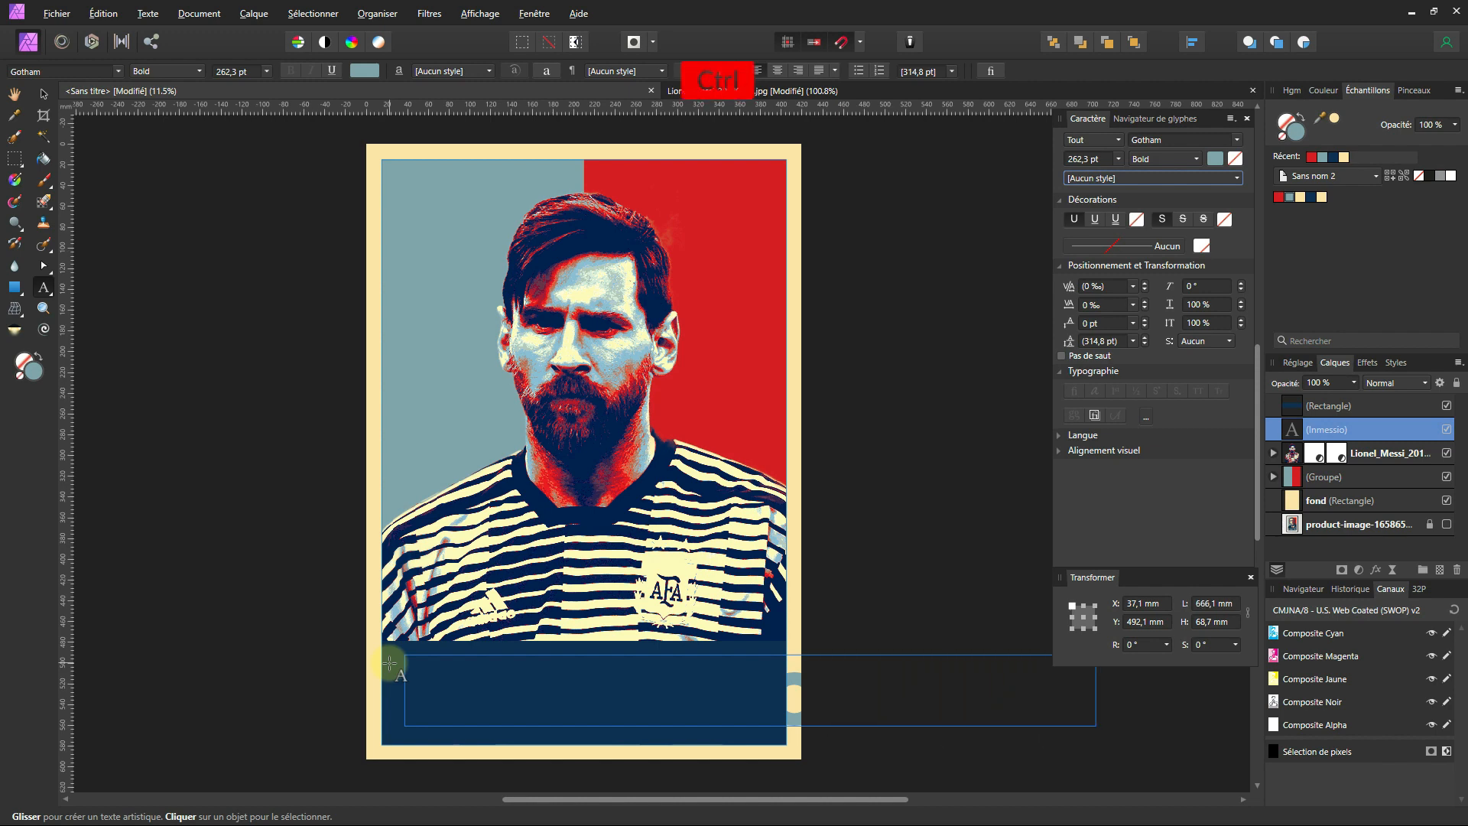
- Select the whole text and move its layer above the dark blue rectangle's layer
key(ctrl+a)
key(Escape)
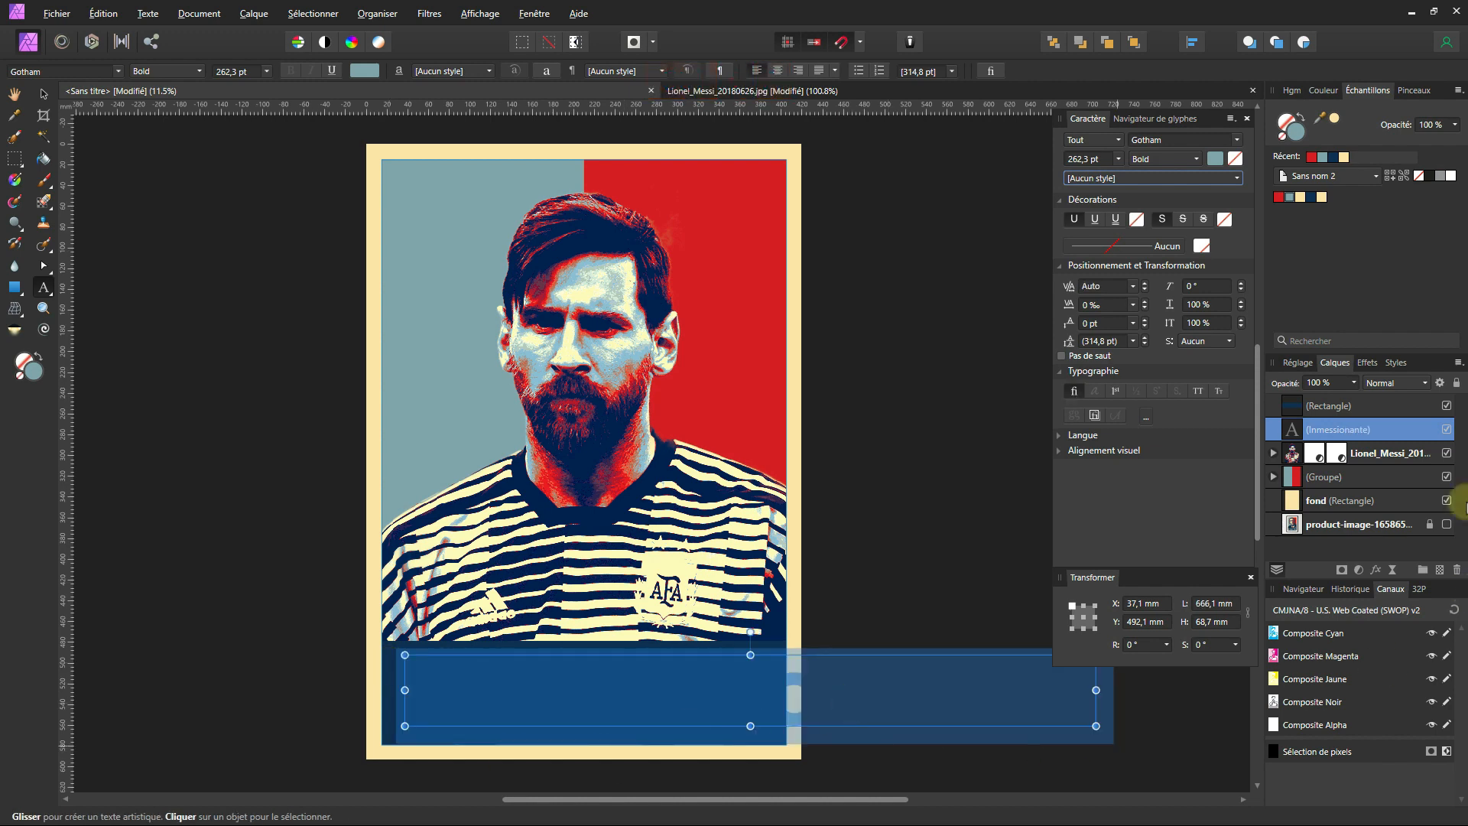
double_click(1404, 427)
drag(1404, 427, 1393, 403)
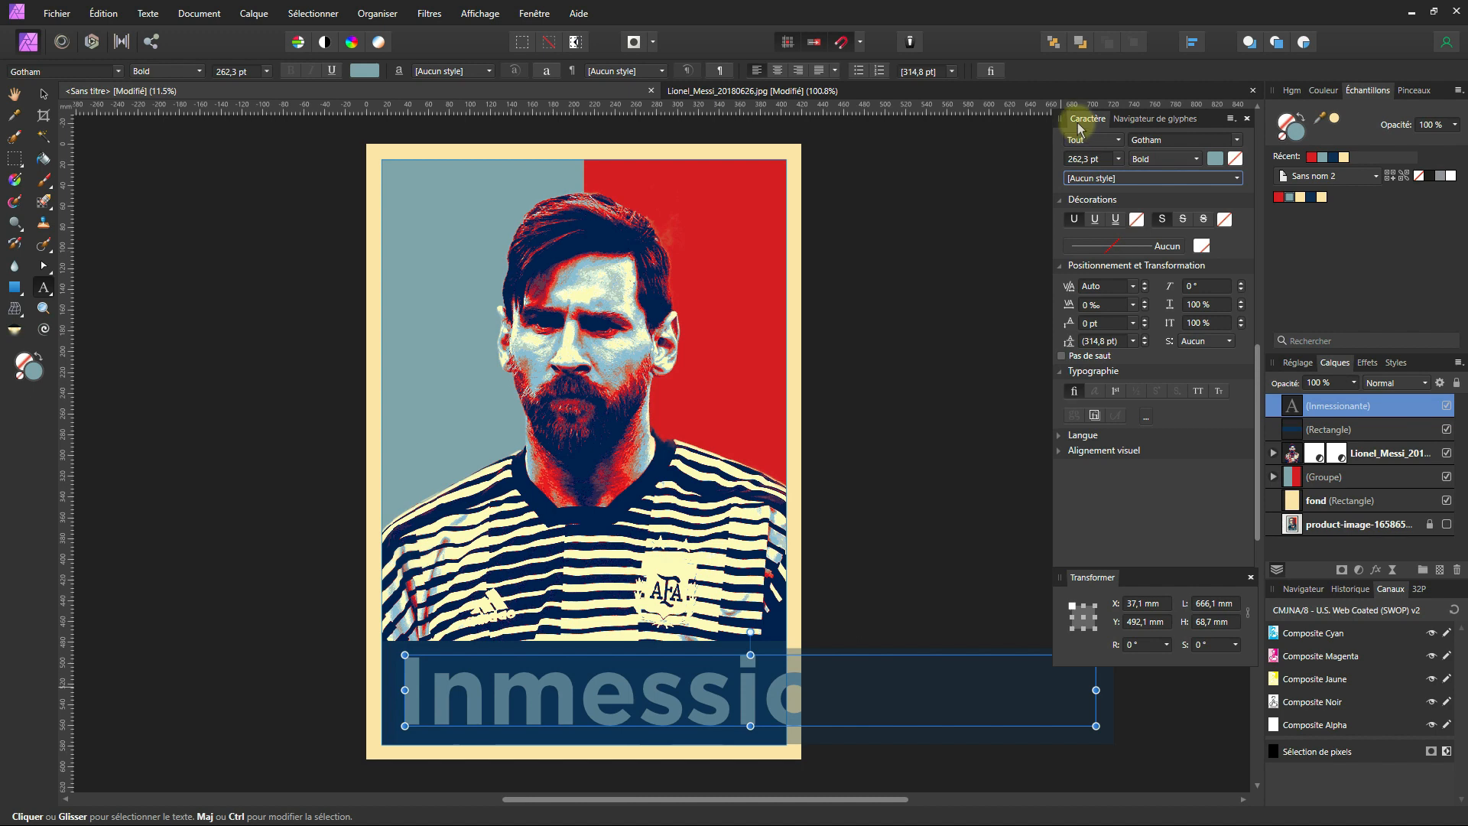
- Check that the Caractère panel is enabled and set the "Inmessionante" text to all caps
click(493, 13)
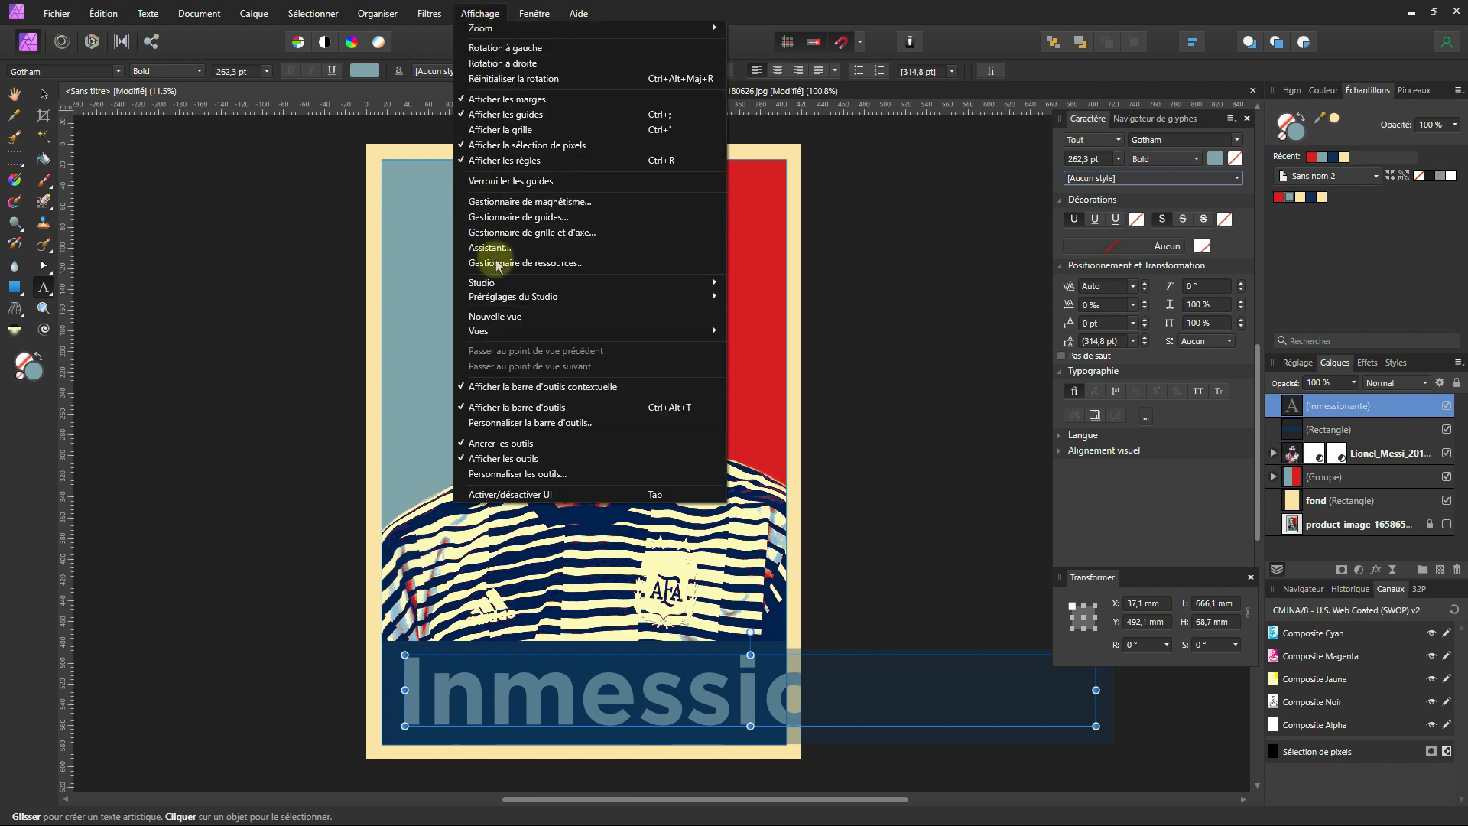
mouse_move(497, 280)
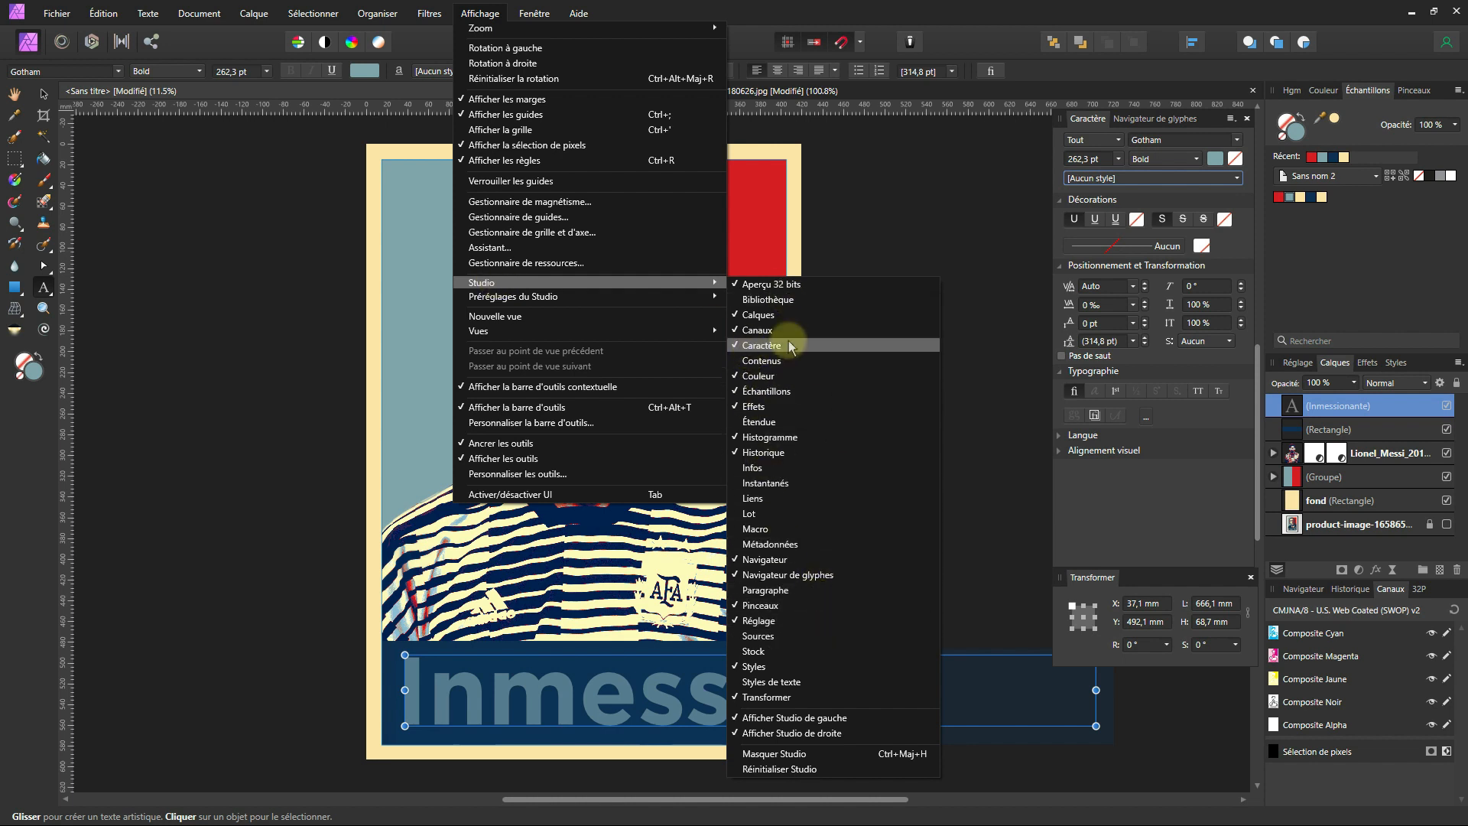
click(971, 42)
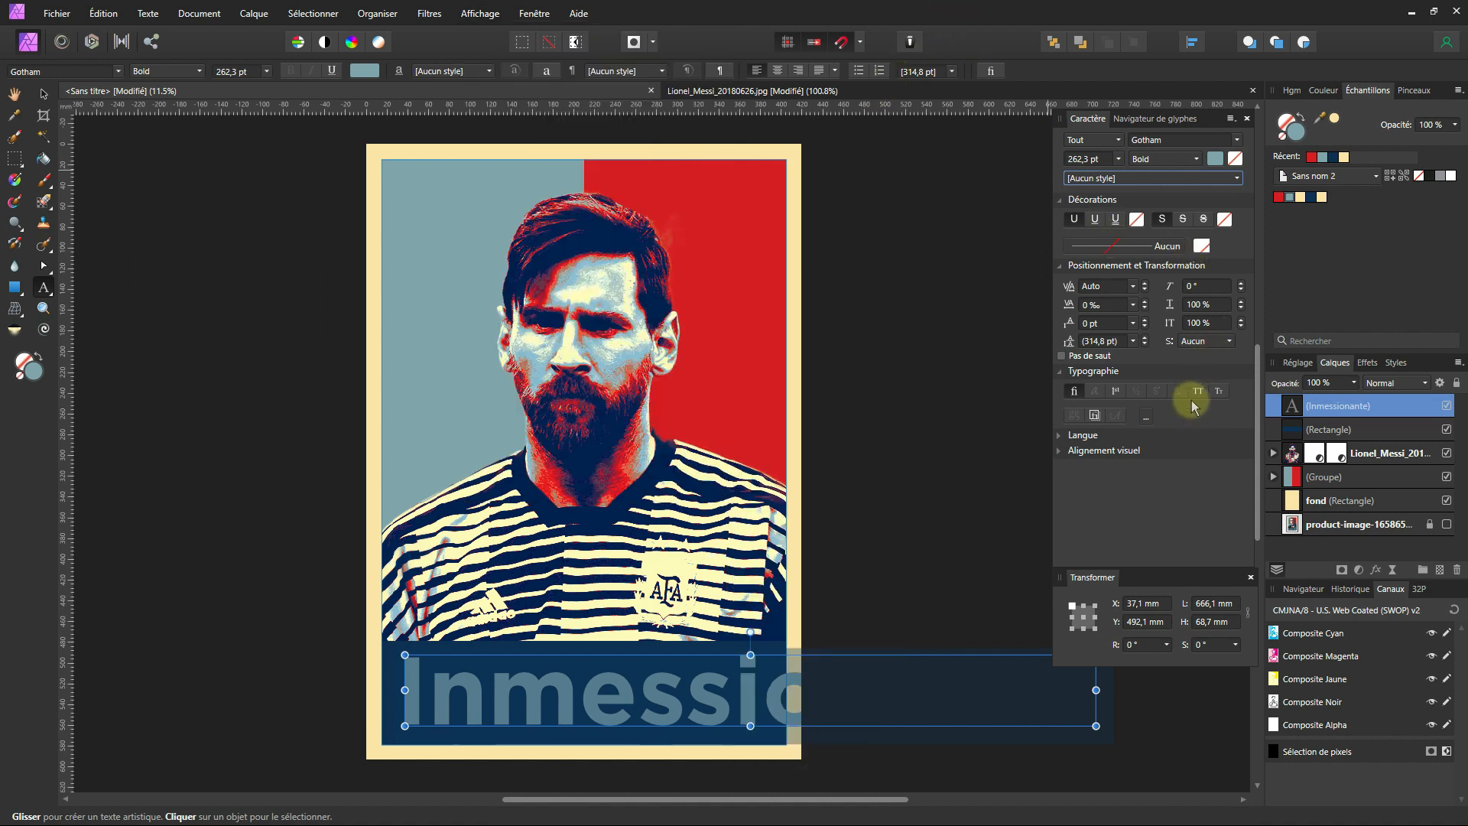
click(1199, 392)
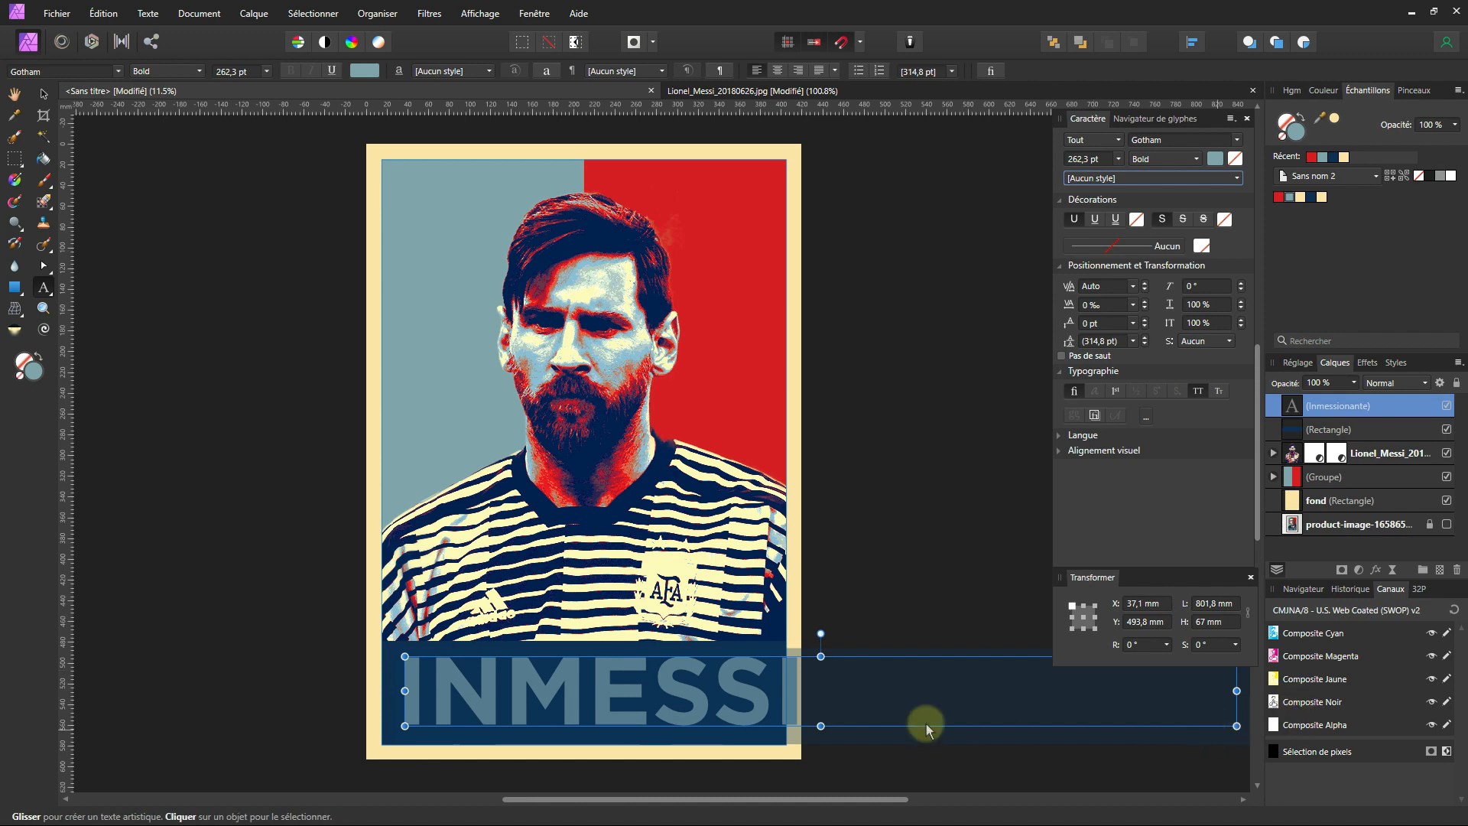
- Shrink the INMESSIONANTE text, centre it horizontally on the artboard, and scale it from its centre to about 366 mm wide
drag(404, 690, 727, 704)
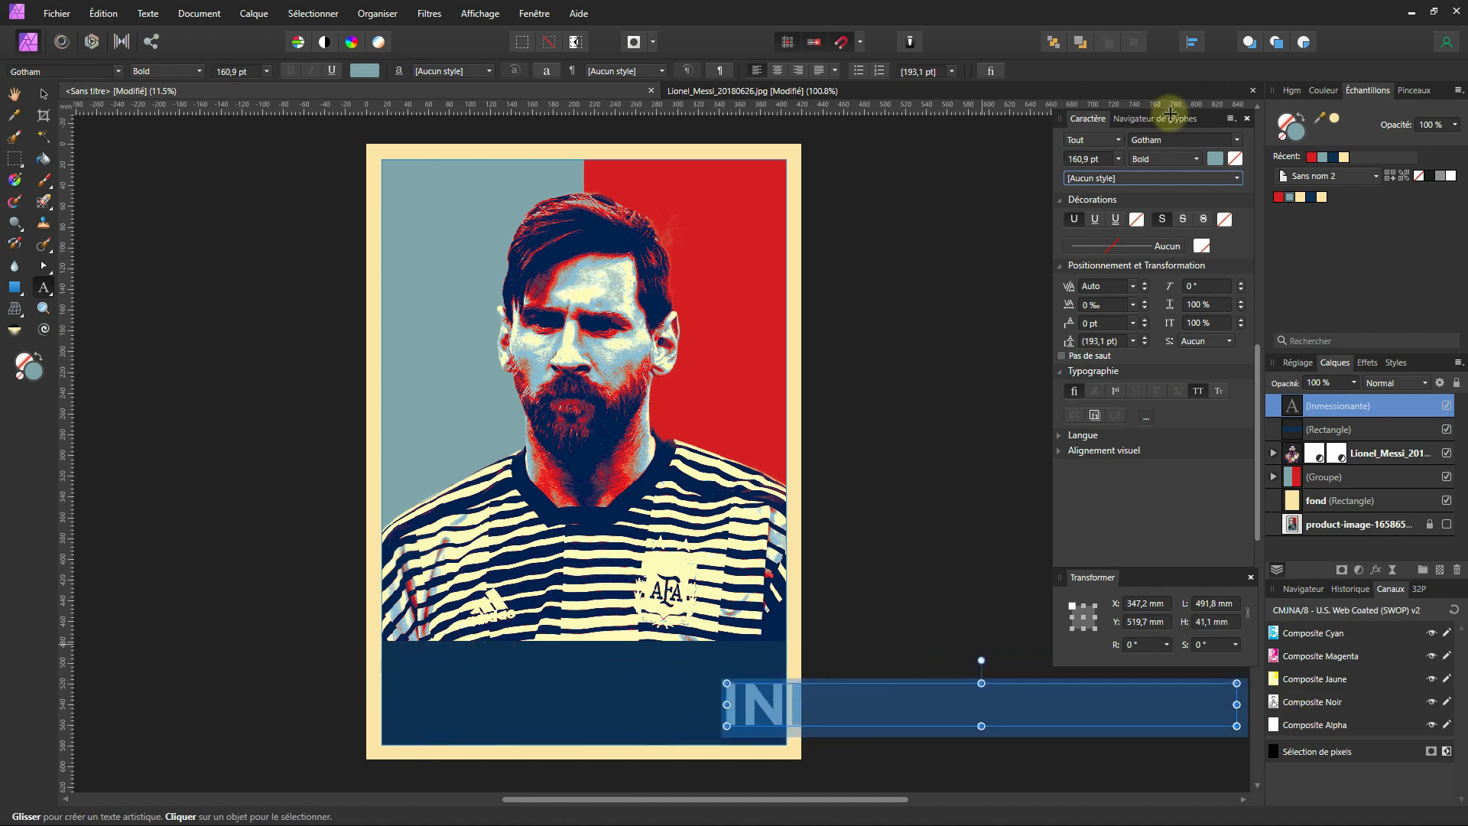
click(1193, 42)
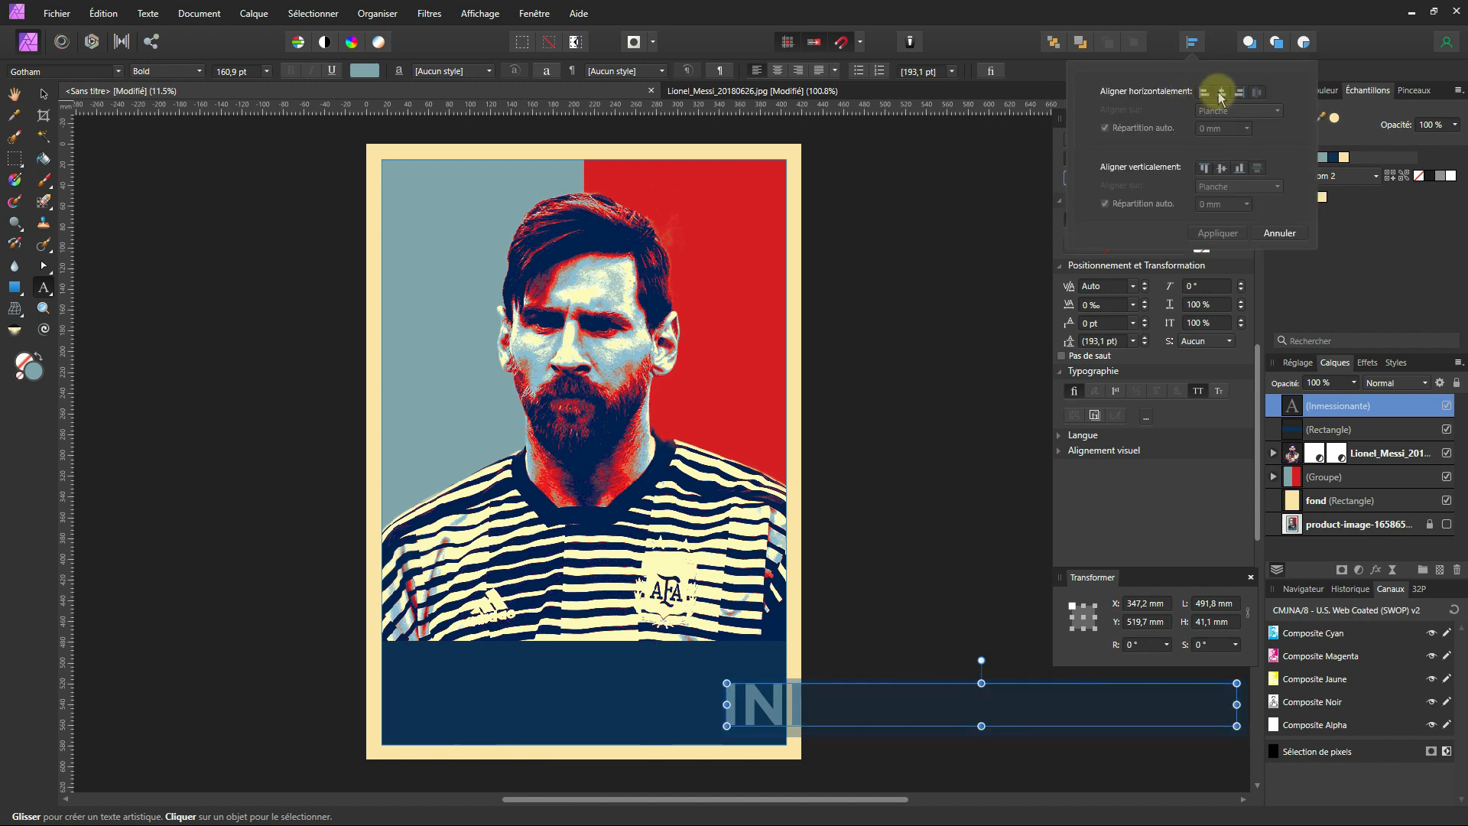
click(1221, 92)
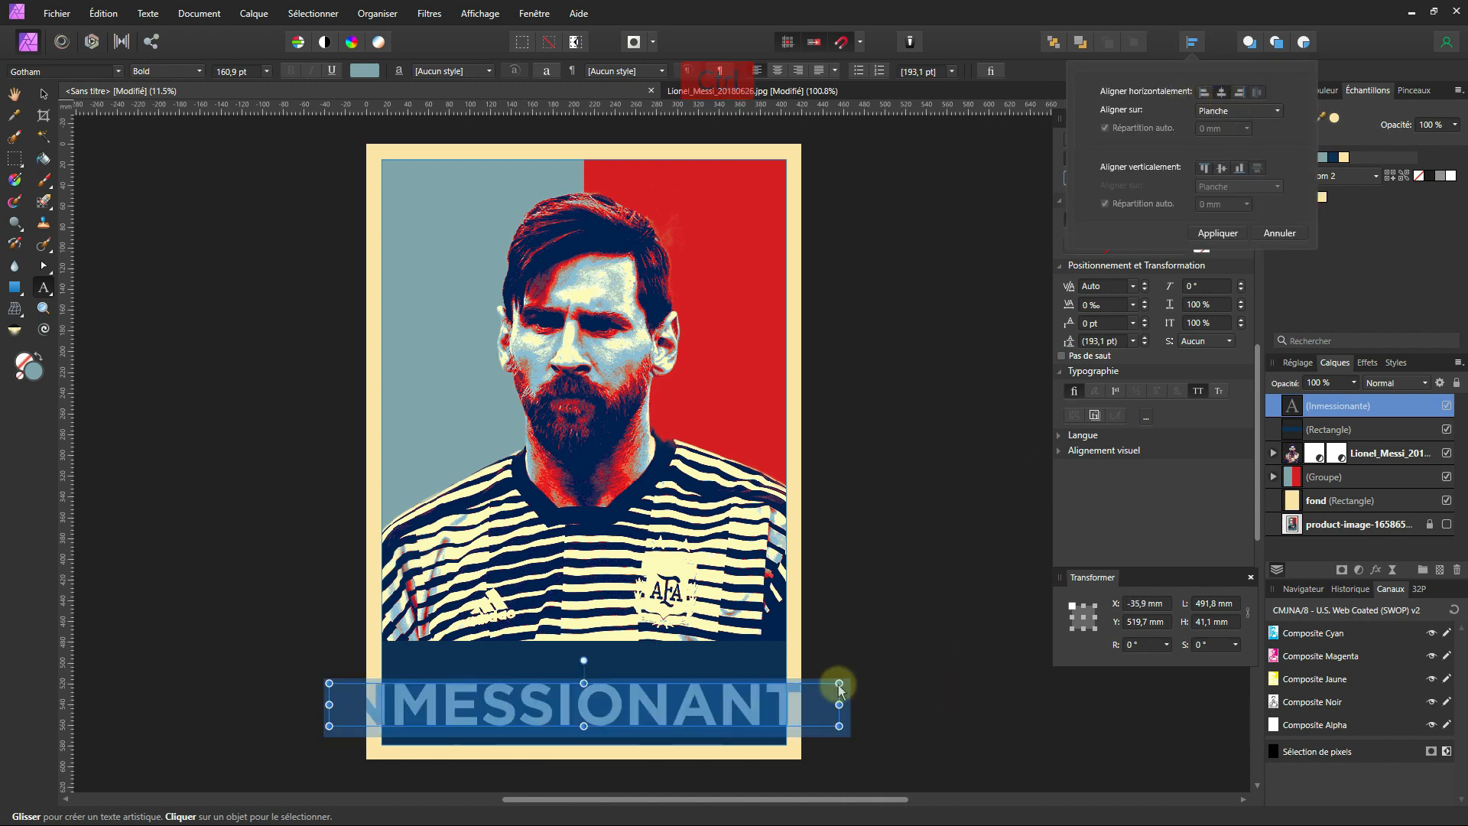
drag(840, 732, 774, 703)
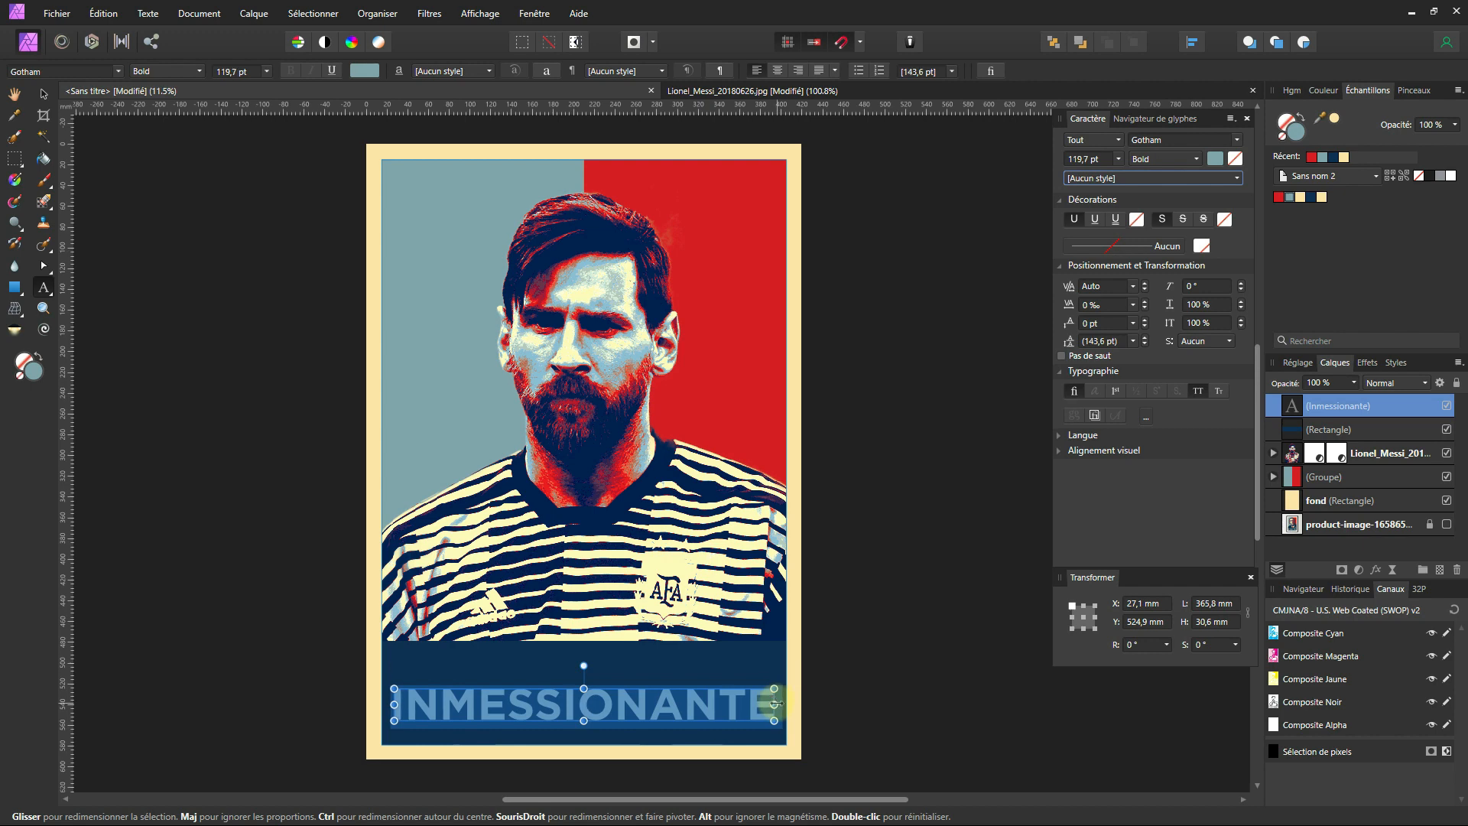
- Lower the upper edge of the dark blue rectangle so the band is about 76 mm high
click(43, 92)
click(531, 679)
scroll(530, 679, up, 1)
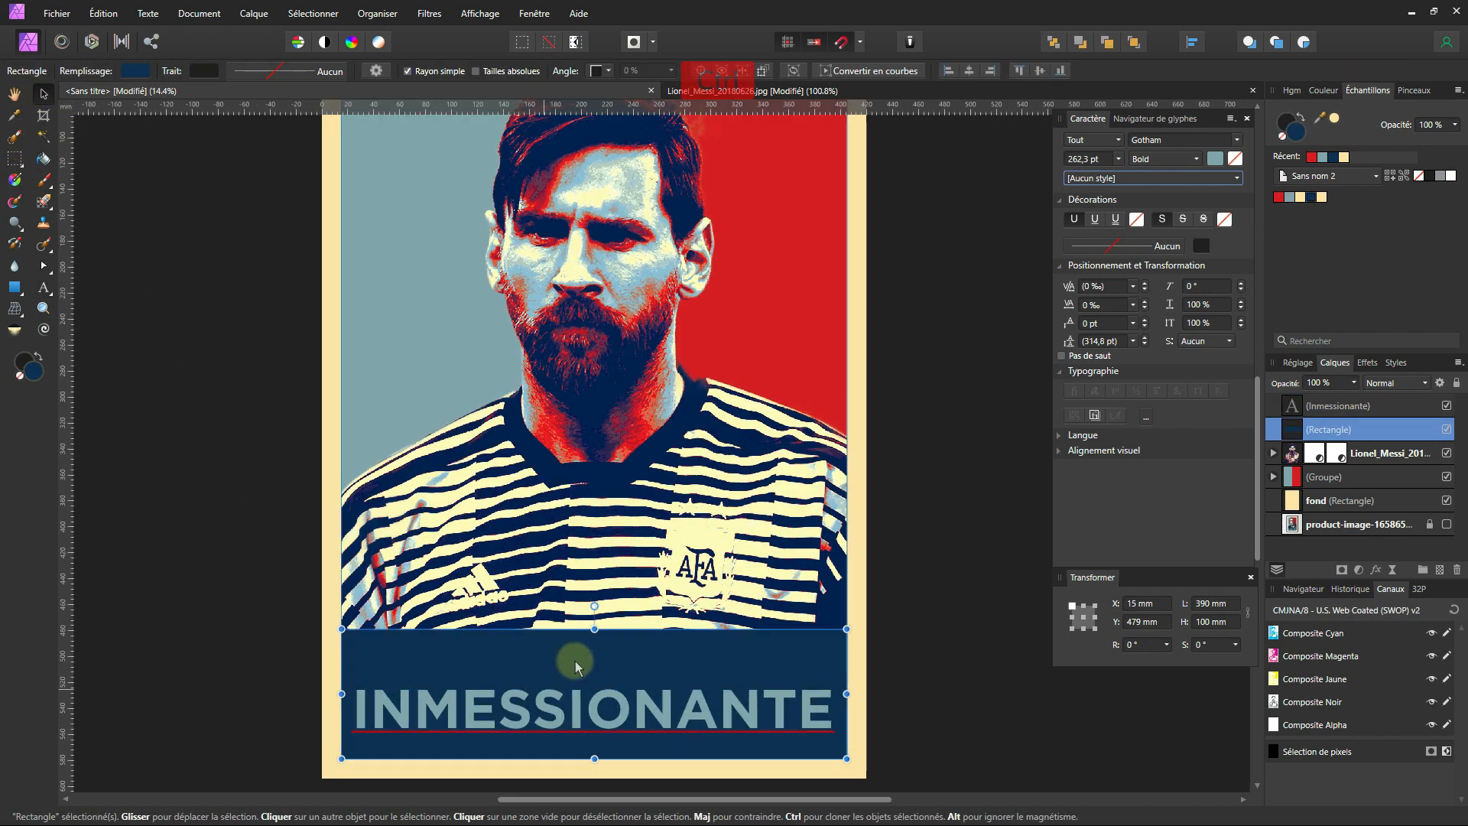
drag(608, 705, 597, 662)
key(ctrl+z)
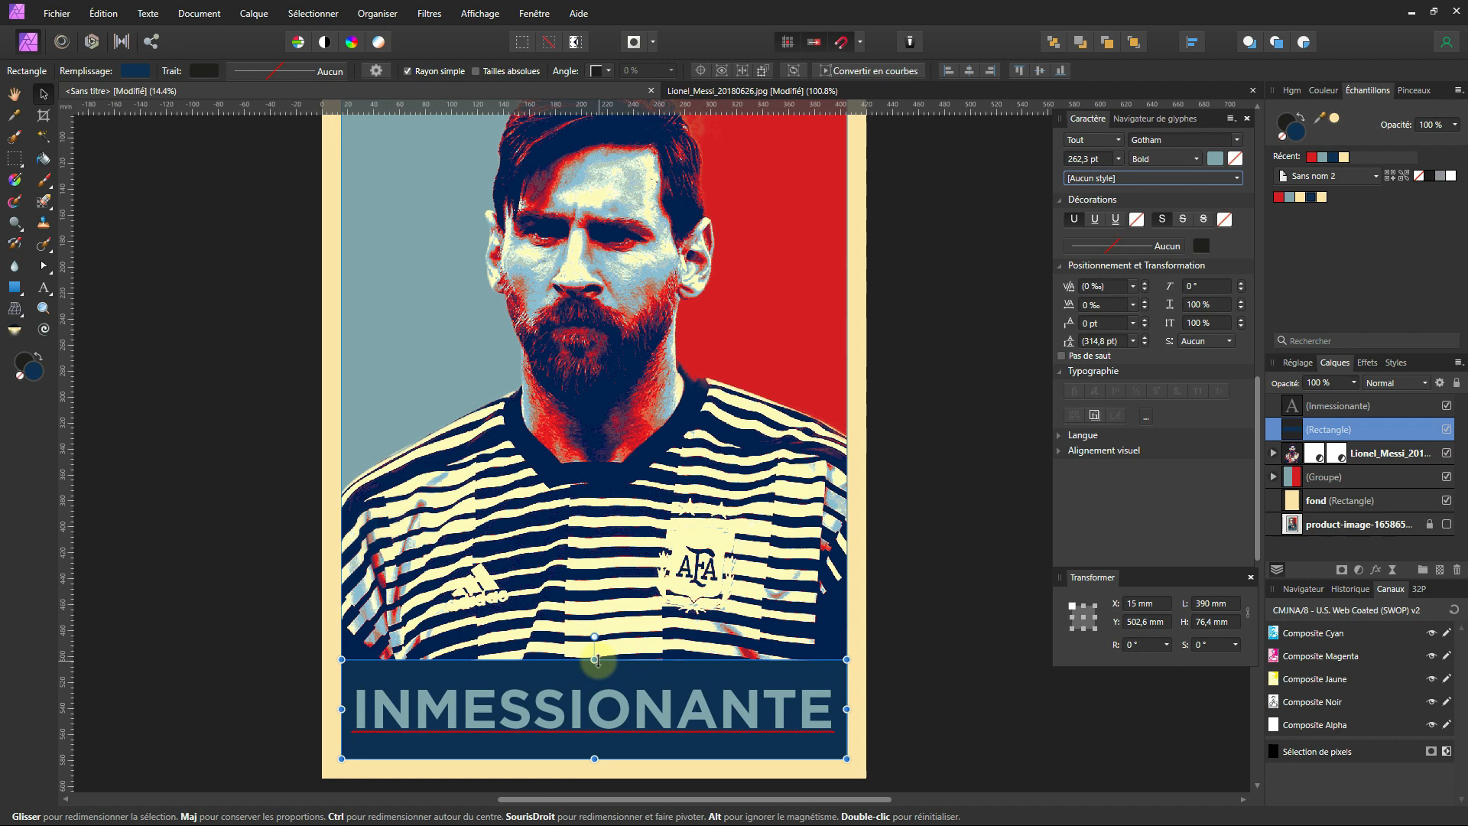
- Nudge the INMESSIONANTE text slightly downward within the dark blue band and deselect it
click(655, 712)
key(Down)
key(Down)
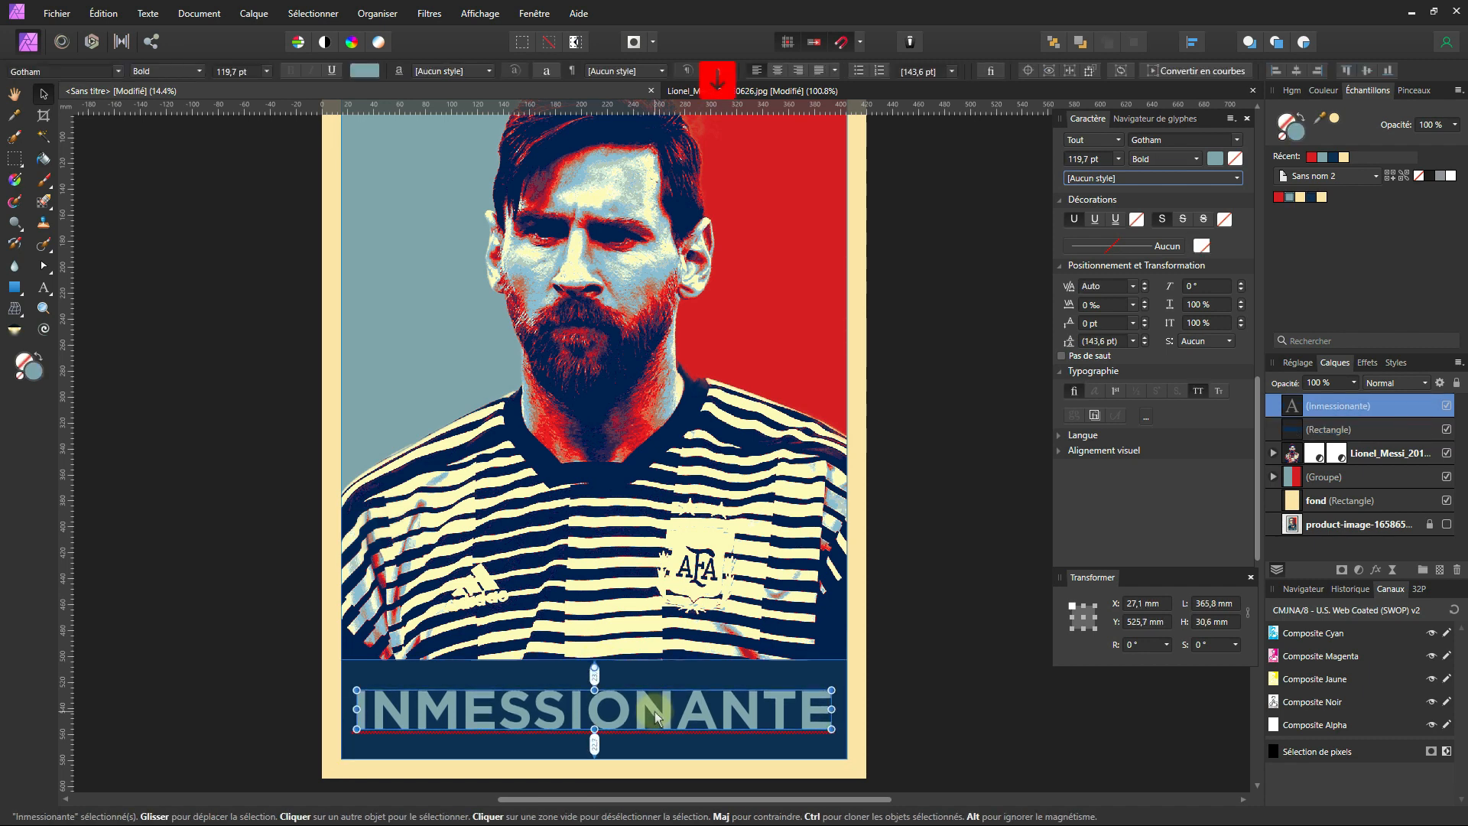
key(Down)
key(ctrl+d)
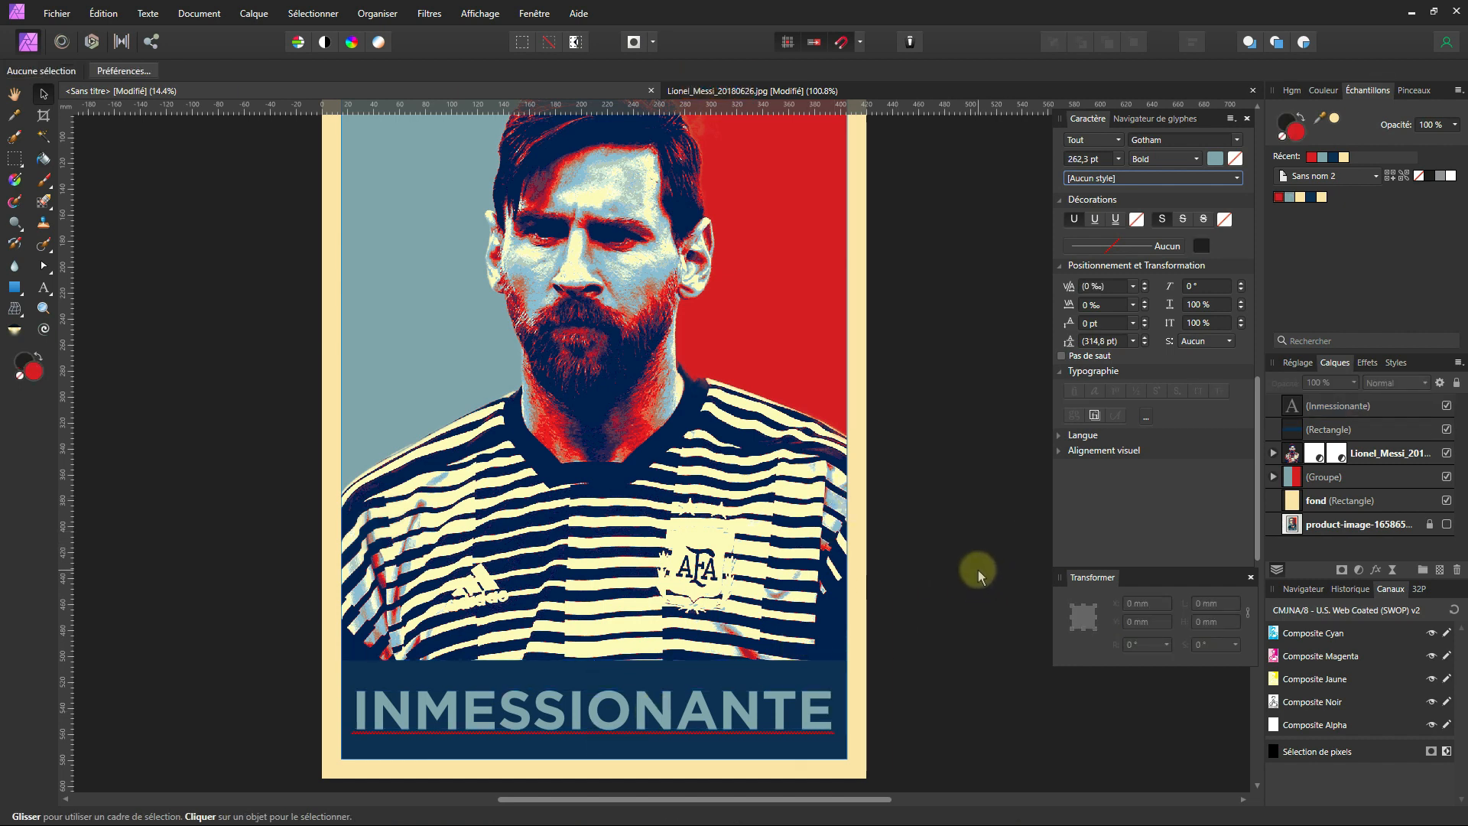
scroll(978, 570, down, 2)
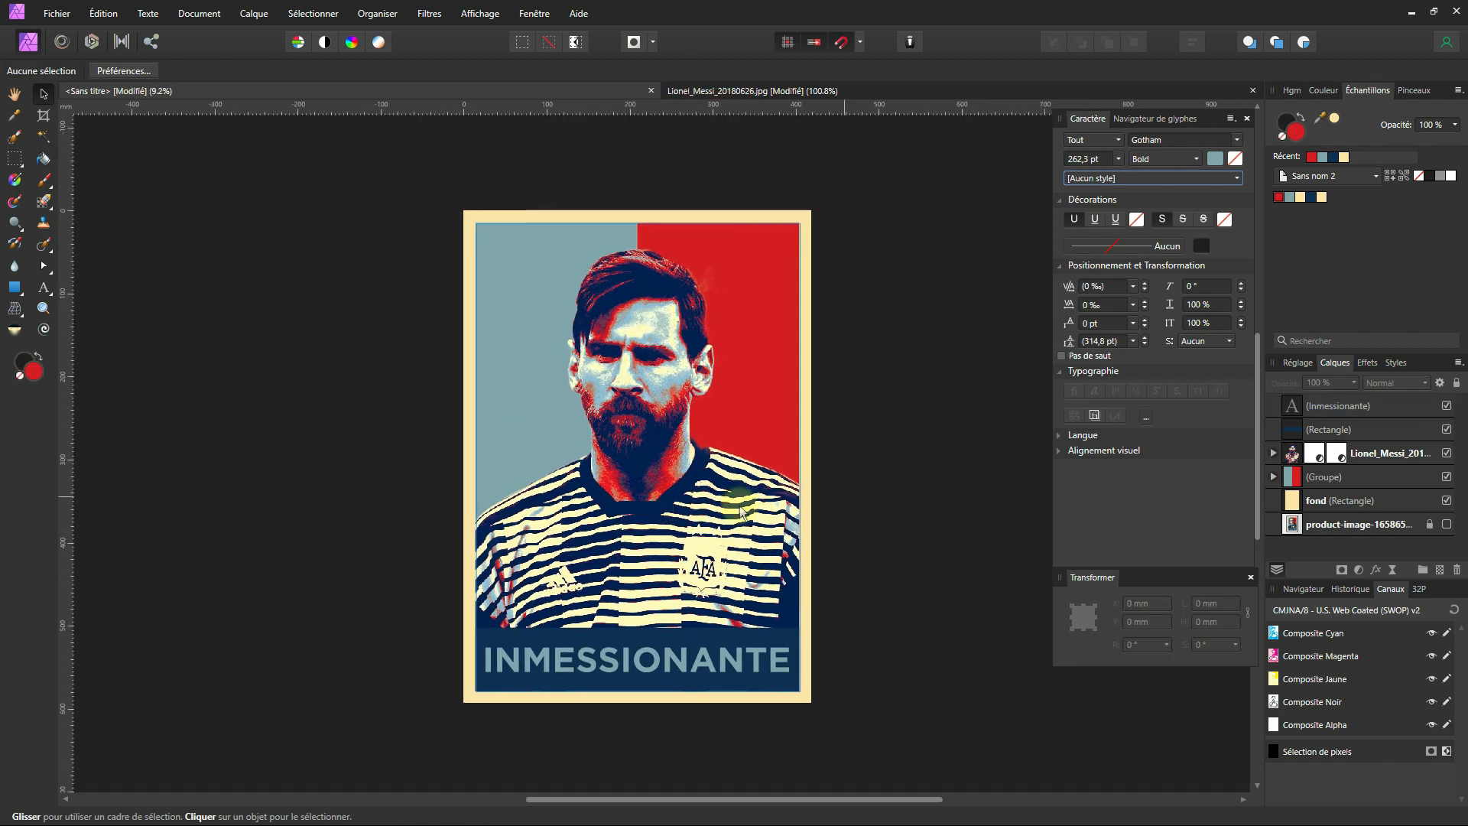
scroll(740, 511, up, 3)
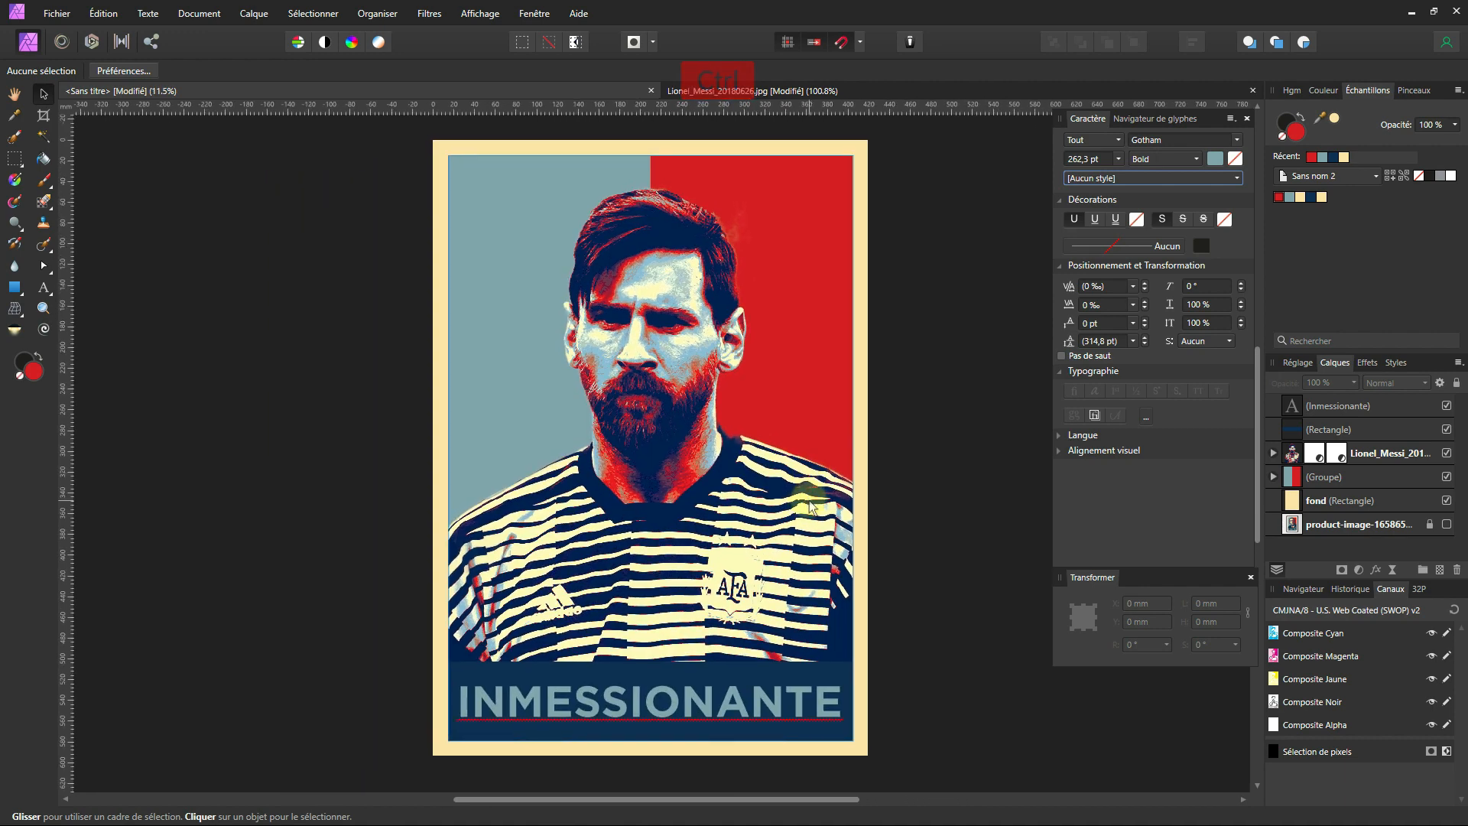